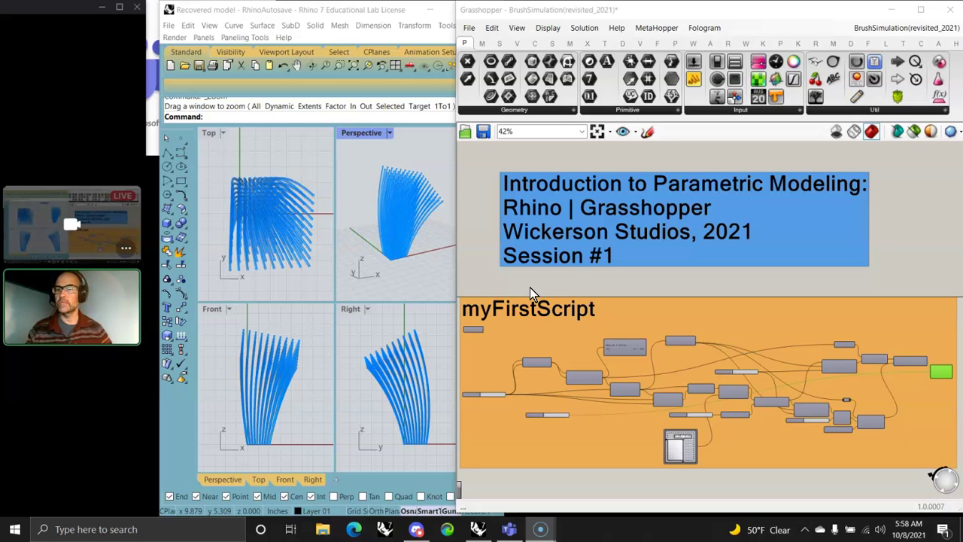
# Maximize the Perspective viewport in Rhino and orbit to view the brush model from another angle
pyautogui.moveTo(71, 401)
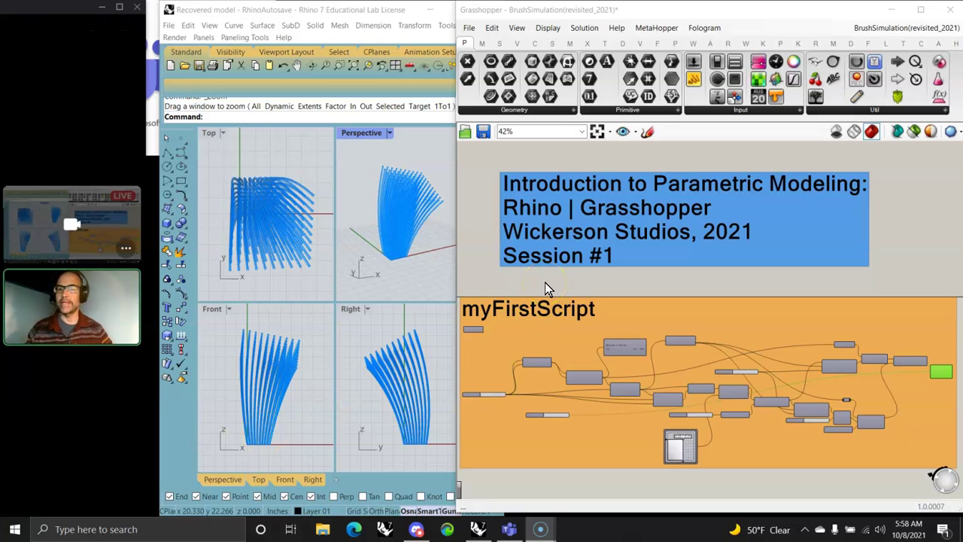
pyautogui.doubleClick(361, 133)
pyautogui.moveTo(361, 136)
pyautogui.mouseDown(button='right')
pyautogui.moveTo(383, 311)
pyautogui.moveTo(333, 303)
pyautogui.moveTo(388, 338)
pyautogui.mouseUp(button='right')
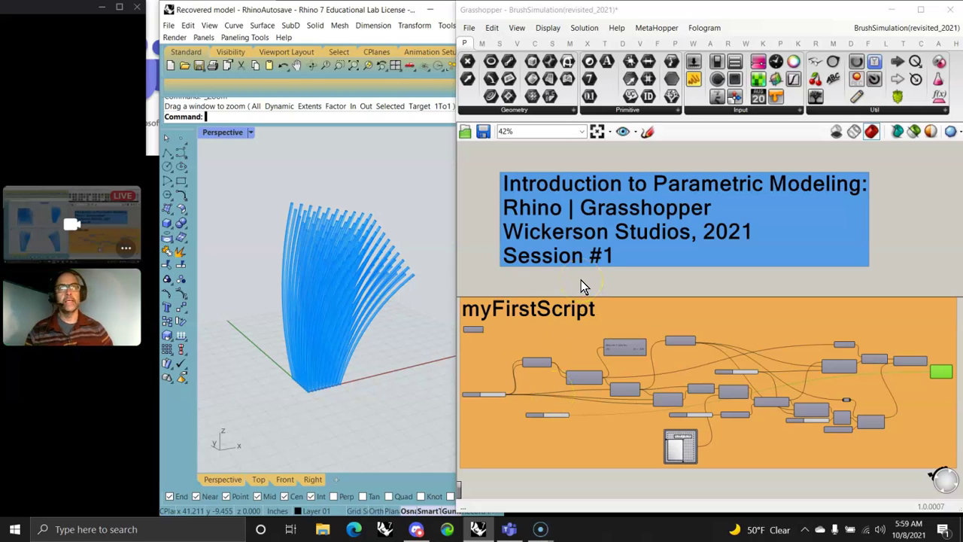
pyautogui.click(894, 32)
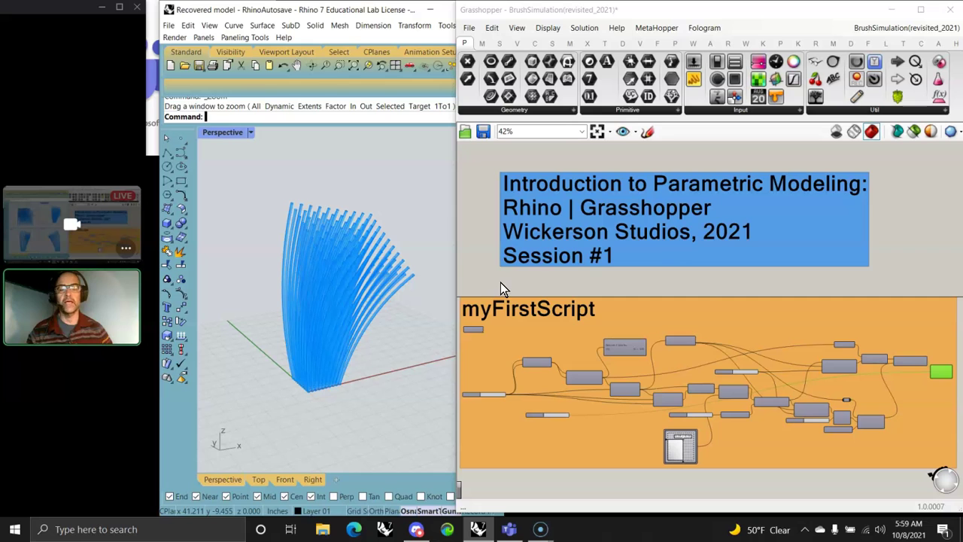
# Ungroup the myFirstScript group of components on the Grasshopper canvas
pyautogui.moveTo(502, 284); pyautogui.dragTo(504, 231, button='right')
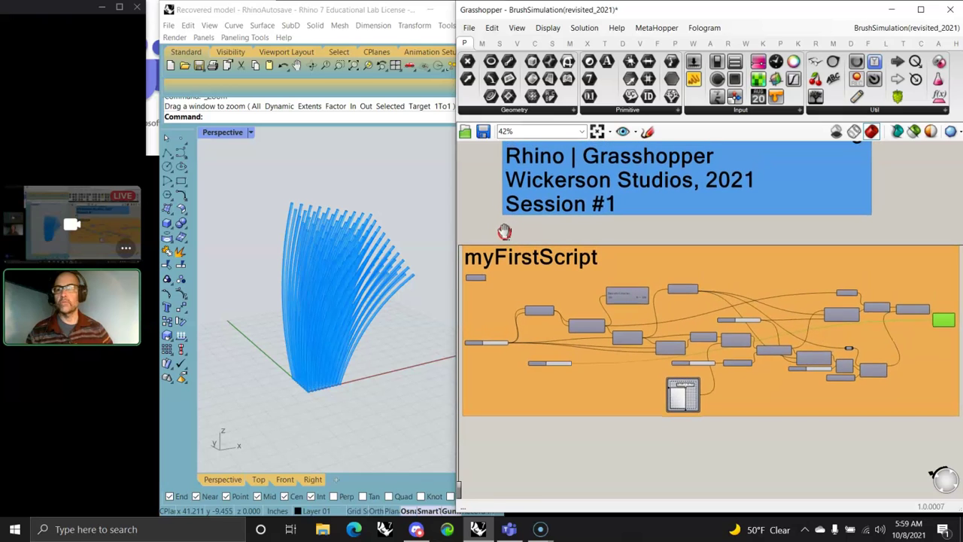
pyautogui.click(560, 457)
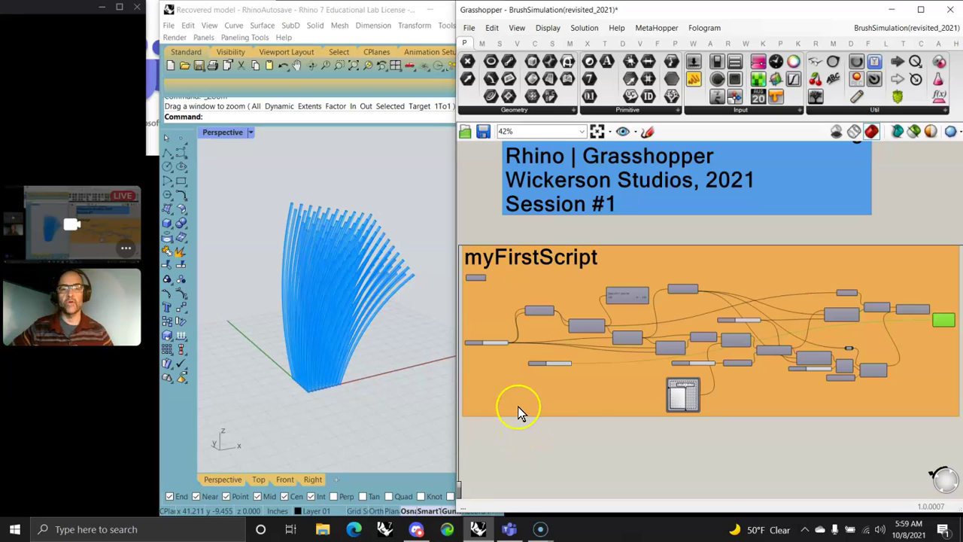
pyautogui.click(606, 388)
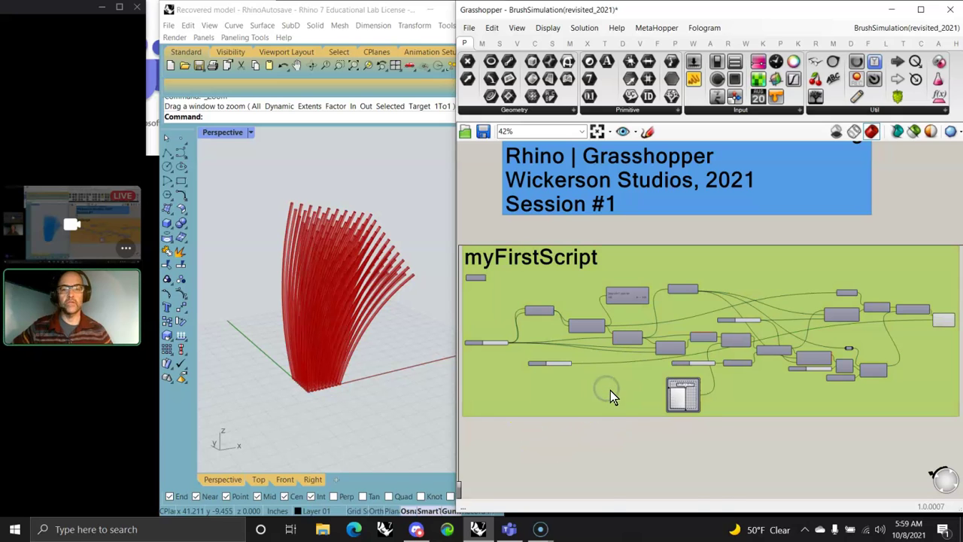
pyautogui.rightClick(610, 390)
pyautogui.click(657, 457)
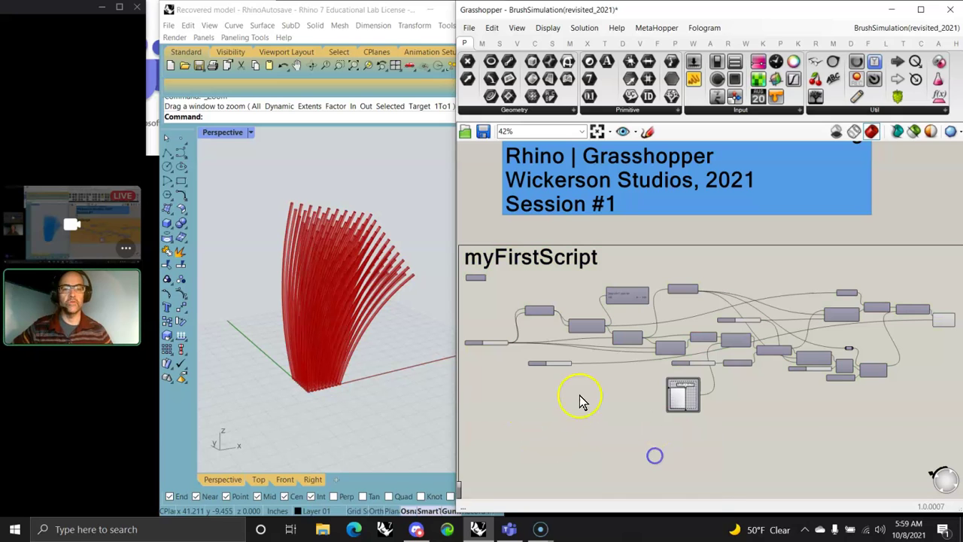
# Restrict the preview to selected components and select the last component of the script to show the brush geometry
pyautogui.click(942, 319)
pyautogui.click(913, 134)
pyautogui.click(552, 439)
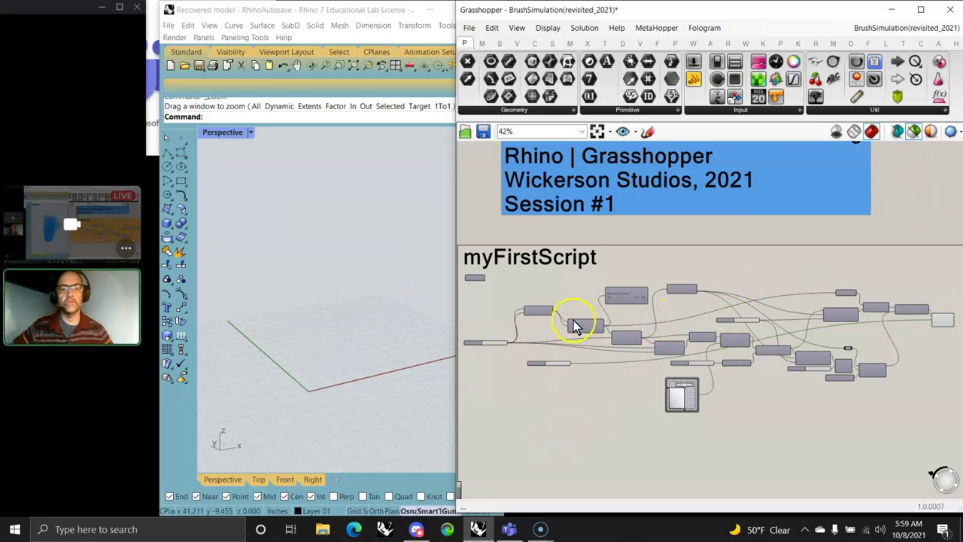
pyautogui.click(939, 319)
pyautogui.moveTo(336, 278)
pyautogui.mouseDown(button='right')
pyautogui.moveTo(318, 316)
pyautogui.moveTo(335, 301)
pyautogui.mouseUp(button='right')
pyautogui.click(537, 439)
# Set the Number Slider feeding the Range component to 9 and the decimal Number Slider beneath it to 0.610
pyautogui.scroll(8, 634, 354)
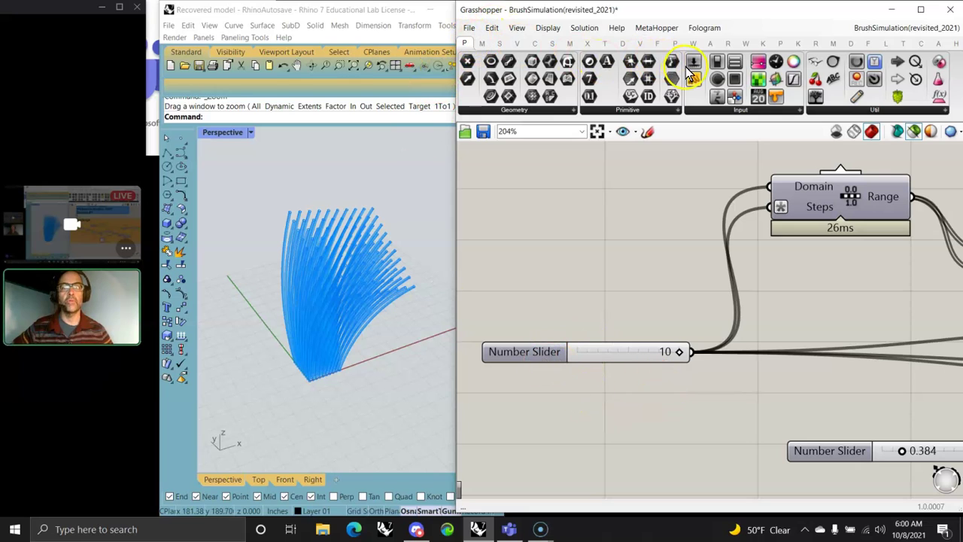
pyautogui.moveTo(677, 351)
pyautogui.mouseDown()
pyautogui.moveTo(624, 351)
pyautogui.moveTo(672, 356)
pyautogui.mouseUp()
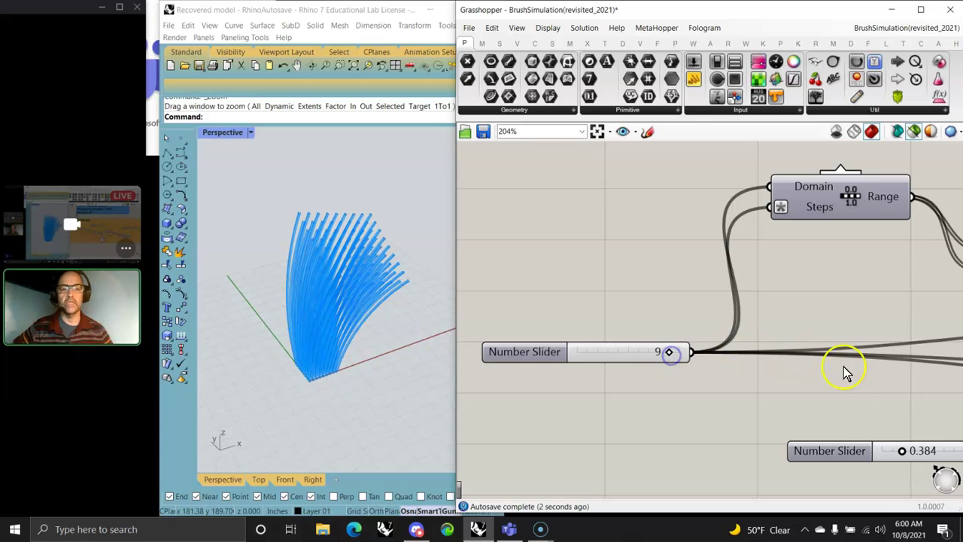
pyautogui.moveTo(873, 374); pyautogui.dragTo(653, 273, button='right')
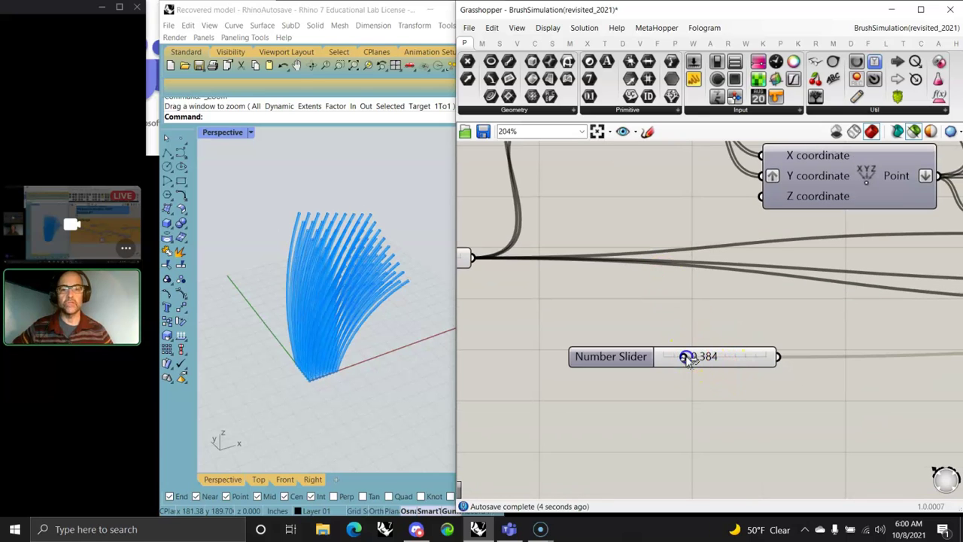
pyautogui.moveTo(688, 359)
pyautogui.mouseDown()
pyautogui.moveTo(745, 359)
pyautogui.moveTo(697, 366)
pyautogui.mouseUp()
# Set the MD Slider that drives the Evaluate Surface point to 0.48 ; 0.54
pyautogui.moveTo(825, 312); pyautogui.dragTo(658, 288, button='right')
pyautogui.scroll(-3, 757, 322)
pyautogui.moveTo(756, 323); pyautogui.dragTo(712, 333, button='right')
pyautogui.moveTo(854, 354)
pyautogui.mouseDown(button='right')
pyautogui.moveTo(715, 348)
pyautogui.moveTo(672, 327)
pyautogui.mouseUp(button='right')
pyautogui.moveTo(690, 302)
pyautogui.mouseDown()
pyautogui.moveTo(724, 305)
pyautogui.moveTo(681, 306)
pyautogui.moveTo(691, 308)
pyautogui.mouseUp()
pyautogui.moveTo(866, 307); pyautogui.dragTo(800, 260, button='right')
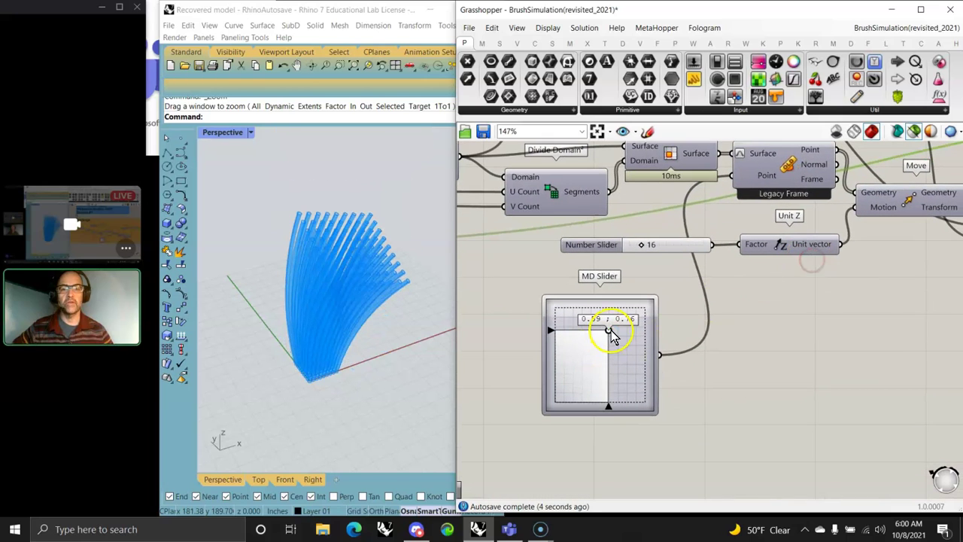
pyautogui.moveTo(608, 331)
pyautogui.mouseDown()
pyautogui.moveTo(576, 370)
pyautogui.moveTo(612, 356)
pyautogui.moveTo(602, 351)
pyautogui.mouseUp()
# Open Grasshopper's User Object Folder from its special folders
pyautogui.moveTo(582, 336)
pyautogui.mouseDown(button='right')
pyautogui.moveTo(667, 371)
pyautogui.moveTo(685, 350)
pyautogui.mouseUp(button='right')
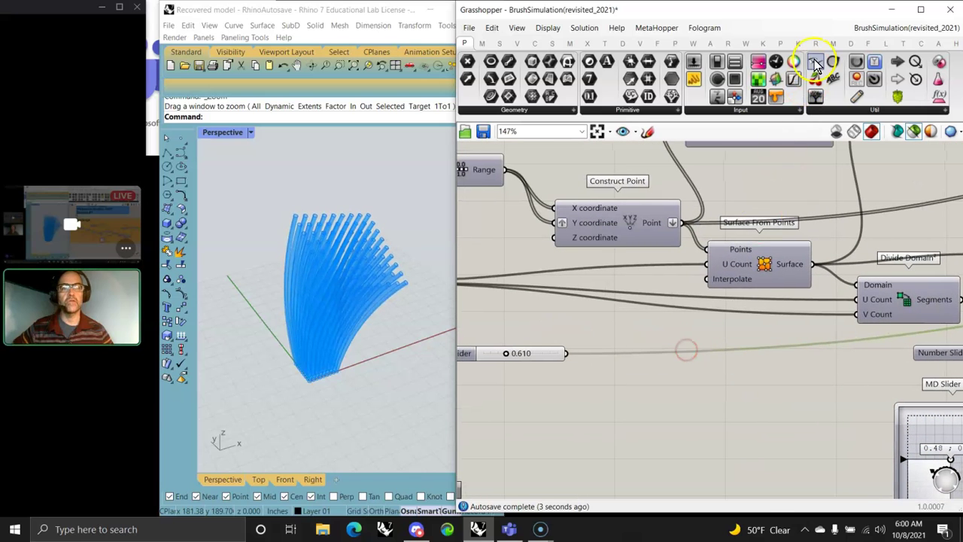
pyautogui.moveTo(527, 234); pyautogui.dragTo(838, 378, button='right')
pyautogui.moveTo(611, 252); pyautogui.dragTo(639, 329, button='right')
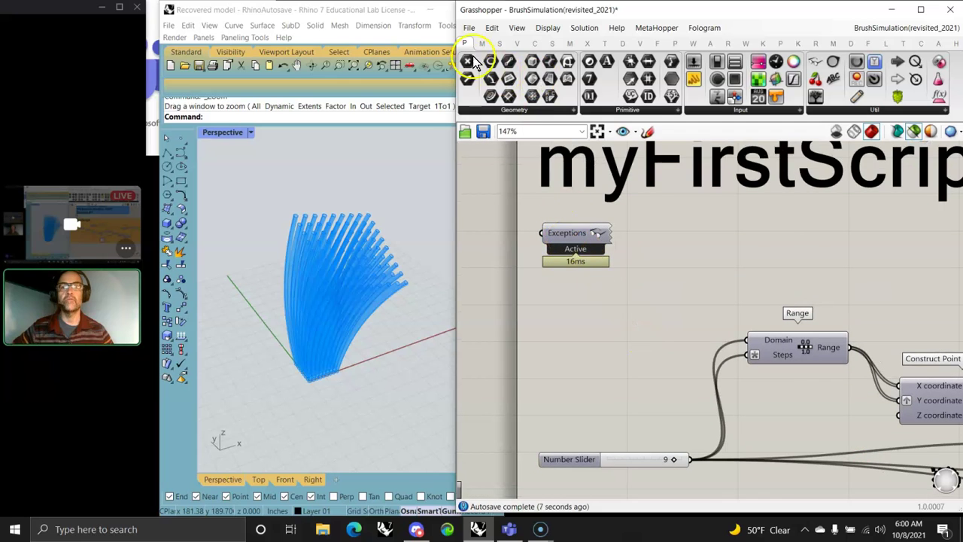
pyautogui.click(469, 30)
pyautogui.moveTo(516, 253)
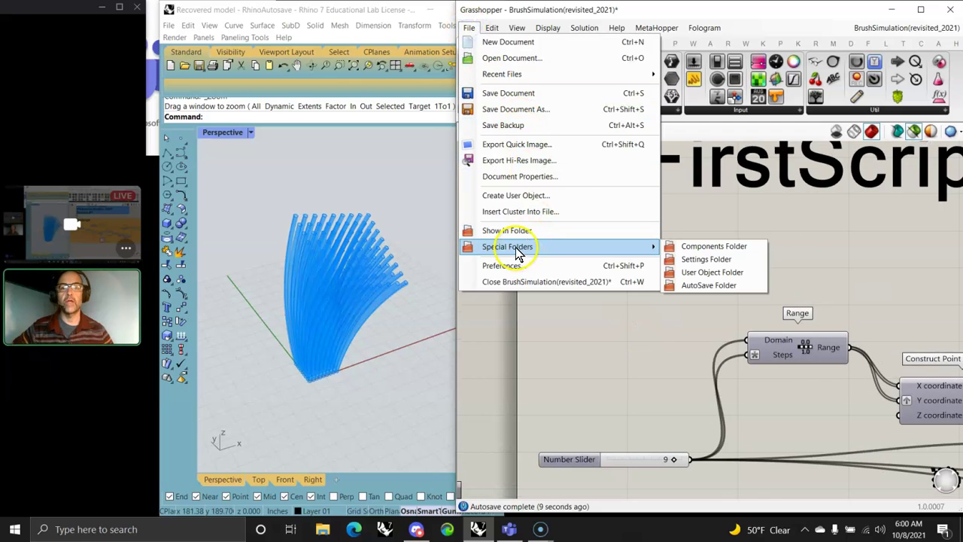
pyautogui.click(718, 284)
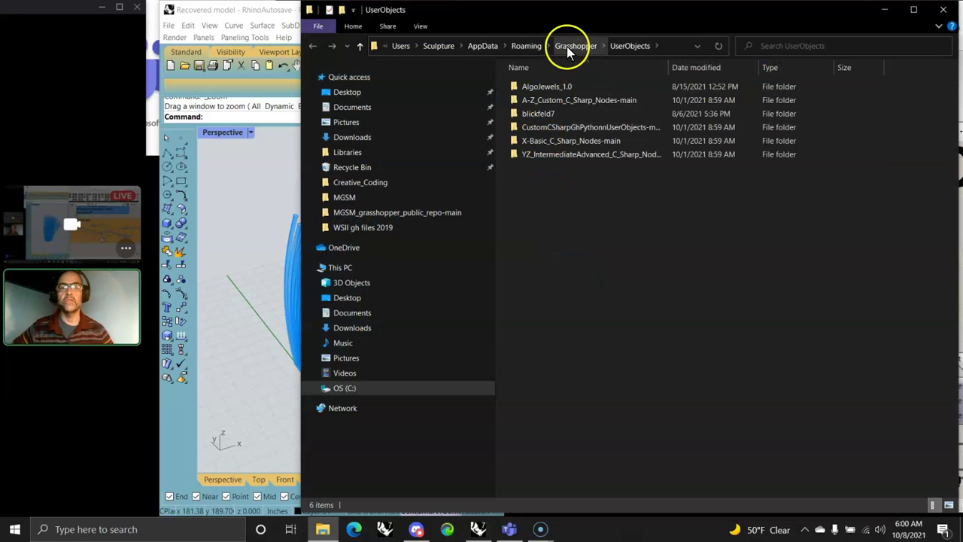
# Browse from UserObjects up to the Grasshopper folder, view the plug-ins in Libraries, and close the file window
pyautogui.click(572, 46)
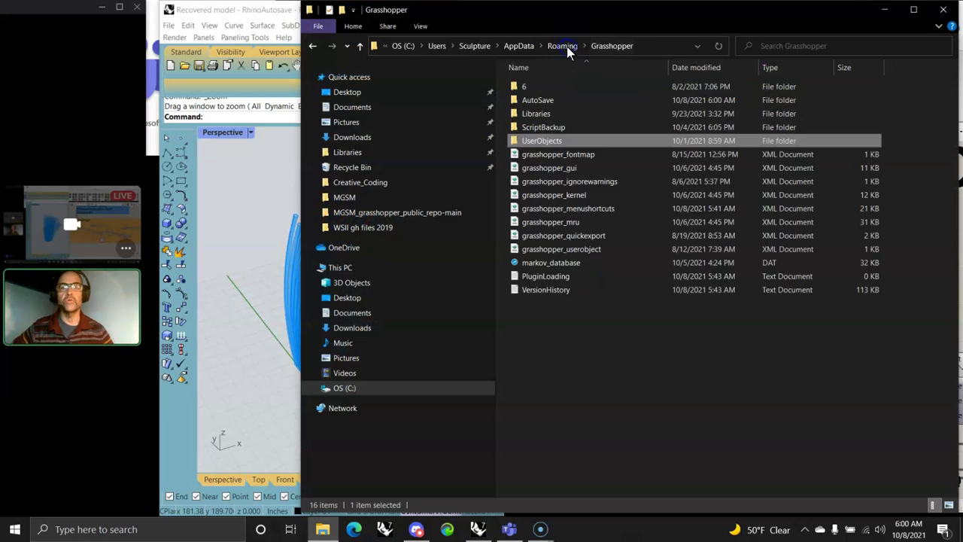
pyautogui.click(540, 119)
pyautogui.doubleClick(540, 119)
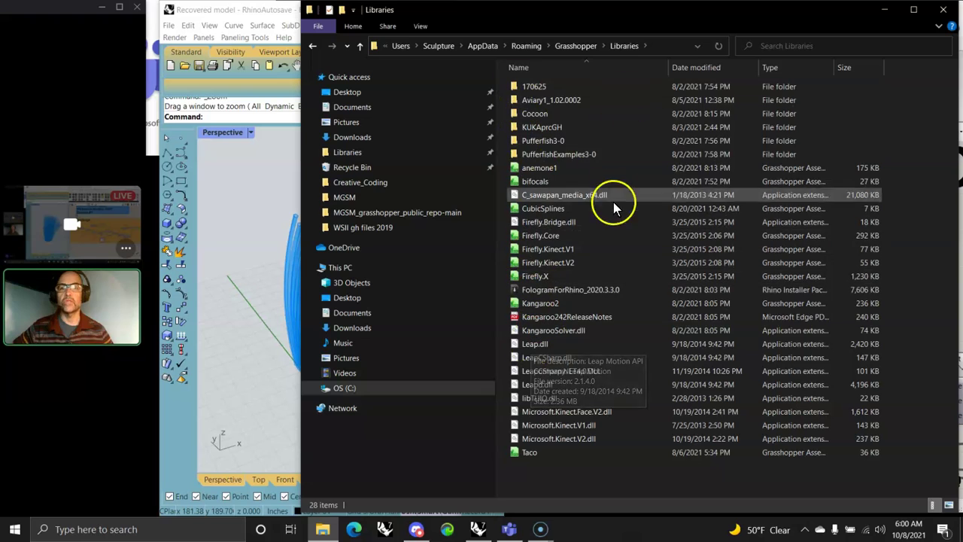
pyautogui.click(945, 13)
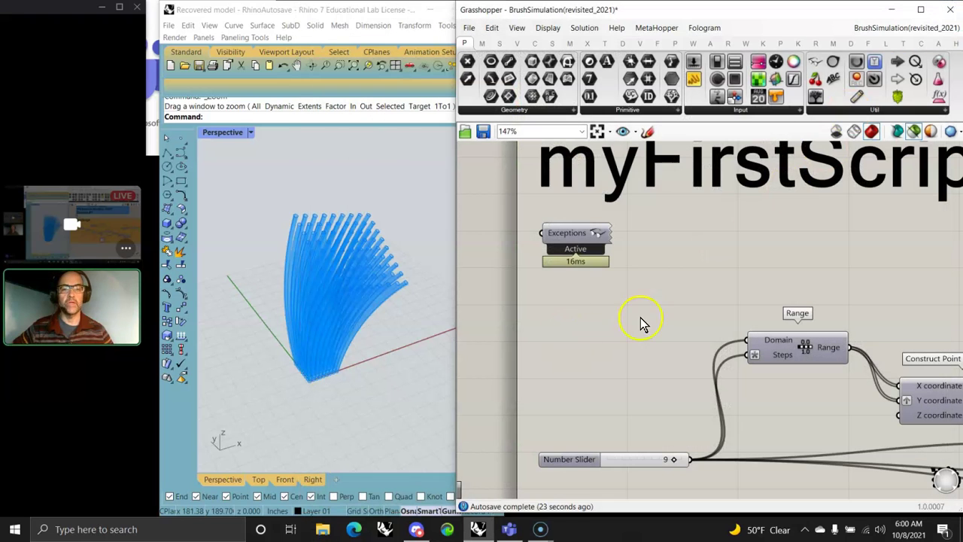
# Set the Number Slider above Evaluate Surface to 2.549 and the one below the lower Scale component to 11
pyautogui.moveTo(685, 329); pyautogui.dragTo(655, 258, button='right')
pyautogui.scroll(-2, 827, 296)
pyautogui.moveTo(827, 296); pyautogui.dragTo(508, 224, button='right')
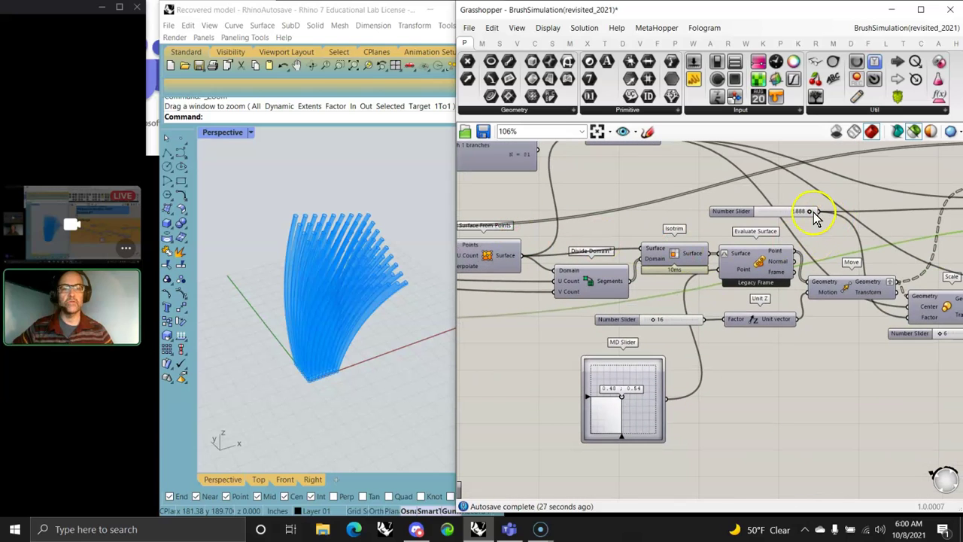
pyautogui.moveTo(811, 212)
pyautogui.mouseDown()
pyautogui.moveTo(756, 213)
pyautogui.moveTo(803, 217)
pyautogui.mouseUp()
pyautogui.moveTo(803, 217); pyautogui.dragTo(726, 323, button='right')
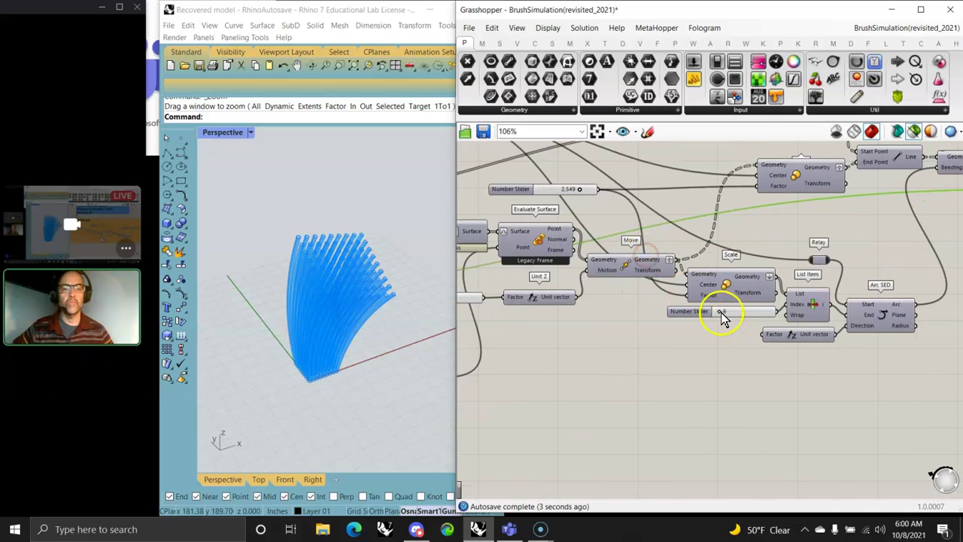
pyautogui.moveTo(724, 315)
pyautogui.mouseDown()
pyautogui.moveTo(767, 310)
pyautogui.moveTo(791, 320)
pyautogui.moveTo(742, 344)
pyautogui.moveTo(697, 328)
pyautogui.moveTo(737, 318)
pyautogui.moveTo(722, 316)
pyautogui.mouseUp()
pyautogui.scroll(2, 362, 307)
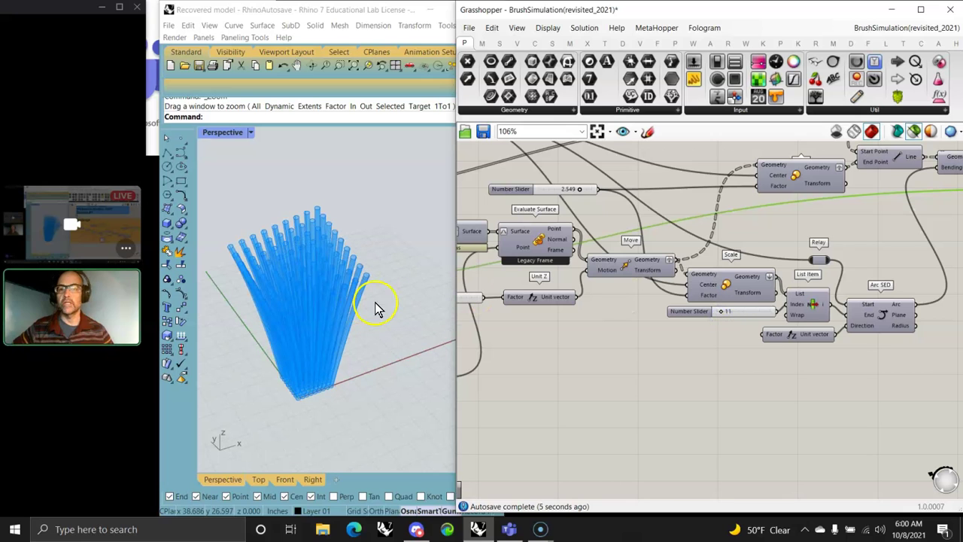
# Animate the Number Slider below the lower Scale component over 120 frames of the Perspective viewport, orbiting the model meanwhile
pyautogui.rightClick(748, 316)
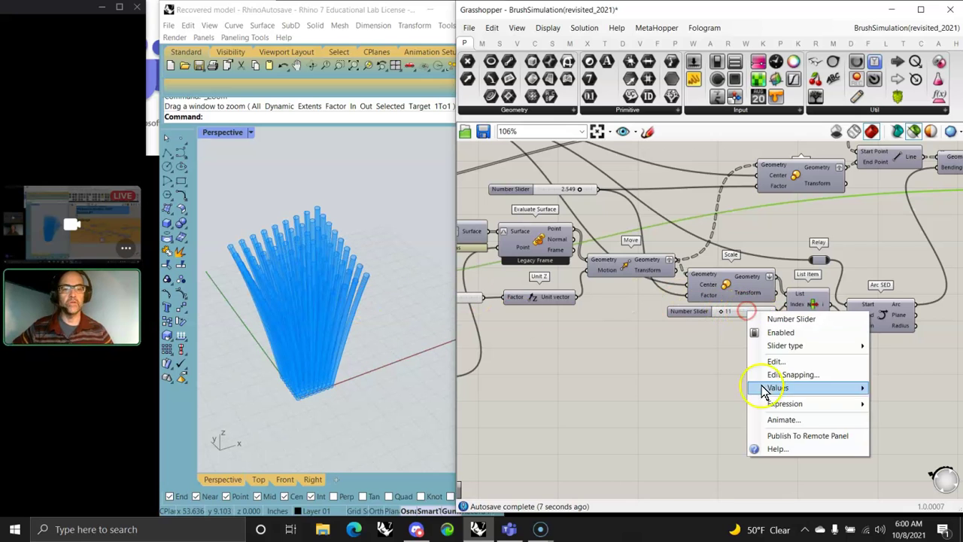
pyautogui.click(775, 419)
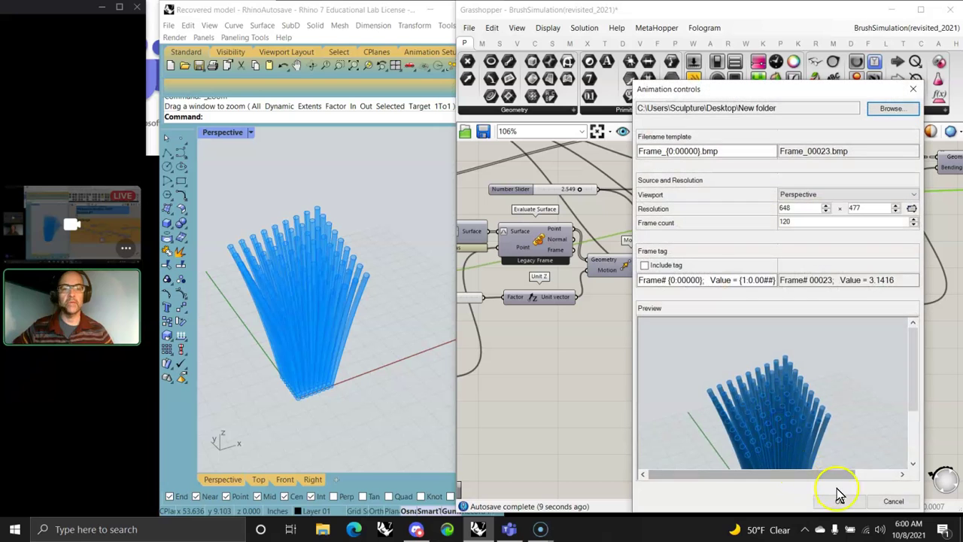
pyautogui.click(840, 501)
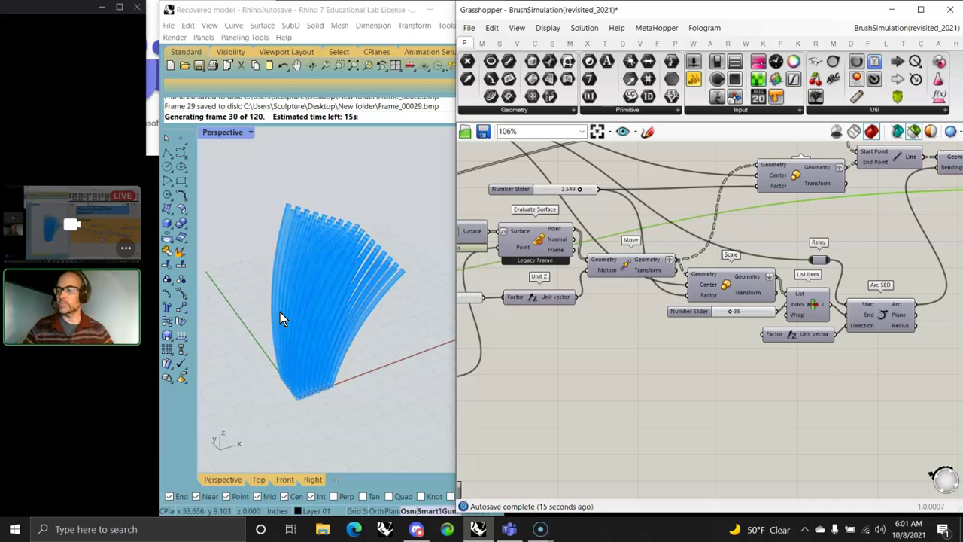
pyautogui.moveTo(293, 333); pyautogui.dragTo(336, 320, button='right')
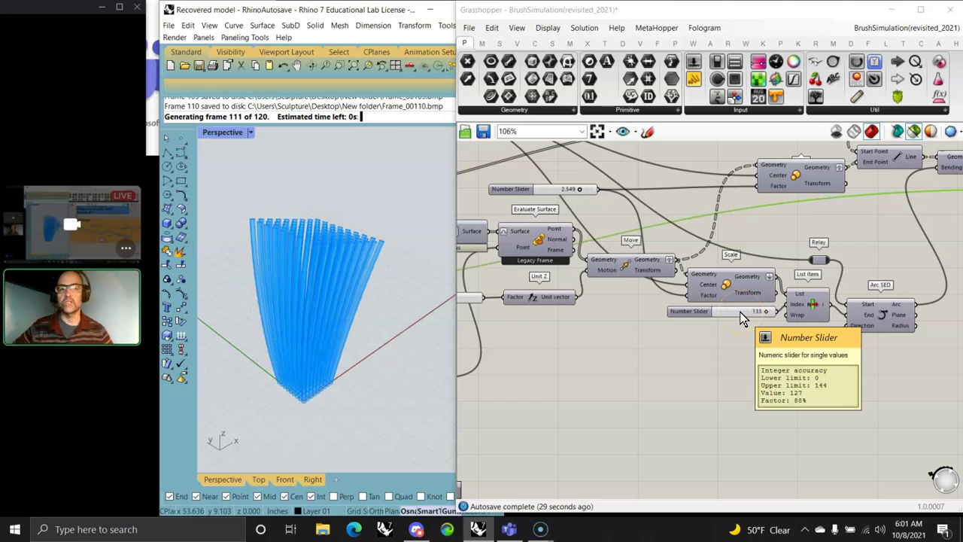
# Select the Construct Point component and examine its point grid in the Perspective viewport
pyautogui.moveTo(563, 414); pyautogui.dragTo(757, 413, button='right')
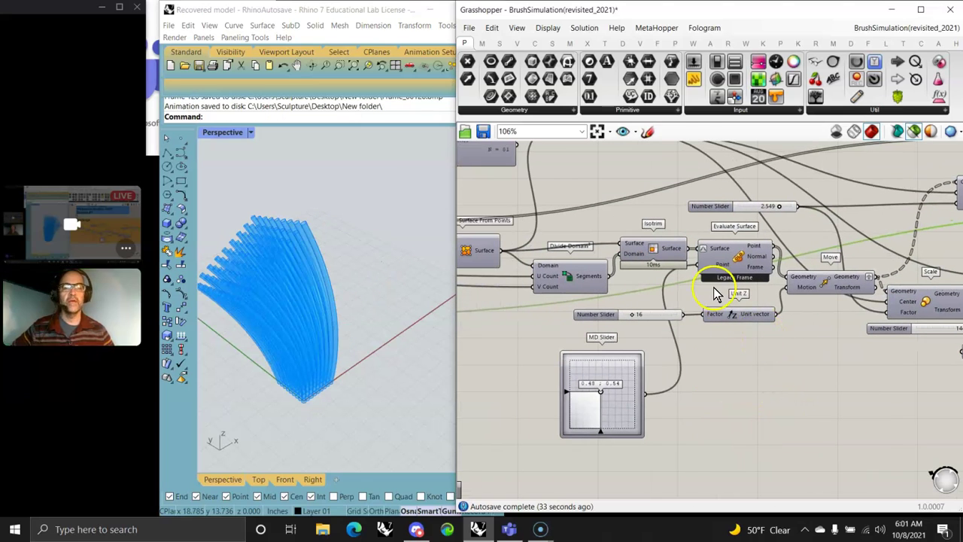
pyautogui.scroll(2, 720, 259)
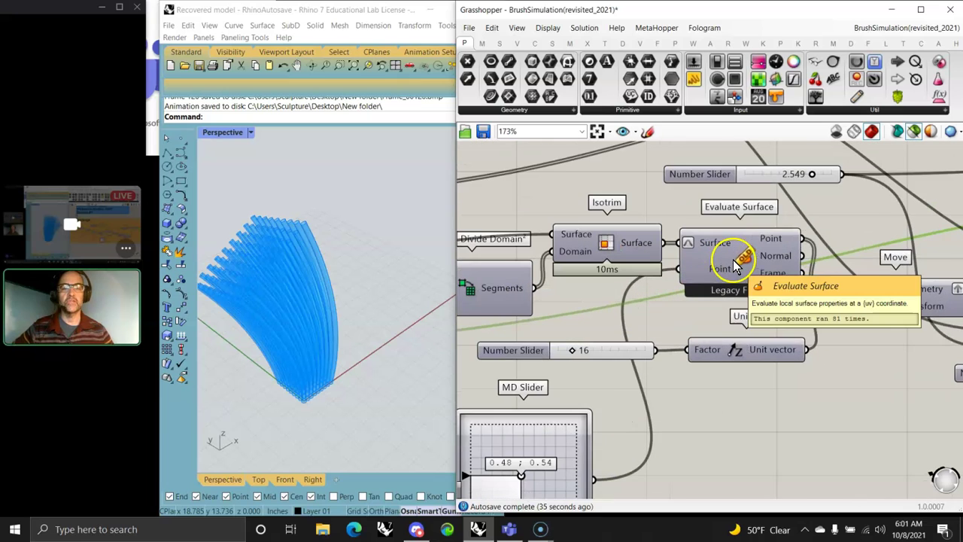
pyautogui.scroll(-5, 736, 264)
pyautogui.moveTo(645, 290); pyautogui.dragTo(816, 357, button='right')
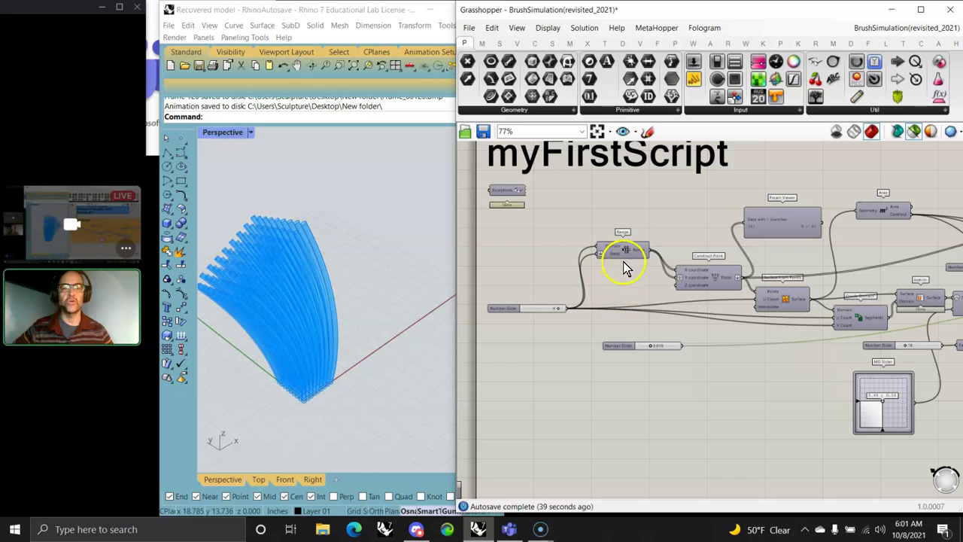
pyautogui.click(720, 285)
pyautogui.scroll(5, 306, 393)
pyautogui.moveTo(334, 456)
pyautogui.mouseDown(button='right')
pyautogui.moveTo(290, 428)
pyautogui.moveTo(307, 435)
pyautogui.mouseUp(button='right')
pyautogui.scroll(4, 556, 364)
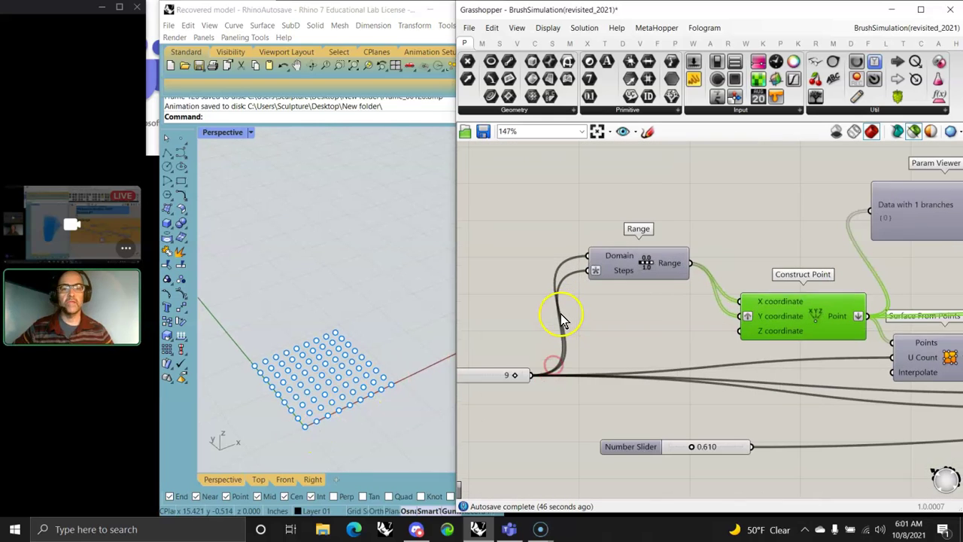
# Move the Range component down beside Construct Point, and reselect Construct Point
pyautogui.moveTo(594, 323); pyautogui.dragTo(644, 254, button='right')
pyautogui.moveTo(680, 200); pyautogui.dragTo(664, 264)
pyautogui.click(886, 235)
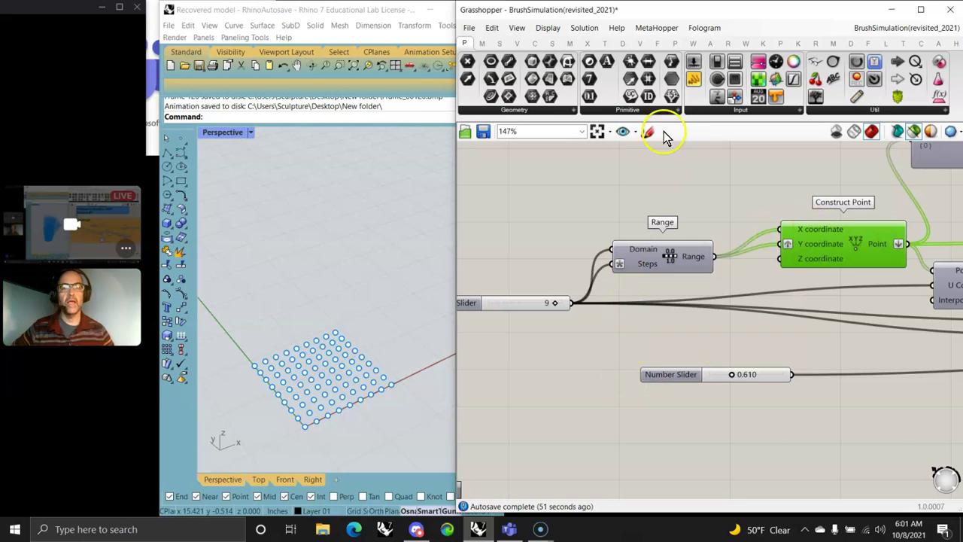
# Add a Panel connected to the Range output, placed below Construct Point and enlarged to show the whole list
pyautogui.moveTo(756, 183); pyautogui.dragTo(755, 181)
pyautogui.moveTo(715, 257); pyautogui.dragTo(832, 335)
pyautogui.moveTo(832, 335); pyautogui.dragTo(734, 292, button='right')
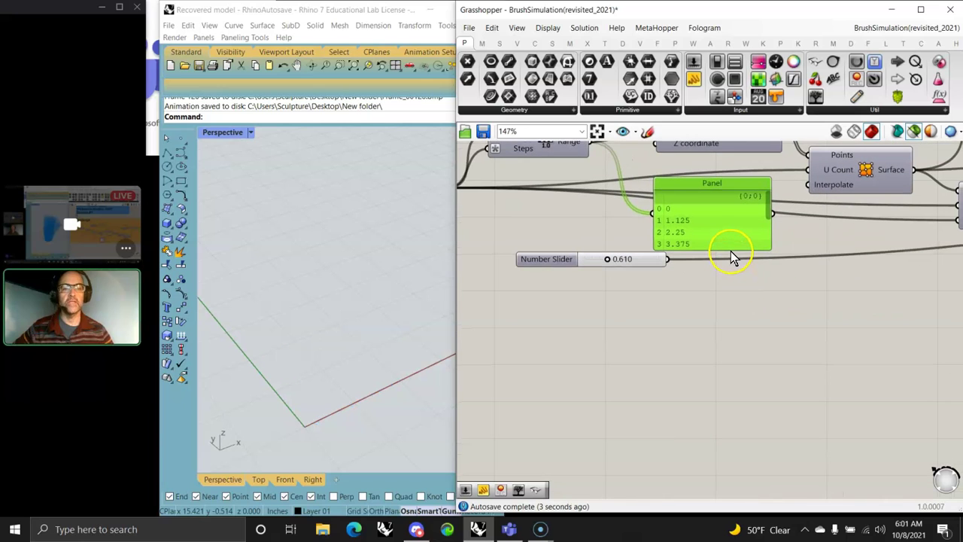
pyautogui.moveTo(734, 256); pyautogui.dragTo(754, 276)
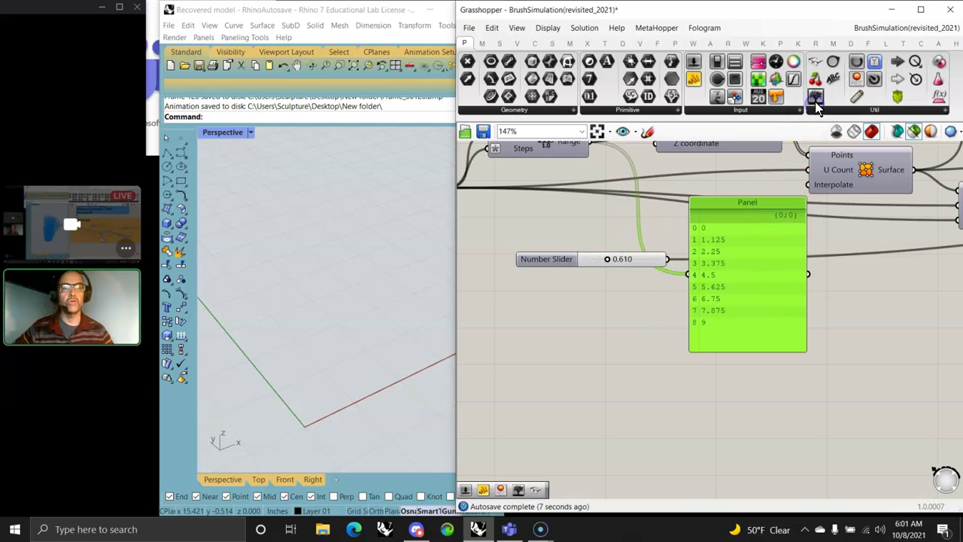
# Add a Param Viewer below the Panel and connect the Range output to it
pyautogui.click(746, 403)
pyautogui.moveTo(815, 96); pyautogui.dragTo(766, 426)
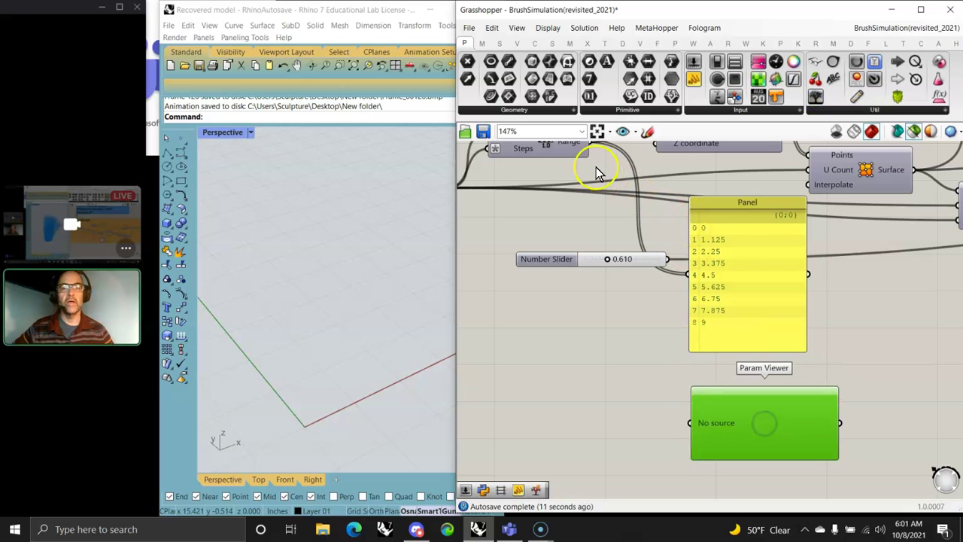
pyautogui.moveTo(594, 150); pyautogui.dragTo(689, 427)
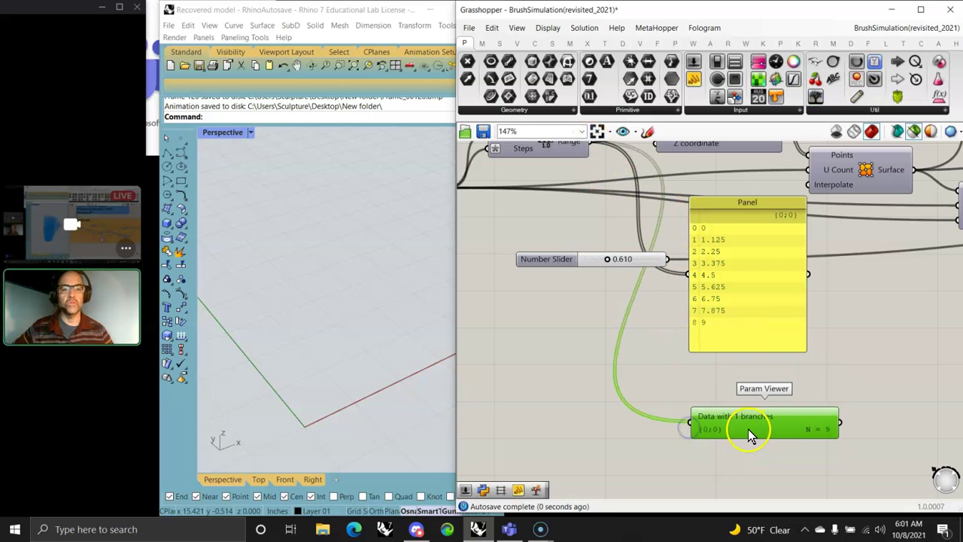
# Move the Param Viewer up closer beneath the Panel, and select Construct Point to preview its point grid
pyautogui.moveTo(750, 435); pyautogui.dragTo(753, 406)
pyautogui.moveTo(770, 344); pyautogui.dragTo(653, 404, button='right')
pyautogui.click(596, 204)
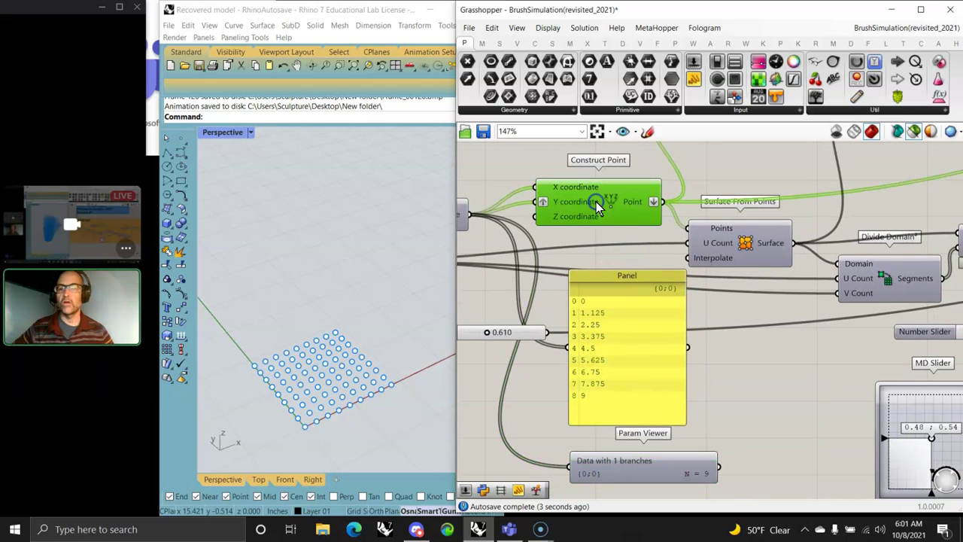
# Select Surface From Points, Divide Domain² and Isotrim one after another to examine what each contributes in the Perspective viewport
pyautogui.click(743, 242)
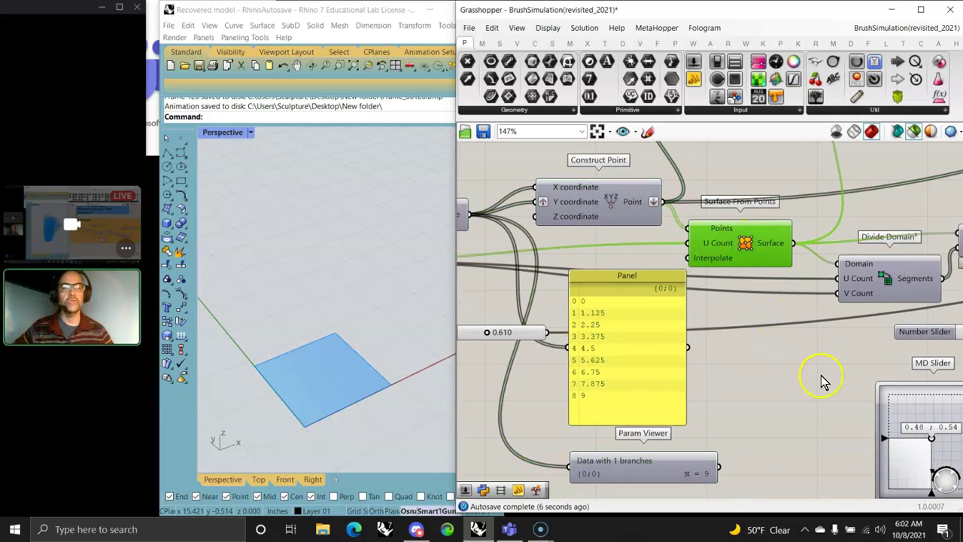
pyautogui.scroll(-2, 821, 380)
pyautogui.moveTo(822, 380); pyautogui.dragTo(667, 392, button='right')
pyautogui.click(711, 319)
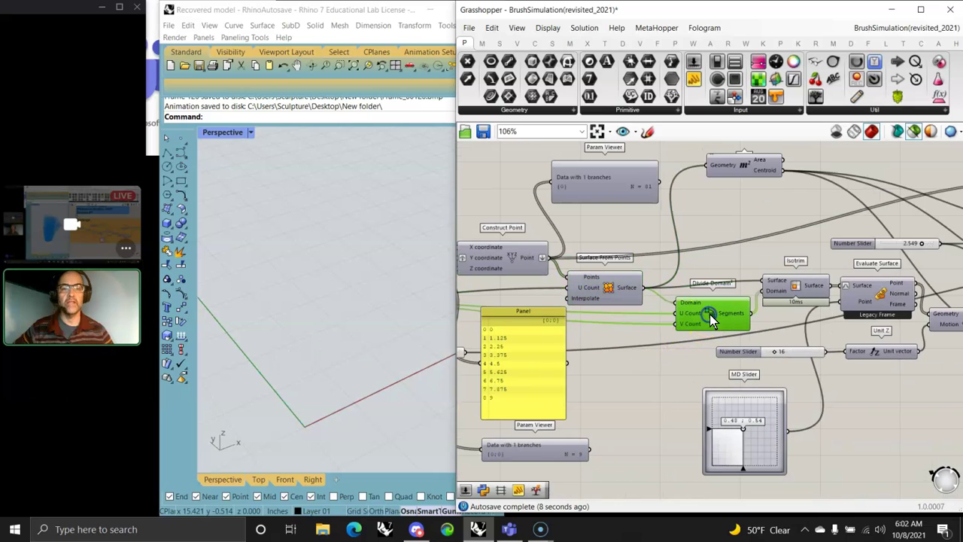
pyautogui.click(796, 290)
# Group the Surface From Points, Divide Domain² and Isotrim components together
pyautogui.moveTo(796, 325); pyautogui.dragTo(578, 254)
pyautogui.rightClick(610, 230)
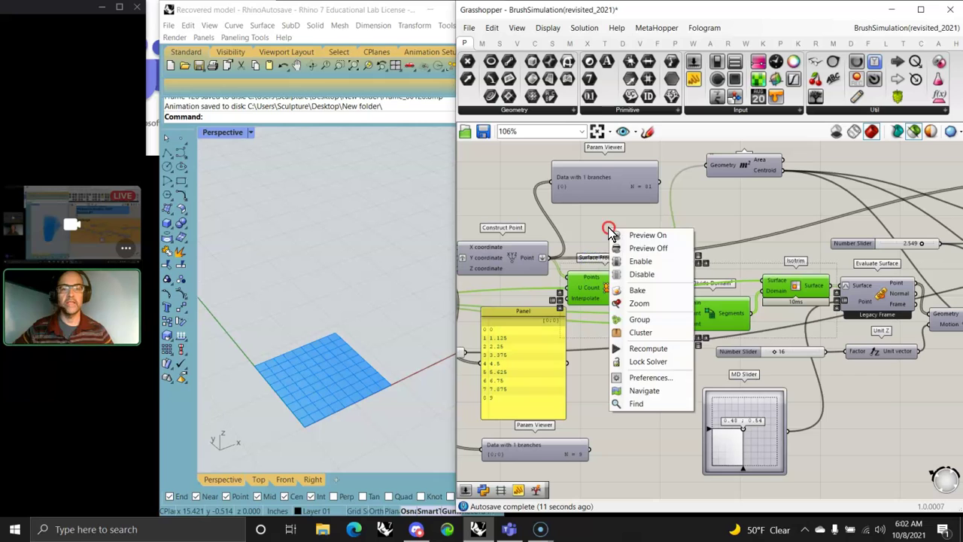
pyautogui.click(639, 319)
# Set the colour of the group around the three surface components to cyan (R 0, G 255, B 255)
pyautogui.rightClick(666, 274)
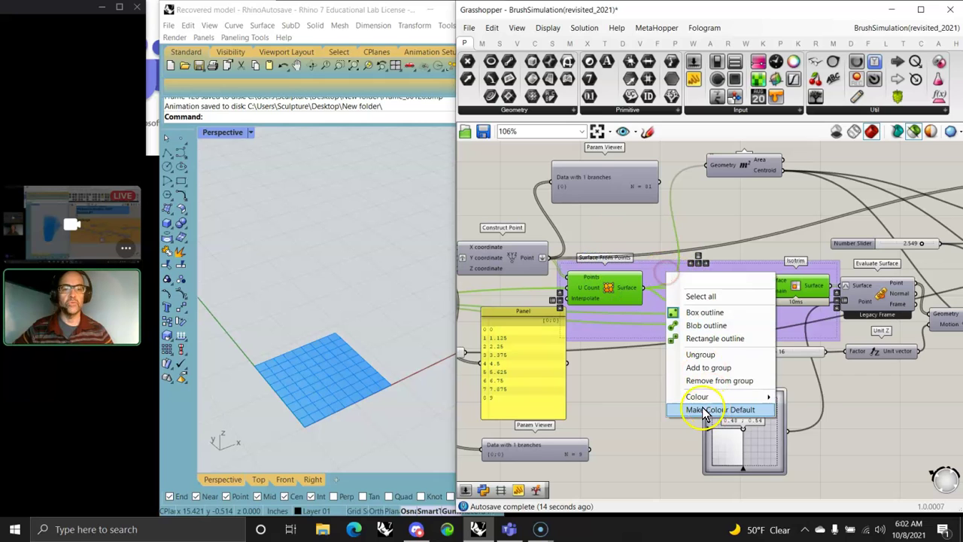
pyautogui.moveTo(705, 398)
pyautogui.moveTo(905, 415); pyautogui.dragTo(937, 428)
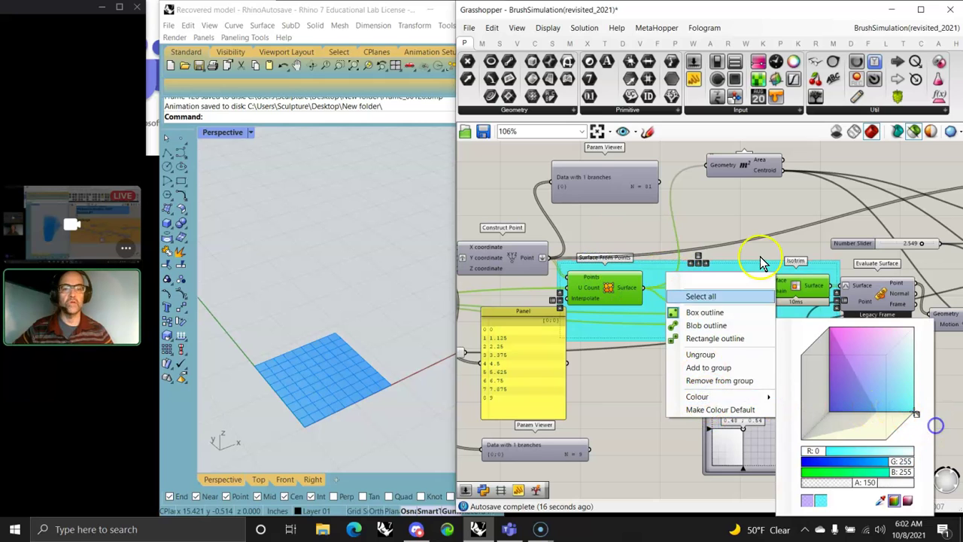
# Change the group's colour to bright green and clear the selection
pyautogui.rightClick(782, 320)
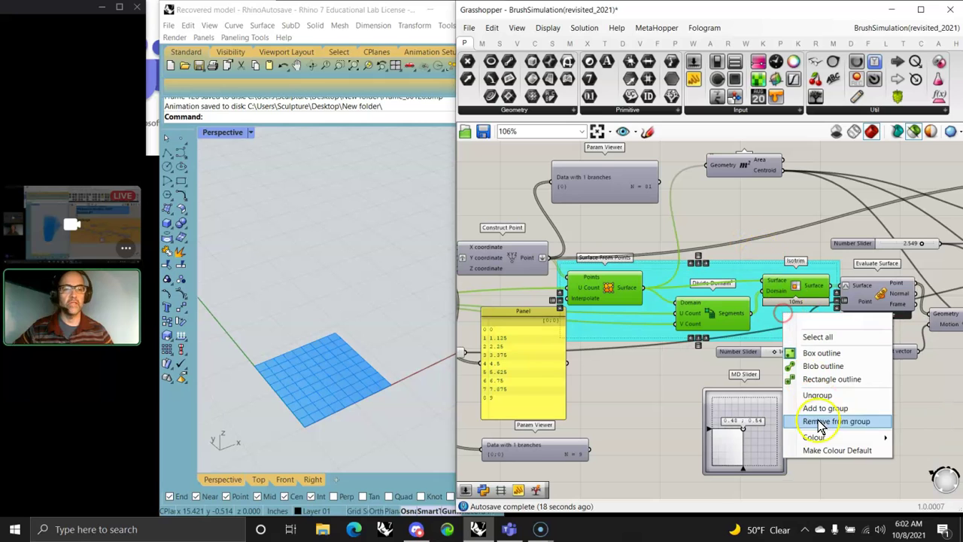
pyautogui.moveTo(884, 438)
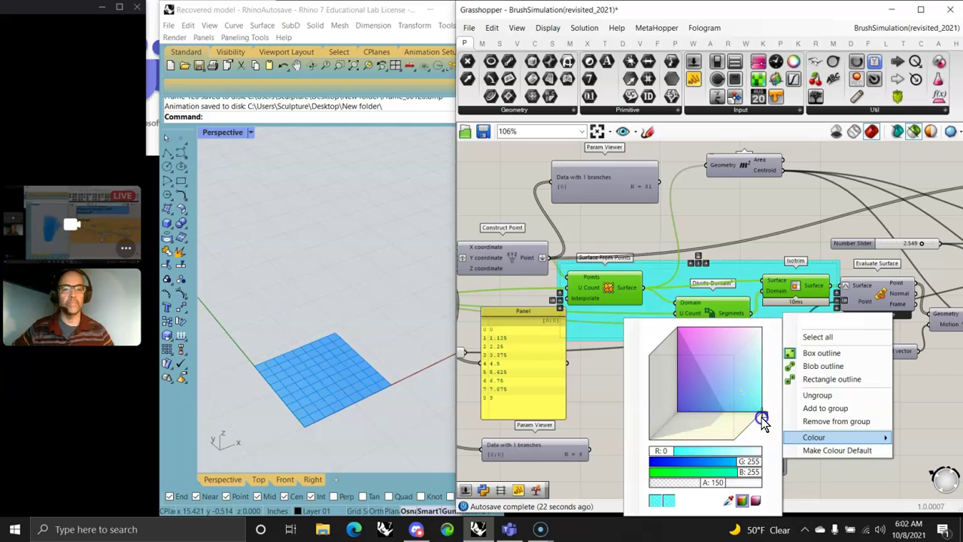
pyautogui.moveTo(764, 425)
pyautogui.mouseDown()
pyautogui.moveTo(761, 417)
pyautogui.moveTo(743, 442)
pyautogui.moveTo(713, 420)
pyautogui.moveTo(736, 431)
pyautogui.mouseUp()
pyautogui.click(790, 239)
# Shift Surface From Points slightly toward Divide Domain² inside the green group, and look over the display options
pyautogui.click(748, 289)
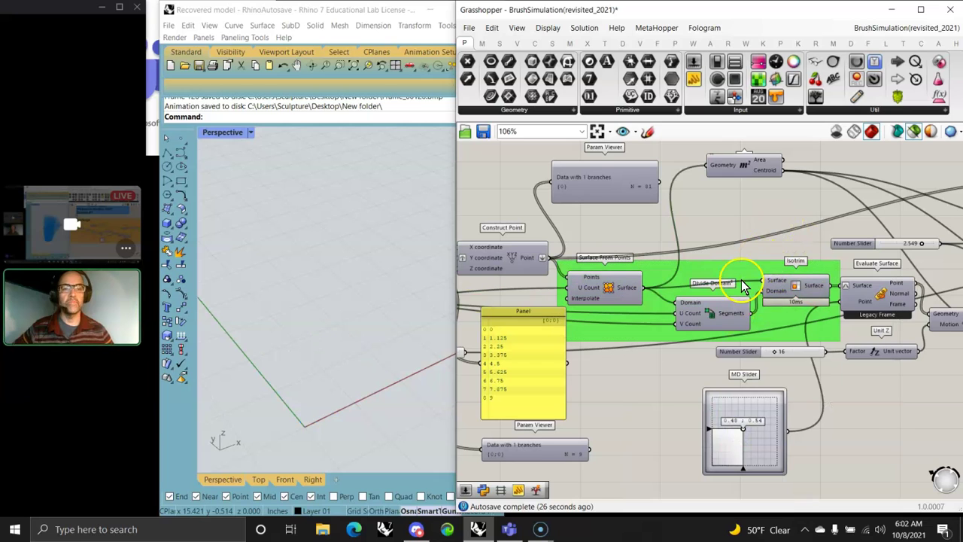
pyautogui.moveTo(617, 299); pyautogui.dragTo(629, 301)
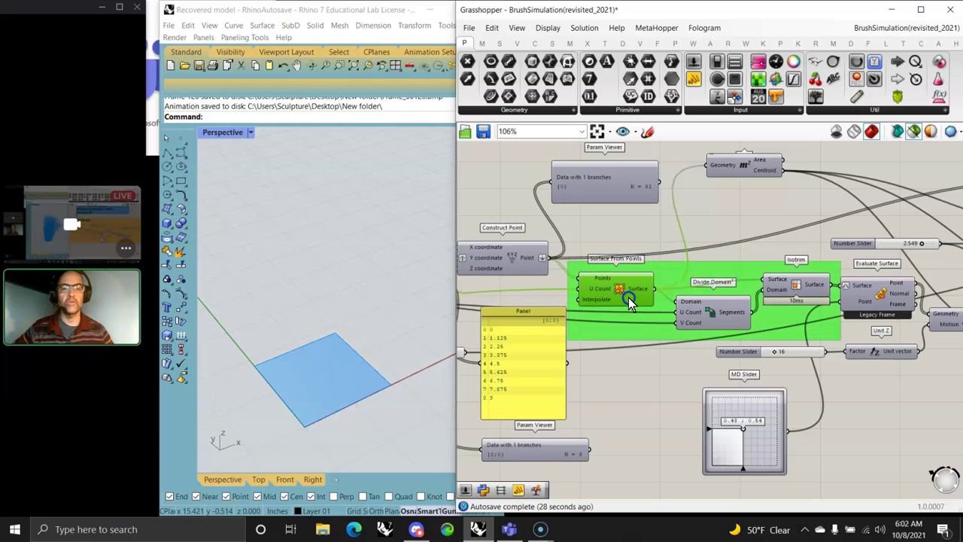
pyautogui.click(547, 28)
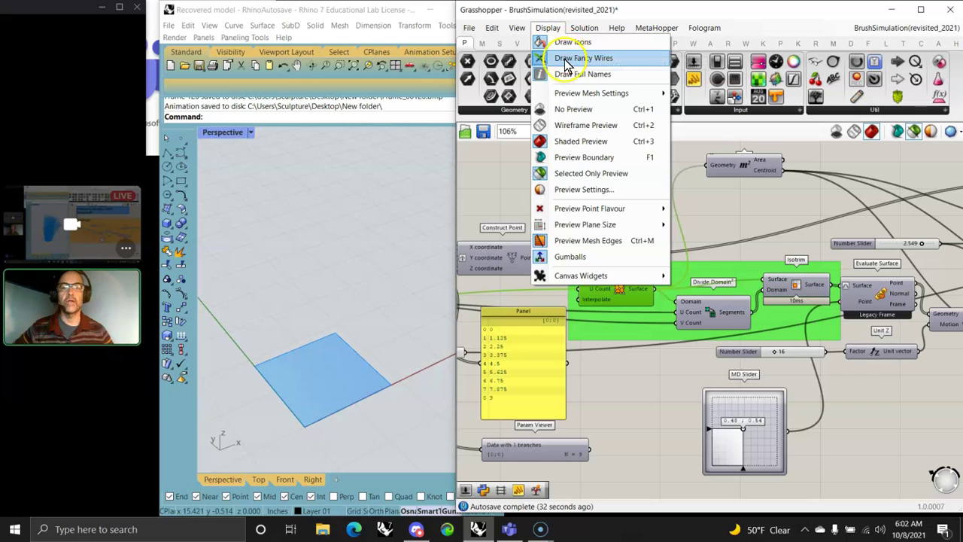
pyautogui.click(612, 416)
# Select Isotrim and examine its subdivided surface in the Perspective viewport, tracing the data back to the Range component
pyautogui.moveTo(670, 369); pyautogui.dragTo(595, 283, button='right')
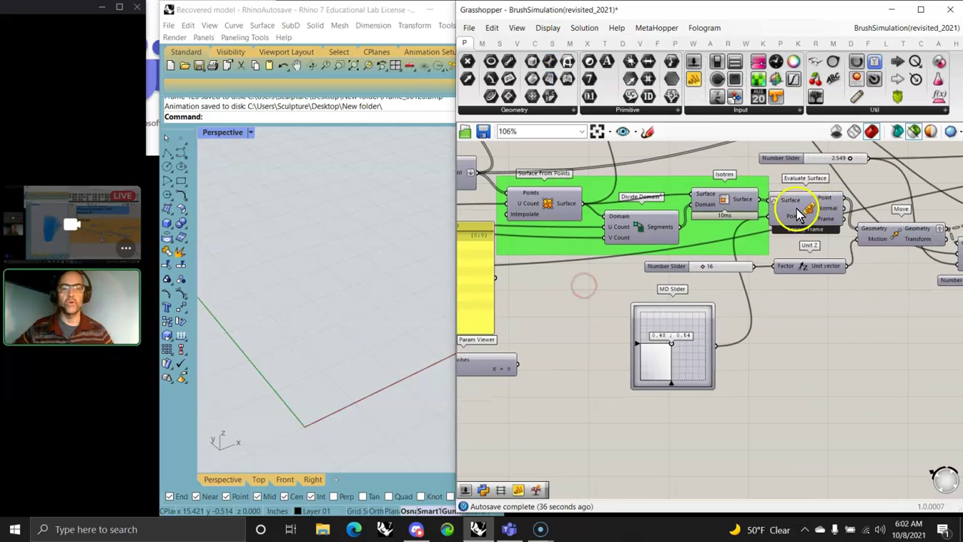
pyautogui.click(728, 203)
pyautogui.moveTo(336, 431)
pyautogui.mouseDown(button='right')
pyautogui.moveTo(328, 421)
pyautogui.moveTo(338, 432)
pyautogui.mouseUp(button='right')
pyautogui.moveTo(520, 316); pyautogui.dragTo(785, 324, button='right')
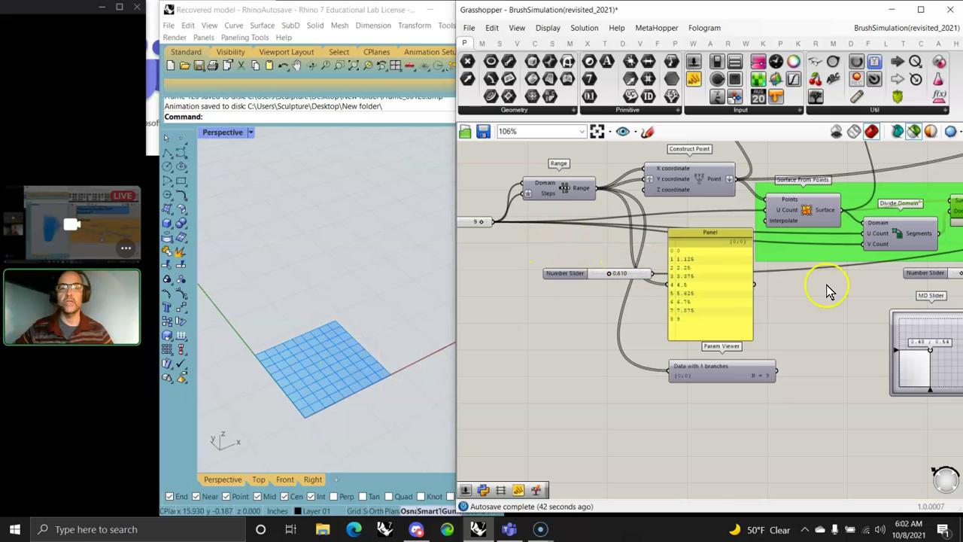
pyautogui.moveTo(858, 318); pyautogui.dragTo(639, 301, button='right')
pyautogui.click(690, 256)
pyautogui.moveTo(837, 323); pyautogui.dragTo(771, 367, button='right')
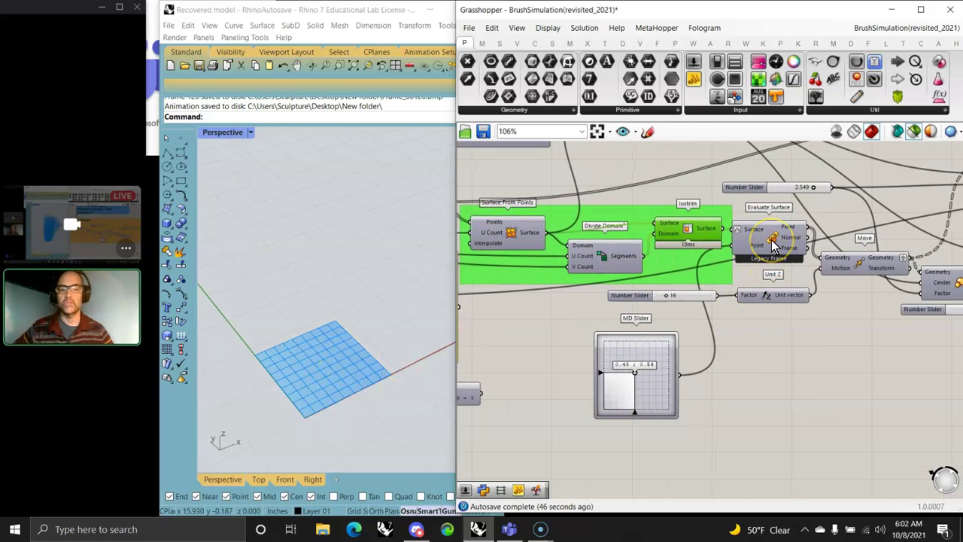
# Nudge Evaluate Surface away from the green group, examine its points and frames up close, and set the MD Slider to about 0.37, 0.71
pyautogui.moveTo(773, 241); pyautogui.dragTo(772, 247)
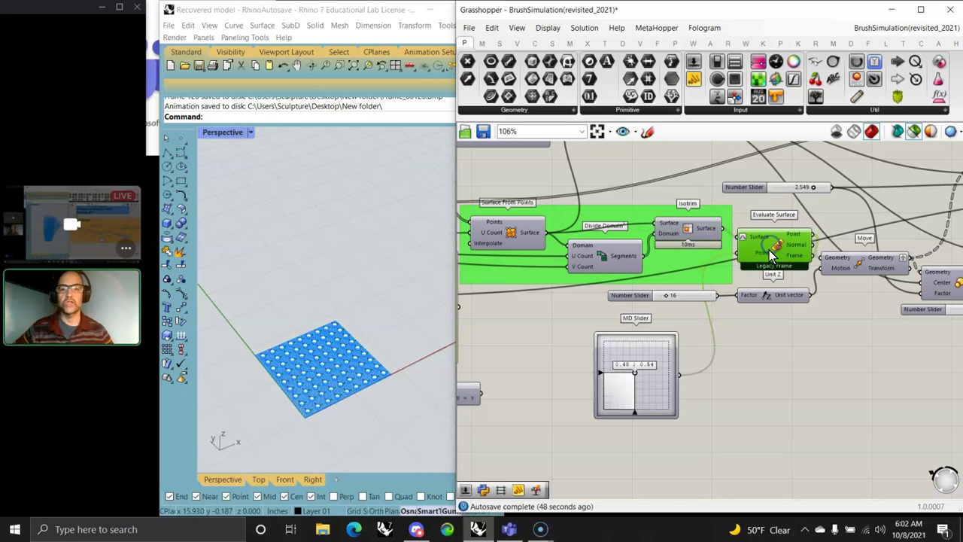
pyautogui.scroll(3, 331, 395)
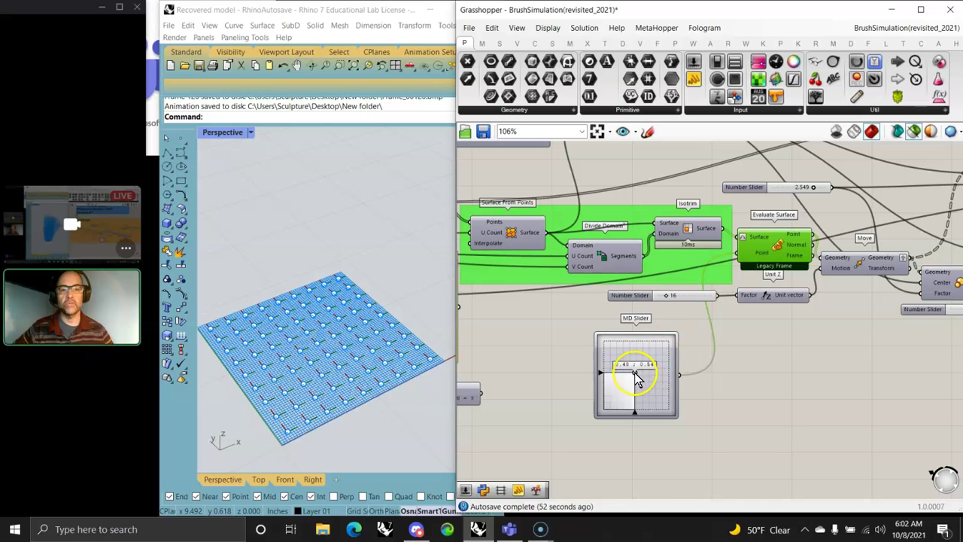
pyautogui.moveTo(636, 378); pyautogui.dragTo(626, 361)
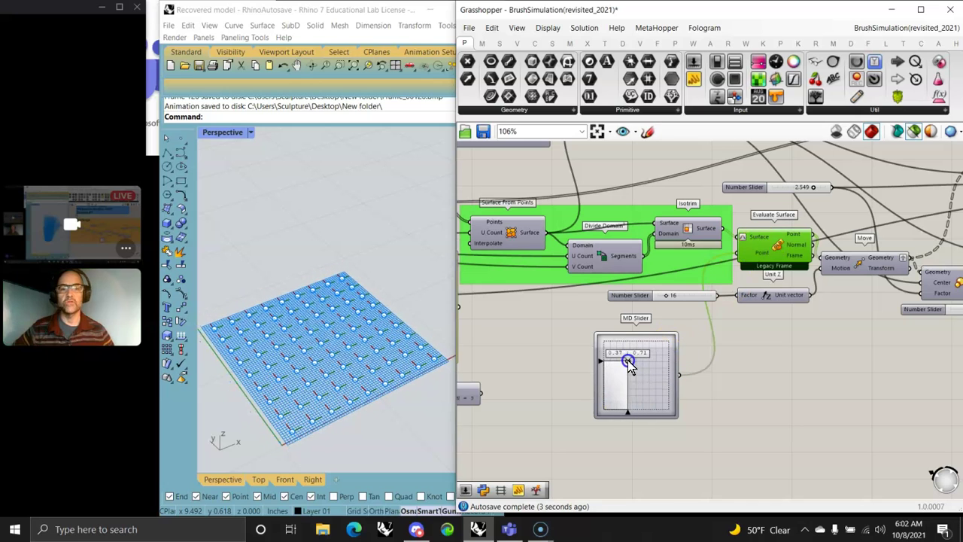
# Preview Isotrim together with Evaluate Surface and set the MD Slider to about 0.34, 0.32
pyautogui.click(687, 234)
pyautogui.moveTo(359, 399); pyautogui.dragTo(350, 398, button='right')
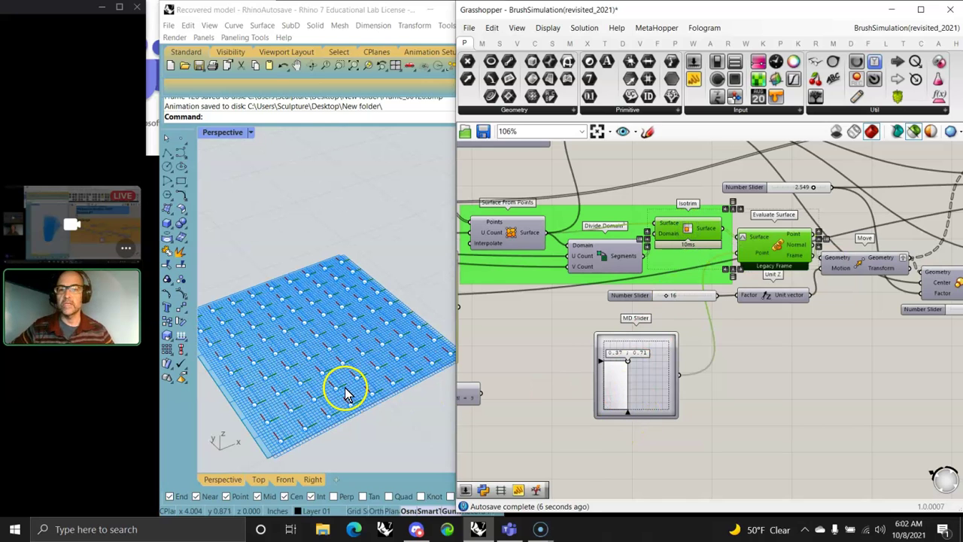
pyautogui.moveTo(627, 361)
pyautogui.mouseDown()
pyautogui.moveTo(625, 388)
pyautogui.moveTo(660, 366)
pyautogui.moveTo(671, 395)
pyautogui.moveTo(638, 394)
pyautogui.moveTo(623, 372)
pyautogui.mouseUp()
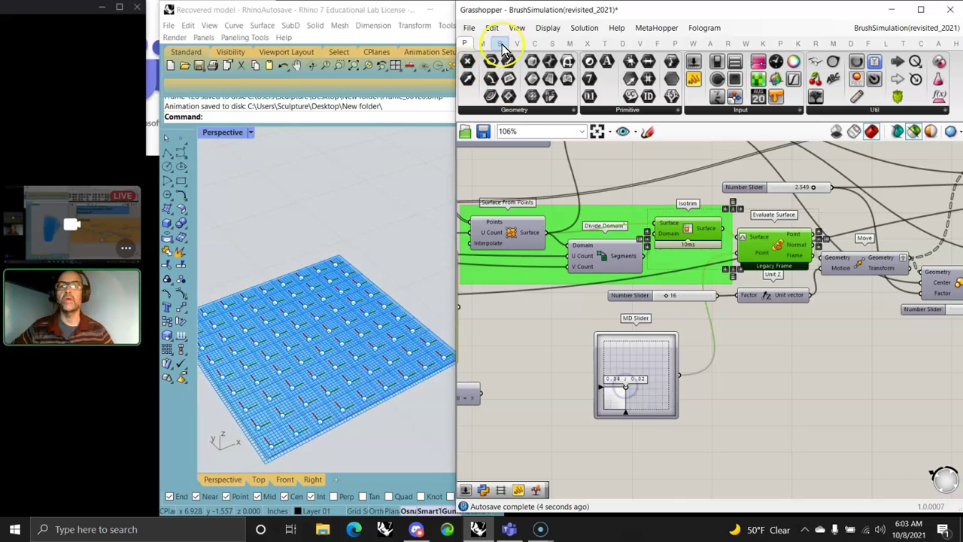
# Reduce the preview plane size so the surface frames draw much smaller in the viewport
pyautogui.click(547, 29)
pyautogui.moveTo(585, 226)
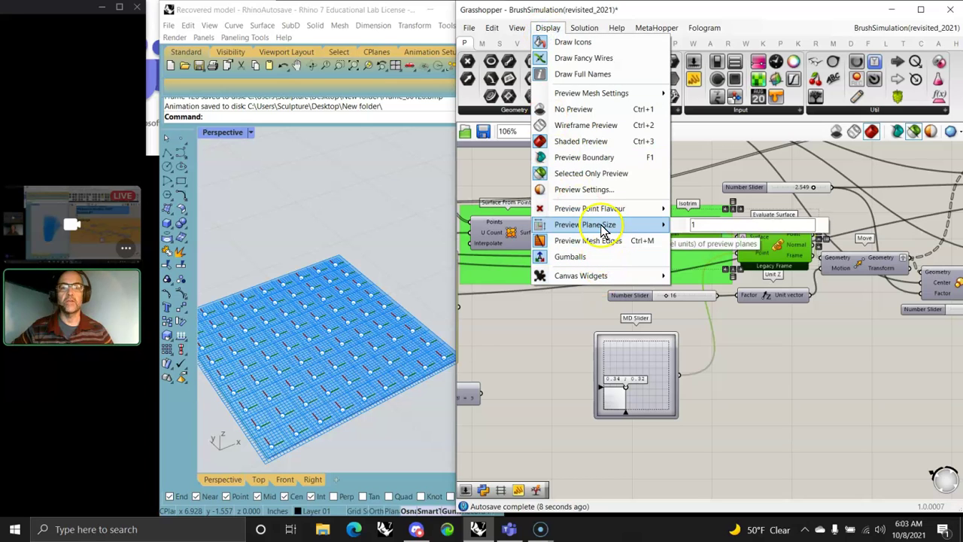
pyautogui.click(567, 373)
# Preview Isotrim and Evaluate Surface together and set the MD Slider to about 0.34, 0.49
pyautogui.click(711, 236)
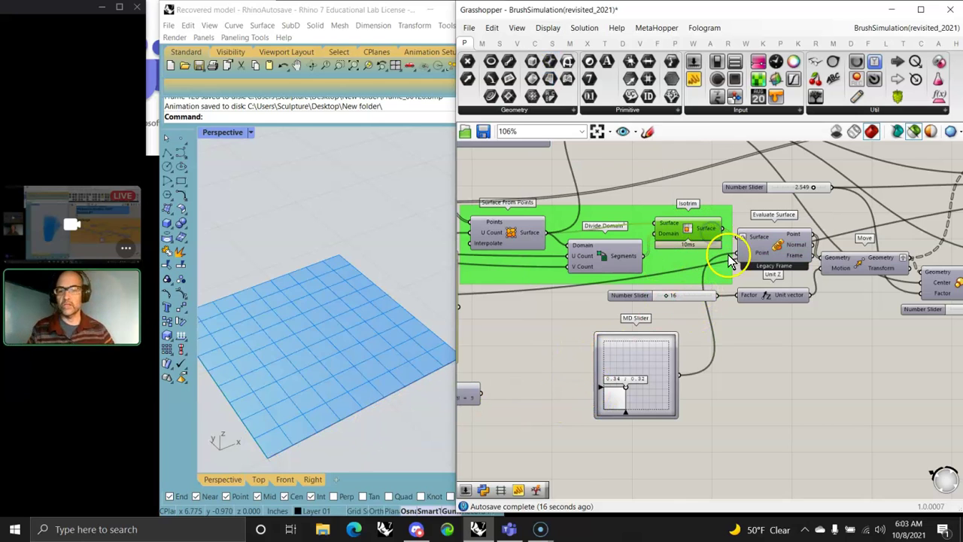
pyautogui.keyDown('shift'); pyautogui.click(790, 252); pyautogui.keyUp('shift')
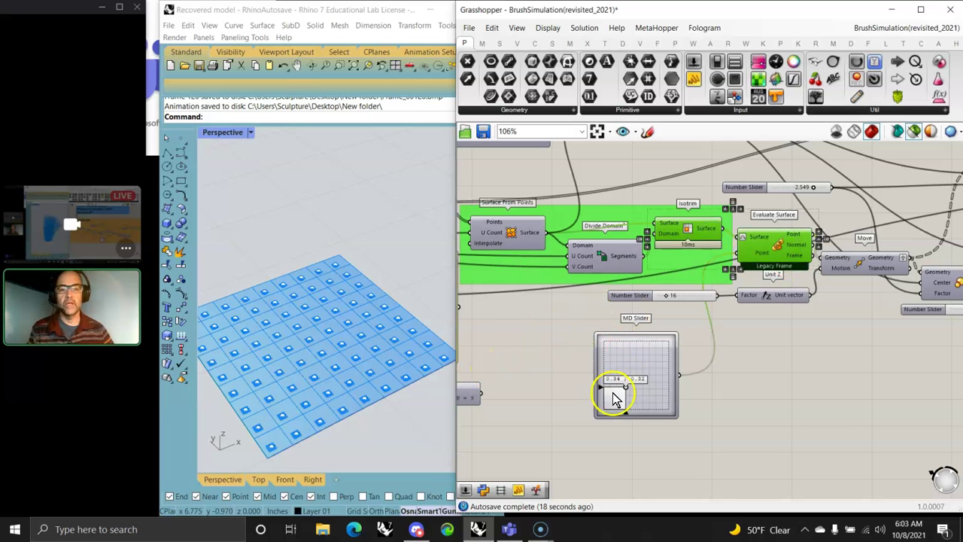
pyautogui.moveTo(628, 389)
pyautogui.mouseDown()
pyautogui.moveTo(658, 366)
pyautogui.moveTo(629, 381)
pyautogui.mouseUp()
# Select the Move component and examine its raised points, along with the slider and Unit Z vector that drive it
pyautogui.moveTo(765, 390); pyautogui.dragTo(629, 310, button='right')
pyautogui.click(655, 202)
pyautogui.moveTo(323, 362); pyautogui.dragTo(323, 361, button='right')
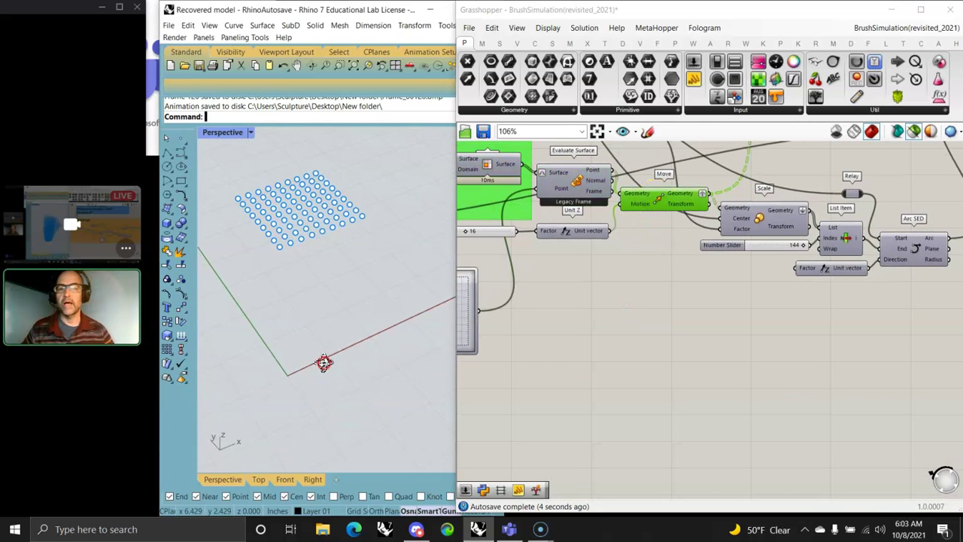
pyautogui.moveTo(545, 312); pyautogui.dragTo(698, 325, button='right')
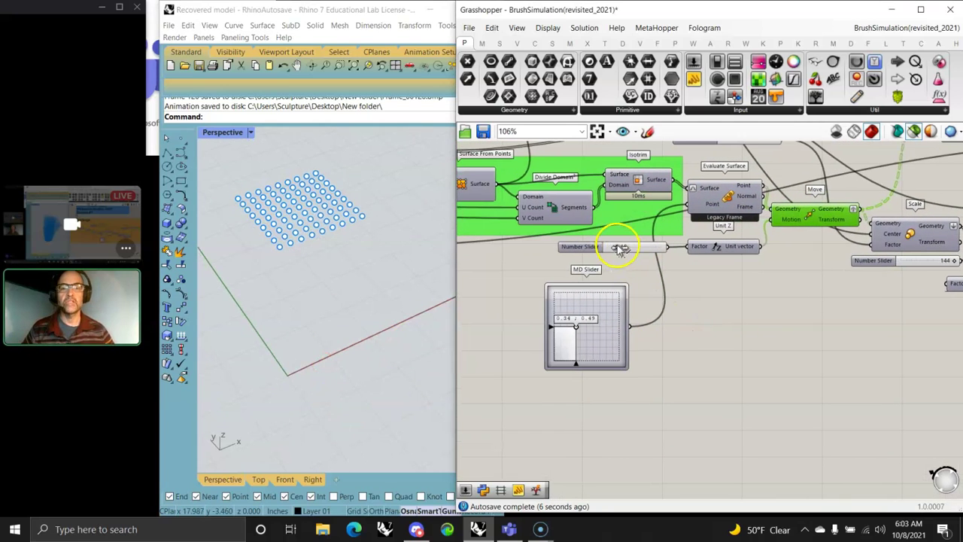
# Follow the Move output to both Scale components, and select the one feeding List Item to examine its scaled points
pyautogui.moveTo(767, 293); pyautogui.dragTo(575, 352, button='right')
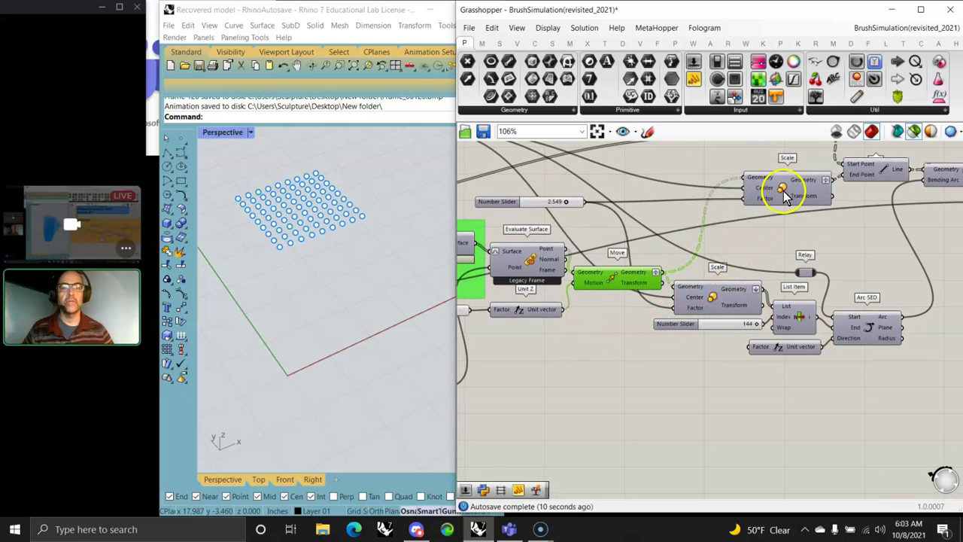
pyautogui.moveTo(785, 194); pyautogui.dragTo(745, 206, button='right')
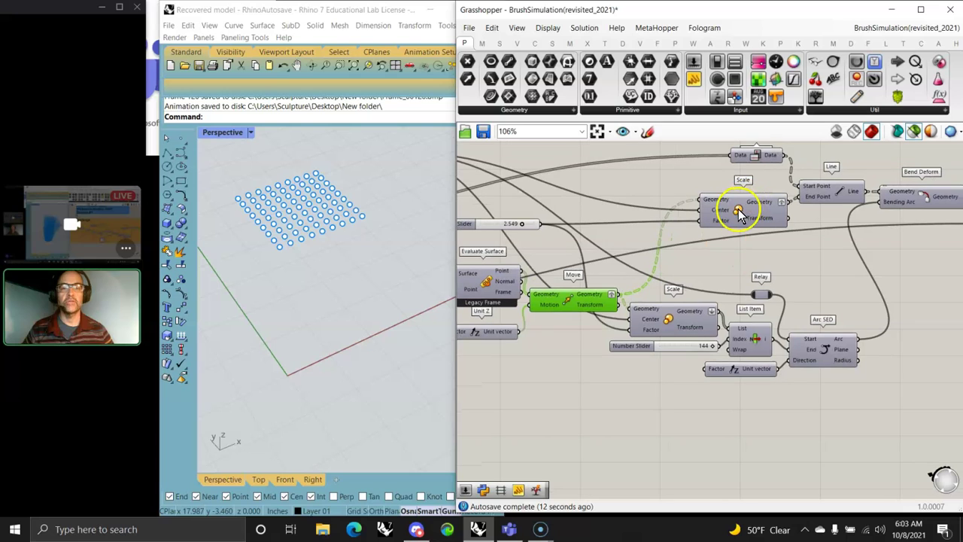
pyautogui.moveTo(710, 254); pyautogui.dragTo(722, 217, button='right')
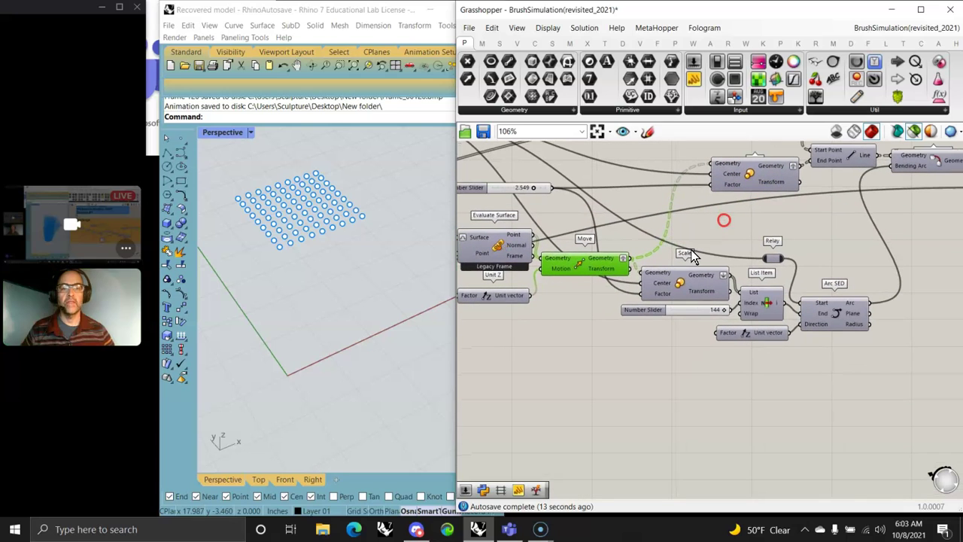
pyautogui.click(677, 290)
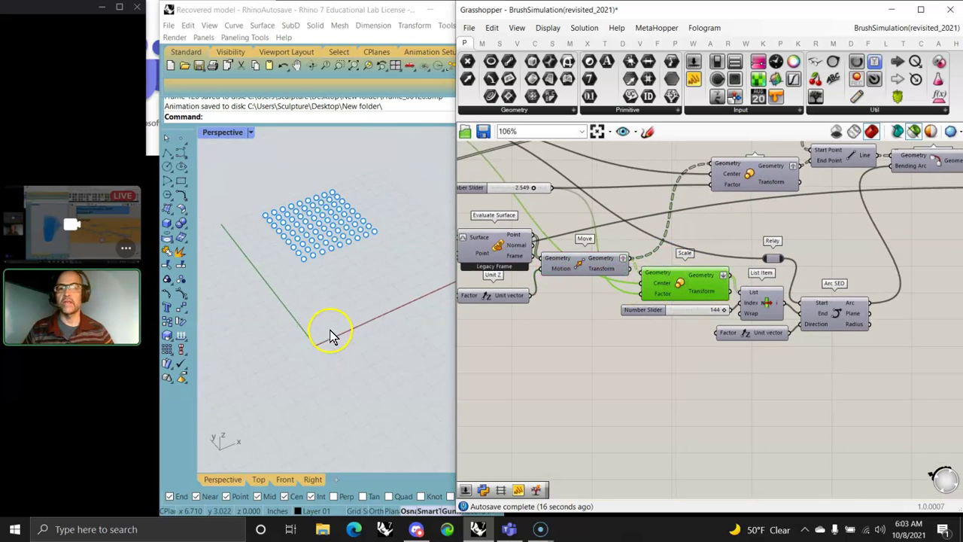
pyautogui.scroll(1, 333, 337)
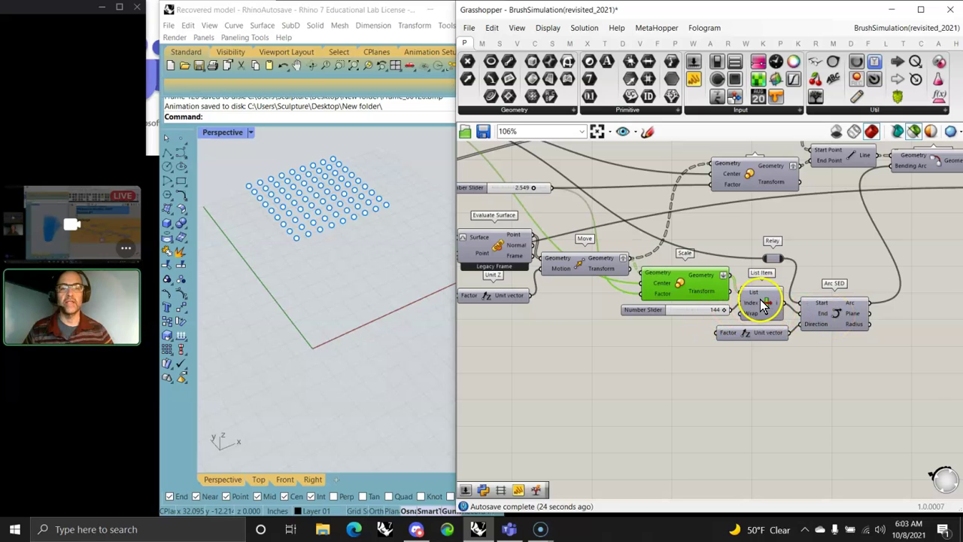
# Select Arc SED and examine its bending arc in the Perspective viewport
pyautogui.click(835, 312)
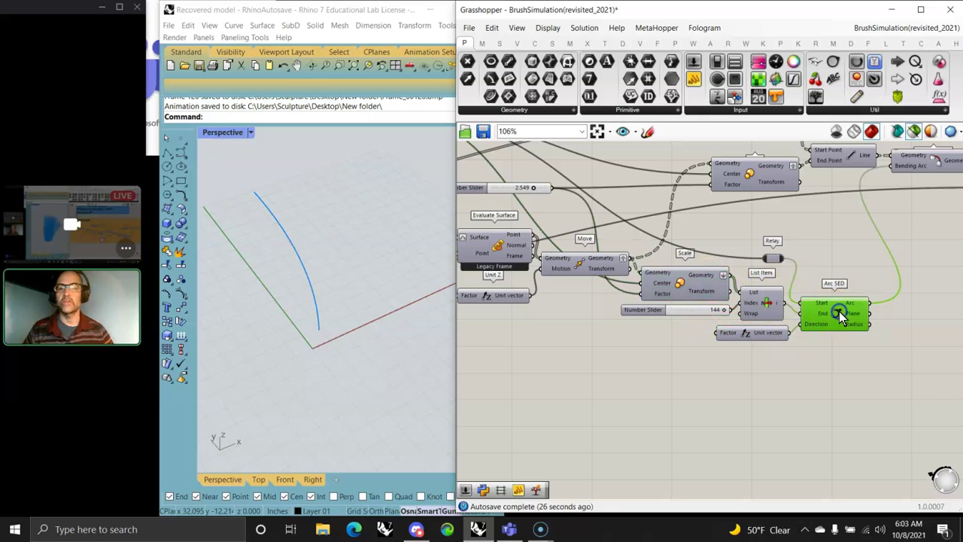
pyautogui.click(303, 338)
pyautogui.scroll(2, 302, 374)
pyautogui.moveTo(301, 374); pyautogui.dragTo(296, 333, button='right')
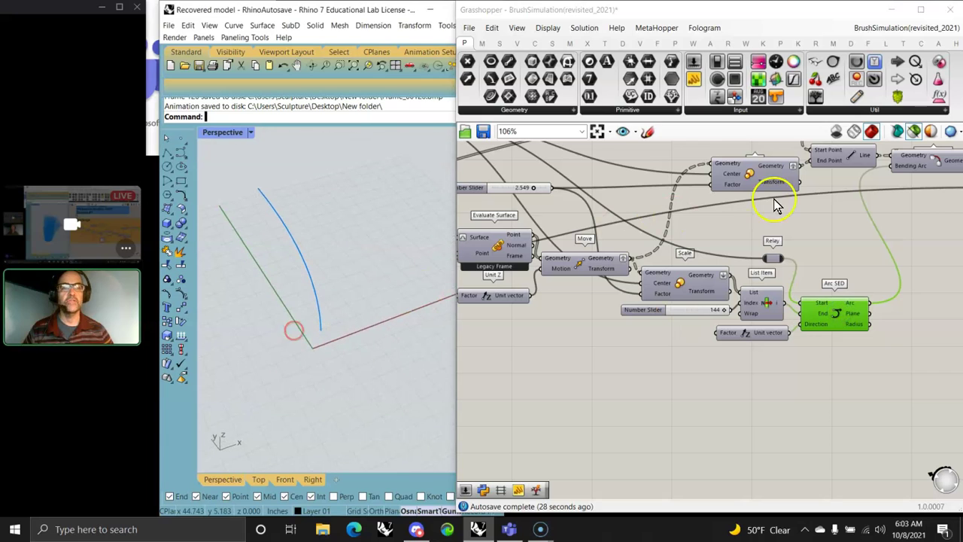
# Inspect Bend Deform and Pipe, and select the upstream Scale and Line components to preview the scaled points and bristle lines
pyautogui.moveTo(783, 205); pyautogui.dragTo(662, 298, button='right')
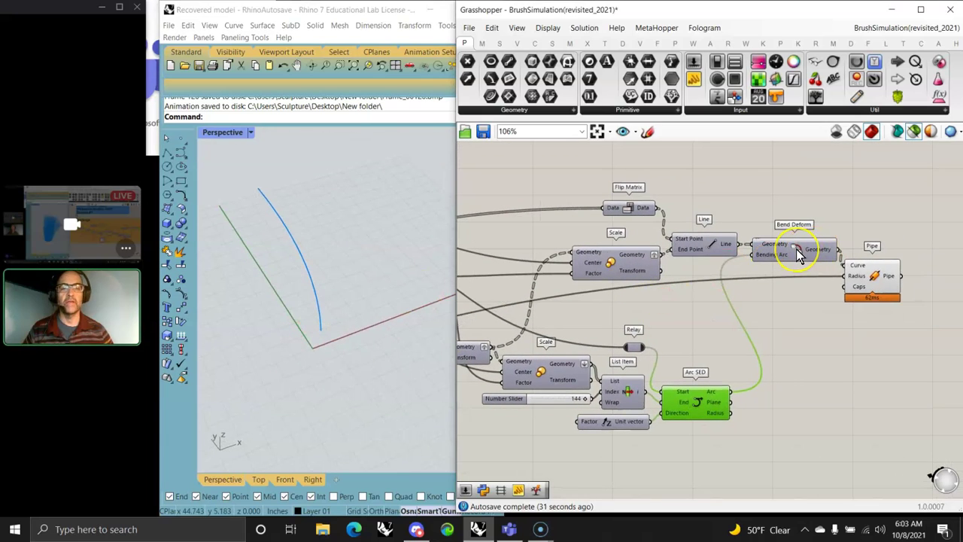
pyautogui.scroll(2, 918, 329)
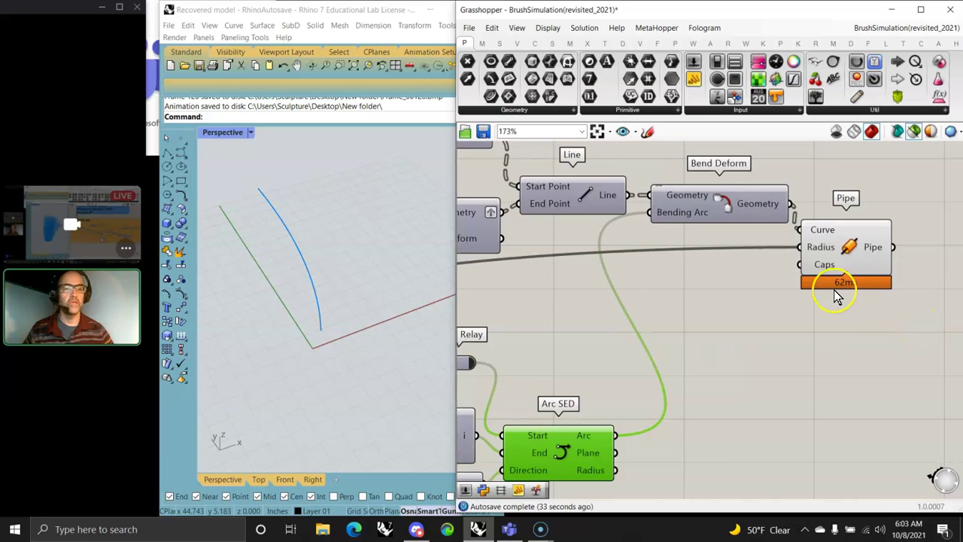
pyautogui.scroll(-3, 725, 275)
pyautogui.moveTo(725, 276); pyautogui.dragTo(810, 273, button='right')
pyautogui.click(676, 240)
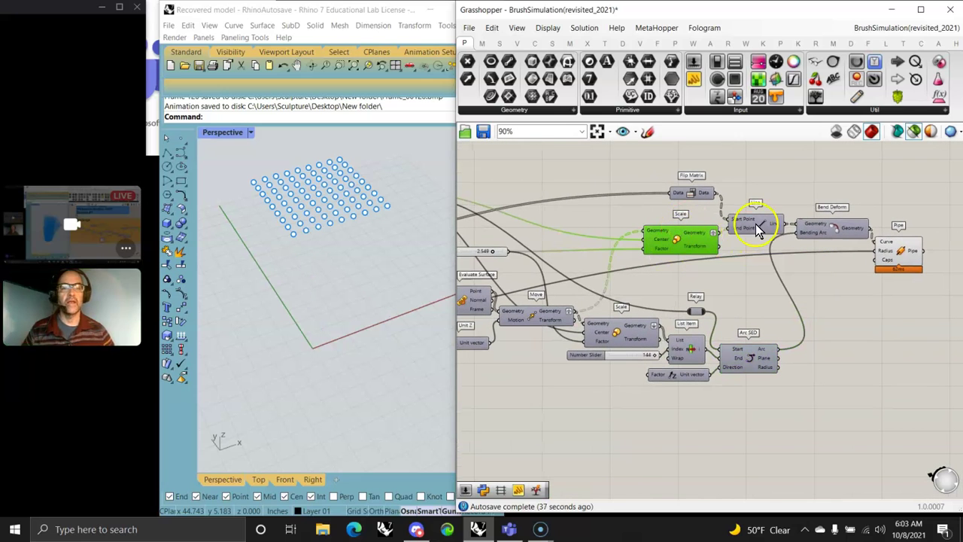
pyautogui.click(757, 223)
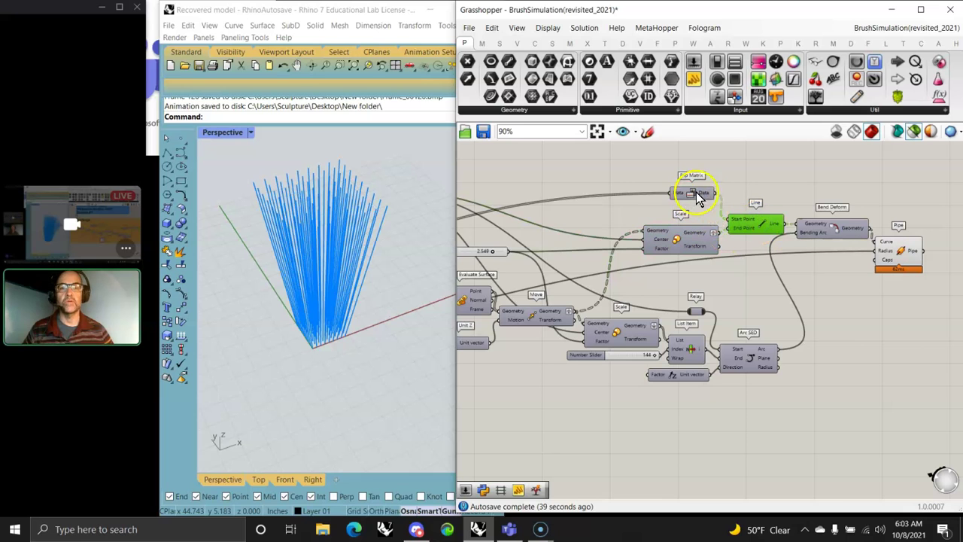
# Trace the wire from Construct Point to the Flip Matrix component and inspect its output data tree
pyautogui.moveTo(537, 240); pyautogui.dragTo(842, 220, button='right')
pyautogui.moveTo(516, 269); pyautogui.dragTo(638, 252, button='right')
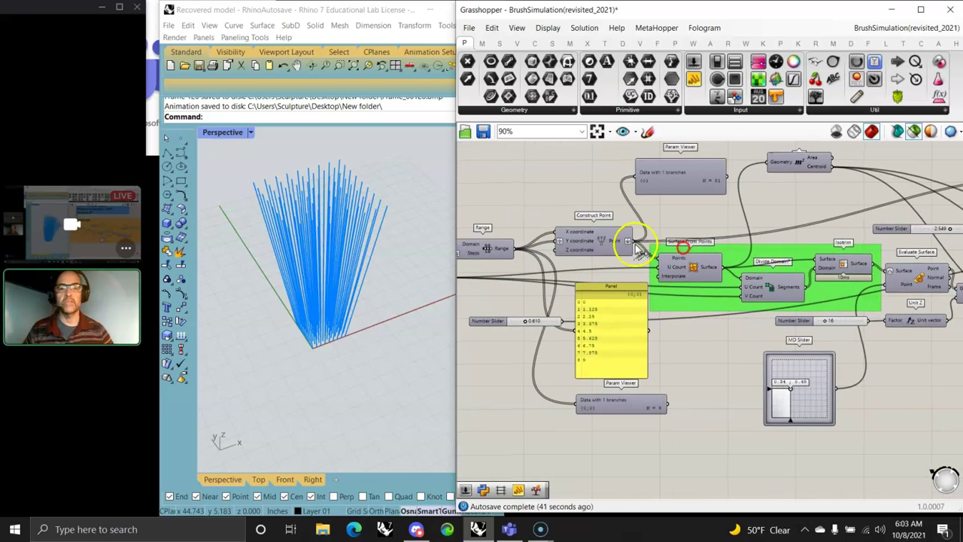
pyautogui.moveTo(892, 204); pyautogui.dragTo(578, 234, button='right')
pyautogui.moveTo(840, 205)
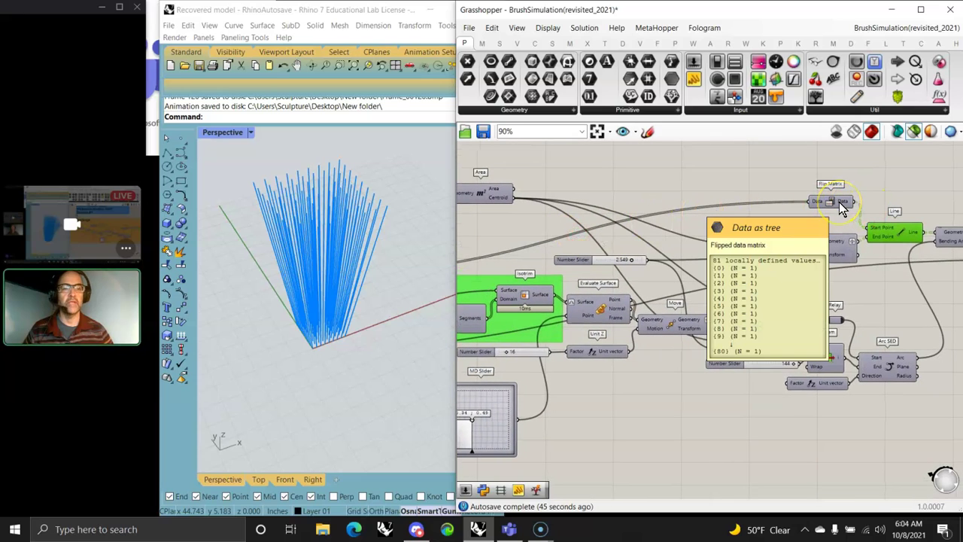
pyautogui.moveTo(841, 248)
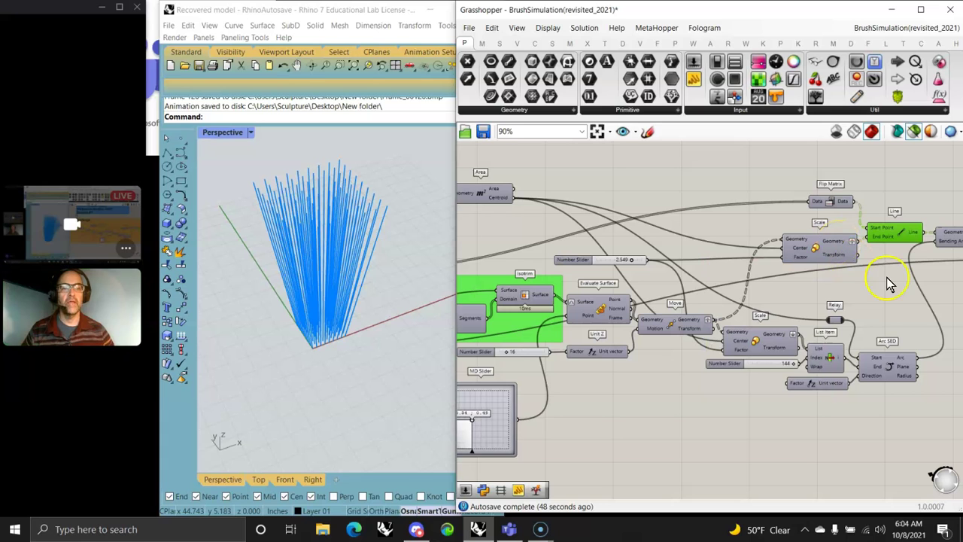
# Place the Panel and Param Viewer beside Flip Matrix, above Bend Deform, and connect both to Flip Matrix's Data output
pyautogui.moveTo(888, 275); pyautogui.dragTo(671, 299, button='right')
pyautogui.scroll(-3, 671, 299)
pyautogui.click(873, 207)
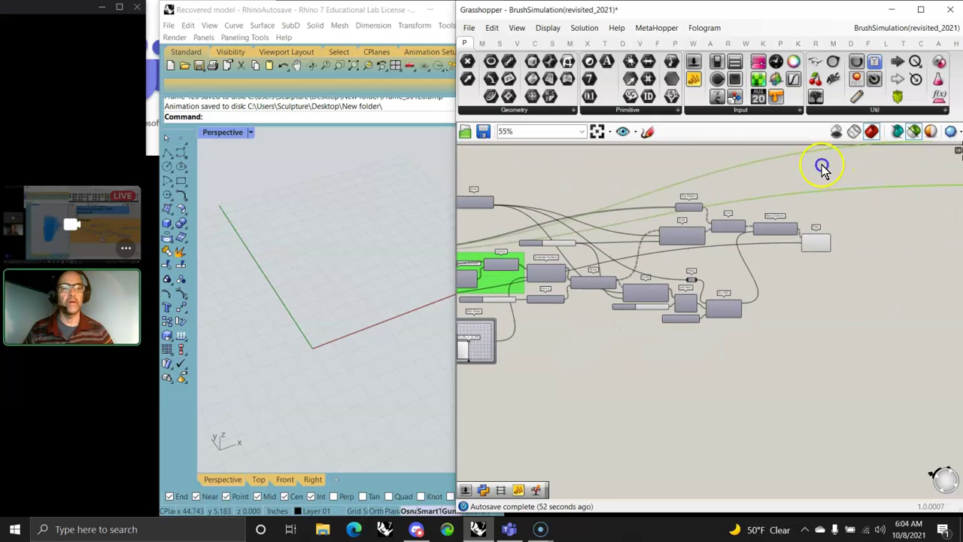
pyautogui.click(736, 193)
pyautogui.scroll(5, 710, 269)
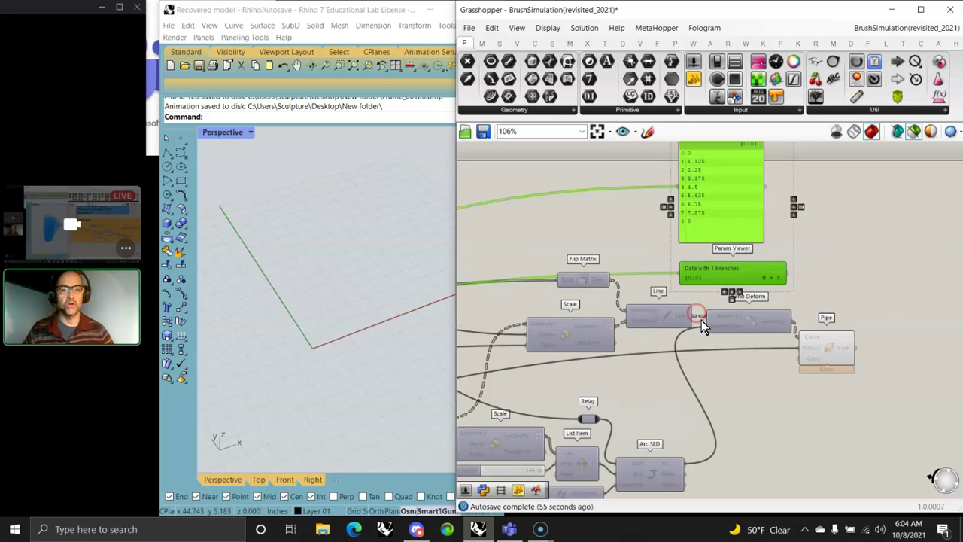
pyautogui.moveTo(623, 313); pyautogui.dragTo(680, 232)
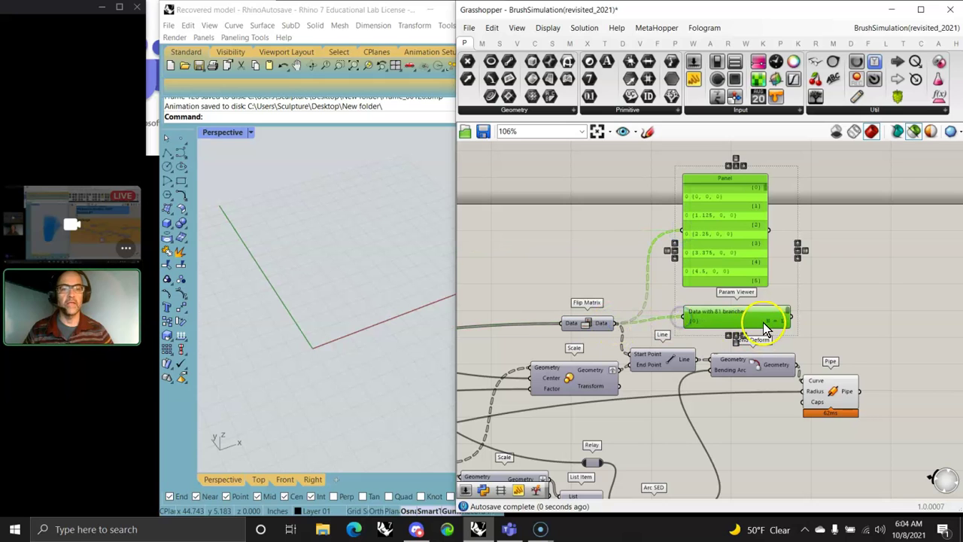
pyautogui.moveTo(745, 321); pyautogui.dragTo(744, 309)
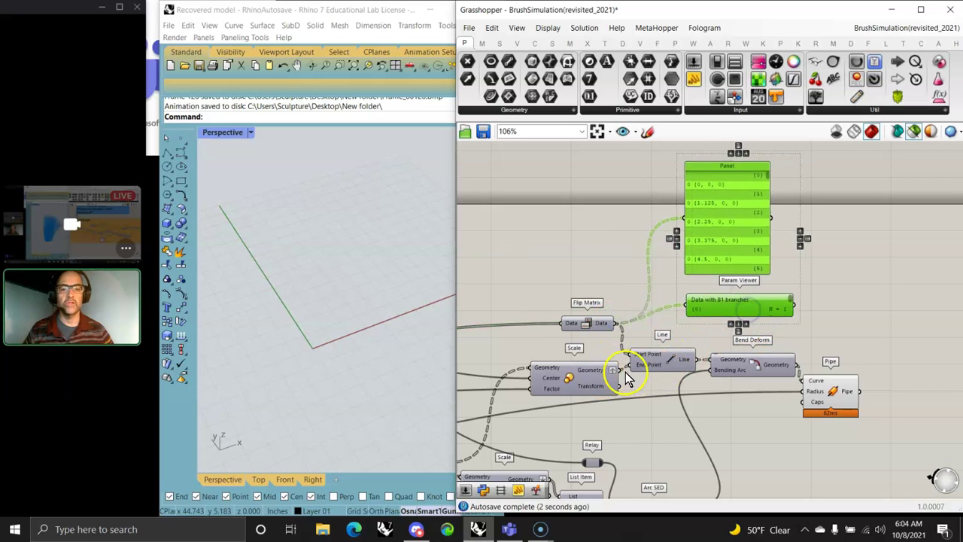
# Rewire the Param Viewer and Panel to the Geometry output of the Scale component feeding Line
pyautogui.moveTo(616, 369); pyautogui.dragTo(688, 304)
pyautogui.moveTo(617, 369); pyautogui.dragTo(692, 223)
# Select Line, Bend Deform and Pipe in turn to preview the geometry each one produces
pyautogui.click(671, 361)
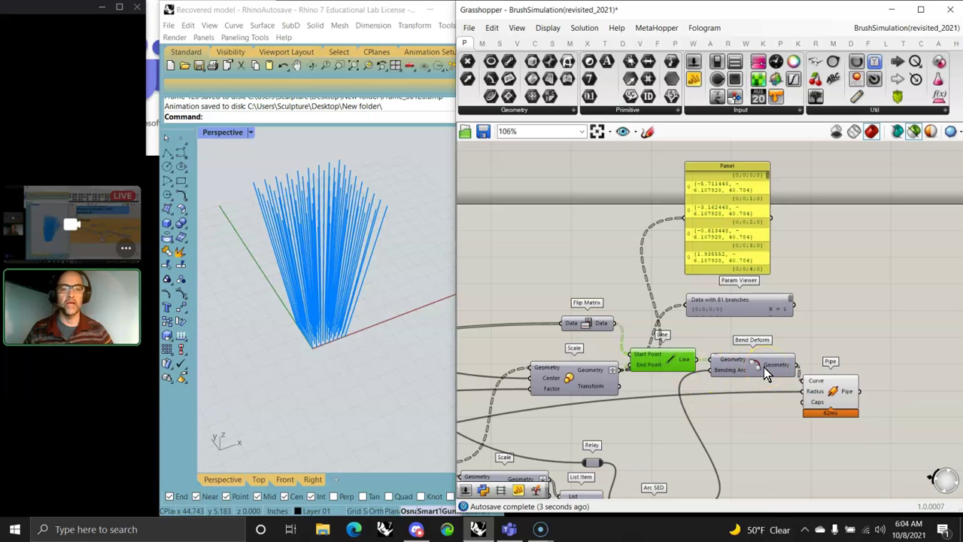
pyautogui.click(763, 366)
pyautogui.click(838, 393)
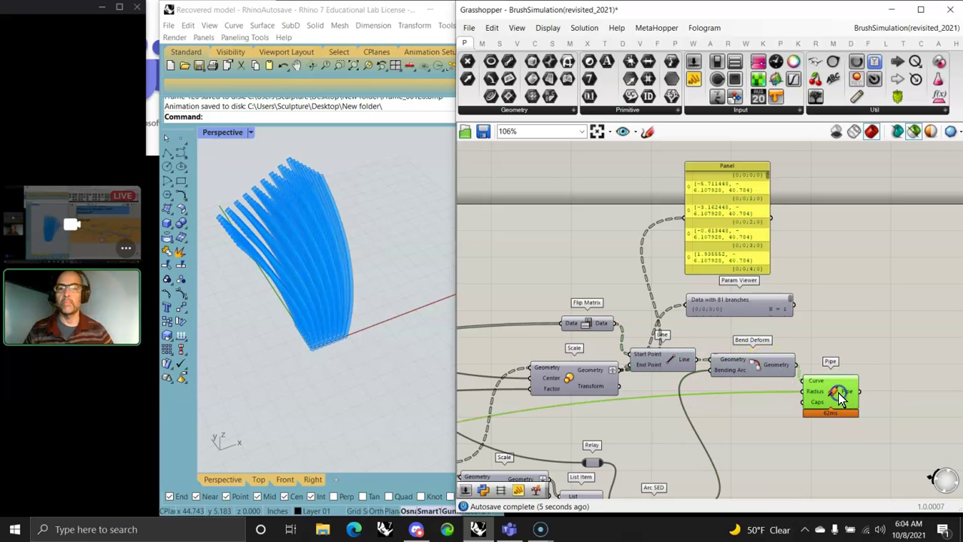
# Animate the number slider driving List Item as 20 frames of the Perspective viewport at 648 × 477, saved to New folder
pyautogui.scroll(-2, 802, 366)
pyautogui.moveTo(610, 421); pyautogui.dragTo(683, 310, button='right')
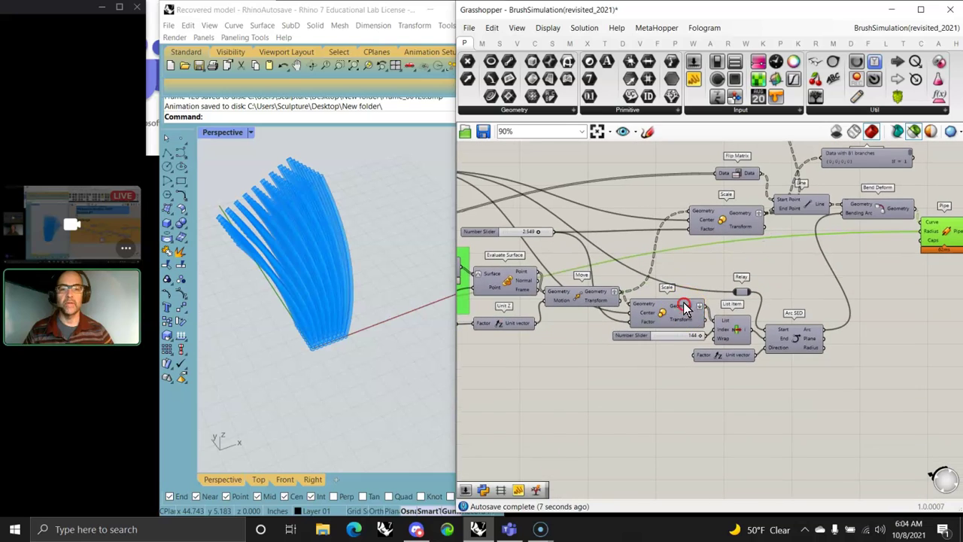
pyautogui.rightClick(667, 332)
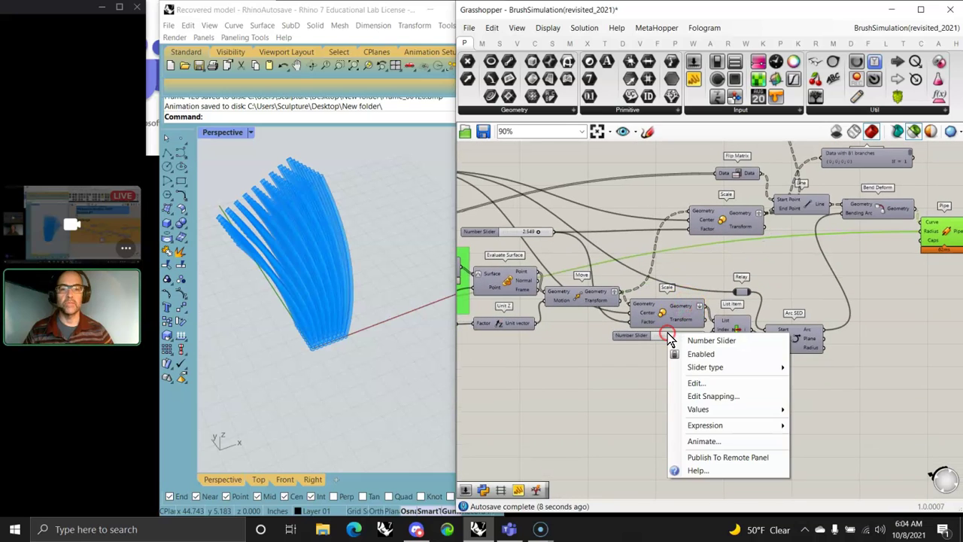
pyautogui.click(700, 441)
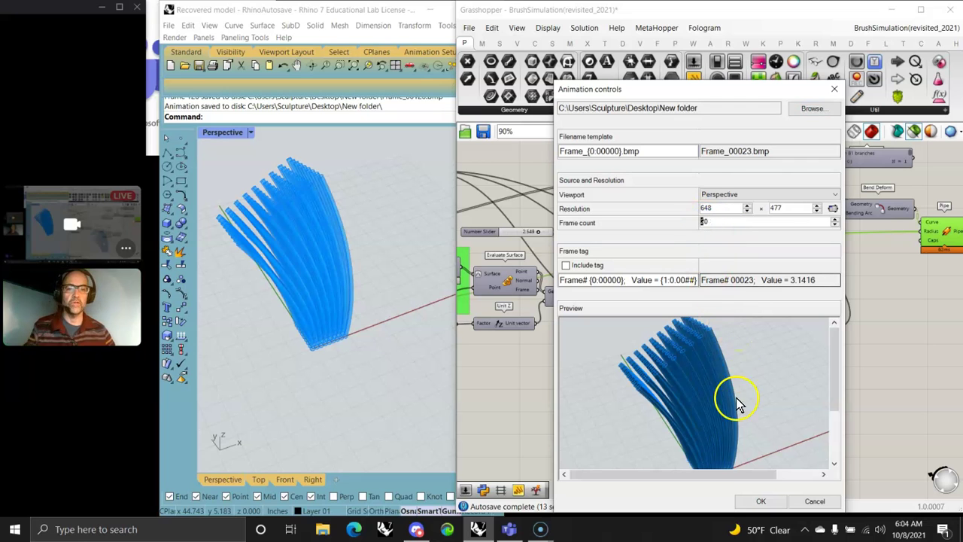
pyautogui.click(764, 501)
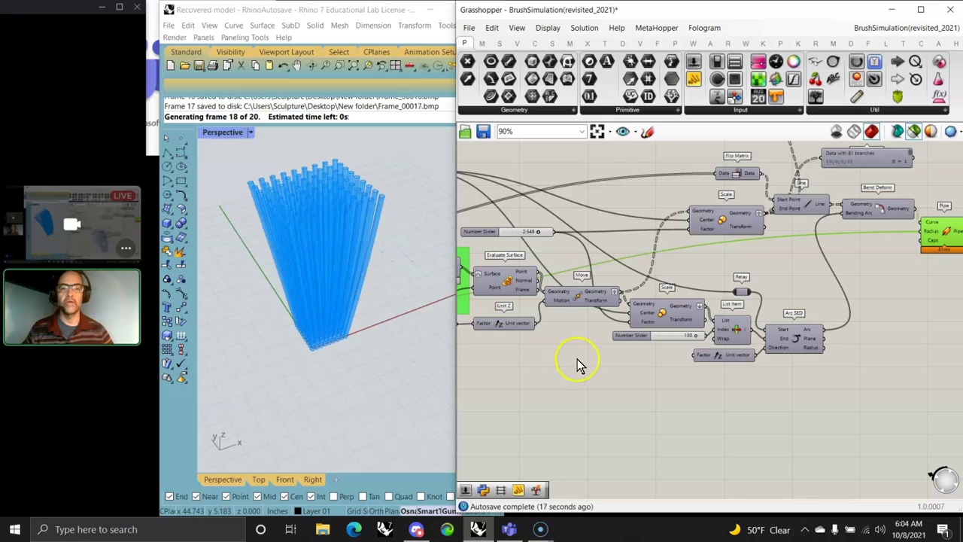
pyautogui.scroll(-2, 576, 376)
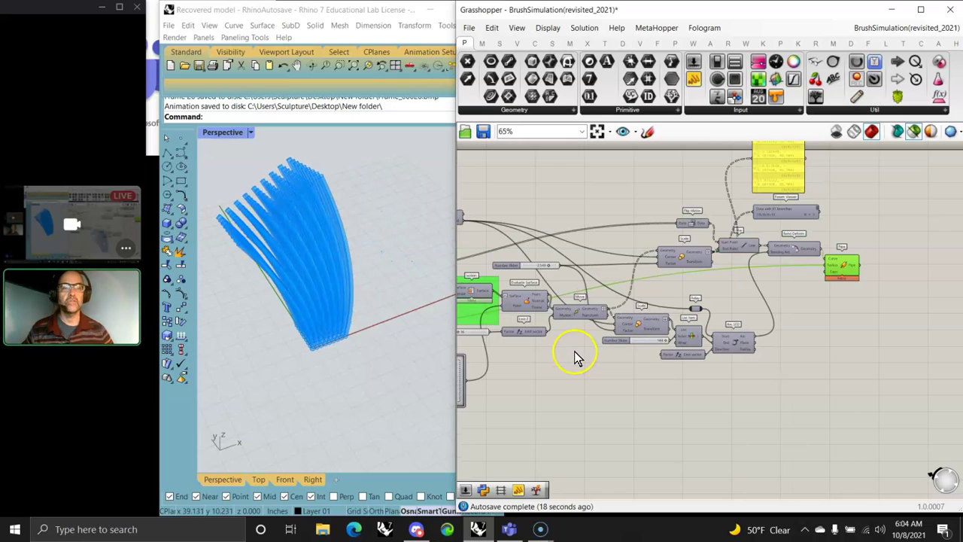
# Open the DockWSII001(revisited_2021) definition and examine its dock geometry in the Perspective viewport
pyautogui.click(467, 28)
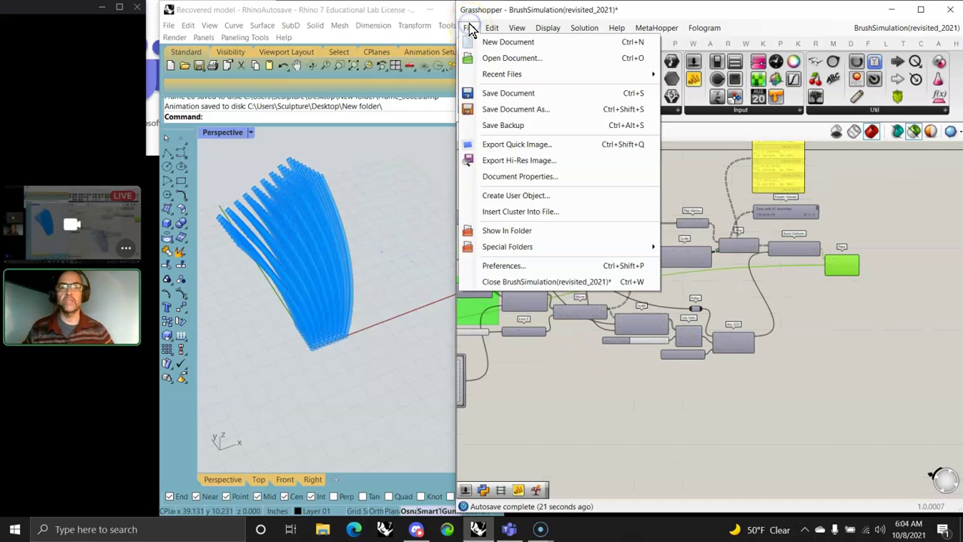
pyautogui.click(500, 59)
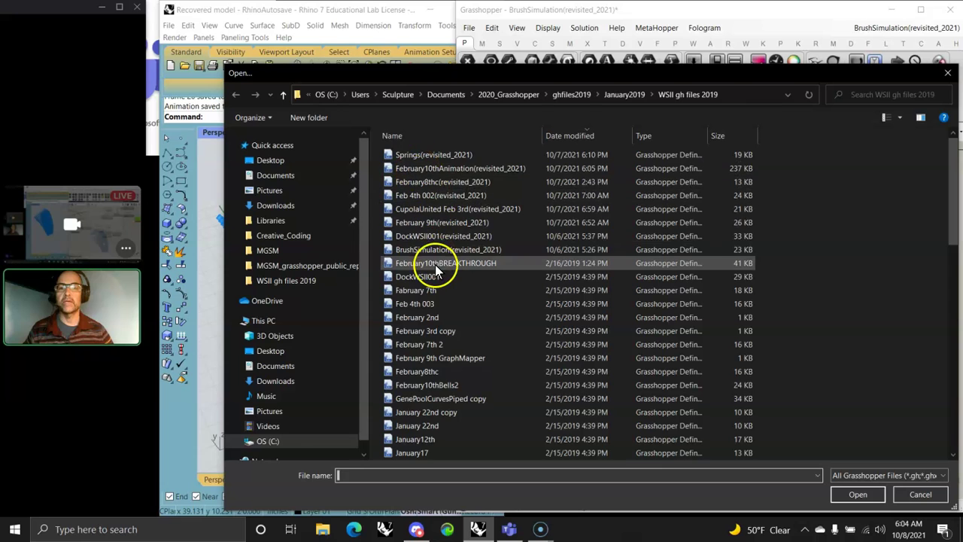
pyautogui.click(425, 236)
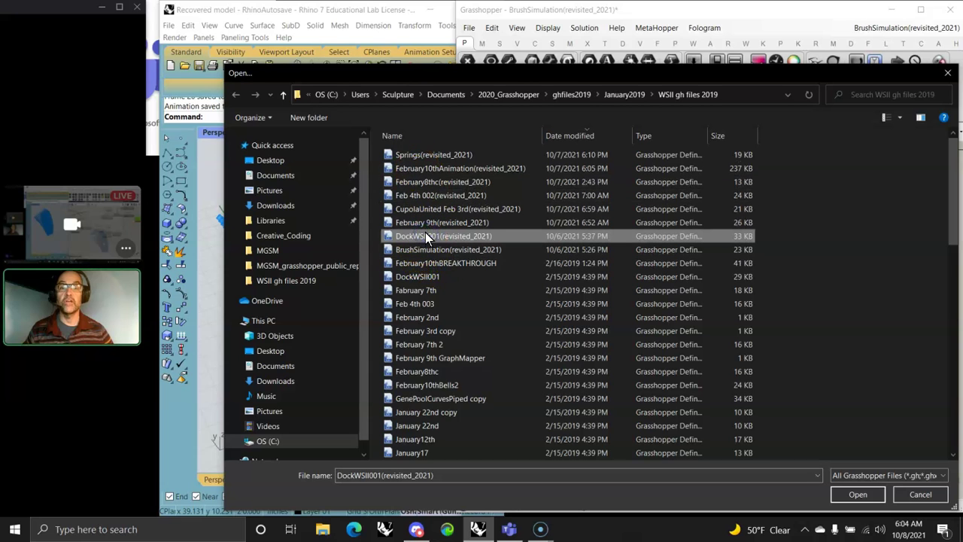
pyautogui.click(859, 495)
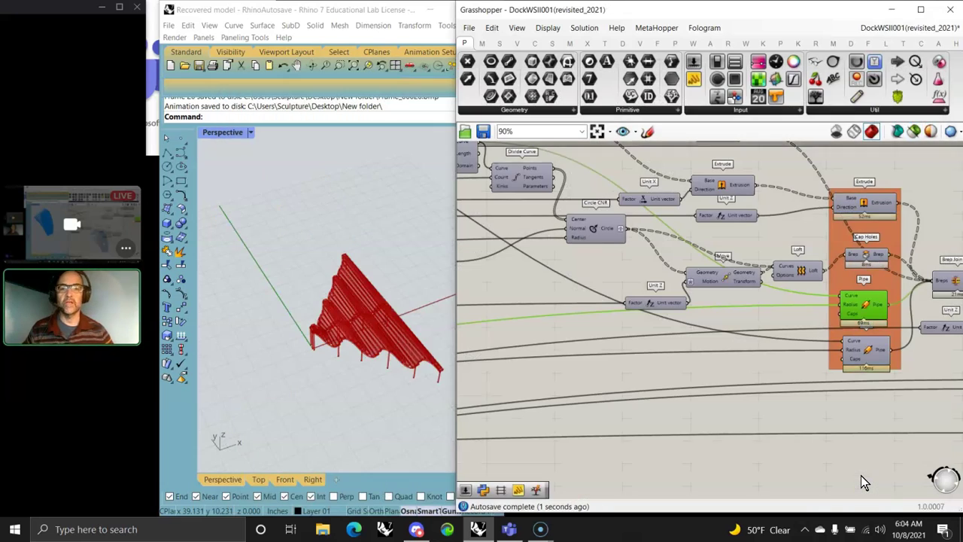
pyautogui.moveTo(396, 407); pyautogui.dragTo(375, 366, button='right')
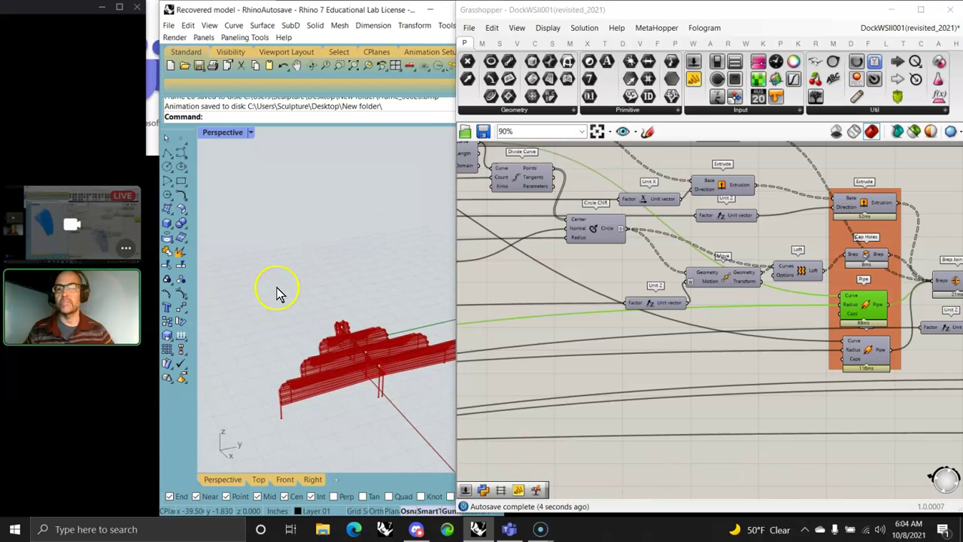
pyautogui.moveTo(288, 292); pyautogui.dragTo(264, 316, button='right')
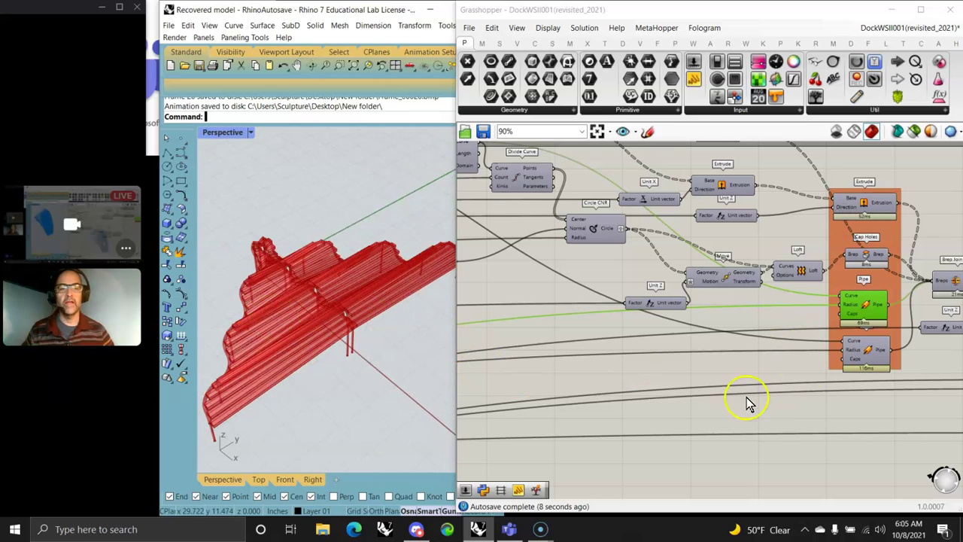
# Group the column of input sliders at the start of the dock definition
pyautogui.moveTo(728, 399); pyautogui.dragTo(872, 470, button='right')
pyautogui.scroll(-4, 584, 306)
pyautogui.scroll(-4, 550, 321)
pyautogui.moveTo(548, 455); pyautogui.dragTo(653, 283, button='right')
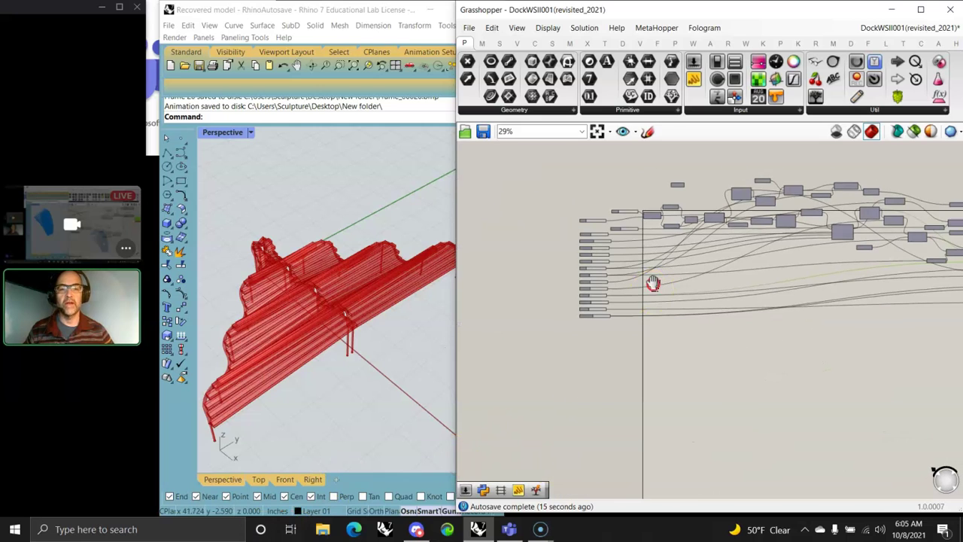
pyautogui.scroll(4, 604, 320)
pyautogui.scroll(3, 614, 346)
pyautogui.moveTo(602, 369); pyautogui.dragTo(611, 413, button='right')
pyautogui.scroll(-3, 607, 416)
pyautogui.moveTo(617, 459); pyautogui.dragTo(548, 197)
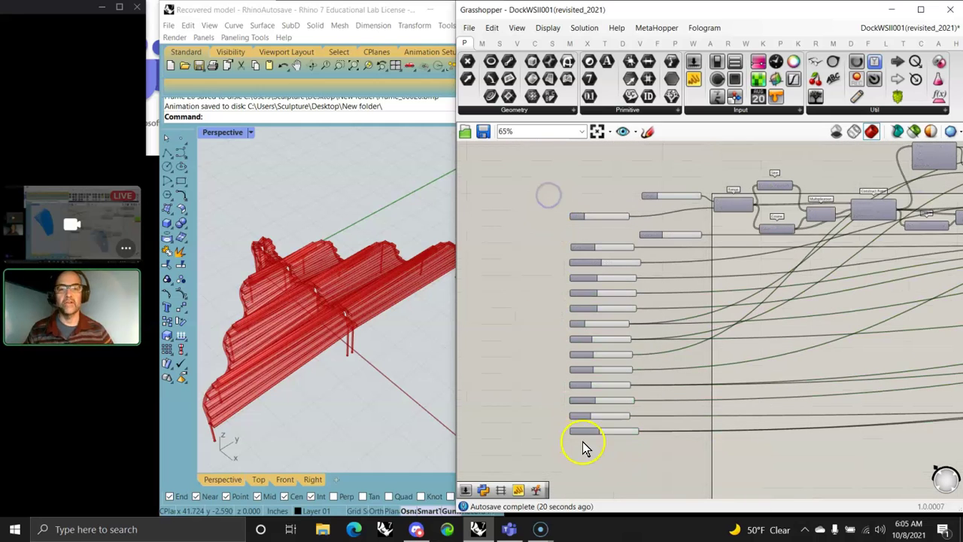
pyautogui.moveTo(585, 442); pyautogui.dragTo(490, 157)
pyautogui.rightClick(506, 182)
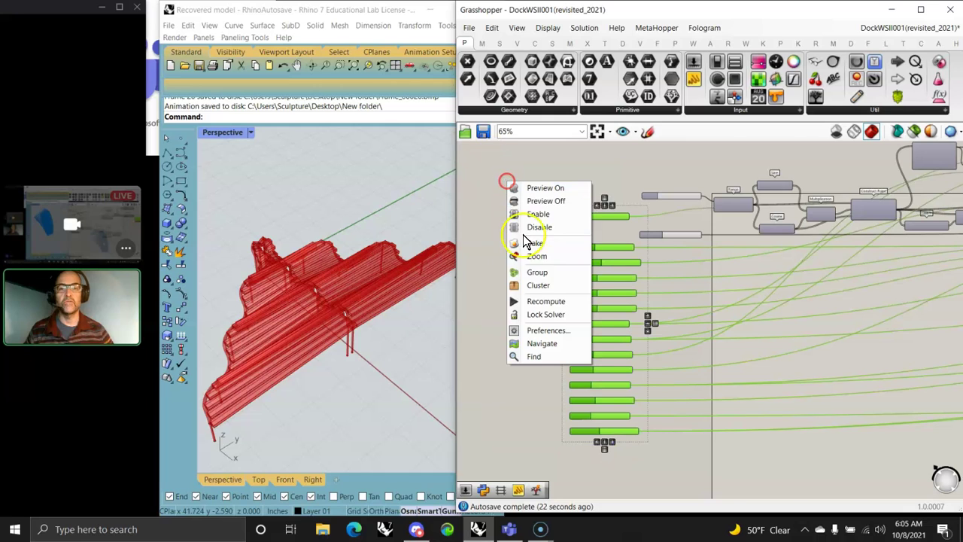
pyautogui.click(538, 272)
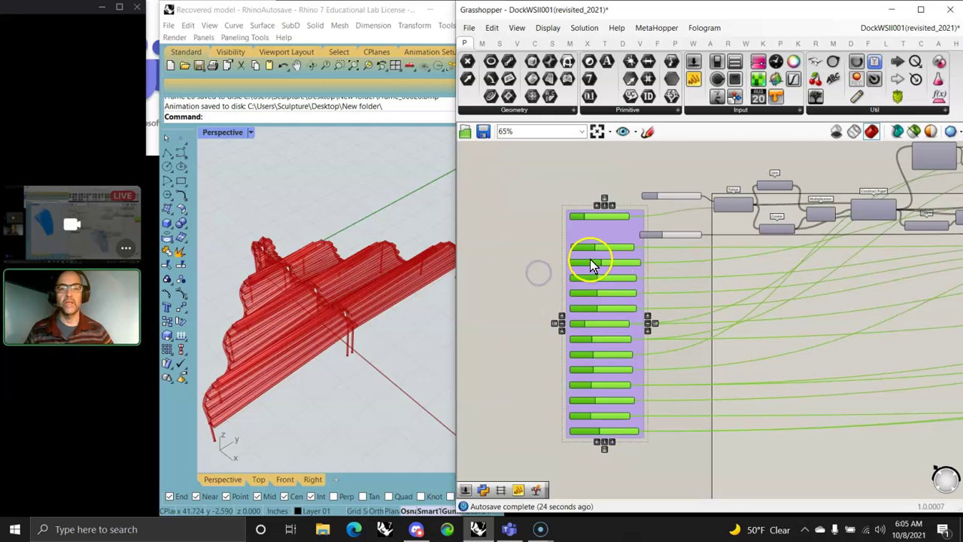
# Change the slider group's colour to bright green
pyautogui.rightClick(588, 230)
pyautogui.moveTo(638, 358)
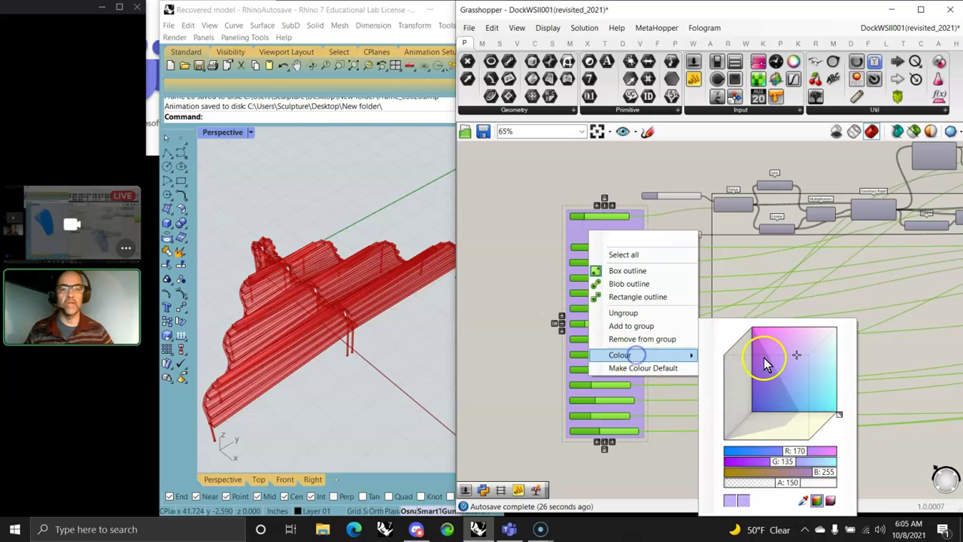
pyautogui.moveTo(841, 419); pyautogui.dragTo(810, 447)
pyautogui.click(544, 290)
# Set Planks to 21, plank height to 0.360 and Parameter on Crv to 0.231
pyautogui.scroll(5, 600, 264)
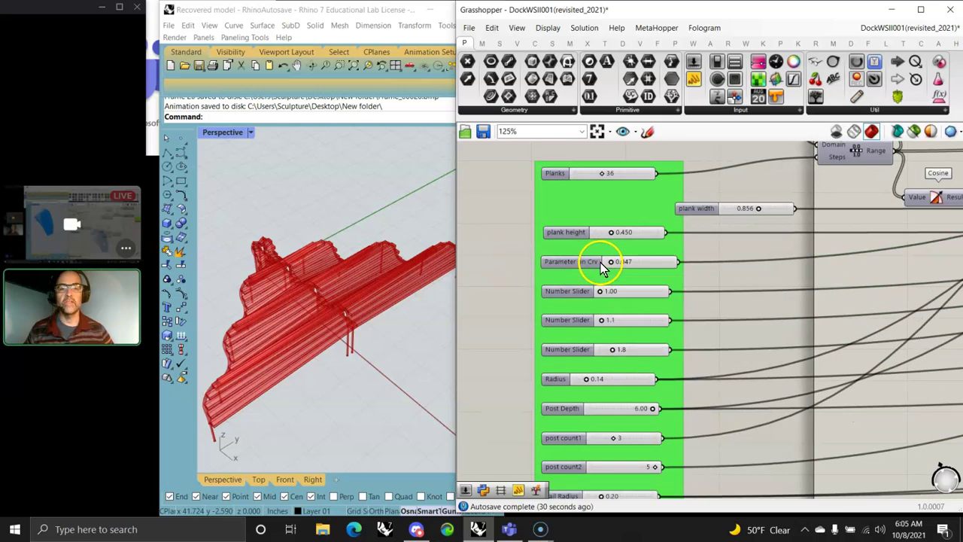
pyautogui.moveTo(602, 175)
pyautogui.mouseDown()
pyautogui.moveTo(623, 173)
pyautogui.moveTo(598, 183)
pyautogui.moveTo(586, 176)
pyautogui.moveTo(591, 187)
pyautogui.mouseUp()
pyautogui.moveTo(615, 234)
pyautogui.mouseDown()
pyautogui.moveTo(639, 231)
pyautogui.moveTo(610, 235)
pyautogui.mouseUp()
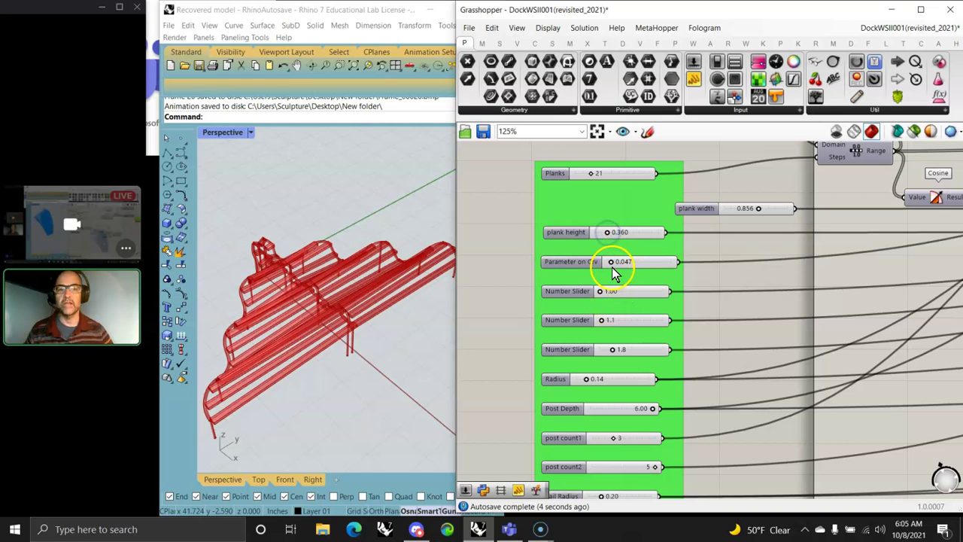
pyautogui.moveTo(623, 263)
pyautogui.mouseDown()
pyautogui.moveTo(650, 265)
pyautogui.moveTo(606, 267)
pyautogui.moveTo(623, 264)
pyautogui.mouseUp()
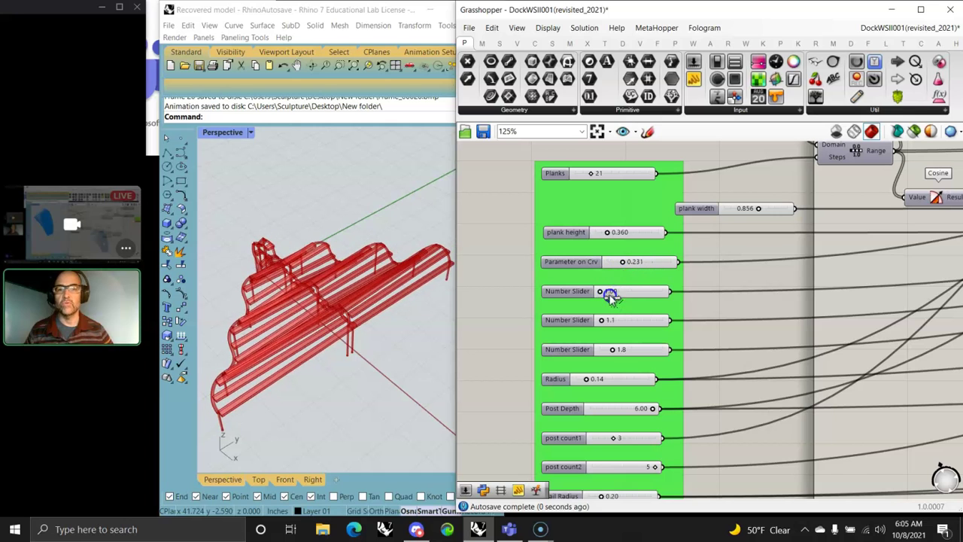
# Set the three unnamed Number Sliders to 1.00, 1.0 and 1.0, the Radius to 0.24 and Post Depth to 5.08
pyautogui.moveTo(611, 297)
pyautogui.mouseDown()
pyautogui.moveTo(636, 291)
pyautogui.moveTo(564, 284)
pyautogui.moveTo(608, 294)
pyautogui.moveTo(592, 295)
pyautogui.mouseUp()
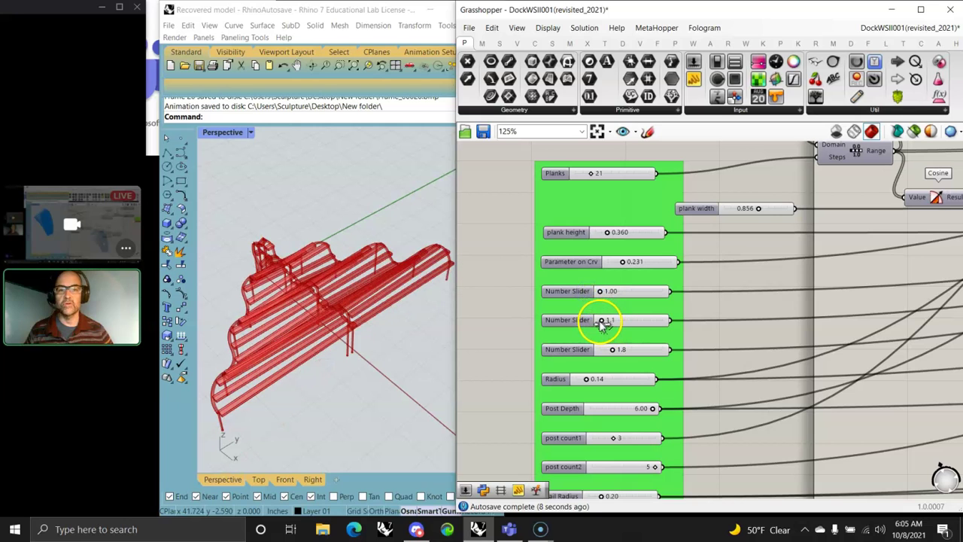
pyautogui.moveTo(608, 322); pyautogui.dragTo(587, 323)
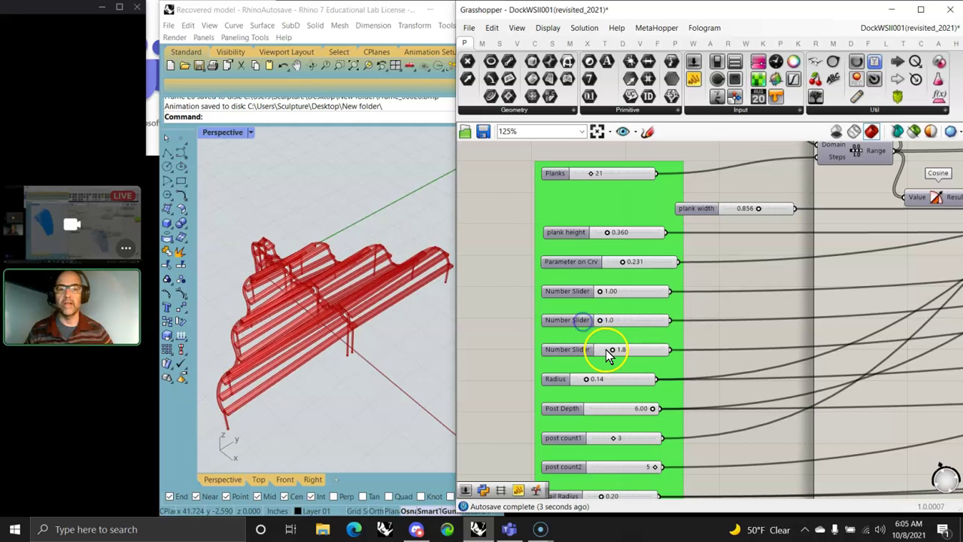
pyautogui.moveTo(635, 356); pyautogui.dragTo(592, 380)
pyautogui.moveTo(592, 380); pyautogui.dragTo(577, 185, button='right')
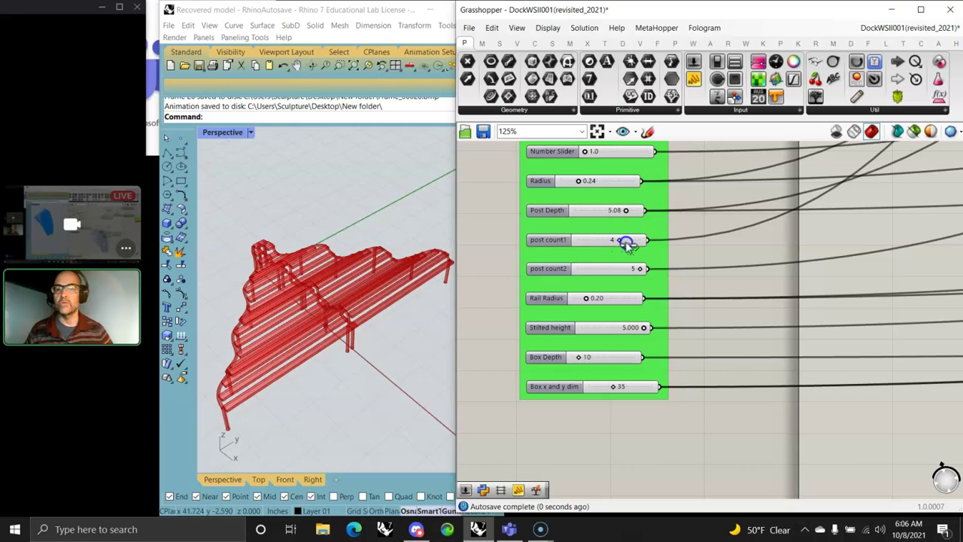
# Set post count1 and post count2 to 3 each
pyautogui.moveTo(602, 242); pyautogui.dragTo(597, 240)
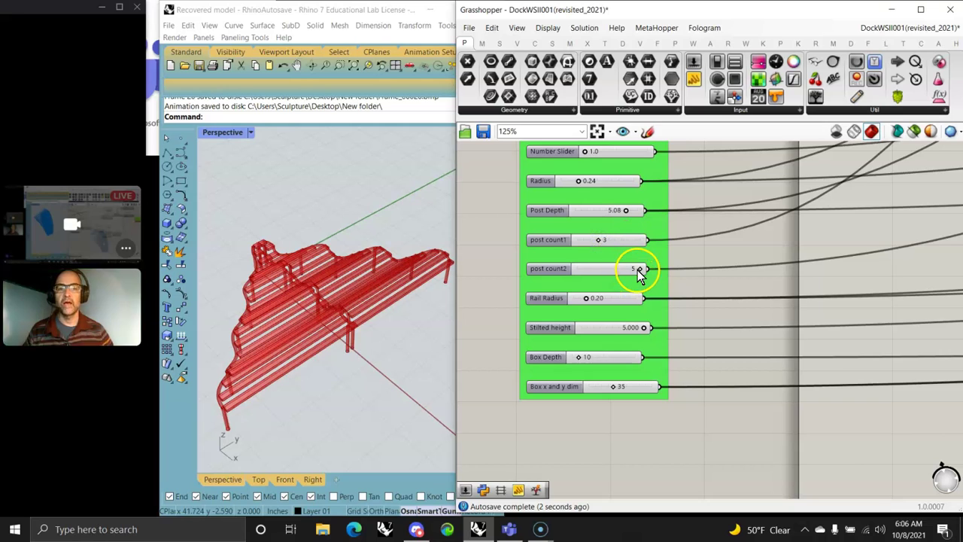
pyautogui.click(641, 271)
pyautogui.moveTo(615, 278); pyautogui.dragTo(598, 278)
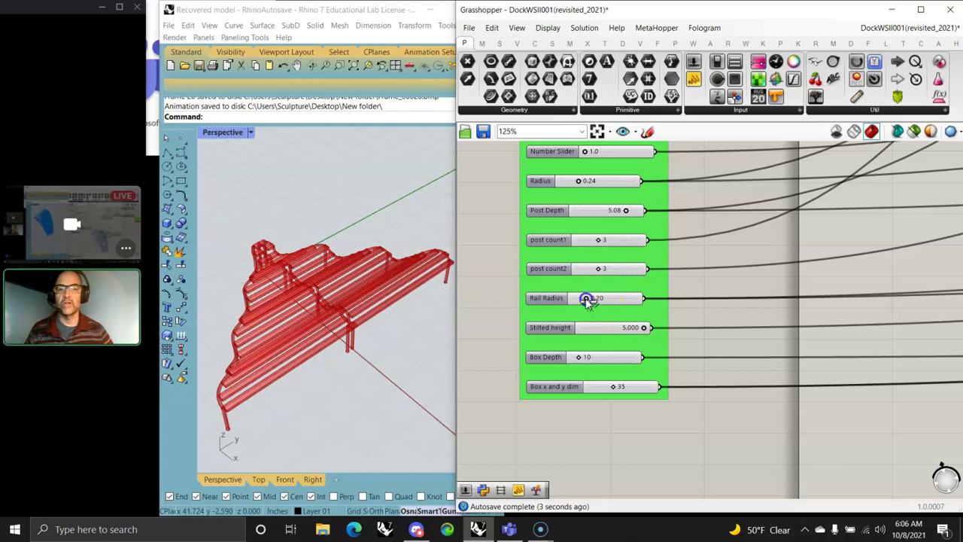
# Set Rail Radius to 0.18, Stilted height to 4.488 and Box Depth to 31
pyautogui.moveTo(608, 301); pyautogui.dragTo(587, 305)
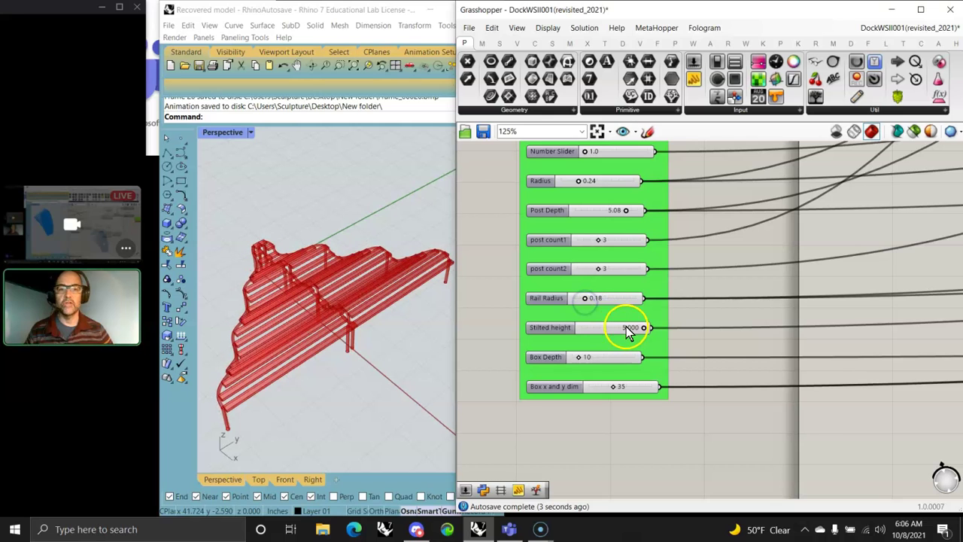
pyautogui.moveTo(637, 333)
pyautogui.mouseDown()
pyautogui.moveTo(609, 332)
pyautogui.moveTo(640, 333)
pyautogui.mouseUp()
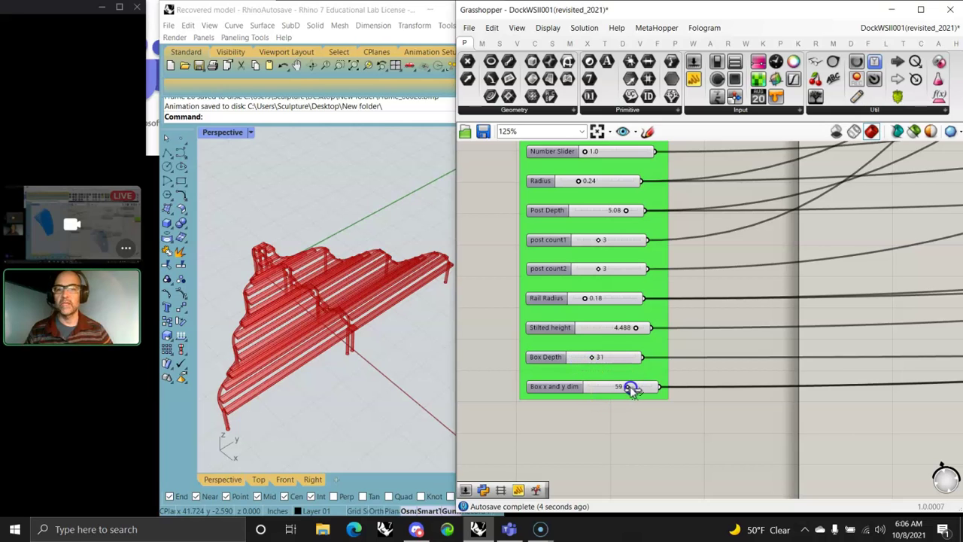
# Adjust the Box x and y dim slider and set the Length slider to 10
pyautogui.moveTo(634, 389); pyautogui.dragTo(639, 389)
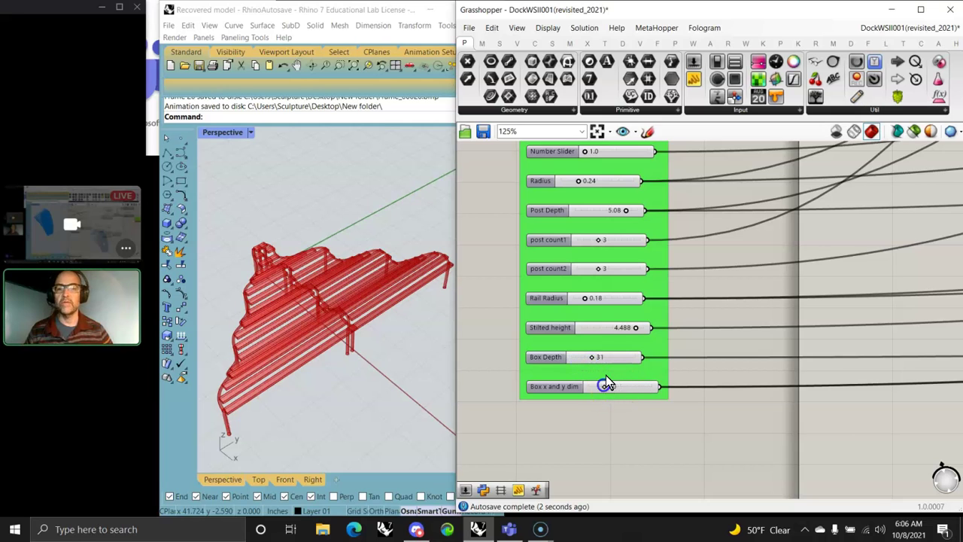
pyautogui.scroll(-5, 599, 343)
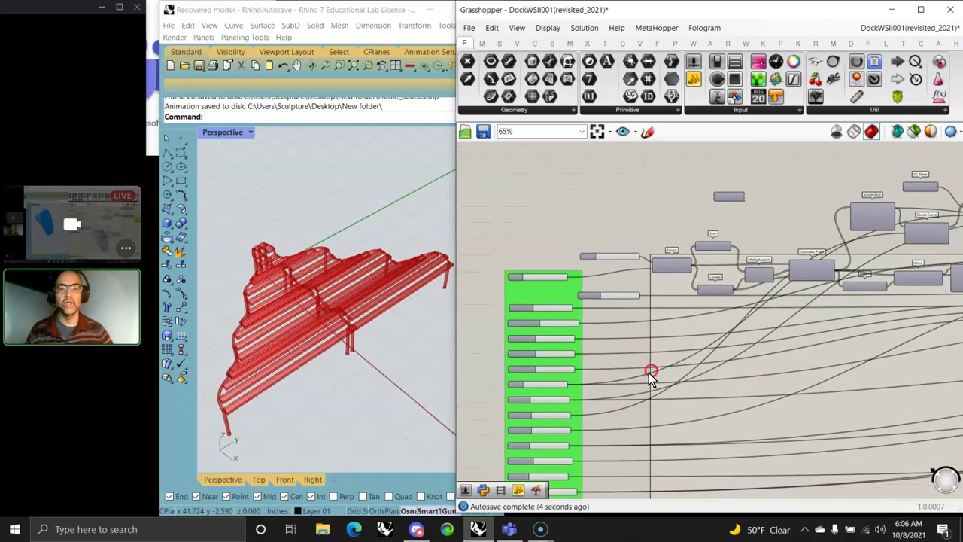
pyautogui.scroll(5, 621, 286)
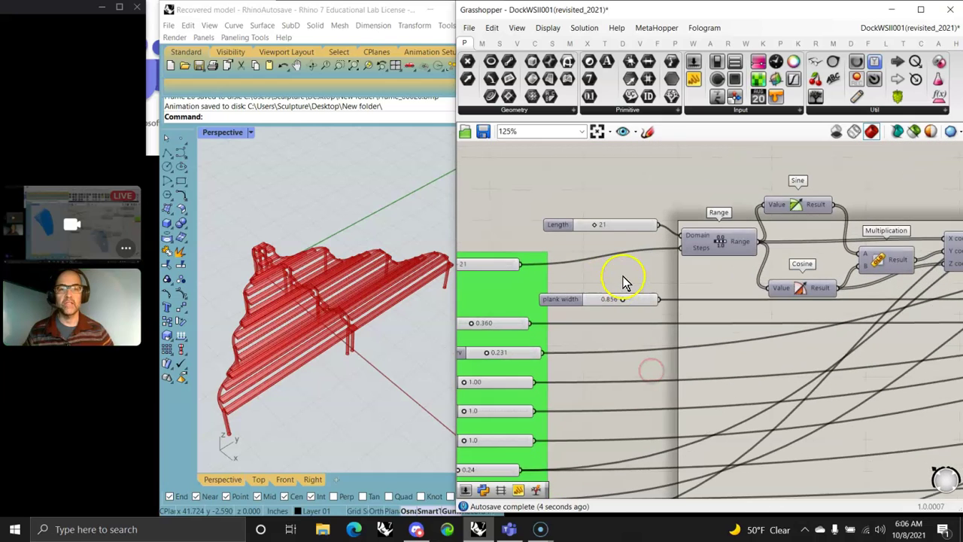
pyautogui.moveTo(598, 229)
pyautogui.mouseDown()
pyautogui.moveTo(577, 229)
pyautogui.moveTo(592, 233)
pyautogui.mouseUp()
# Edit the Length slider to a maximum of 10 with real-number (R) rounding
pyautogui.rightClick(607, 230)
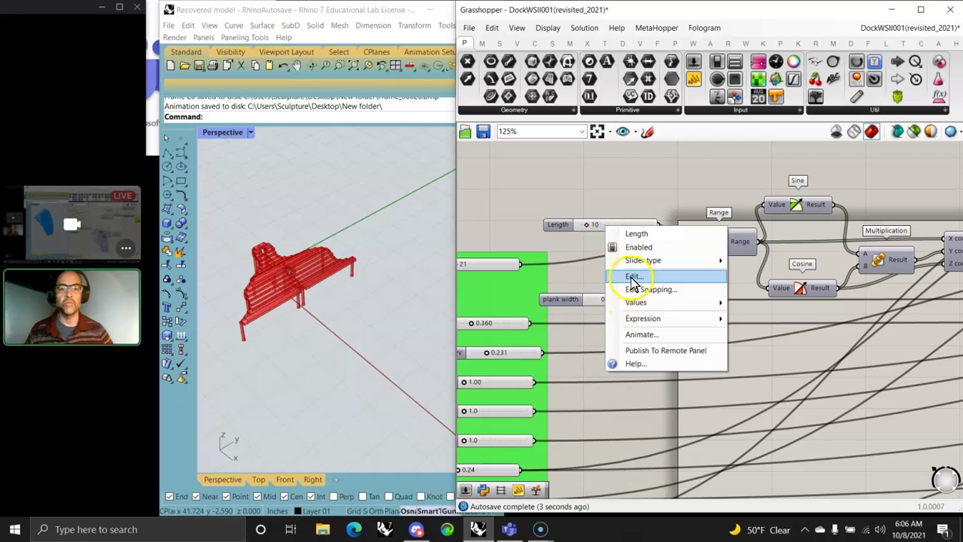
pyautogui.click(628, 273)
pyautogui.click(696, 307)
pyautogui.press('BackSpace')
pyautogui.click(700, 290)
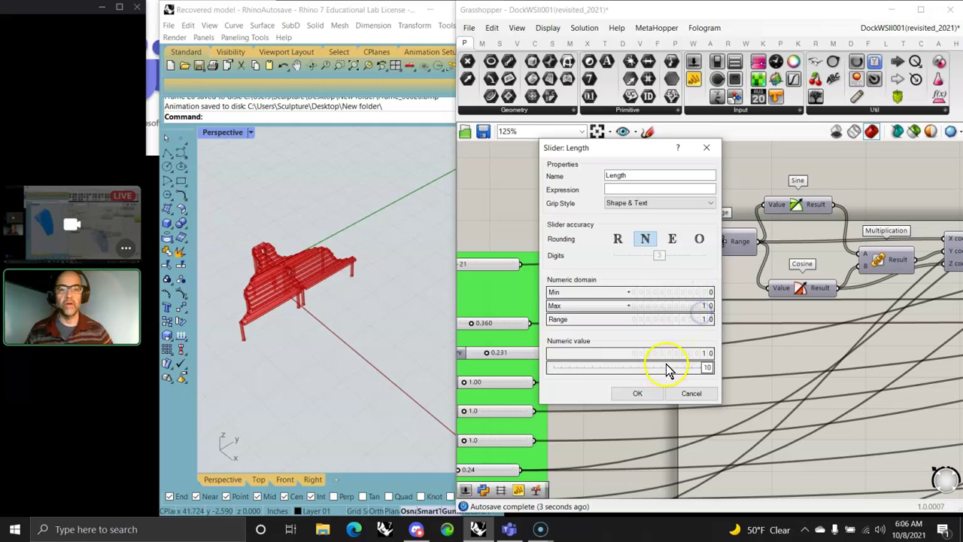
pyautogui.click(618, 239)
pyautogui.click(636, 393)
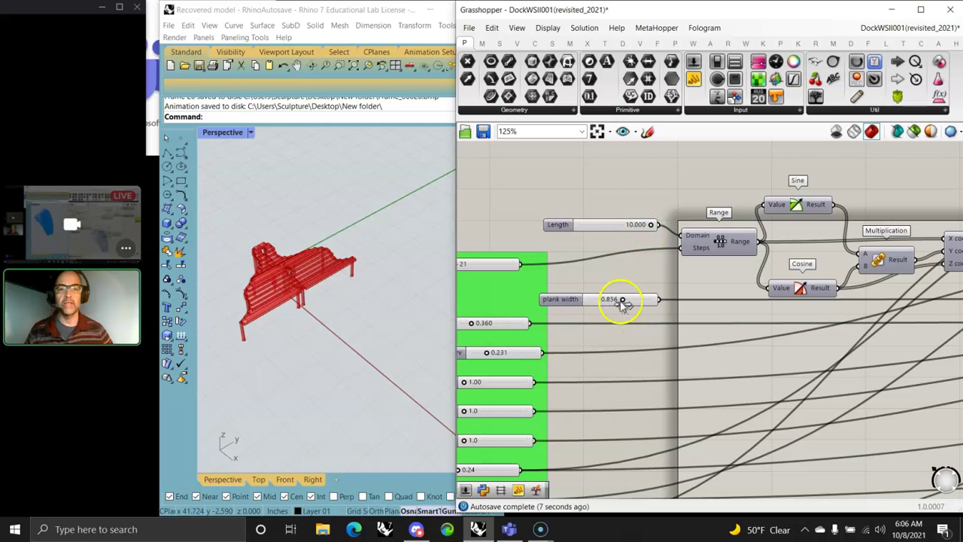
# Set plank width to 0.498 and Length to 2.211
pyautogui.moveTo(640, 298); pyautogui.dragTo(610, 298)
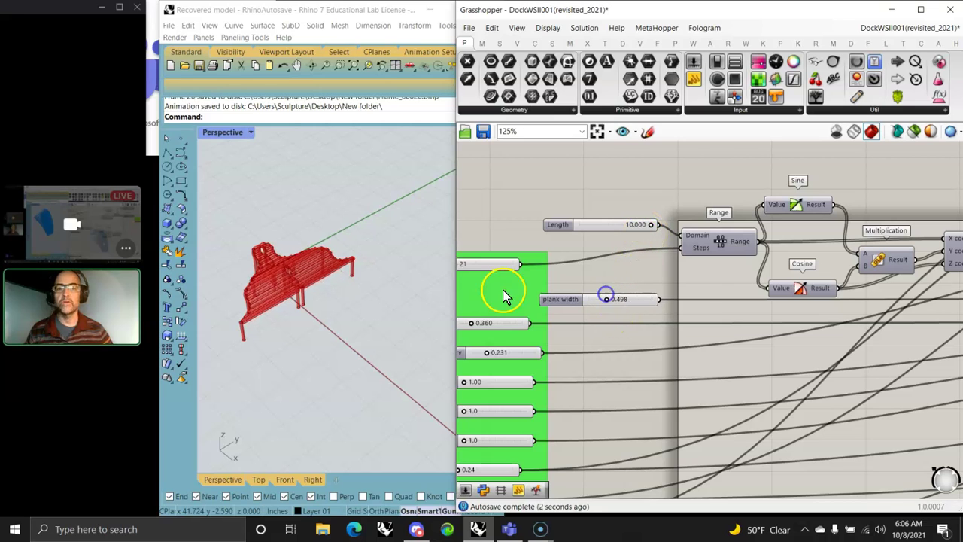
pyautogui.scroll(5, 254, 285)
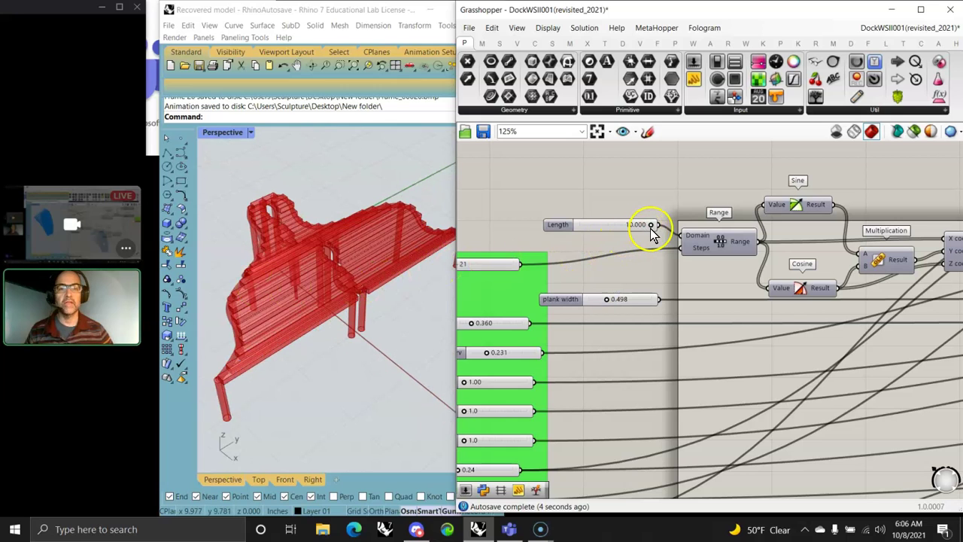
pyautogui.moveTo(652, 228); pyautogui.dragTo(597, 228)
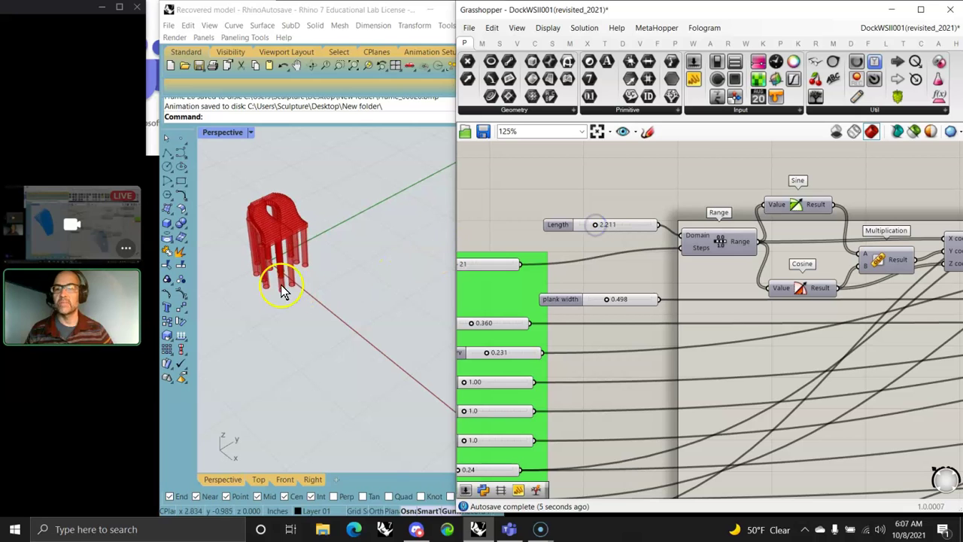
# Frame the shortened dock closely in the Perspective viewport and fine-tune Length to 2.281
pyautogui.moveTo(276, 288); pyautogui.dragTo(252, 268, button='right')
pyautogui.scroll(5, 279, 235)
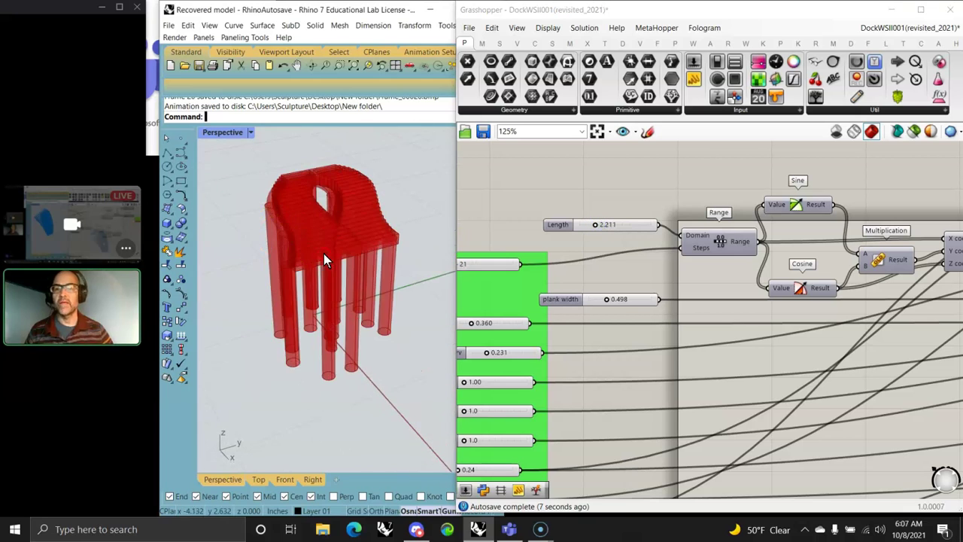
pyautogui.moveTo(322, 254); pyautogui.dragTo(261, 269, button='right')
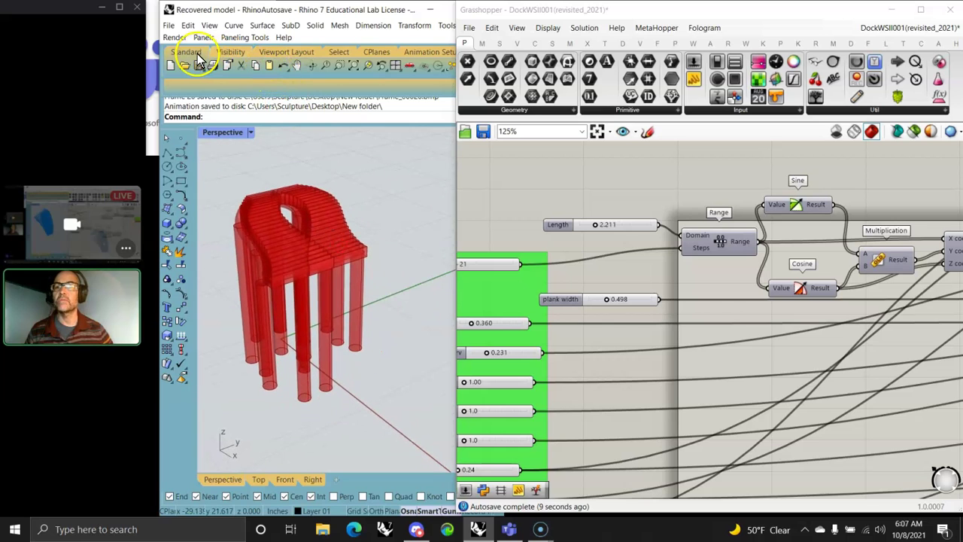
pyautogui.click(339, 66)
pyautogui.moveTo(213, 174); pyautogui.dragTo(402, 431)
pyautogui.moveTo(361, 316)
pyautogui.mouseDown(button='right')
pyautogui.moveTo(258, 301)
pyautogui.moveTo(365, 324)
pyautogui.mouseUp(button='right')
pyautogui.click(608, 243)
pyautogui.moveTo(598, 228); pyautogui.dragTo(598, 228)
pyautogui.click(554, 229)
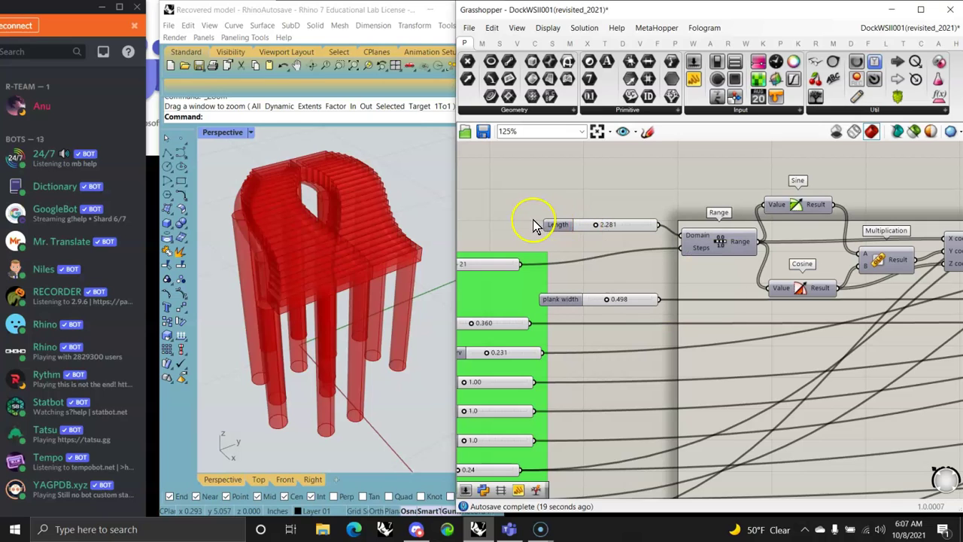
# Switch to Discord, reconnect the voice call and reposition its window so the whole interface is accessible
pyautogui.click(85, 27)
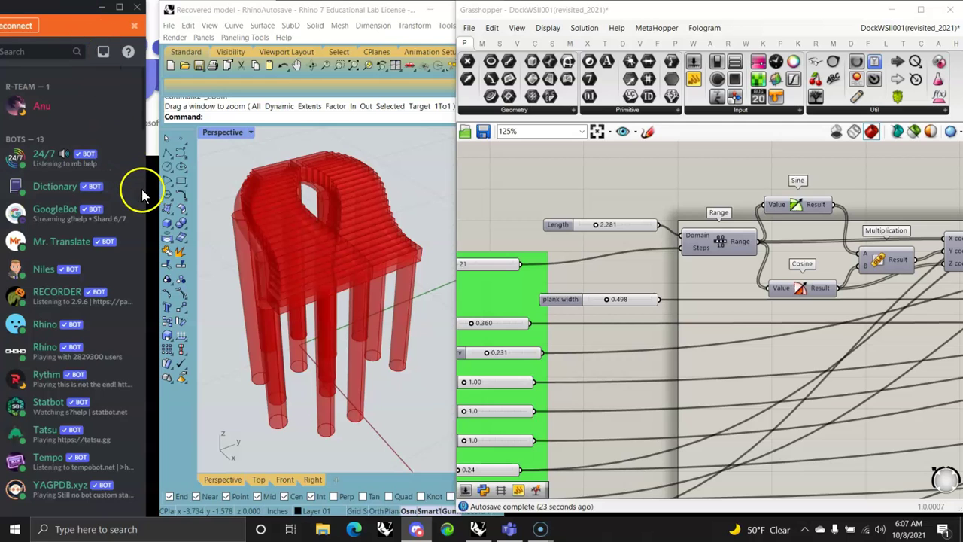
pyautogui.moveTo(142, 189); pyautogui.dragTo(827, 221)
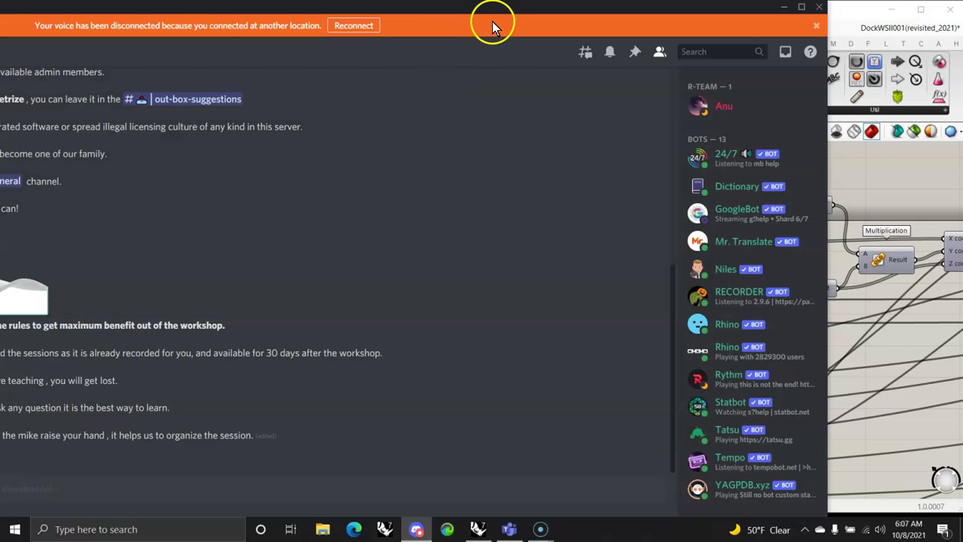
pyautogui.click(357, 22)
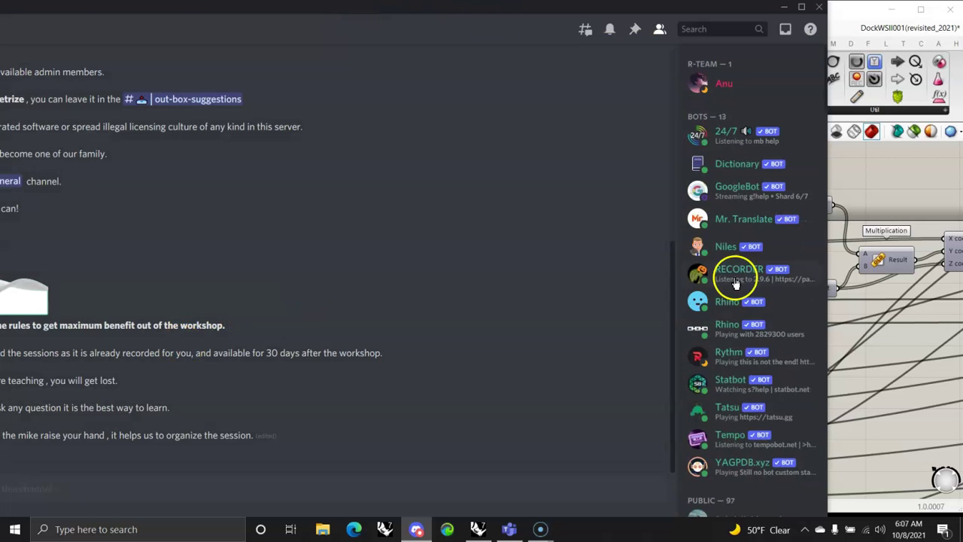
pyautogui.moveTo(828, 315); pyautogui.dragTo(547, 312)
pyautogui.moveTo(288, 17); pyautogui.dragTo(757, 10)
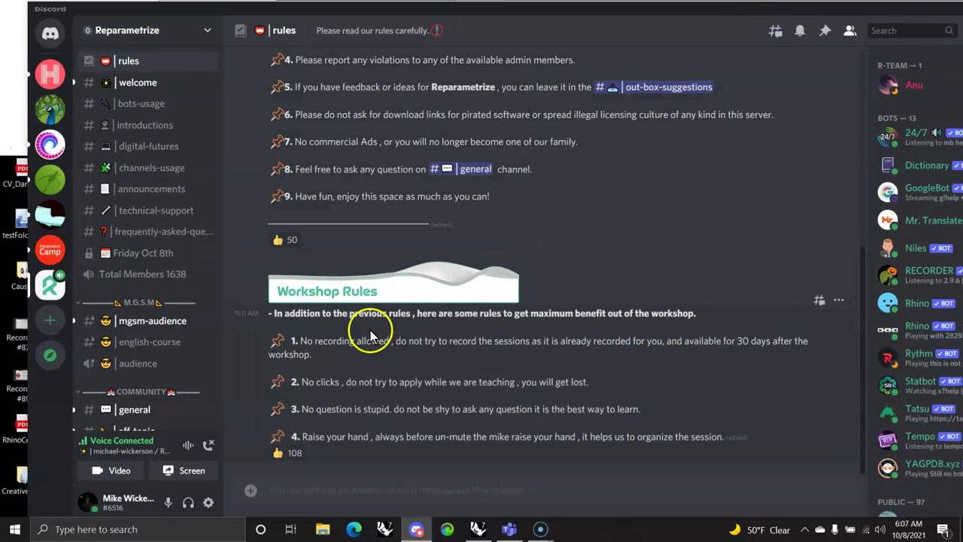
# Start a live screen share of Screen 1 in the voice channel
pyautogui.click(197, 470)
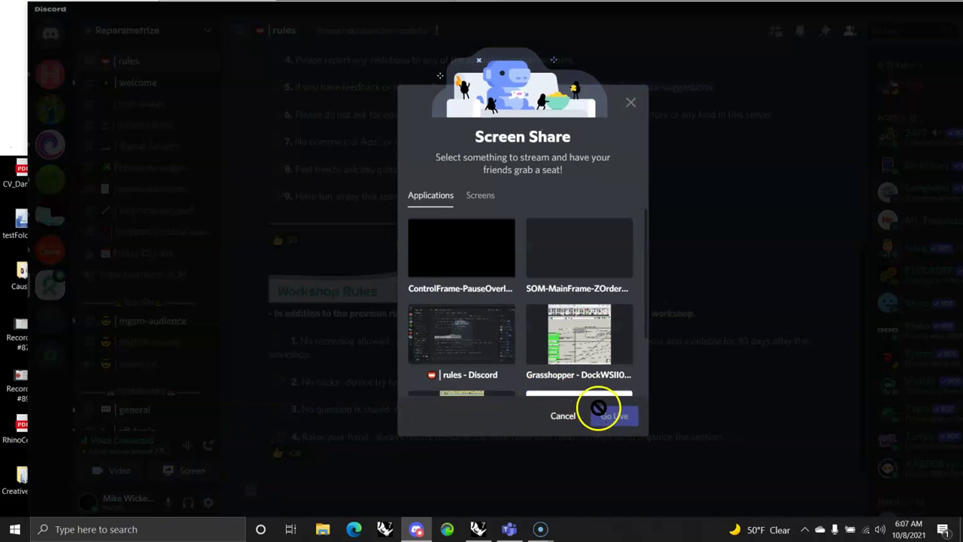
pyautogui.click(481, 197)
pyautogui.click(473, 253)
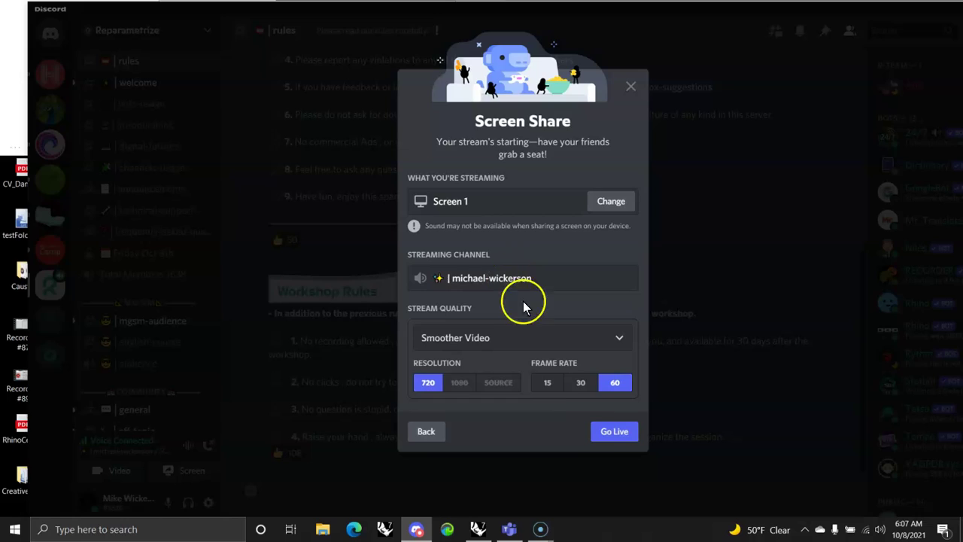
pyautogui.click(609, 431)
# Enlarge the live stream in the call, move Discord back beside the modeling windows and widen the Rhino window
pyautogui.click(118, 414)
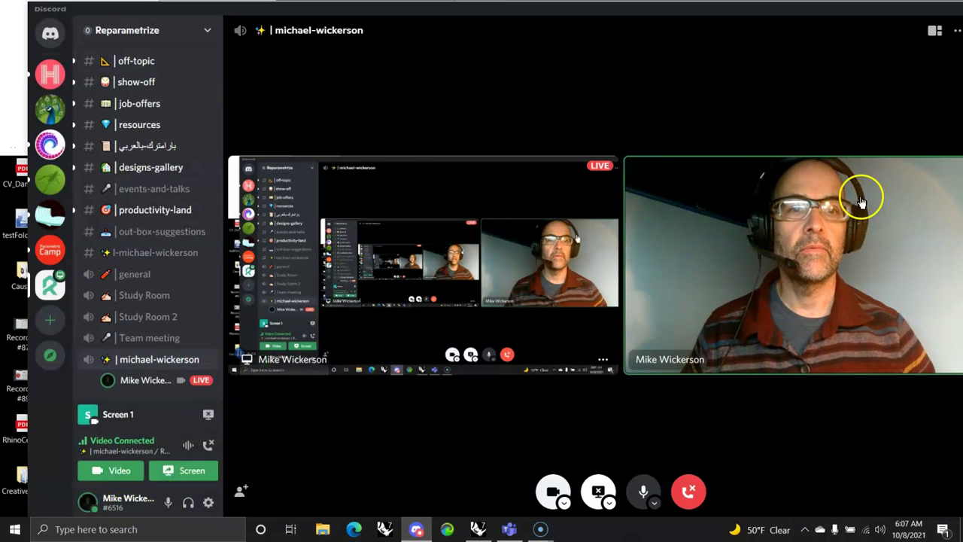
pyautogui.click(529, 283)
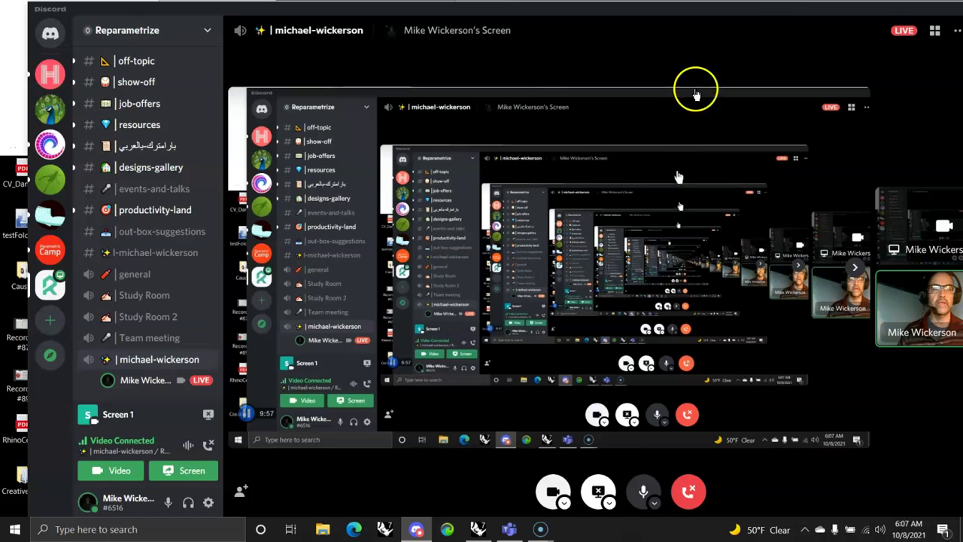
pyautogui.moveTo(808, 14); pyautogui.dragTo(68, 28)
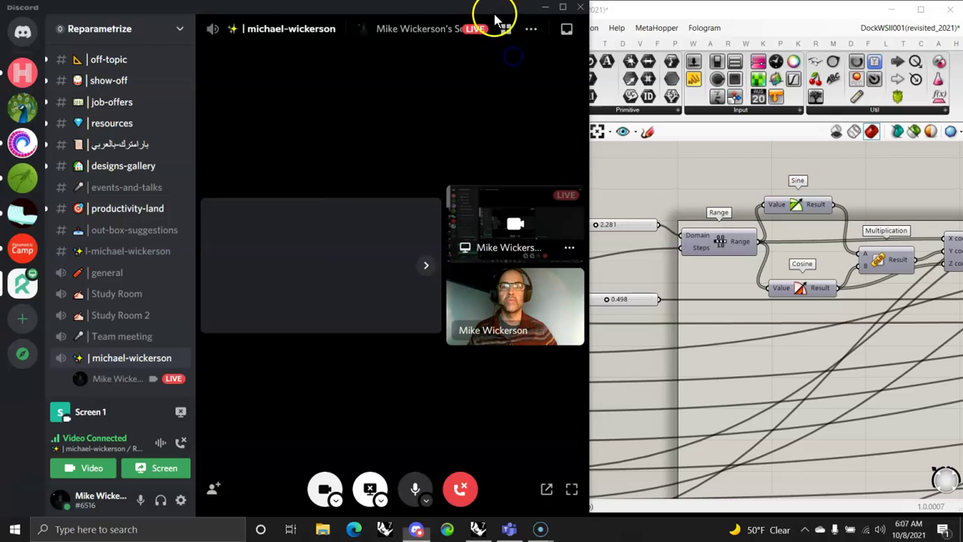
pyautogui.click(545, 7)
pyautogui.moveTo(425, 44); pyautogui.dragTo(46, 20)
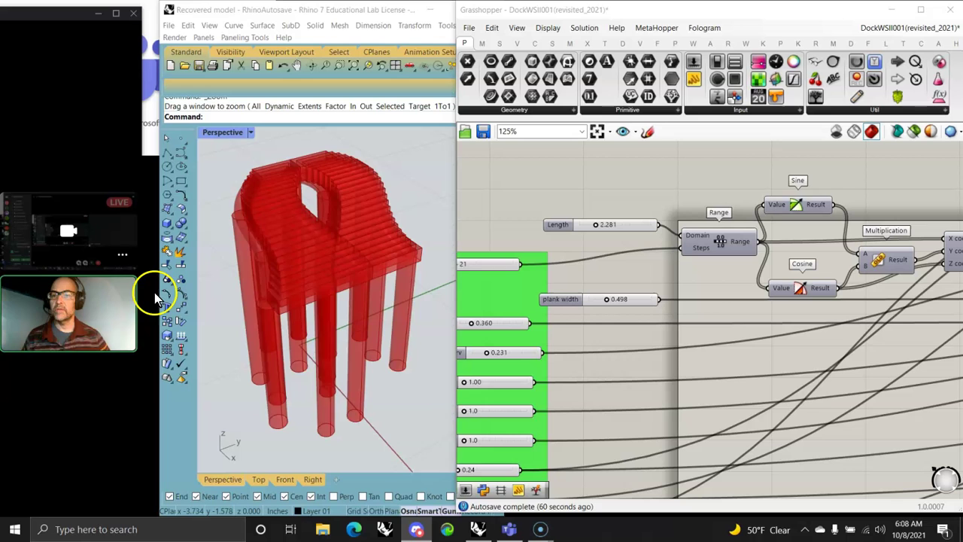
pyautogui.moveTo(157, 294); pyautogui.dragTo(140, 281)
# Limit the Grasshopper preview to selected components and inspect the outputs of Range and Construct Point
pyautogui.moveTo(768, 382); pyautogui.dragTo(506, 392, button='right')
pyautogui.click(726, 257)
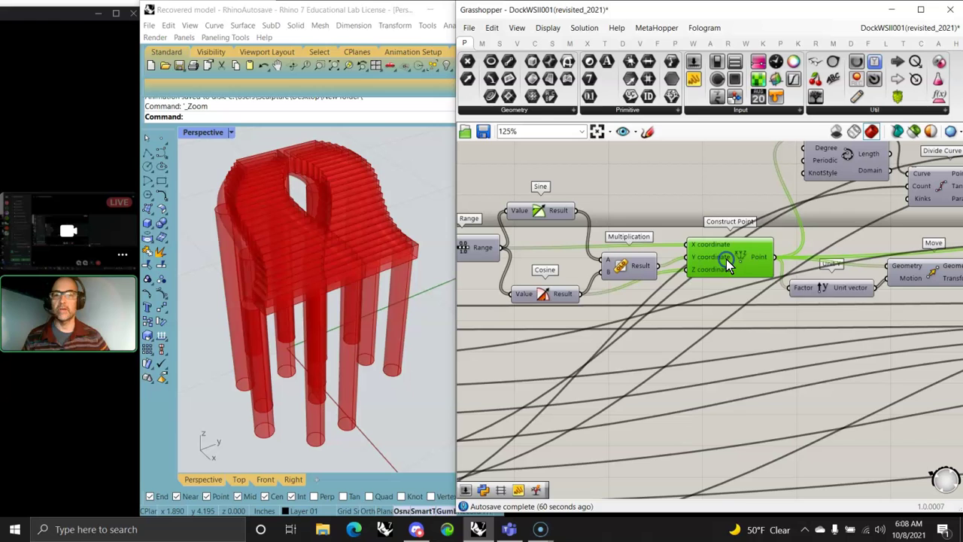
pyautogui.click(899, 134)
pyautogui.moveTo(337, 410); pyautogui.dragTo(335, 351, button='right')
pyautogui.moveTo(638, 320); pyautogui.dragTo(784, 343, button='right')
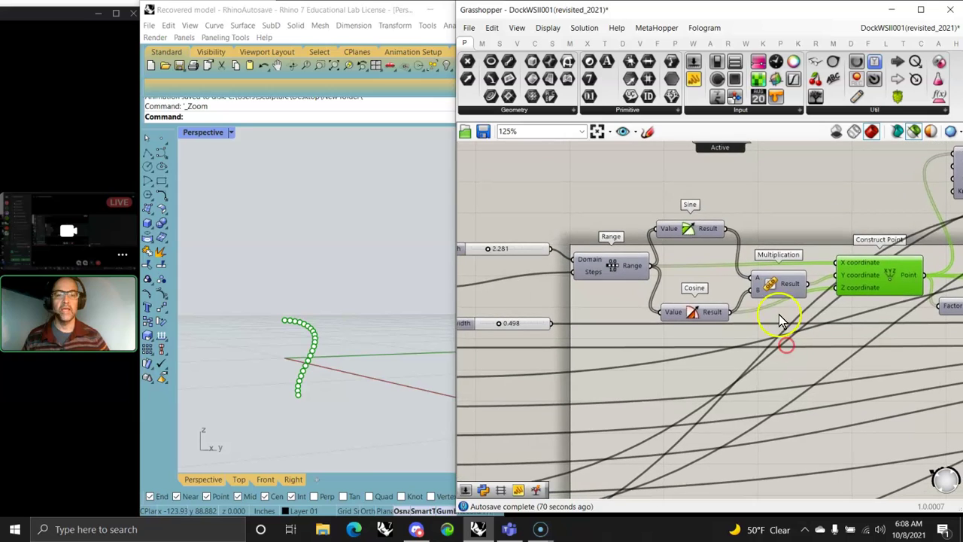
pyautogui.click(631, 268)
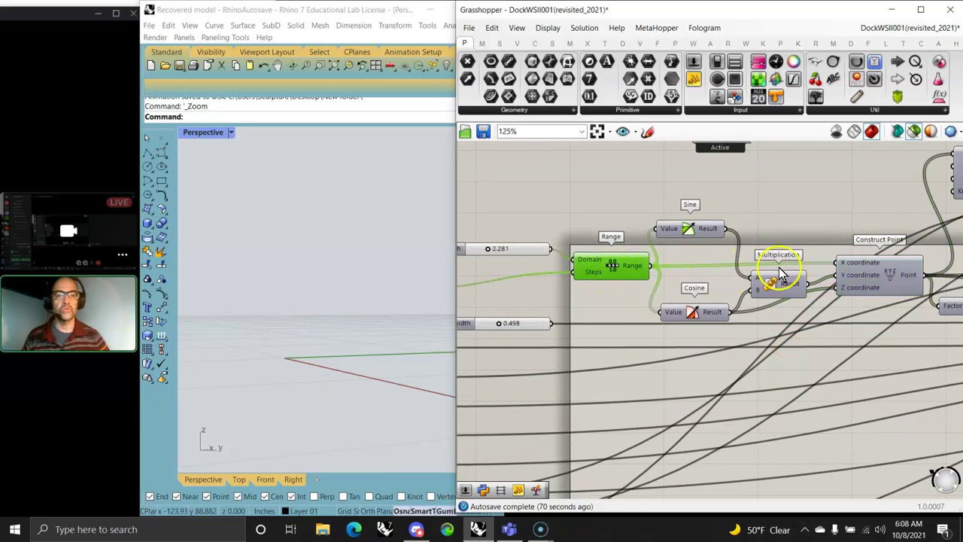
pyautogui.click(892, 275)
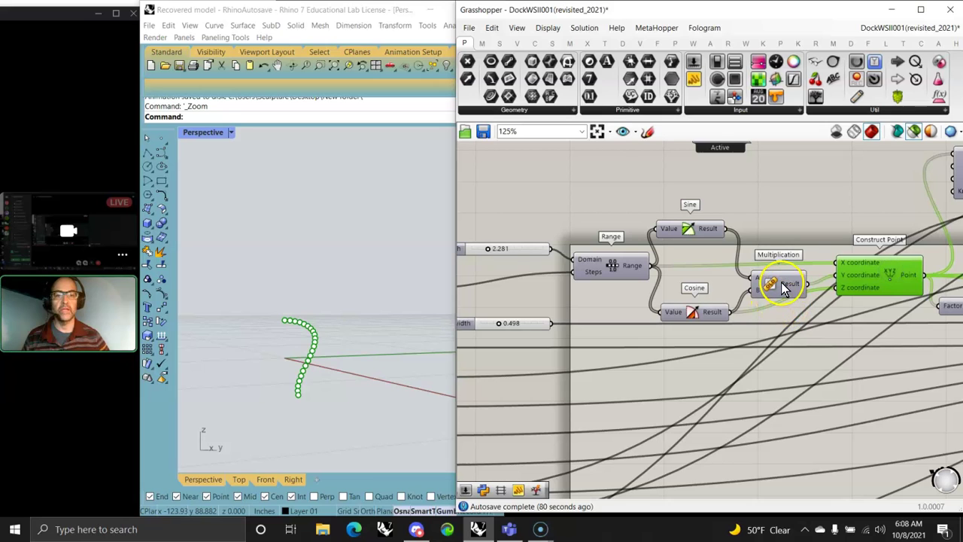
# Move the Multiplication component closer to Sine and Cosine and select Construct Point to preview its points
pyautogui.moveTo(785, 290); pyautogui.dragTo(779, 288)
pyautogui.moveTo(718, 311); pyautogui.dragTo(839, 288)
pyautogui.click(878, 276)
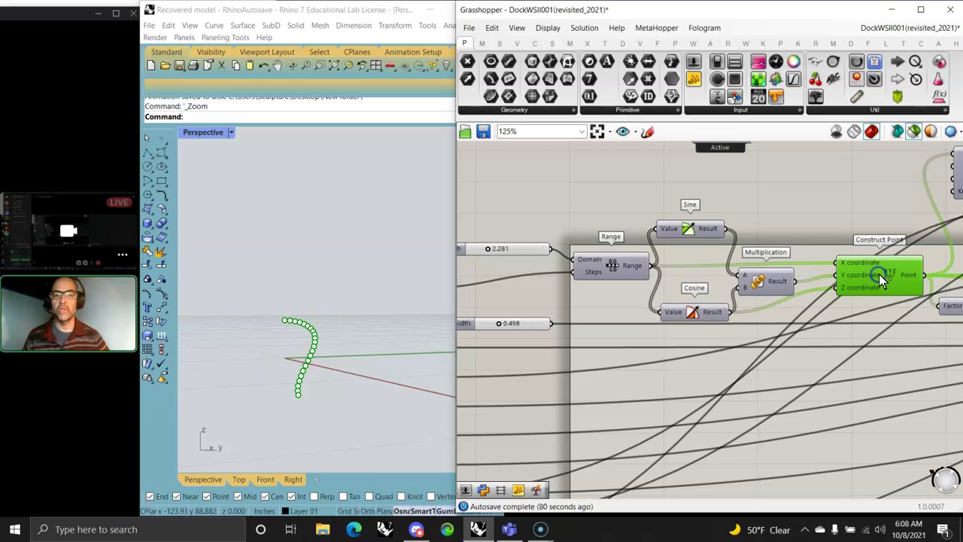
pyautogui.moveTo(752, 280); pyautogui.dragTo(708, 234)
# Examine the previews of Divide Curve and the Interpolate curve built from the moved points
pyautogui.moveTo(380, 393); pyautogui.dragTo(352, 380, button='right')
pyautogui.moveTo(729, 343); pyautogui.dragTo(580, 349, button='right')
pyautogui.moveTo(866, 279); pyautogui.dragTo(806, 279, button='right')
pyautogui.moveTo(810, 187); pyautogui.dragTo(692, 281, button='right')
pyautogui.click(728, 224)
pyautogui.click(728, 232)
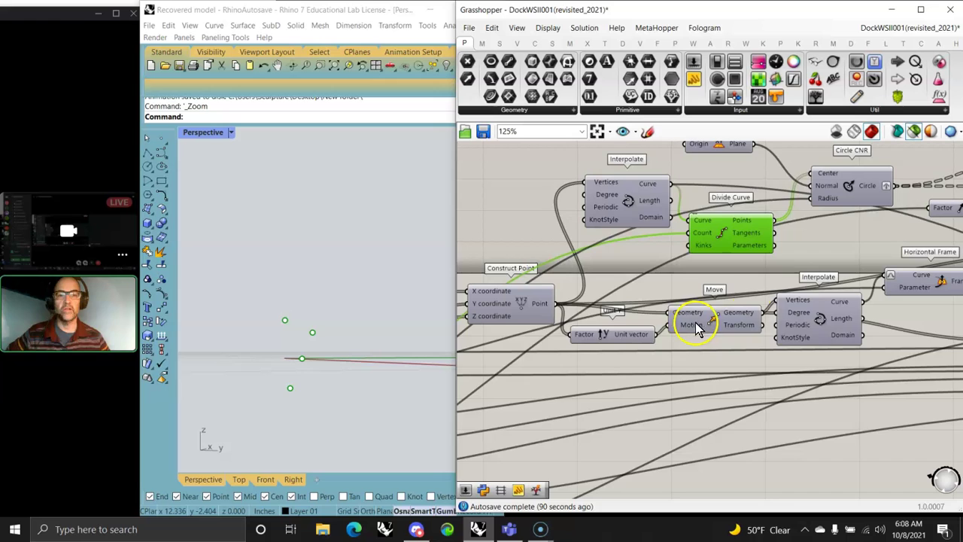
pyautogui.moveTo(742, 318); pyautogui.dragTo(675, 389, button='right')
pyautogui.click(750, 361)
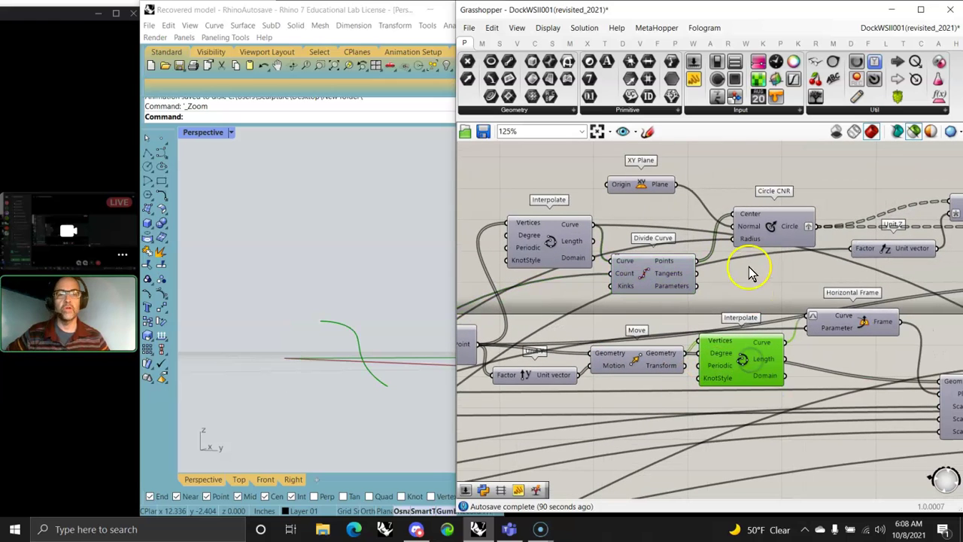
pyautogui.click(648, 285)
# Inspect the Horizontal Frame on the curve and the points produced by Scale NU
pyautogui.moveTo(812, 333); pyautogui.dragTo(662, 357, button='right')
pyautogui.click(707, 344)
pyautogui.click(699, 350)
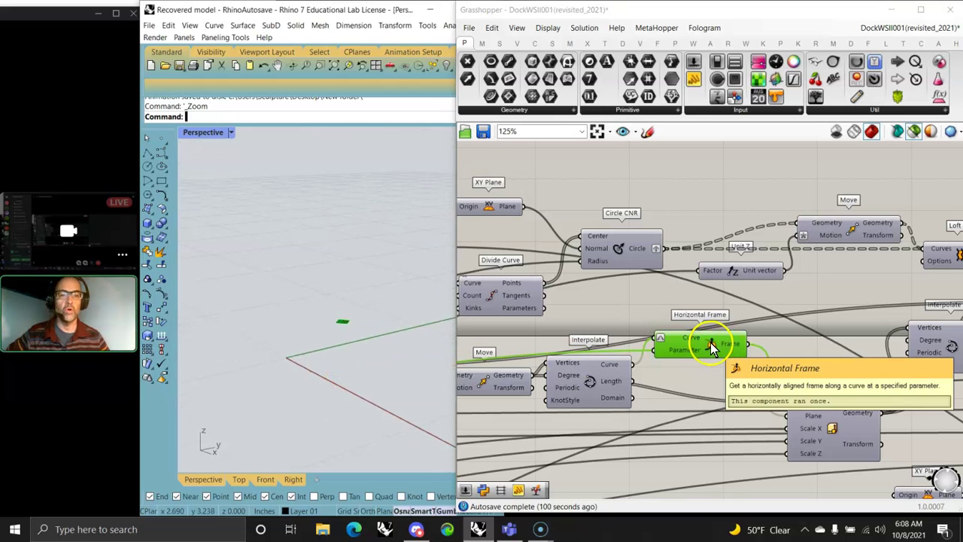
pyautogui.click(834, 430)
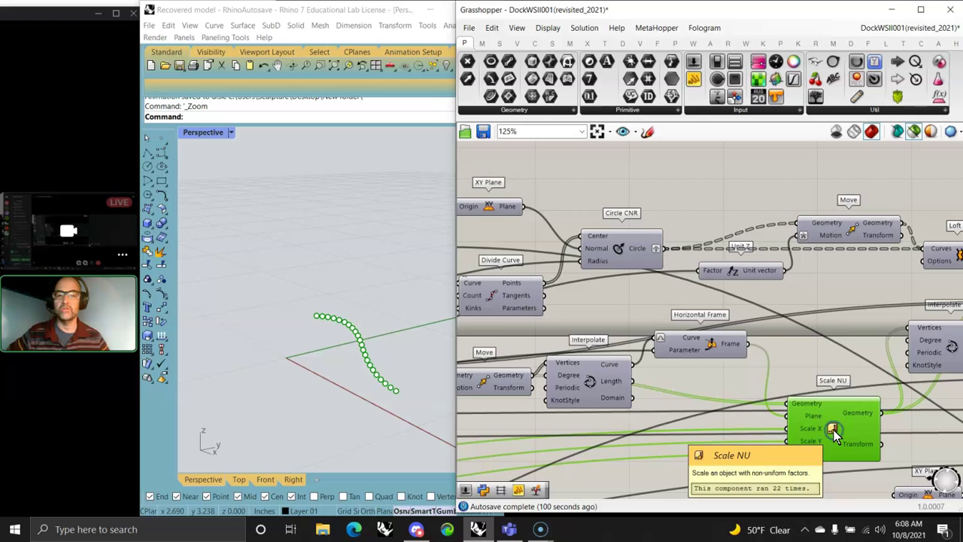
pyautogui.moveTo(837, 364)
pyautogui.mouseDown(button='right')
pyautogui.moveTo(747, 380)
pyautogui.moveTo(722, 374)
pyautogui.mouseUp(button='right')
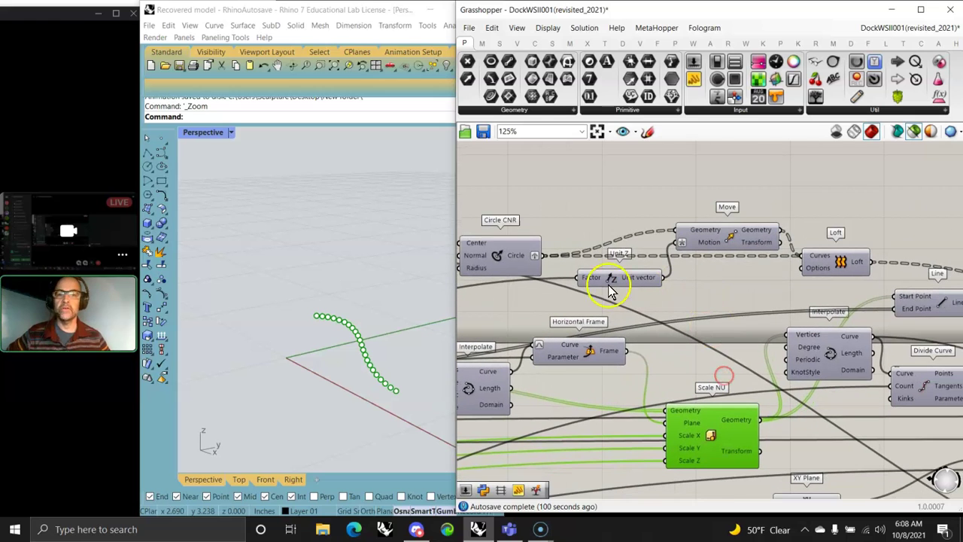
# Preview the post geometry in sequence through Circle CNR, Move and Loft, viewing the lofted posts in Perspective
pyautogui.click(499, 258)
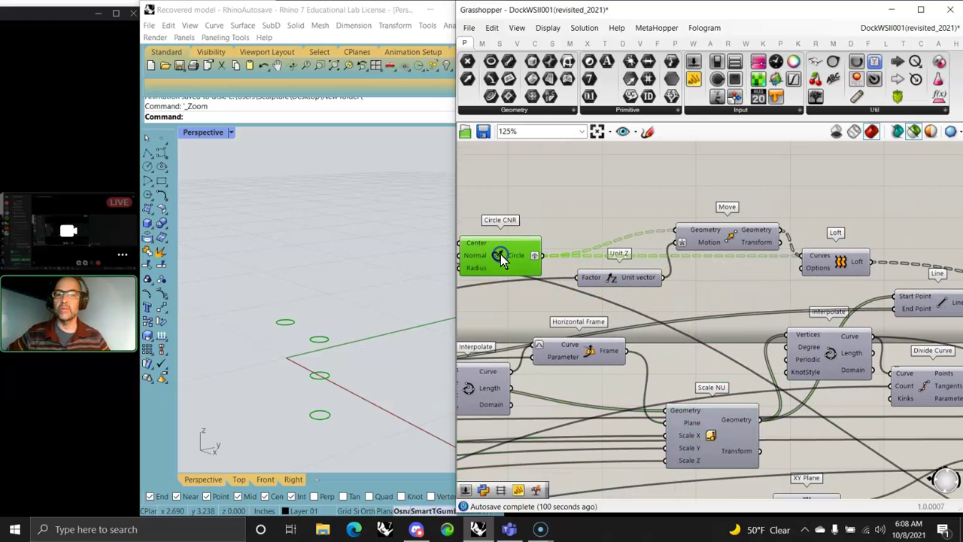
pyautogui.click(736, 241)
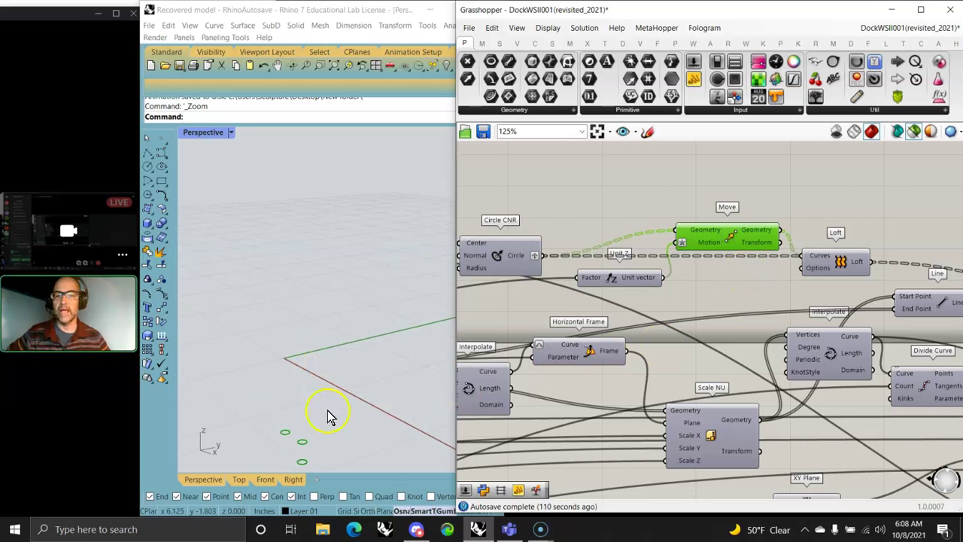
pyautogui.click(840, 261)
pyautogui.moveTo(373, 389); pyautogui.dragTo(360, 376, button='right')
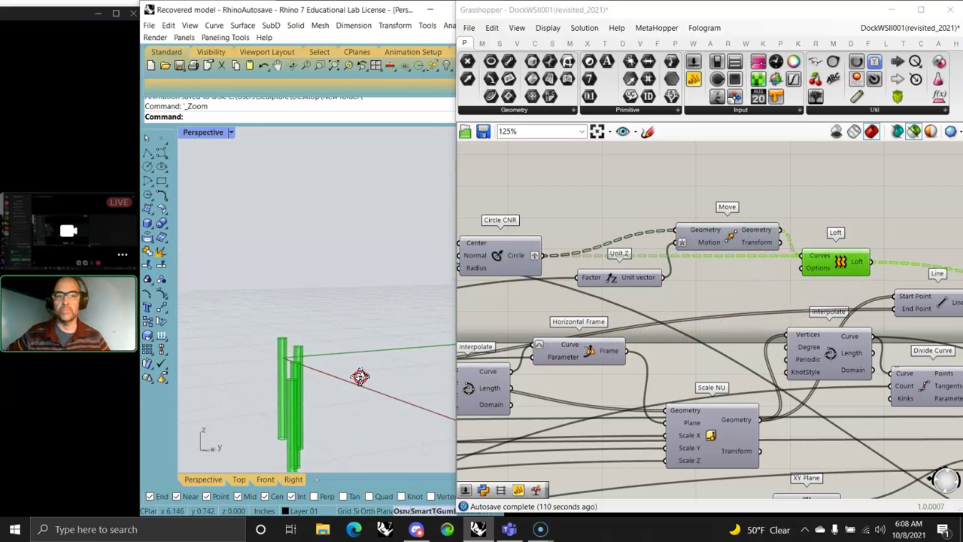
# Preview the second Interpolate curve and the Line component's segments from a closer view
pyautogui.click(832, 373)
pyautogui.moveTo(881, 403); pyautogui.dragTo(603, 391, button='right')
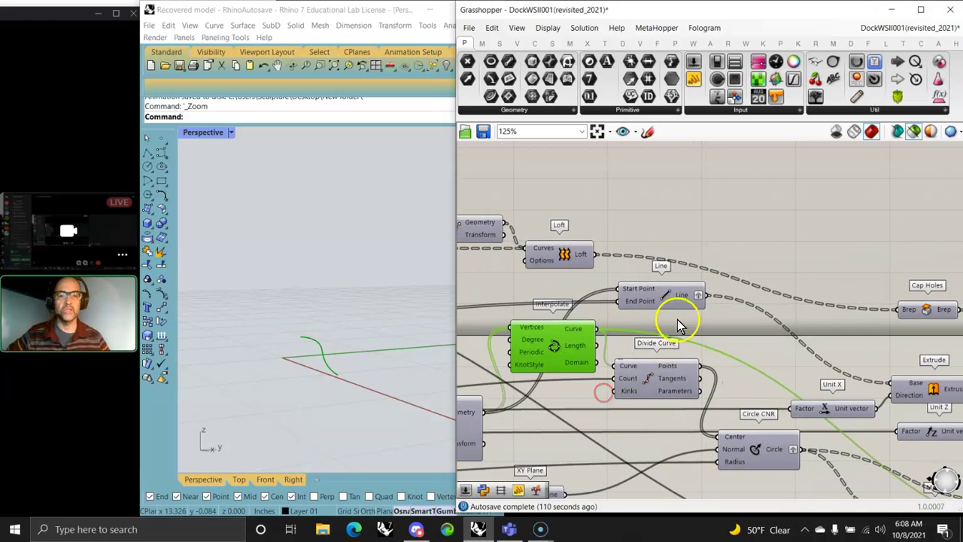
pyautogui.click(667, 299)
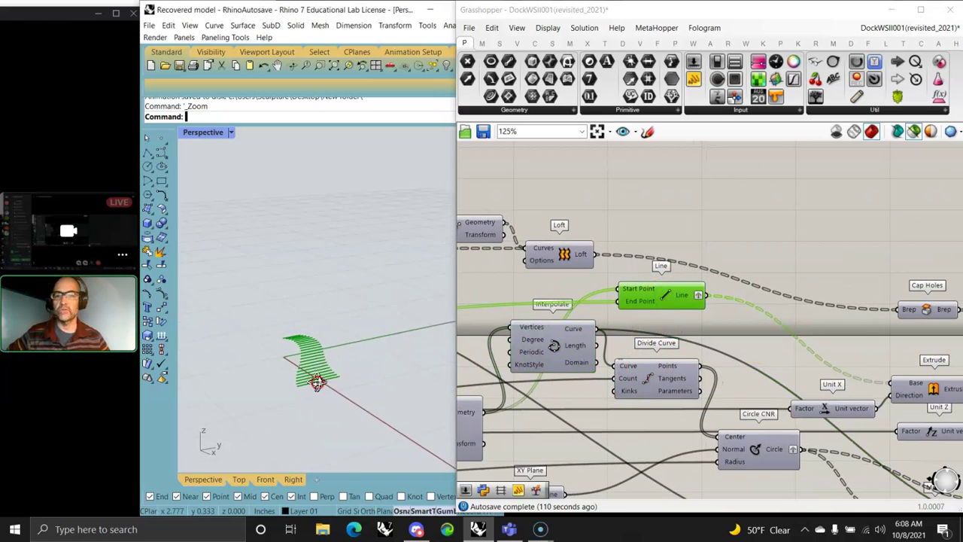
pyautogui.moveTo(319, 386)
pyautogui.mouseDown(button='right')
pyautogui.moveTo(294, 339)
pyautogui.moveTo(325, 397)
pyautogui.mouseUp(button='right')
pyautogui.moveTo(651, 399); pyautogui.dragTo(673, 314, button='right')
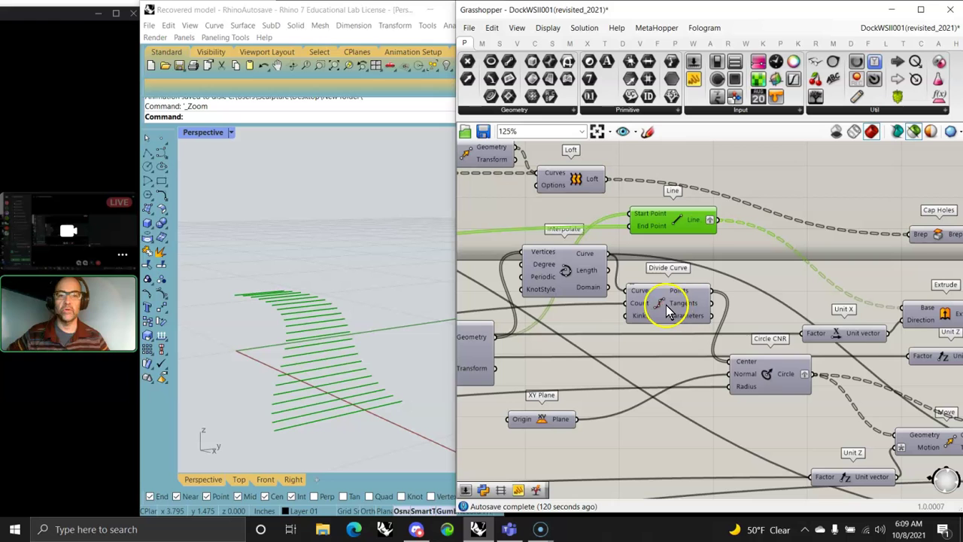
# Add Divide Curve and Circle CNR to the preview to examine the post circles along the curve beside the lines
pyautogui.keyDown('shift'); pyautogui.click(663, 309); pyautogui.keyUp('shift')
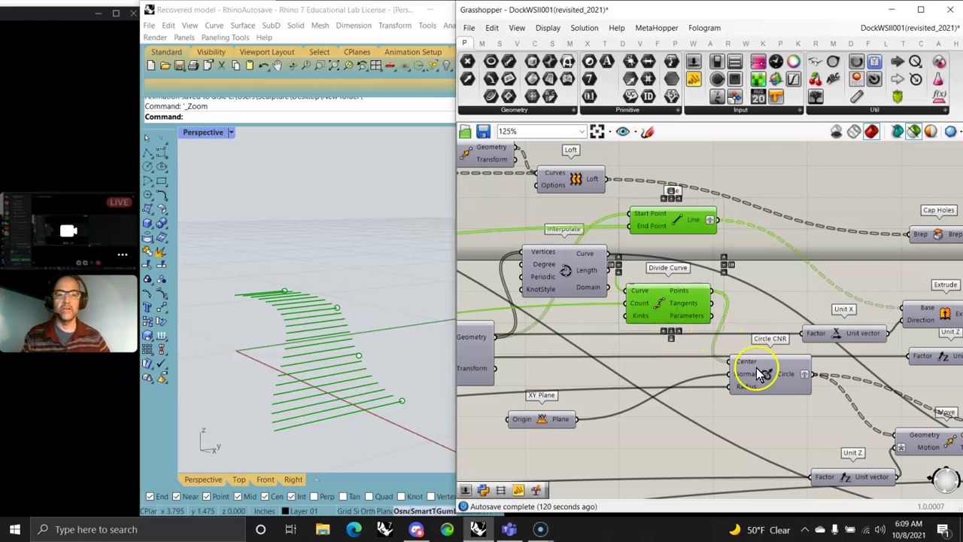
pyautogui.keyDown('shift'); pyautogui.click(765, 380); pyautogui.keyUp('shift')
pyautogui.moveTo(794, 406); pyautogui.dragTo(785, 345, button='right')
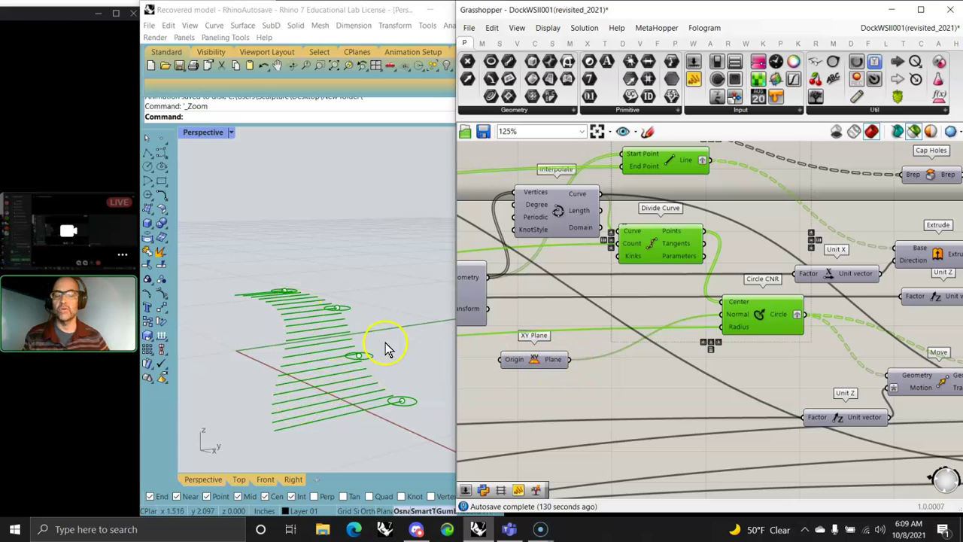
pyautogui.moveTo(631, 404); pyautogui.dragTo(551, 405, button='right')
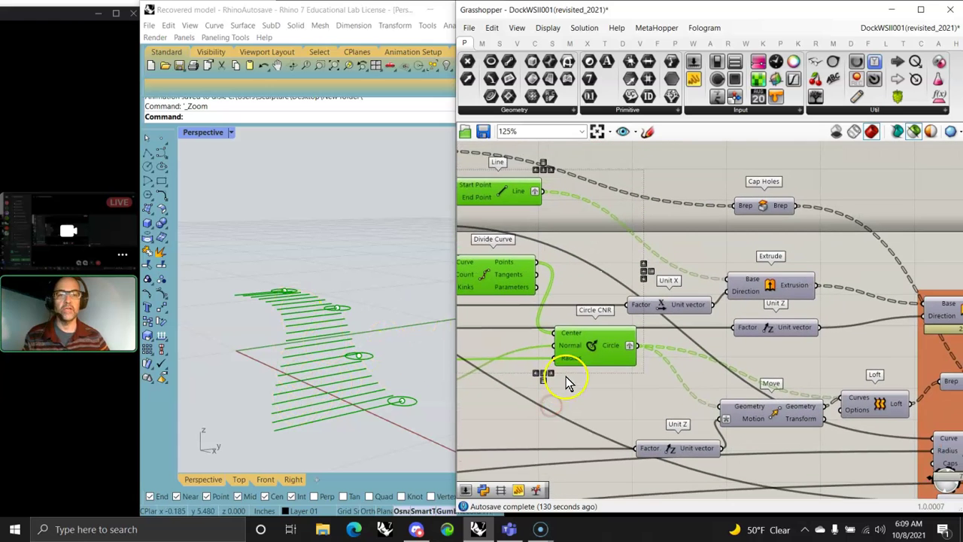
# Examine the plank geometry produced by the Unit X Extrude and the Unit Z Extrude in the orange group
pyautogui.click(770, 289)
pyautogui.moveTo(425, 389); pyautogui.dragTo(290, 384, button='right')
pyautogui.moveTo(737, 393); pyautogui.dragTo(621, 337, button='right')
pyautogui.click(849, 256)
pyautogui.click(831, 316)
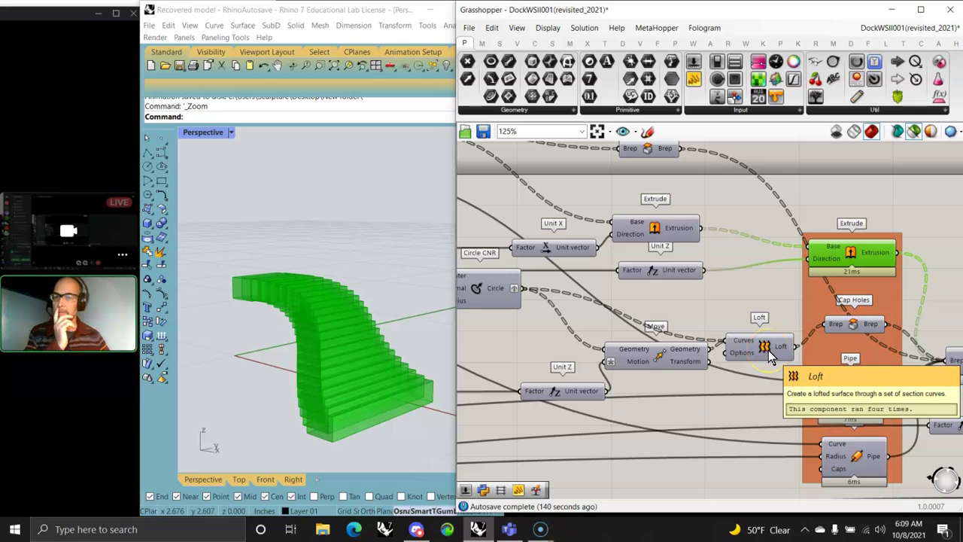
pyautogui.click(734, 360)
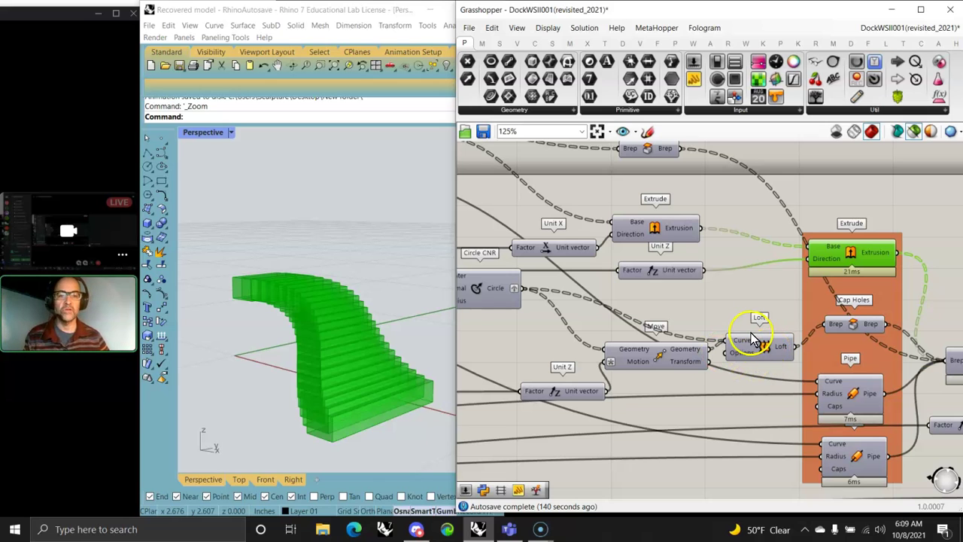
pyautogui.click(764, 351)
pyautogui.click(843, 260)
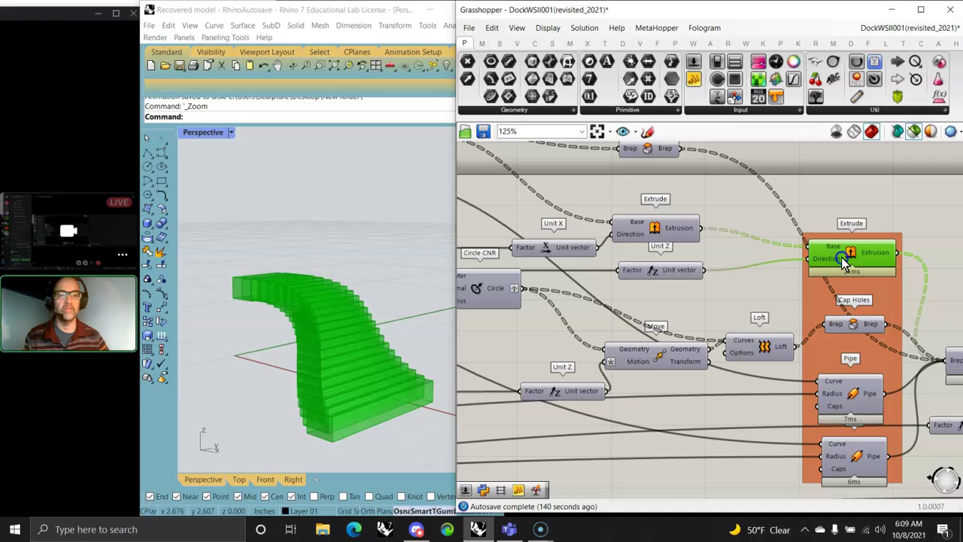
pyautogui.moveTo(753, 387); pyautogui.dragTo(604, 317, button='right')
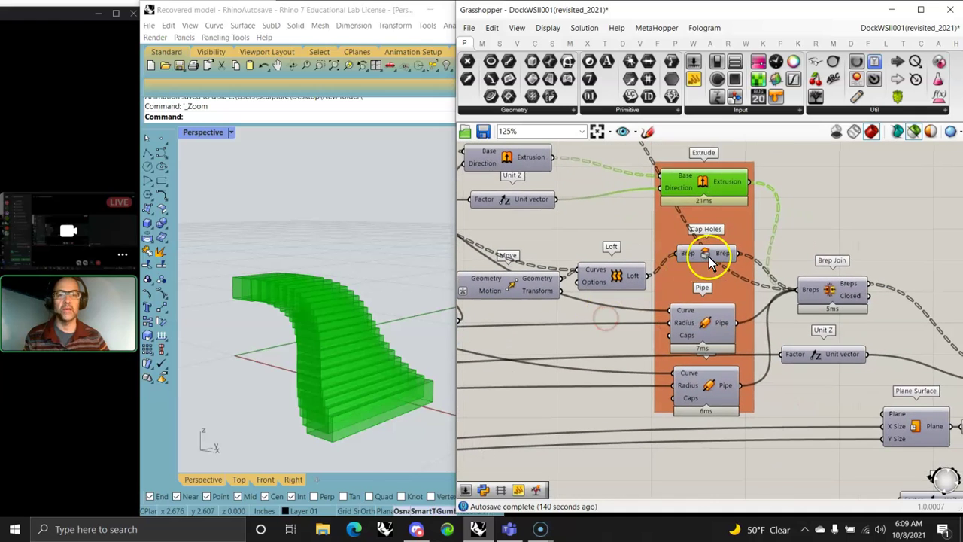
# Preview both Pipe components in the orange group, followed by the Brep Join that combines the dock parts
pyautogui.click(709, 256)
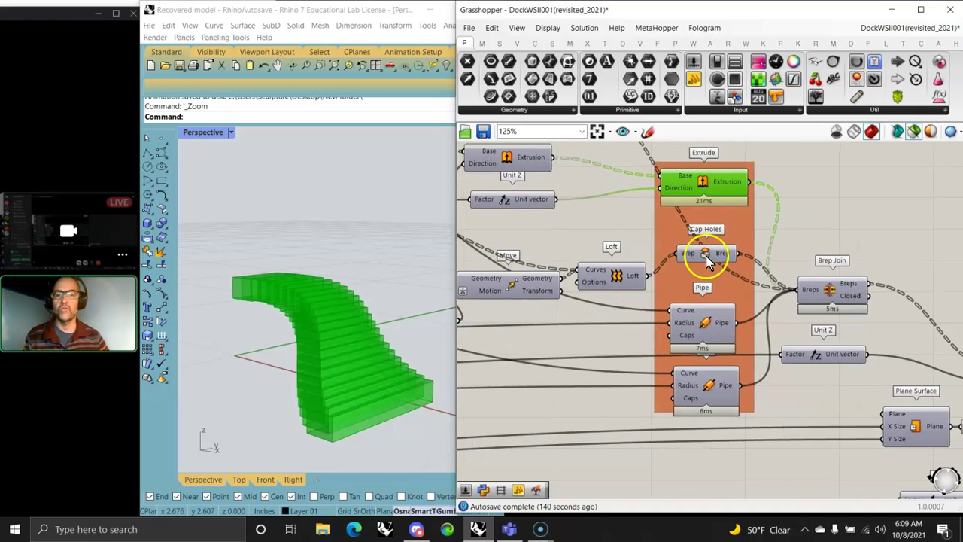
pyautogui.click(700, 328)
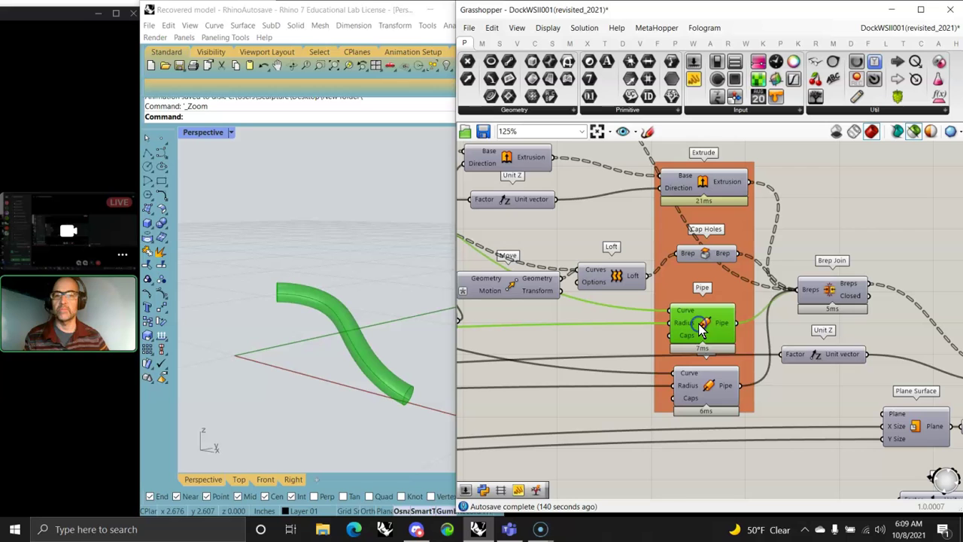
pyautogui.click(707, 391)
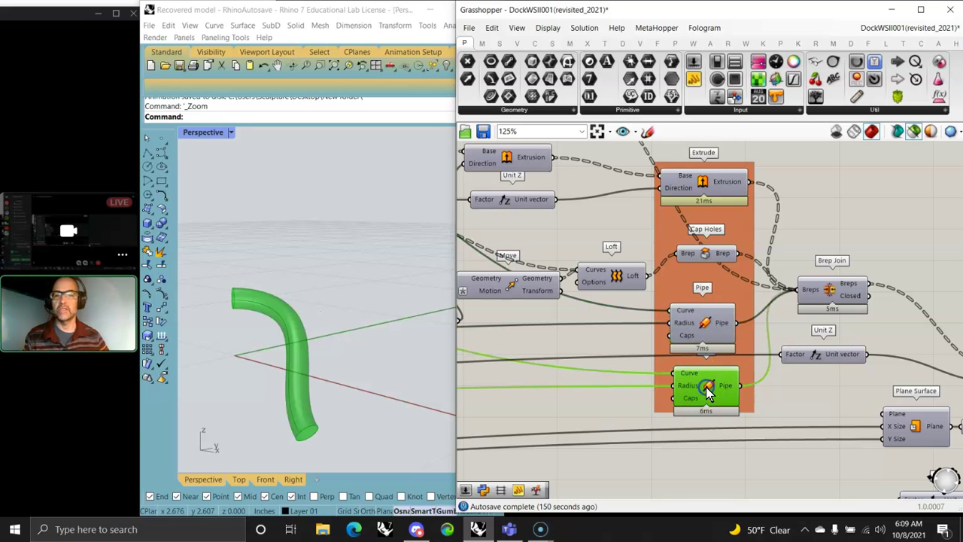
pyautogui.click(835, 296)
pyautogui.moveTo(340, 408)
pyautogui.mouseDown(button='right')
pyautogui.moveTo(354, 398)
pyautogui.moveTo(354, 409)
pyautogui.mouseUp(button='right')
# Reduce the radius slider of the upper Pipe component while previewing its pipe, making it thinner
pyautogui.moveTo(587, 333); pyautogui.dragTo(832, 282, button='right')
pyautogui.click(929, 271)
pyautogui.moveTo(644, 323); pyautogui.dragTo(868, 298, button='right')
pyautogui.moveTo(539, 251); pyautogui.dragTo(532, 245)
pyautogui.scroll(-6, 743, 262)
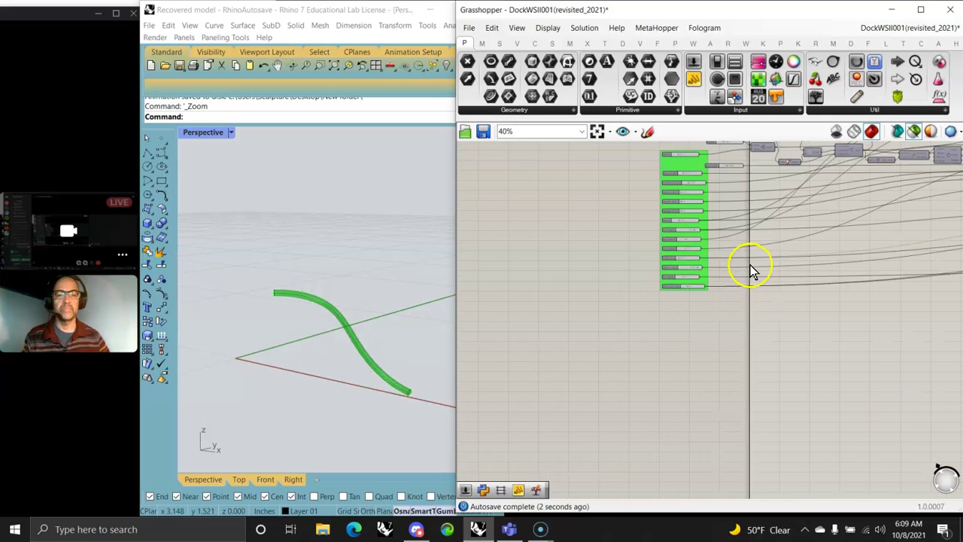
# Preview the geometry joined by Brep Join and raised by the Unit Z Move component
pyautogui.moveTo(784, 263); pyautogui.dragTo(567, 290, button='right')
pyautogui.scroll(6, 602, 248)
pyautogui.scroll(3, 686, 280)
pyautogui.click(649, 229)
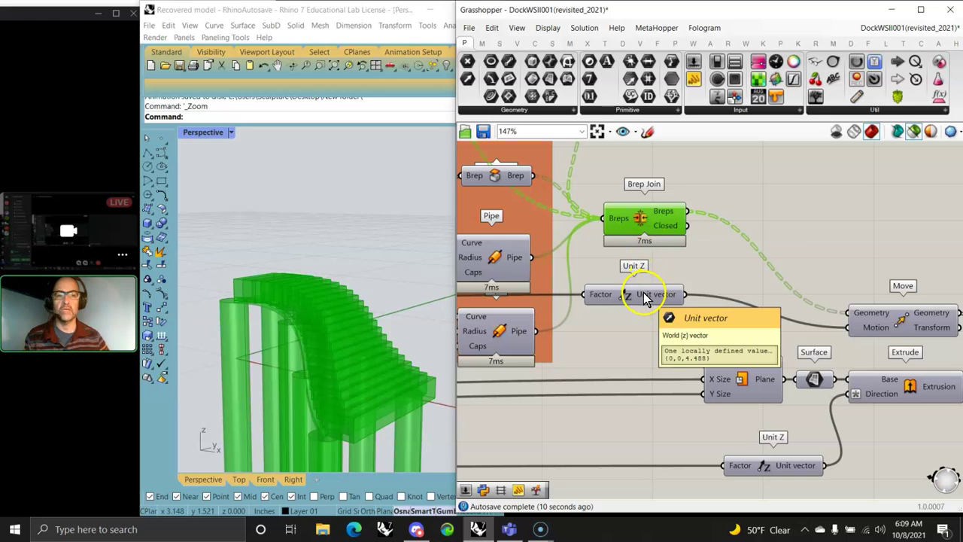
pyautogui.moveTo(800, 313); pyautogui.dragTo(606, 208, button='right')
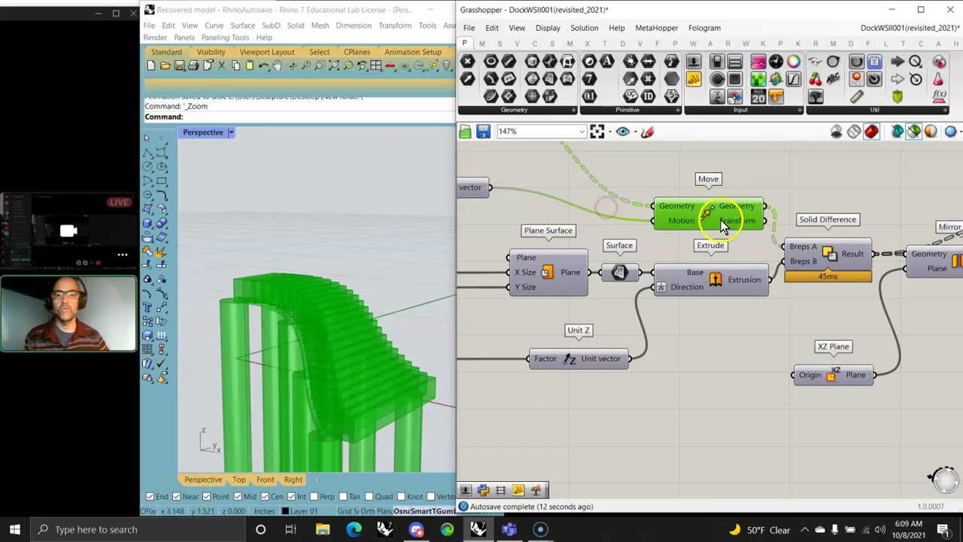
pyautogui.click(721, 220)
pyautogui.scroll(-5, 268, 317)
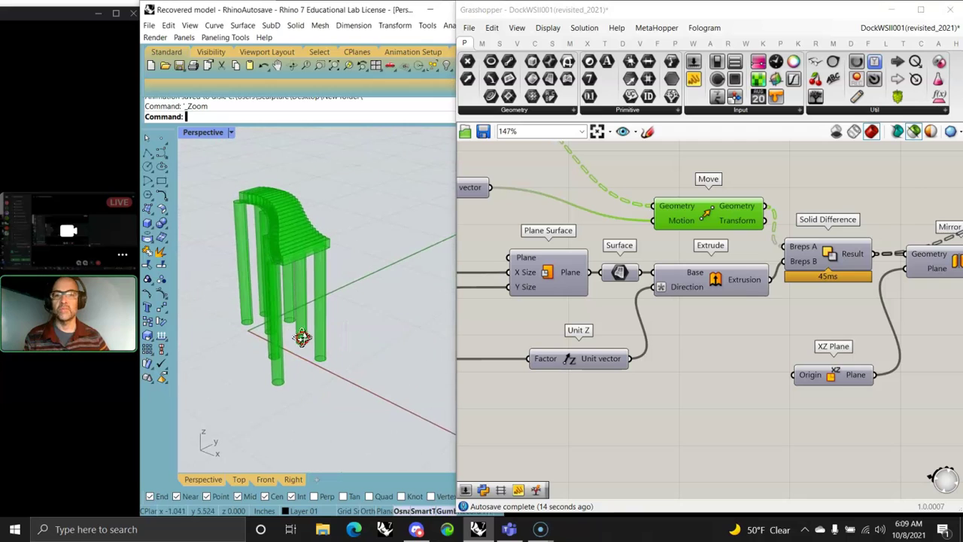
# Inspect the Solid Difference result and compare the extruded cutting box with the moved dock geometry
pyautogui.click(831, 257)
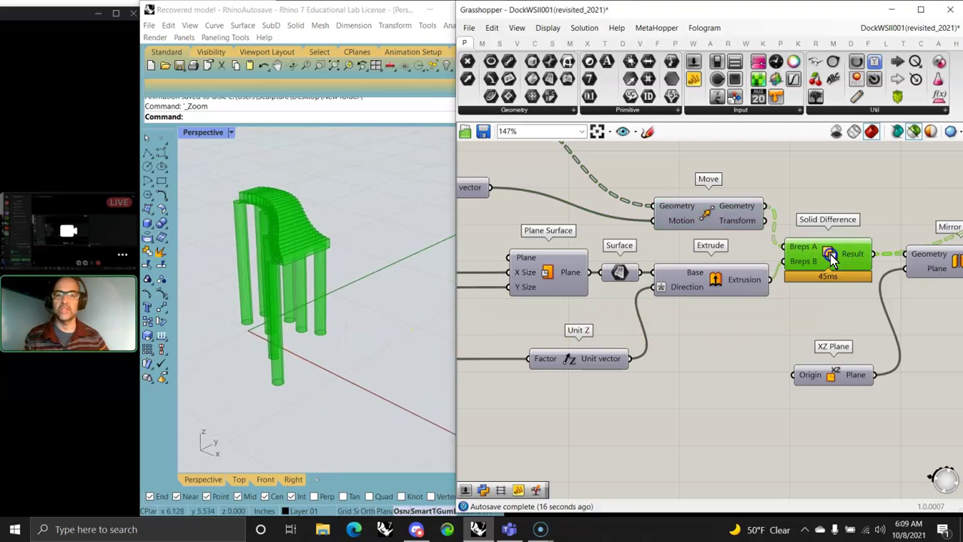
pyautogui.click(714, 288)
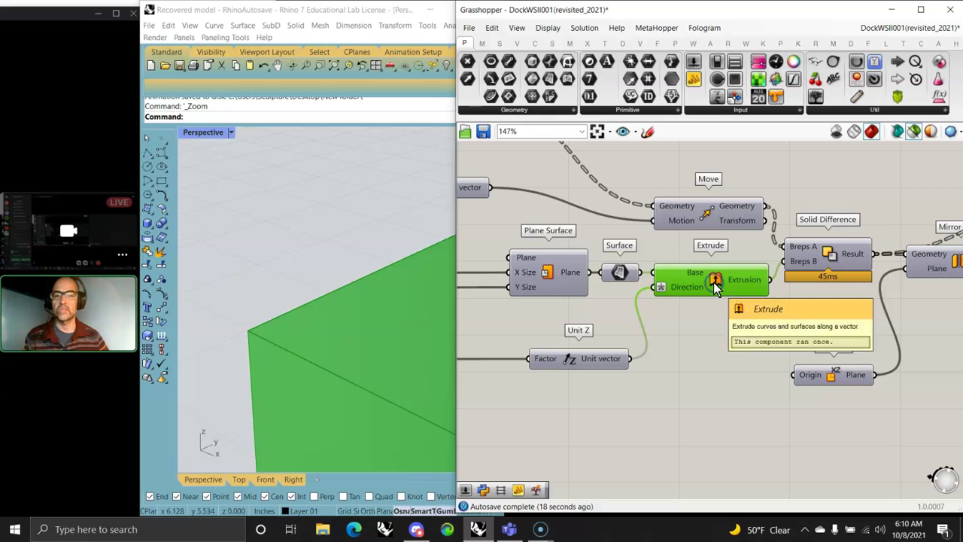
pyautogui.scroll(-5, 346, 331)
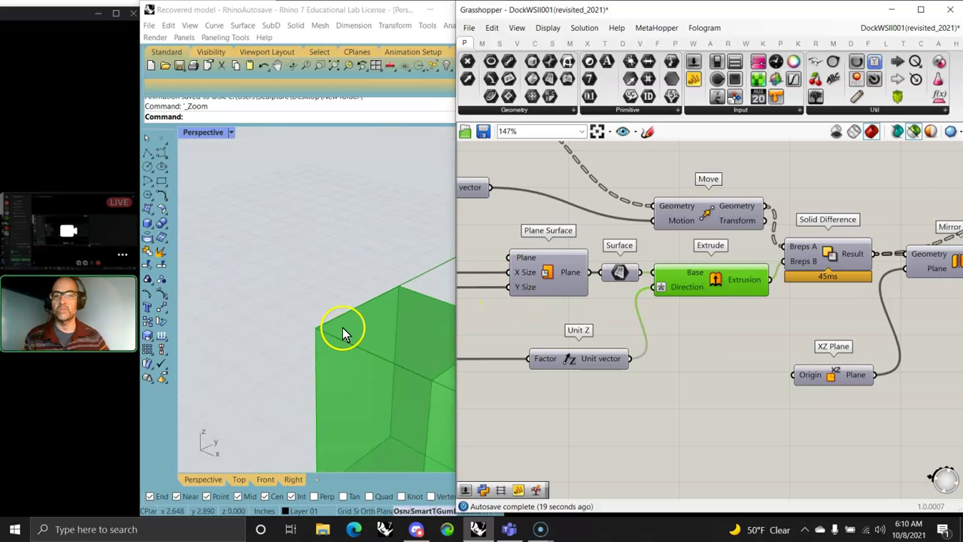
pyautogui.keyDown('shift'); pyautogui.click(713, 215); pyautogui.keyUp('shift')
pyautogui.scroll(3, 274, 316)
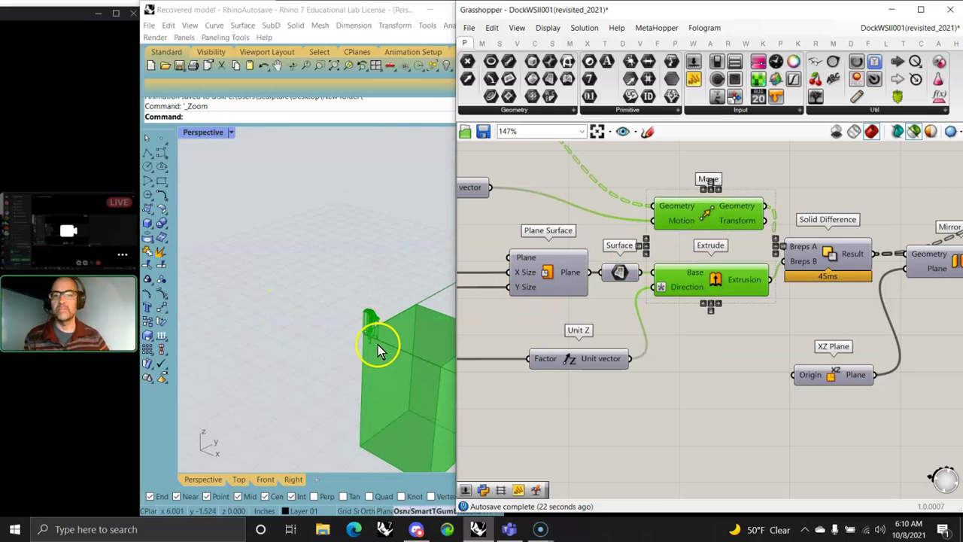
pyautogui.moveTo(384, 350); pyautogui.dragTo(342, 362, button='right')
# Preview the Mirror and Merge components to view the complete symmetrical dock up close in Perspective
pyautogui.moveTo(860, 368); pyautogui.dragTo(656, 305, button='right')
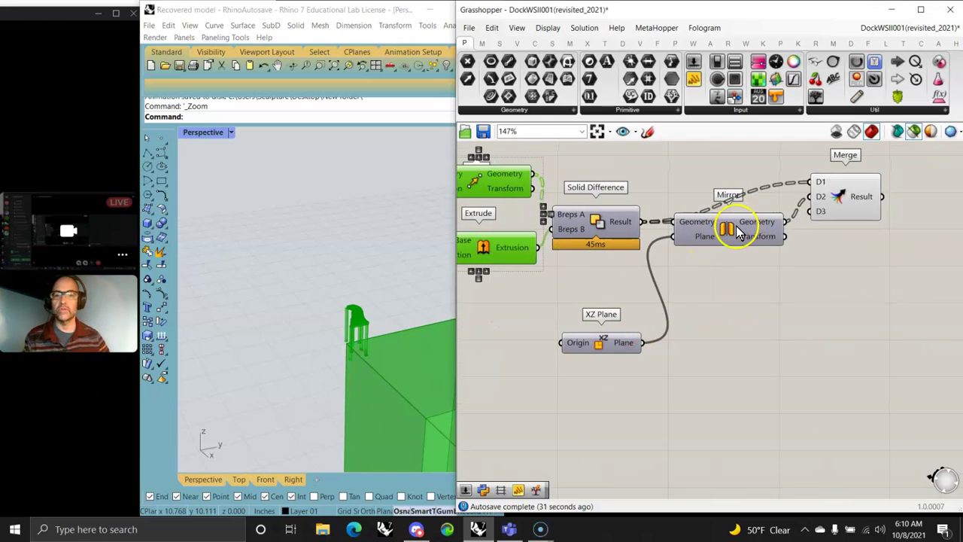
pyautogui.click(745, 230)
pyautogui.click(864, 196)
pyautogui.moveTo(355, 342)
pyautogui.mouseDown(button='right')
pyautogui.moveTo(351, 333)
pyautogui.moveTo(363, 339)
pyautogui.mouseUp(button='right')
pyautogui.scroll(5, 361, 361)
pyautogui.keyDown('shift'); pyautogui.moveTo(387, 396); pyautogui.dragTo(340, 338, button='right'); pyautogui.keyUp('shift')
# Set the Length slider feeding the Range component to 10.000 and view the lengthened dock
pyautogui.click(533, 294)
pyautogui.scroll(-6, 533, 294)
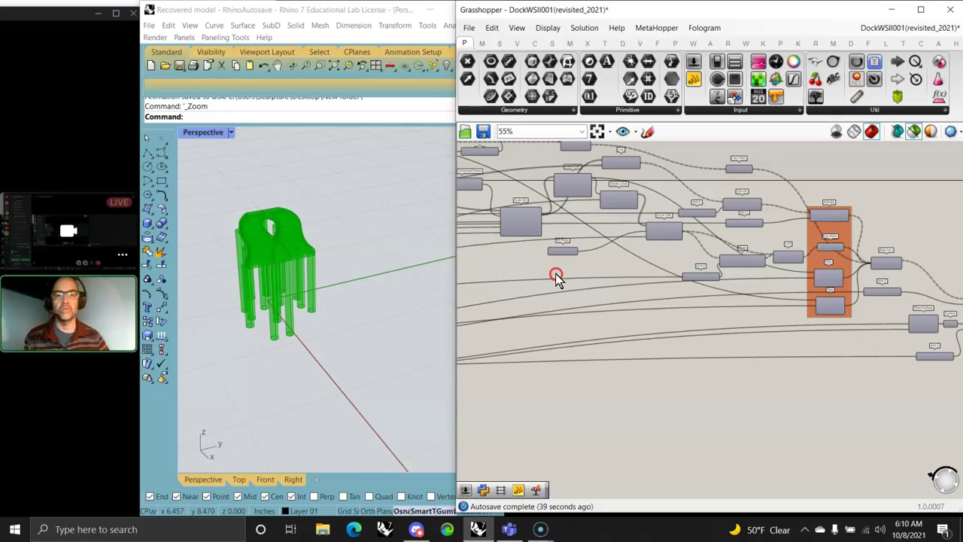
pyautogui.moveTo(554, 273); pyautogui.dragTo(675, 258, button='right')
pyautogui.scroll(10, 675, 260)
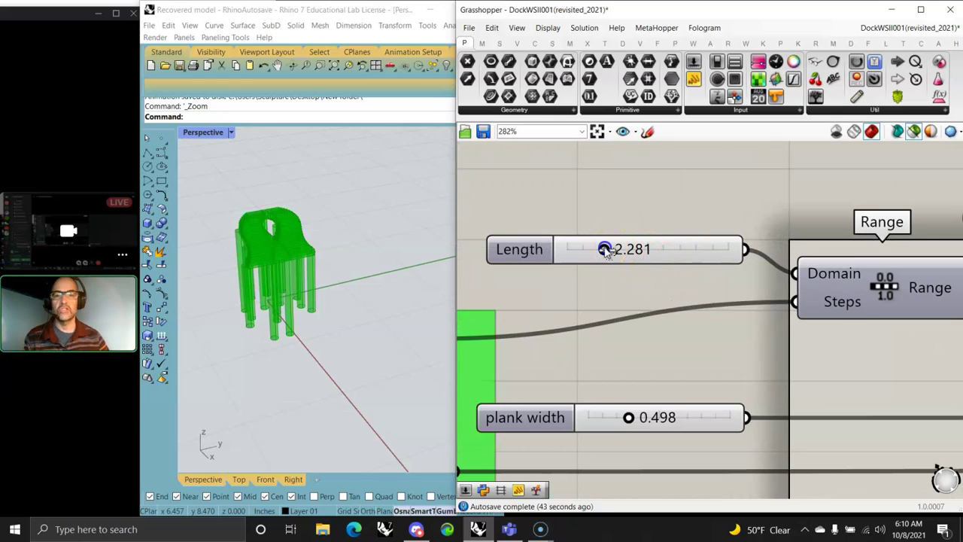
pyautogui.moveTo(605, 251); pyautogui.dragTo(797, 290)
pyautogui.moveTo(400, 323); pyautogui.dragTo(369, 333, button='right')
pyautogui.scroll(-5, 348, 318)
pyautogui.scroll(3, 397, 334)
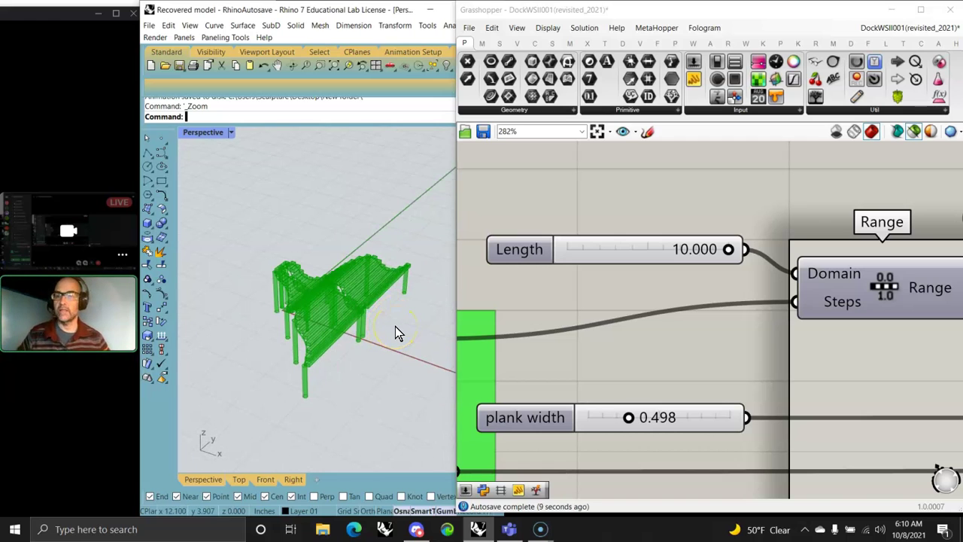
# Select all components of the dock definition and combine them into one group
pyautogui.scroll(-10, 561, 316)
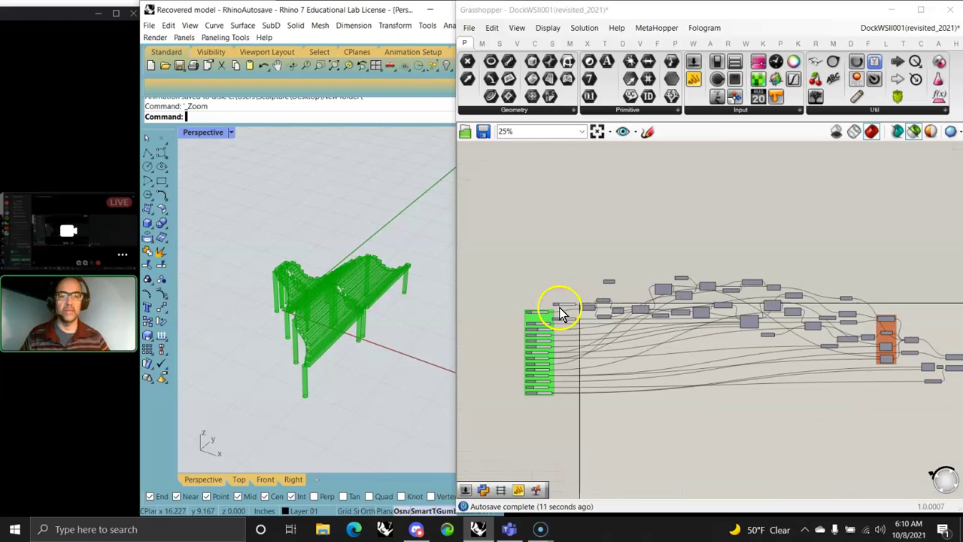
pyautogui.moveTo(866, 318); pyautogui.dragTo(500, 211)
pyautogui.rightClick(500, 207)
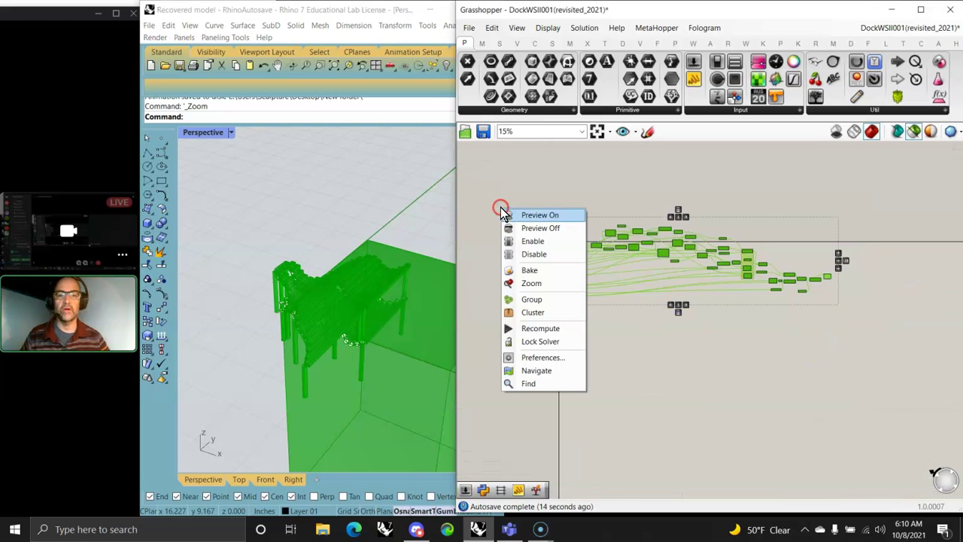
pyautogui.click(531, 300)
# Recolour the new group yellow-green and shift the grouped definition slightly on the canvas
pyautogui.rightClick(624, 284)
pyautogui.click(656, 404)
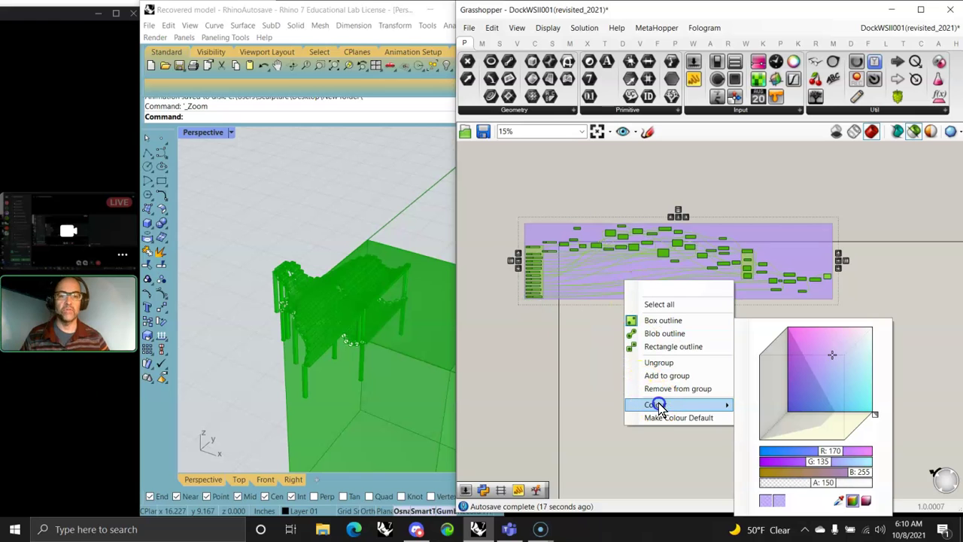
pyautogui.moveTo(873, 410); pyautogui.dragTo(875, 412)
pyautogui.moveTo(728, 301); pyautogui.dragTo(756, 311)
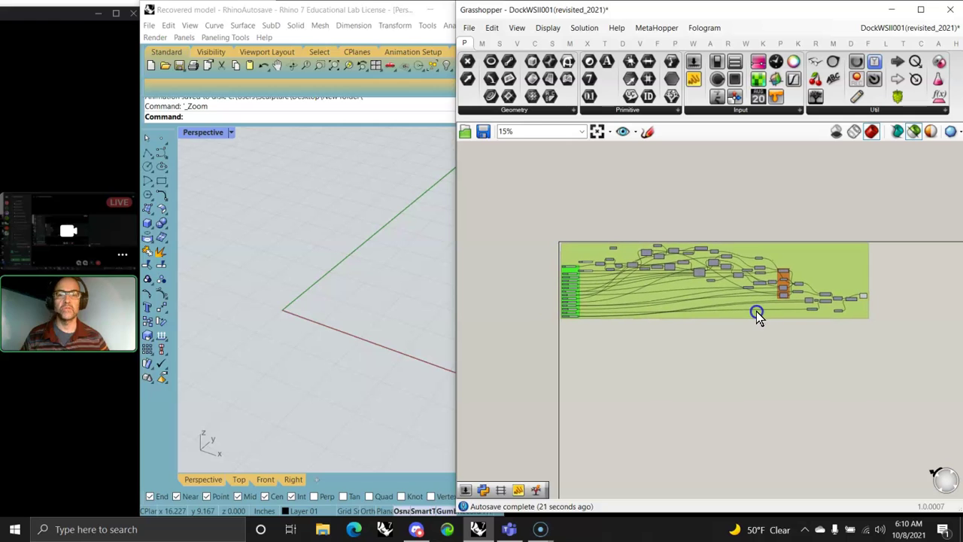
# Open the February 9th(revisited_2021) definition and orbit around its full model in Perspective
pyautogui.click(469, 28)
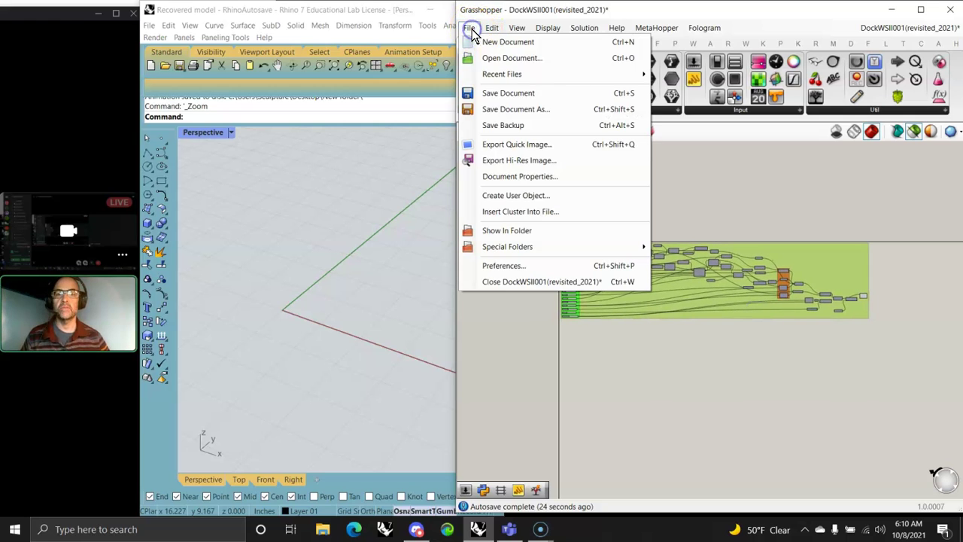
pyautogui.click(502, 96)
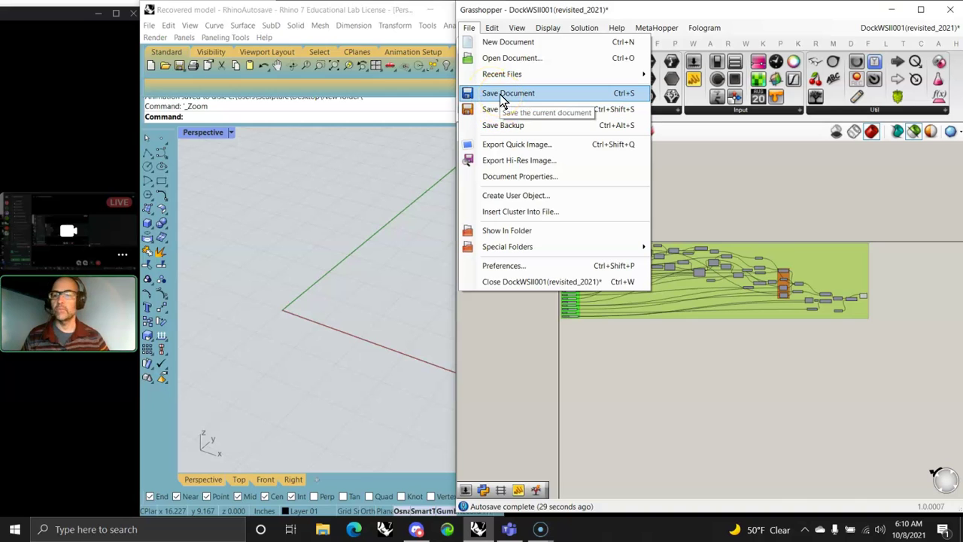
pyautogui.click(513, 59)
pyautogui.click(410, 222)
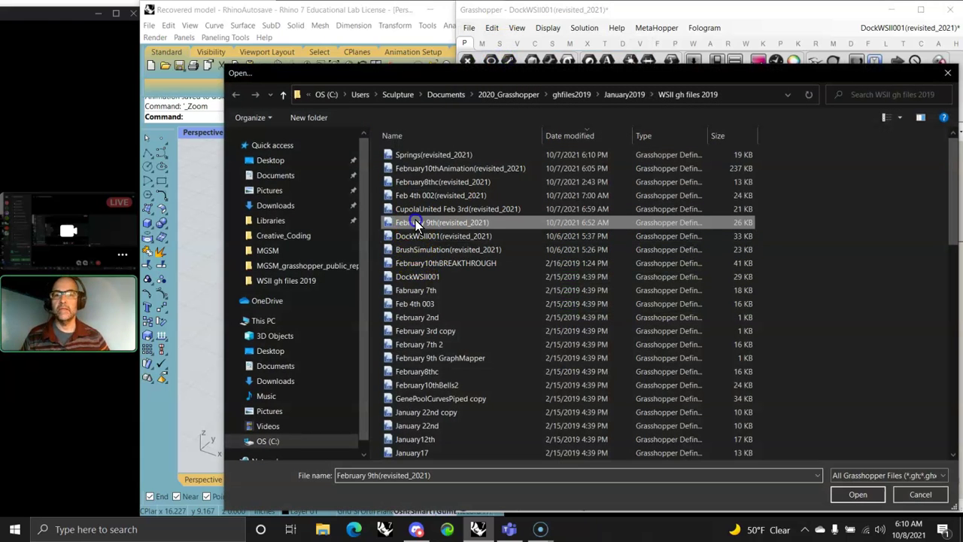
pyautogui.click(863, 485)
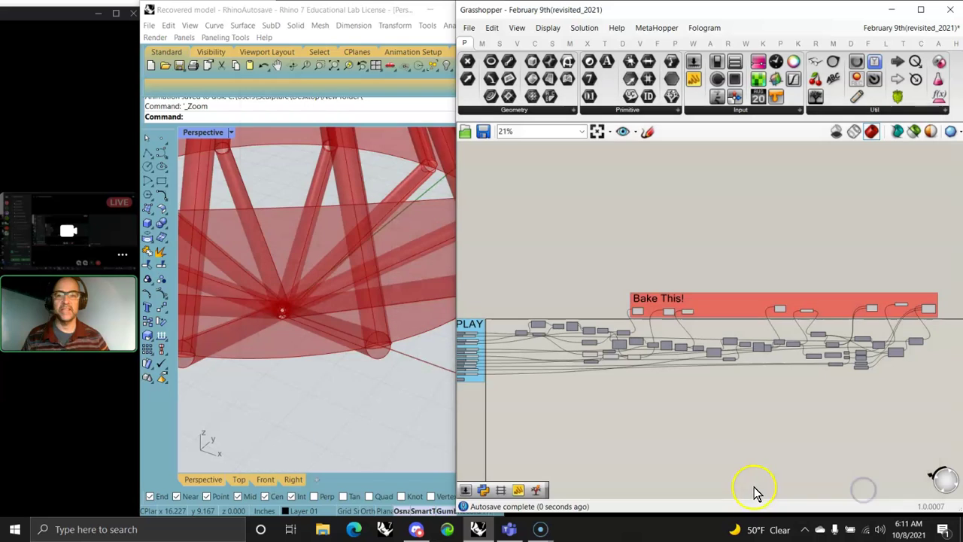
pyautogui.scroll(-10, 309, 376)
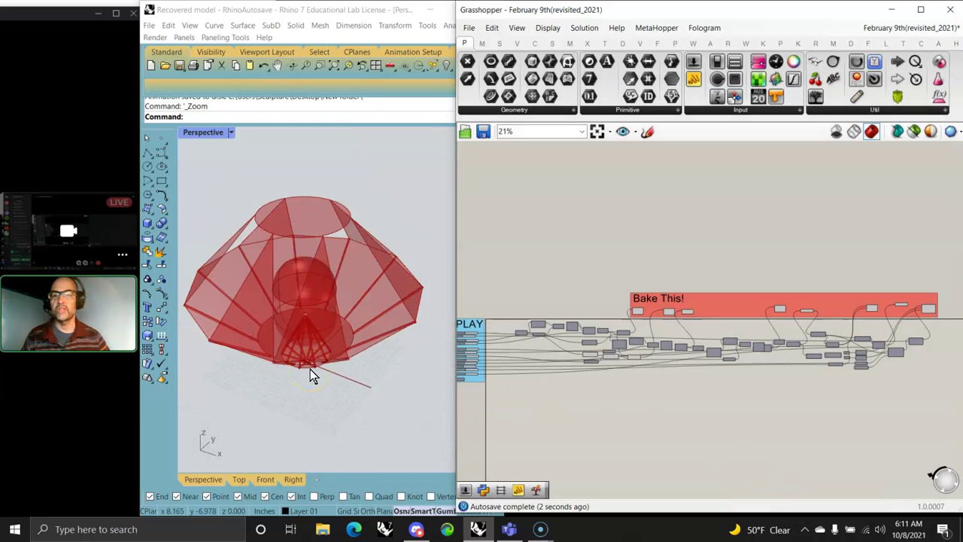
pyautogui.moveTo(319, 366); pyautogui.dragTo(322, 361, button='right')
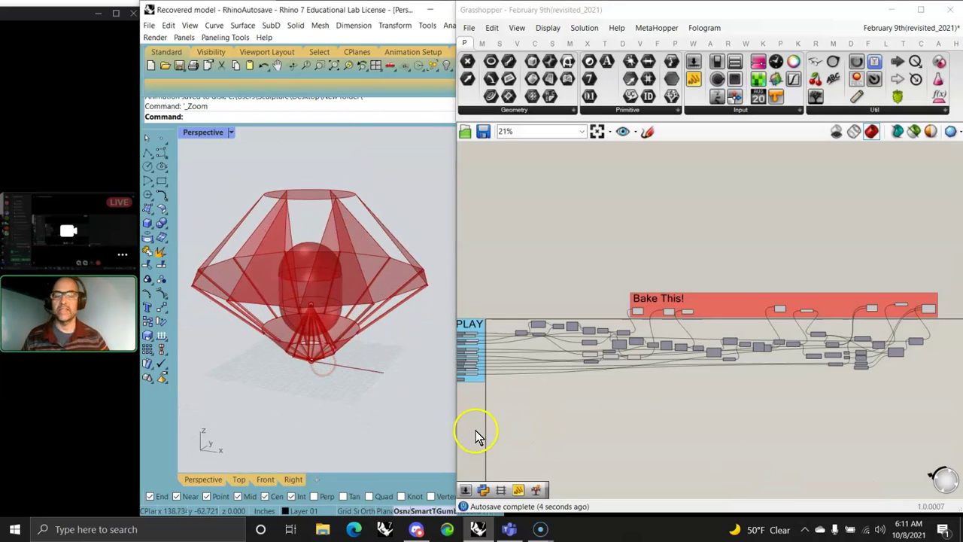
# Select the first component in the Bake This! group and limit the preview to selected objects only
pyautogui.moveTo(422, 431); pyautogui.dragTo(329, 401, button='right')
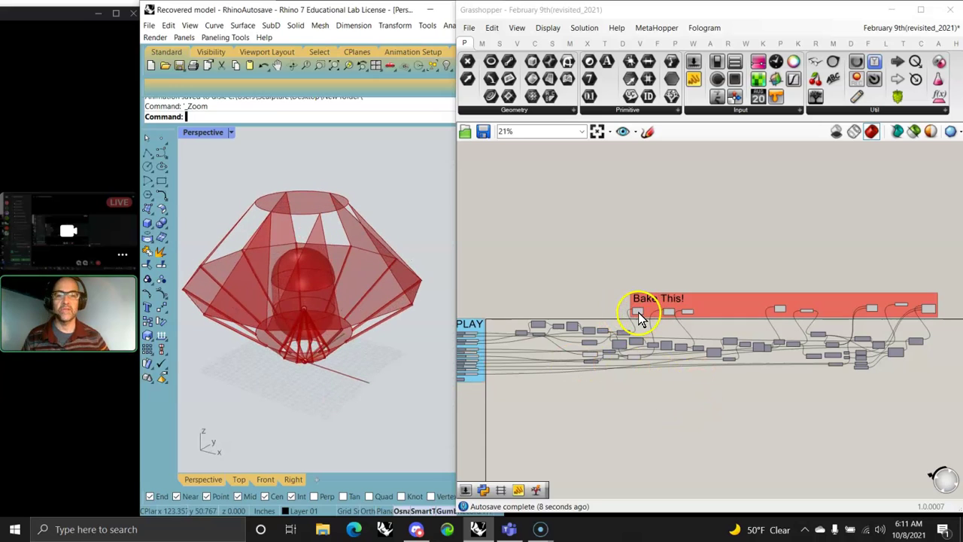
pyautogui.click(638, 312)
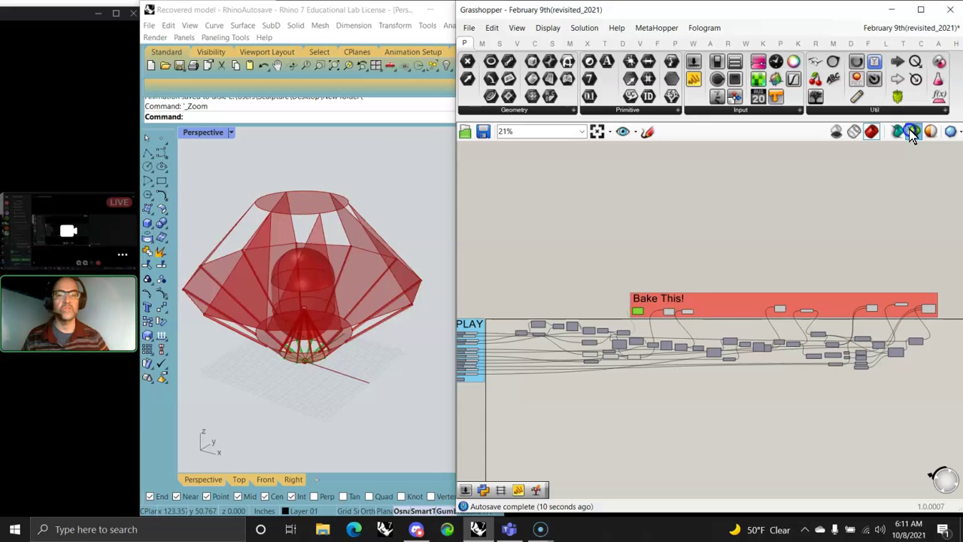
pyautogui.click(912, 132)
# Select the remaining Bake This! components one at a time to preview the geometry each produces
pyautogui.click(668, 312)
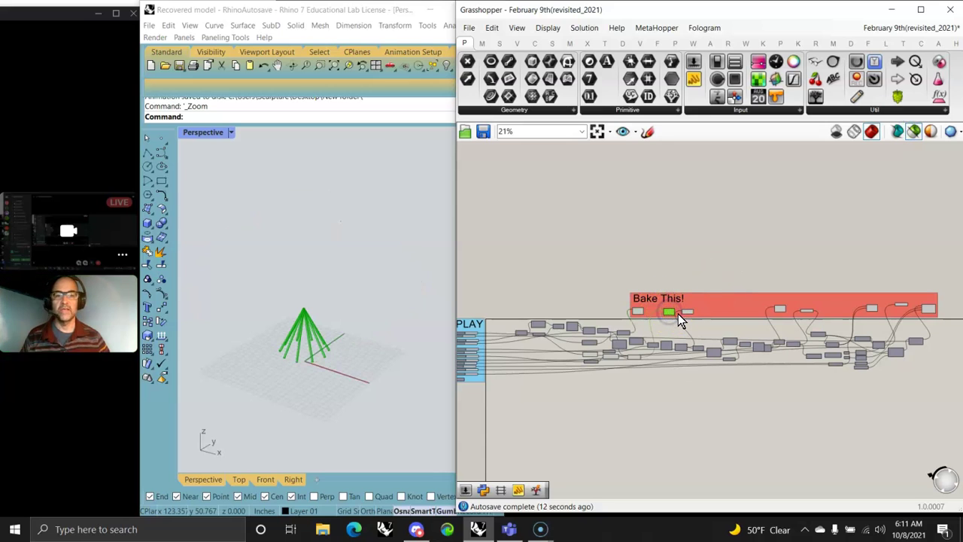
pyautogui.click(689, 311)
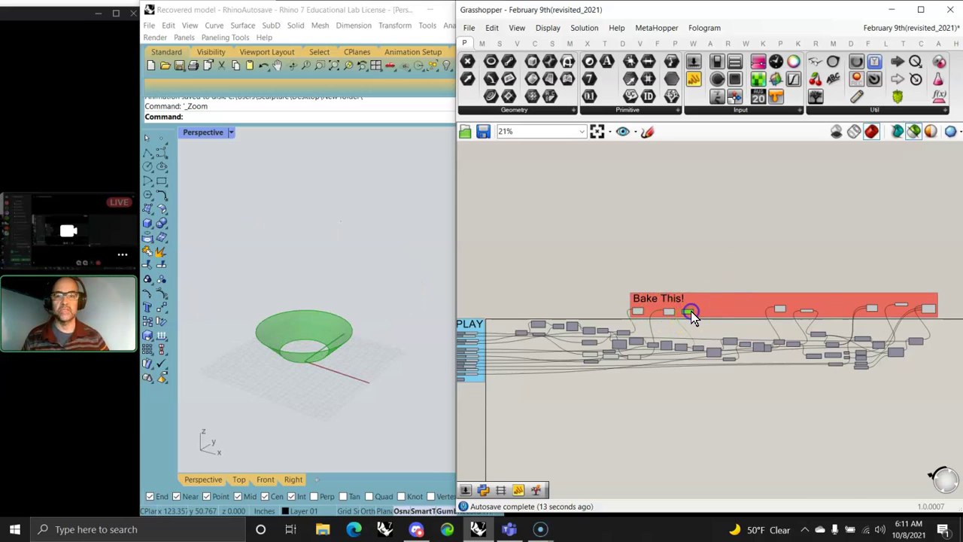
pyautogui.click(781, 308)
pyautogui.click(807, 311)
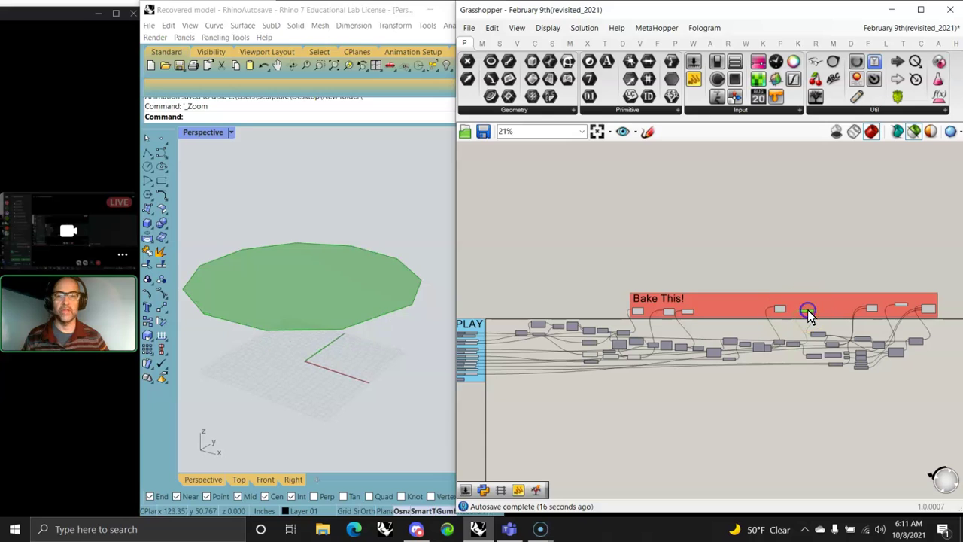
pyautogui.click(872, 309)
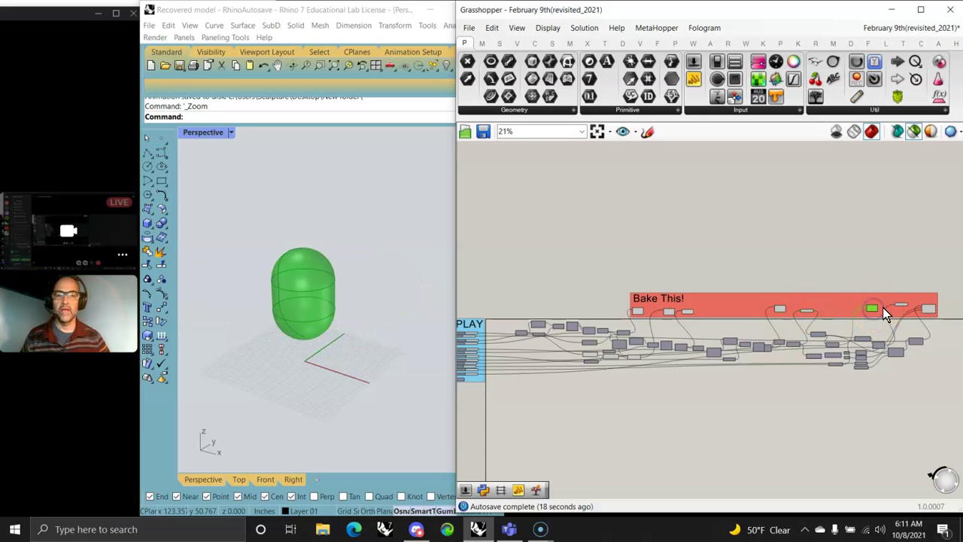
pyautogui.click(899, 305)
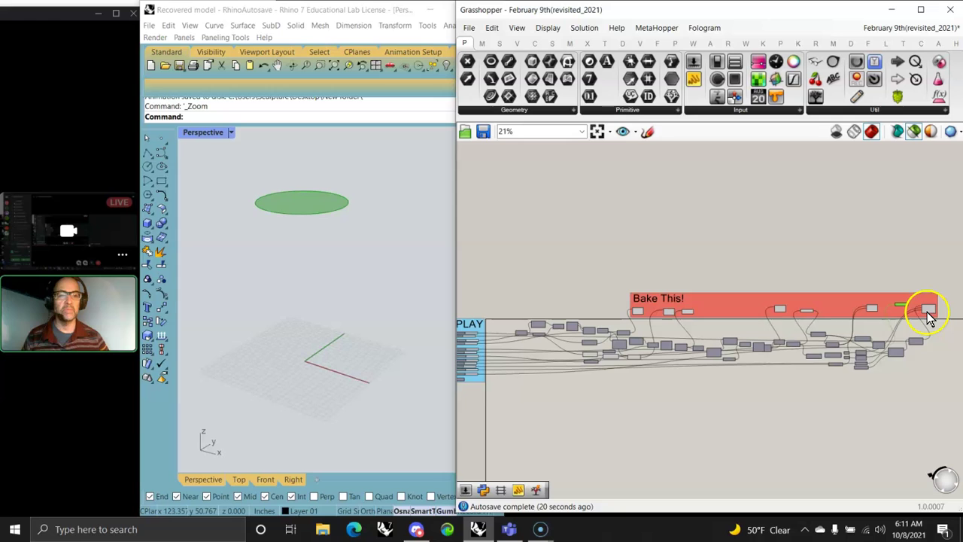
pyautogui.click(927, 312)
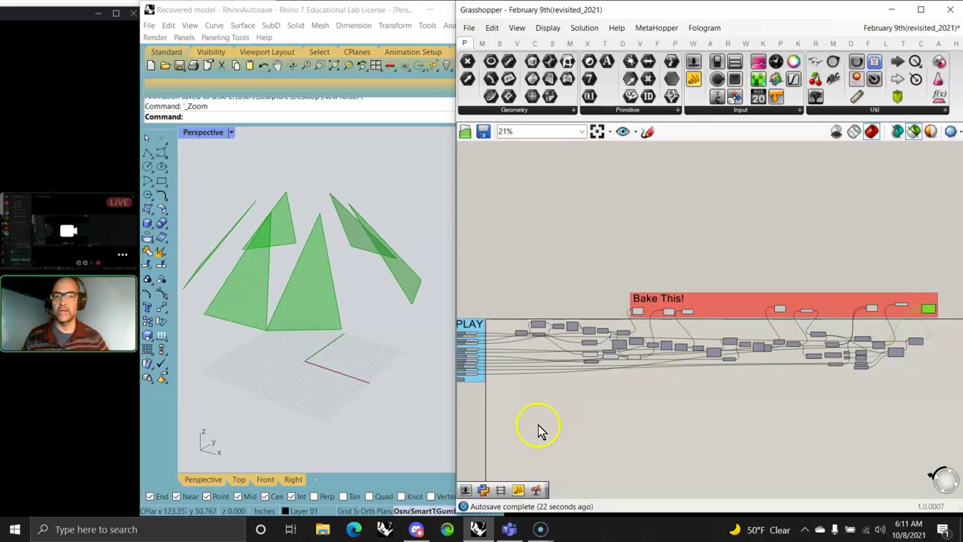
# Select all Bake This! components together to preview the whole model
pyautogui.moveTo(538, 429)
pyautogui.mouseDown(button='right')
pyautogui.moveTo(619, 409)
pyautogui.moveTo(573, 380)
pyautogui.mouseUp(button='right')
pyautogui.moveTo(932, 333); pyautogui.dragTo(870, 329, button='right')
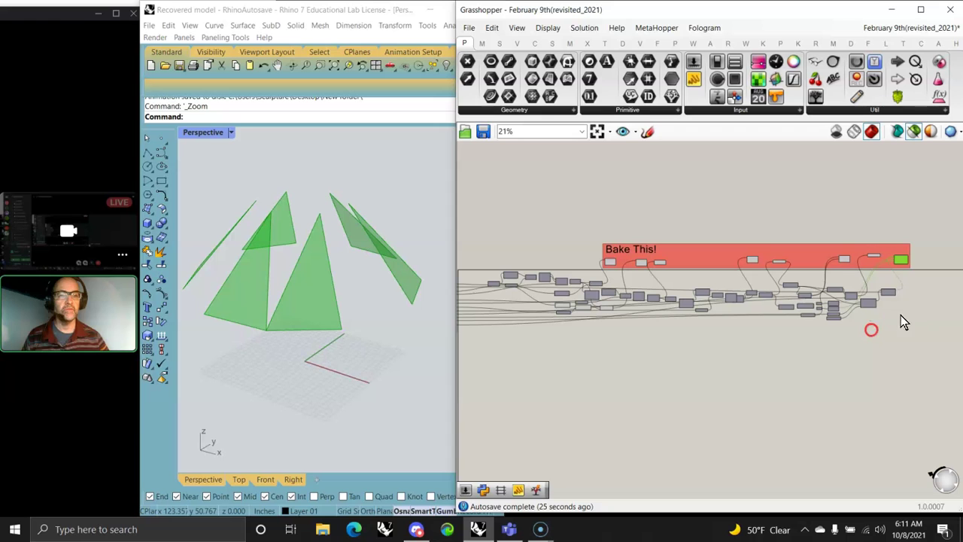
pyautogui.click(902, 261)
pyautogui.moveTo(928, 263); pyautogui.dragTo(580, 239)
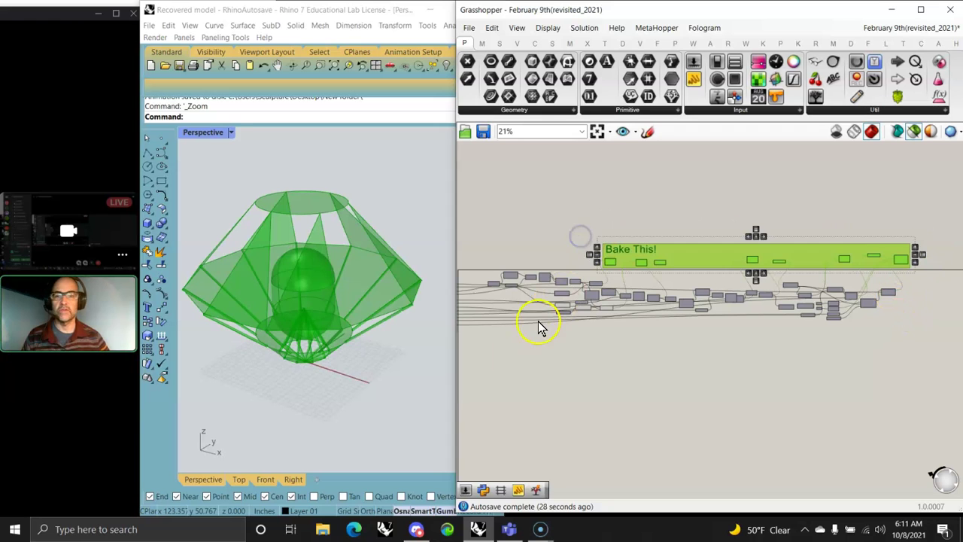
# In the PLAY group, set RadiusBaseCir to 23, DivideCrv to 7, LenBaseLines to 35, RotPrepFrames2 to 0.10 and LenMidLines to 12
pyautogui.scroll(5, 526, 349)
pyautogui.scroll(5, 587, 350)
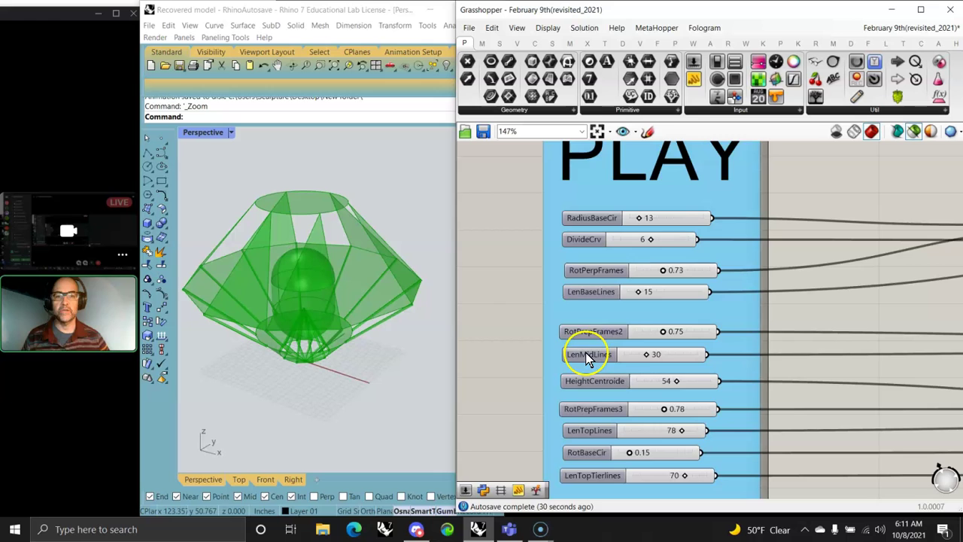
pyautogui.moveTo(616, 305)
pyautogui.mouseDown(button='right')
pyautogui.moveTo(608, 293)
pyautogui.moveTo(602, 314)
pyautogui.mouseUp(button='right')
pyautogui.moveTo(611, 170); pyautogui.dragTo(600, 248)
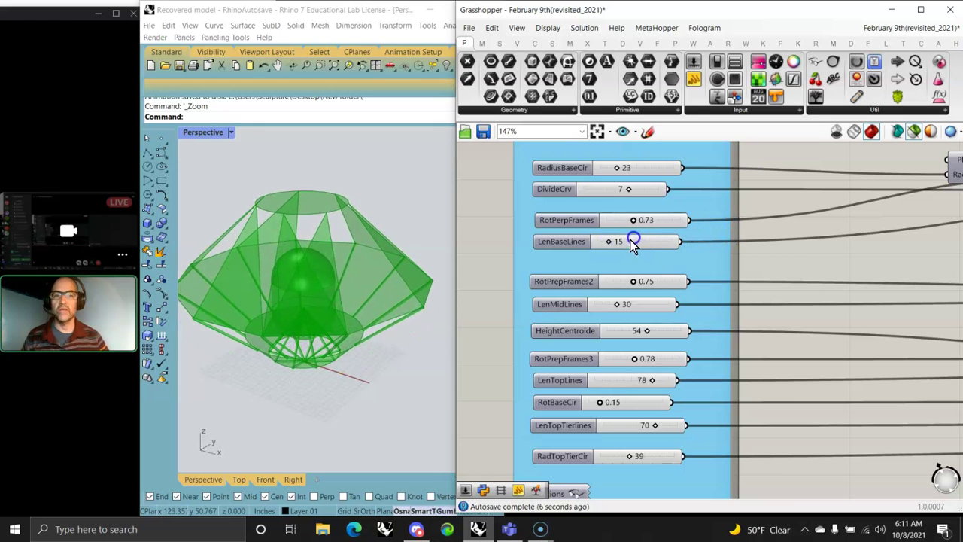
pyautogui.moveTo(610, 245); pyautogui.dragTo(606, 314)
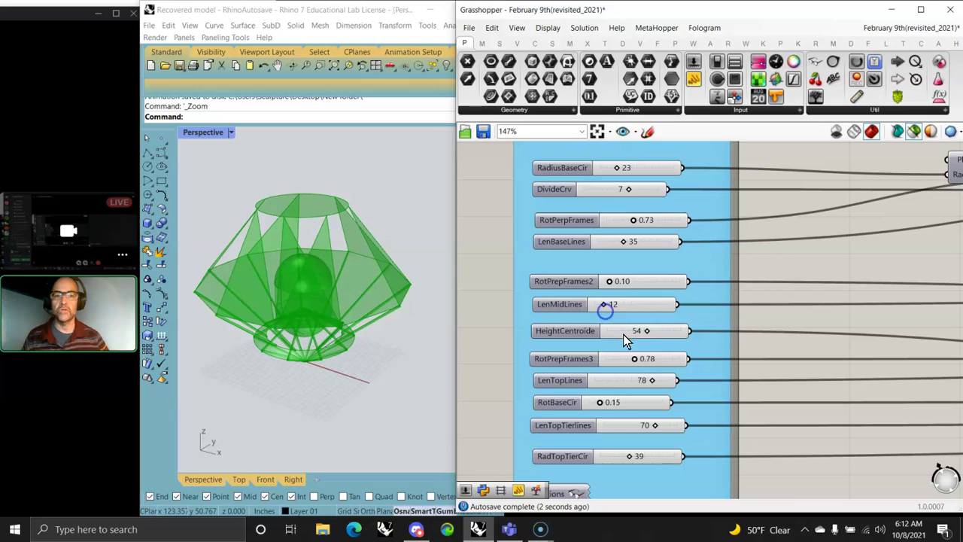
# Set HeightCentroide to 66, RotPrepFrames3 to 0.59, LenTopLines to 63, RotBaseCir to 0.43, LenTopTierlines to 77 and RadTopTierCir to 30
pyautogui.moveTo(668, 337); pyautogui.dragTo(631, 366)
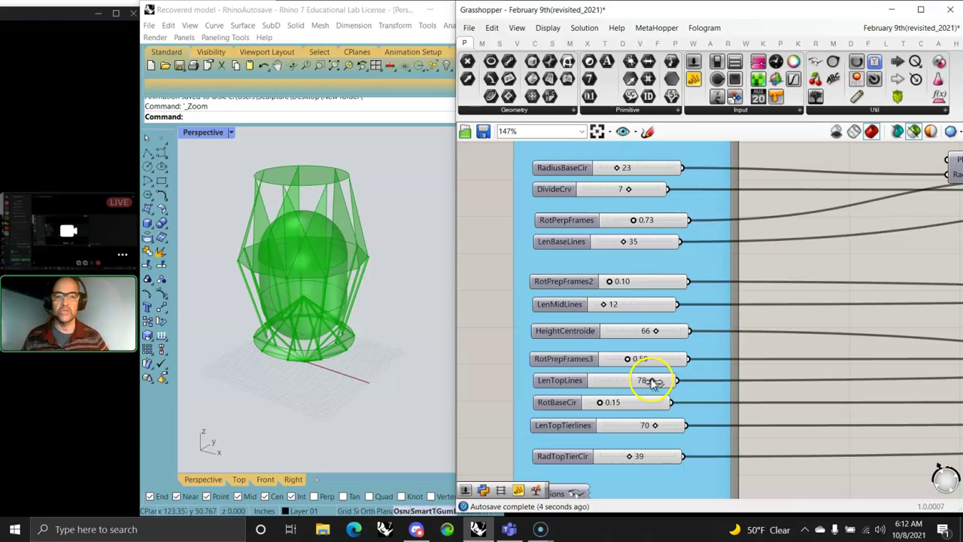
pyautogui.moveTo(657, 382); pyautogui.dragTo(625, 459)
pyautogui.scroll(-5, 864, 413)
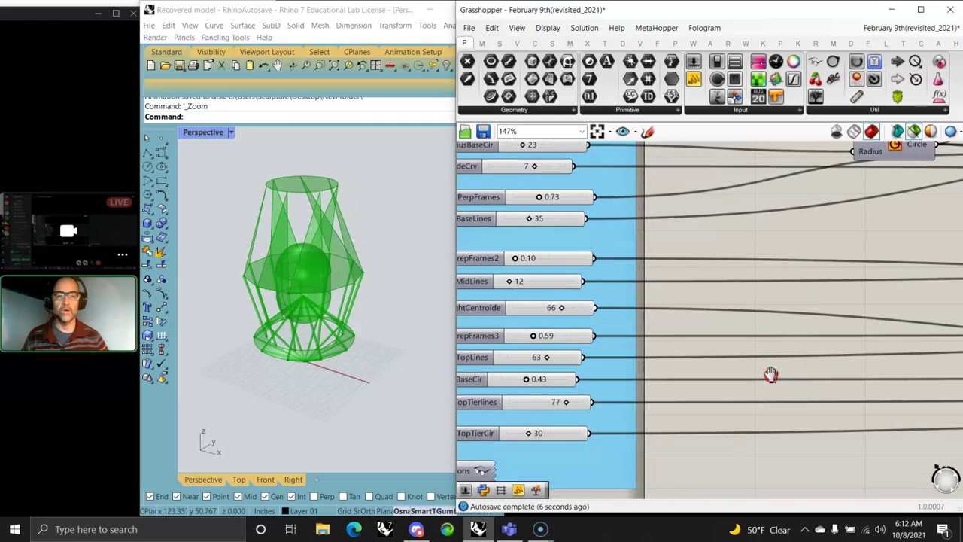
# Examine the component network below the Bake This! group, following the wires from the first frames and lines through to Dispatch
pyautogui.moveTo(722, 404); pyautogui.dragTo(749, 377, button='right')
pyautogui.scroll(-8, 664, 343)
pyautogui.moveTo(867, 372); pyautogui.dragTo(486, 226)
pyautogui.click(584, 350)
pyautogui.scroll(10, 574, 316)
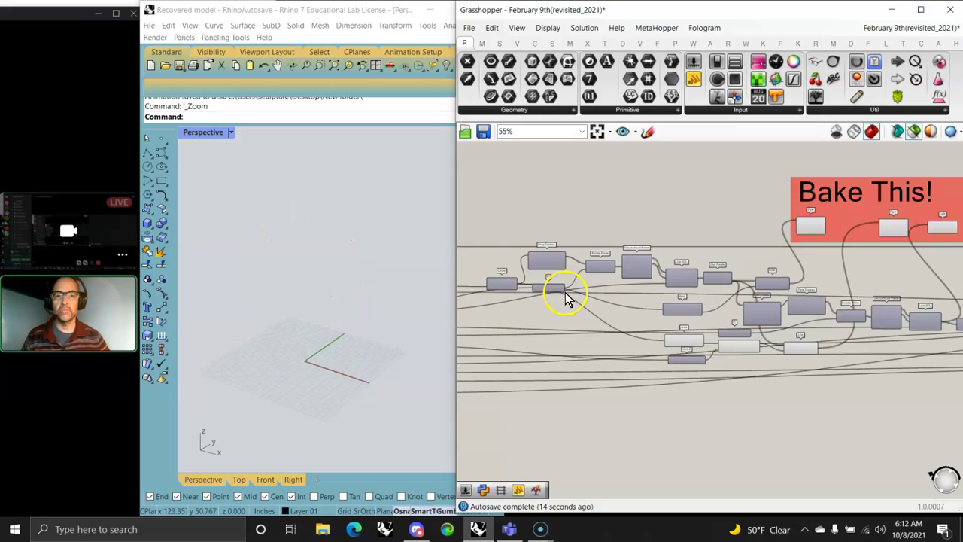
pyautogui.scroll(1, 568, 300)
pyautogui.moveTo(568, 299); pyautogui.dragTo(627, 314, button='right')
pyautogui.moveTo(813, 294); pyautogui.dragTo(619, 261, button='right')
pyautogui.scroll(-4, 643, 253)
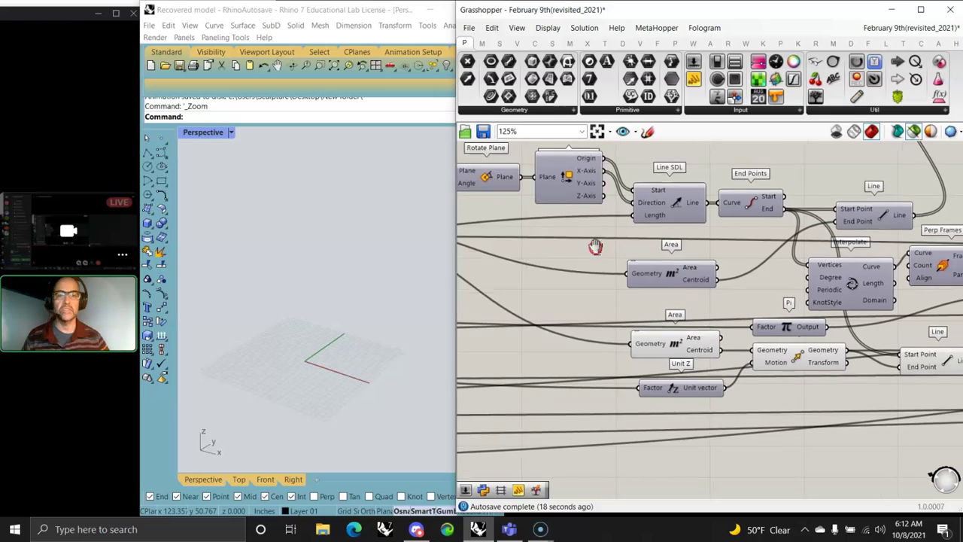
pyautogui.scroll(2, 576, 240)
pyautogui.moveTo(714, 300)
pyautogui.mouseDown(button='right')
pyautogui.moveTo(620, 306)
pyautogui.moveTo(567, 324)
pyautogui.mouseUp(button='right')
pyautogui.moveTo(786, 334); pyautogui.dragTo(669, 339, button='right')
pyautogui.moveTo(806, 383)
pyautogui.mouseDown(button='right')
pyautogui.moveTo(763, 404)
pyautogui.moveTo(651, 420)
pyautogui.mouseUp(button='right')
pyautogui.moveTo(823, 413); pyautogui.dragTo(581, 383, button='right')
pyautogui.moveTo(862, 378)
pyautogui.mouseDown(button='right')
pyautogui.moveTo(770, 350)
pyautogui.moveTo(669, 341)
pyautogui.mouseUp(button='right')
pyautogui.moveTo(848, 402); pyautogui.dragTo(656, 380, button='right')
pyautogui.moveTo(769, 320); pyautogui.dragTo(607, 350, button='right')
pyautogui.moveTo(778, 326); pyautogui.dragTo(615, 309, button='right')
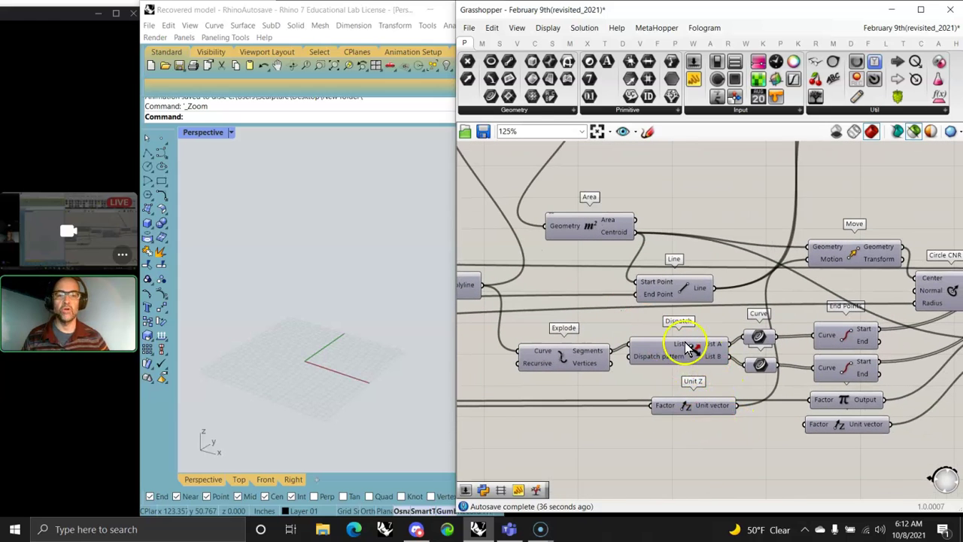
# Look through the available List components of the Sets category, including Dispatch and Pick'n'Choose
pyautogui.click(497, 41)
pyautogui.click(513, 110)
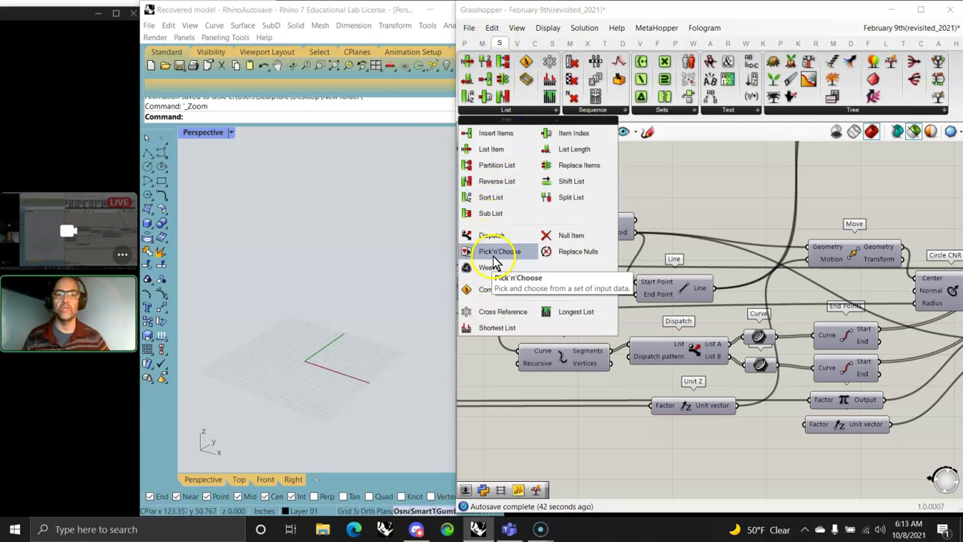
pyautogui.click(665, 443)
# Preview the 4Point Surface, Boundary Surfaces and Pipe outputs in the Bake This! group and trace the wires feeding its components
pyautogui.moveTo(817, 424); pyautogui.dragTo(570, 393, button='right')
pyautogui.moveTo(820, 376); pyautogui.dragTo(677, 382, button='right')
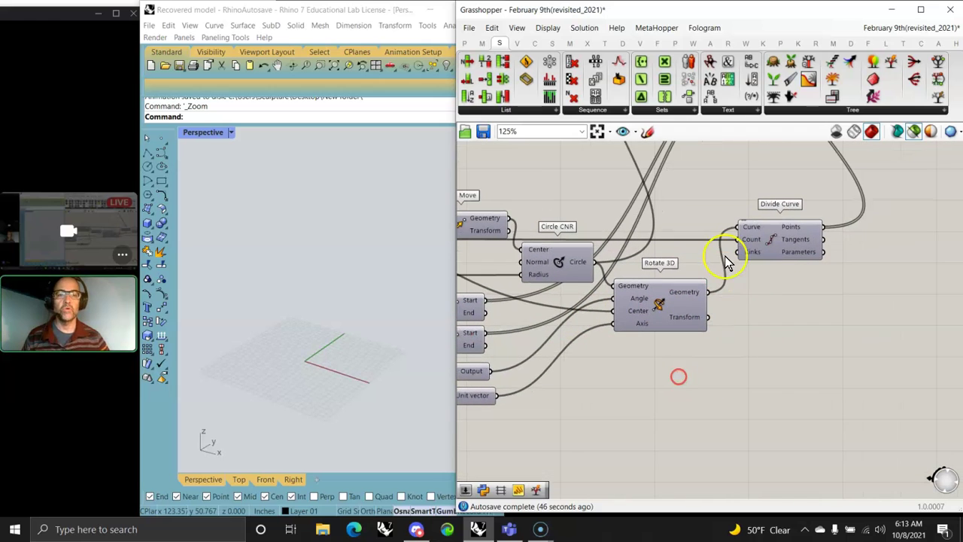
pyautogui.moveTo(740, 162); pyautogui.dragTo(765, 387, button='right')
pyautogui.scroll(-2, 686, 327)
pyautogui.click(824, 292)
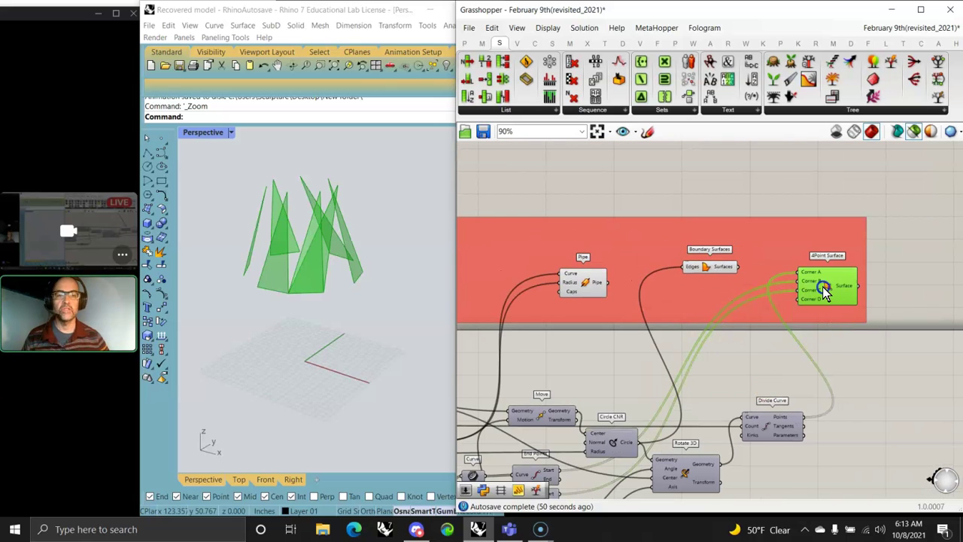
pyautogui.click(692, 273)
pyautogui.click(586, 289)
pyautogui.moveTo(572, 322); pyautogui.dragTo(740, 275, button='right')
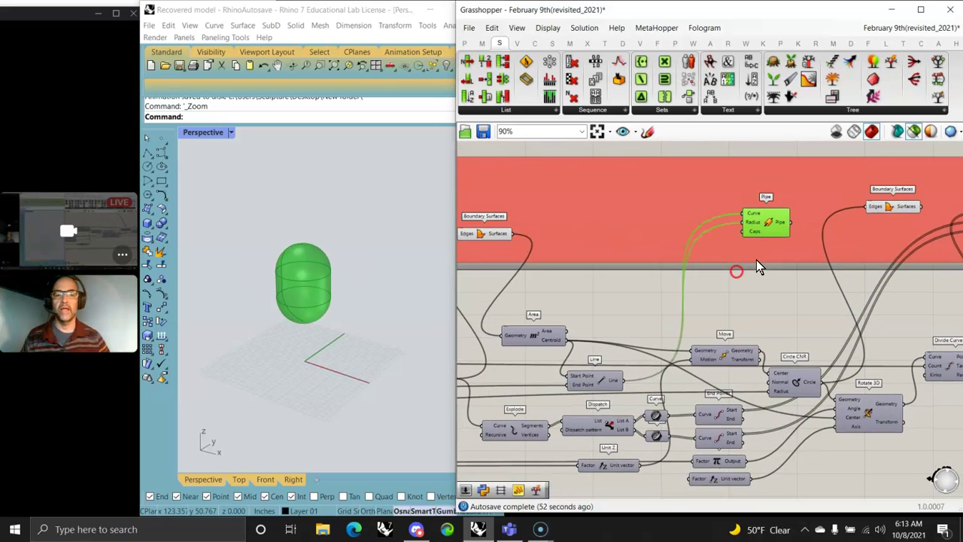
pyautogui.scroll(-3, 658, 288)
pyautogui.scroll(3, 672, 256)
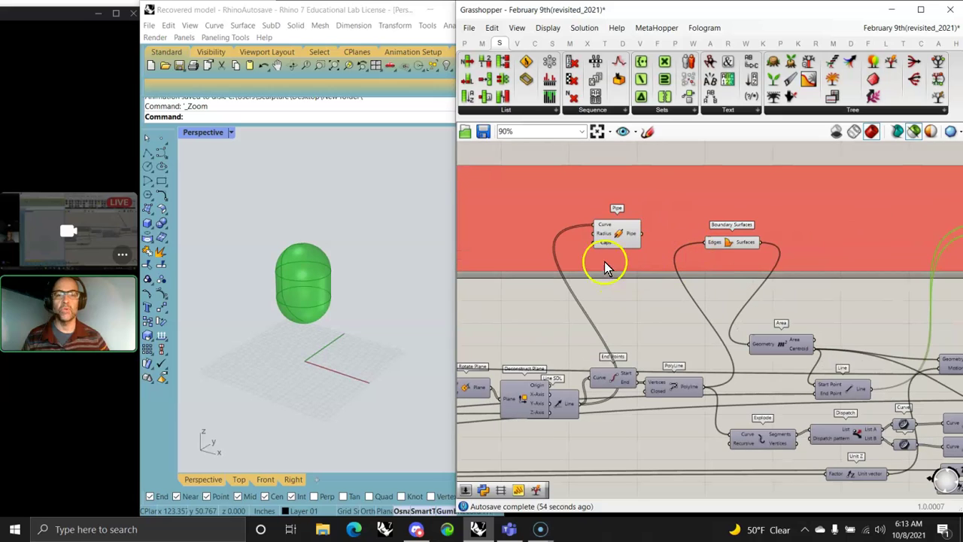
pyautogui.moveTo(621, 236); pyautogui.dragTo(581, 298, button='right')
pyautogui.scroll(-1, 592, 301)
pyautogui.scroll(1, 581, 298)
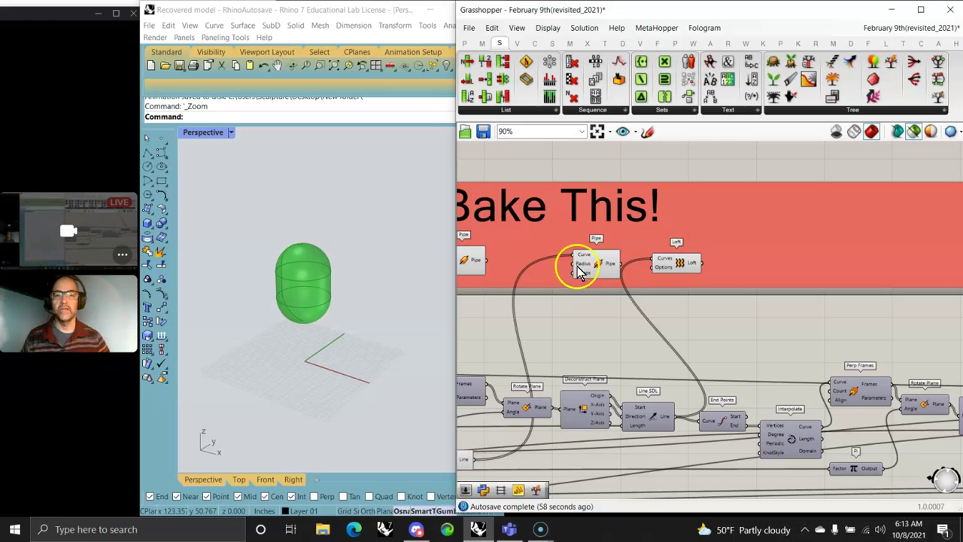
# Select the entire February 9th definition and combine its components into one group
pyautogui.scroll(-4, 640, 371)
pyautogui.moveTo(640, 379); pyautogui.dragTo(703, 296, button='right')
pyautogui.scroll(3, 726, 279)
pyautogui.scroll(-4, 728, 285)
pyautogui.scroll(-2, 728, 285)
pyautogui.moveTo(878, 325); pyautogui.dragTo(511, 244)
pyautogui.rightClick(516, 211)
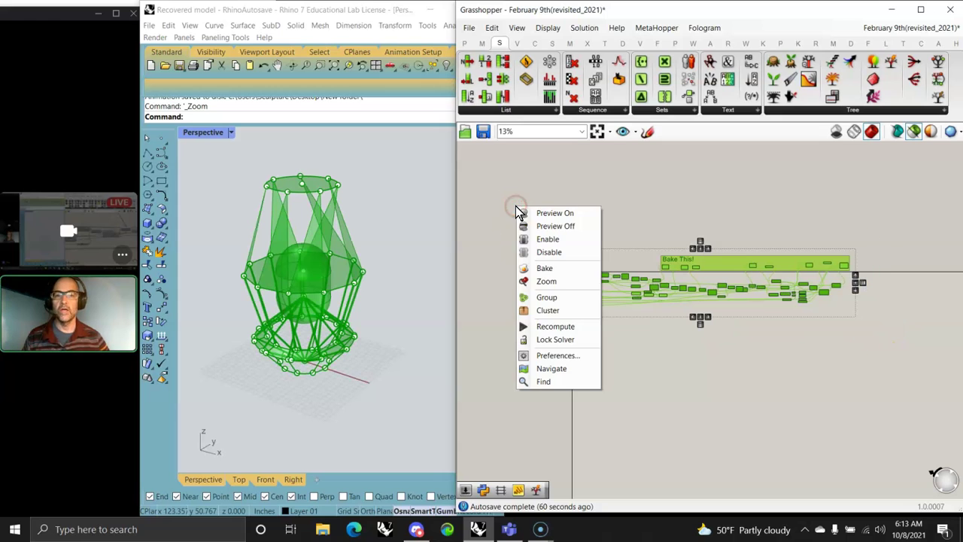
pyautogui.click(547, 299)
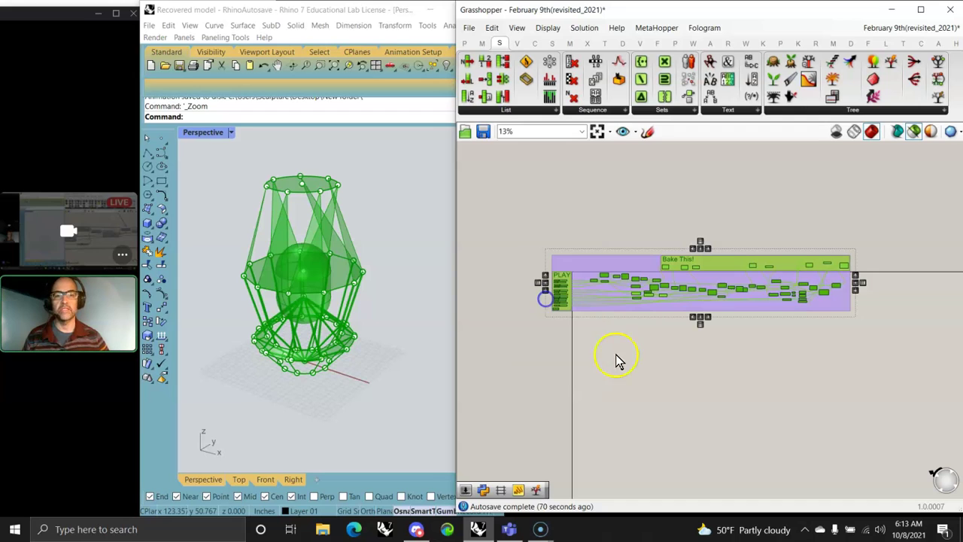
# Change the new group's colour from purple to yellow-green and move the grouped February 9th definition slightly on the canvas
pyautogui.rightClick(769, 306)
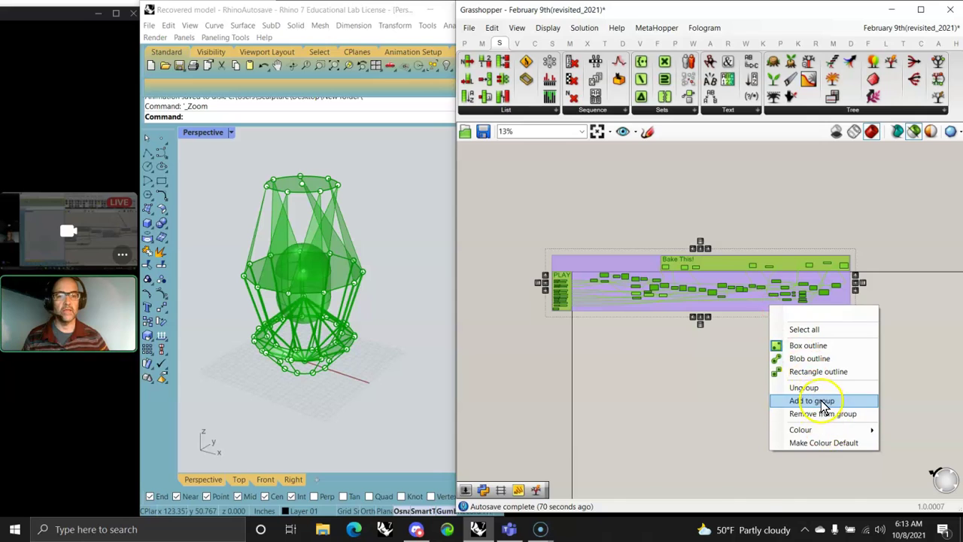
pyautogui.moveTo(807, 433)
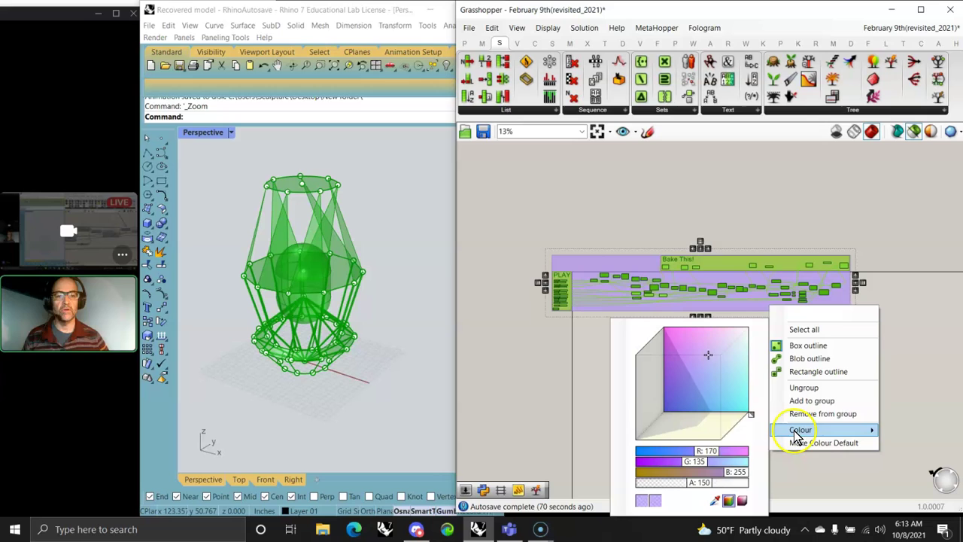
pyautogui.moveTo(736, 412); pyautogui.dragTo(747, 415)
pyautogui.click(494, 396)
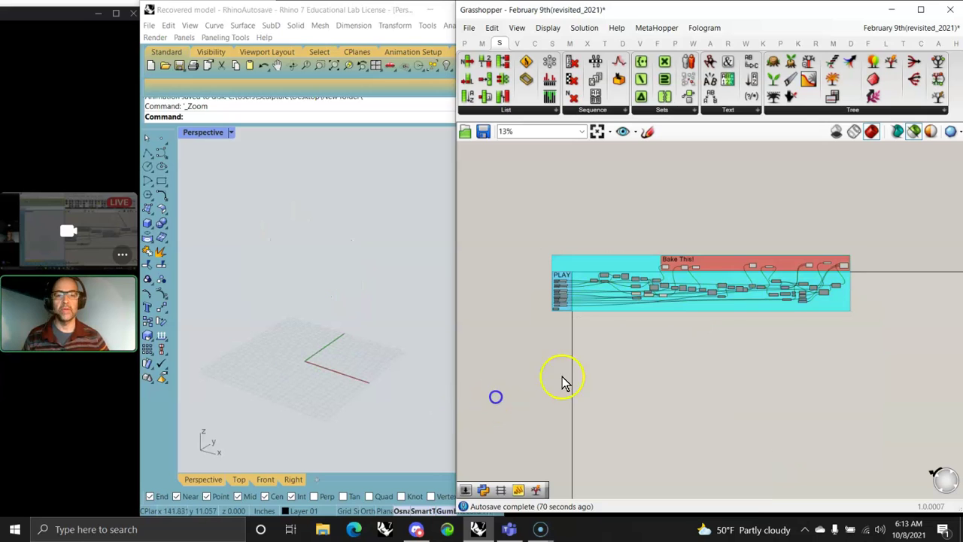
pyautogui.moveTo(672, 318); pyautogui.dragTo(693, 332)
# Open the CupolaUnited Feb 3rd(revisited_2021) definition
pyautogui.click(470, 29)
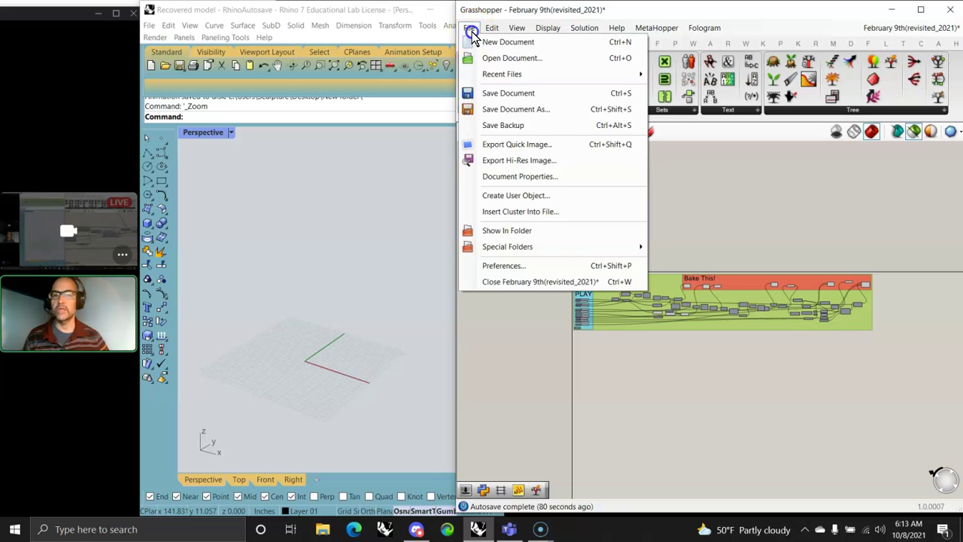
pyautogui.click(496, 59)
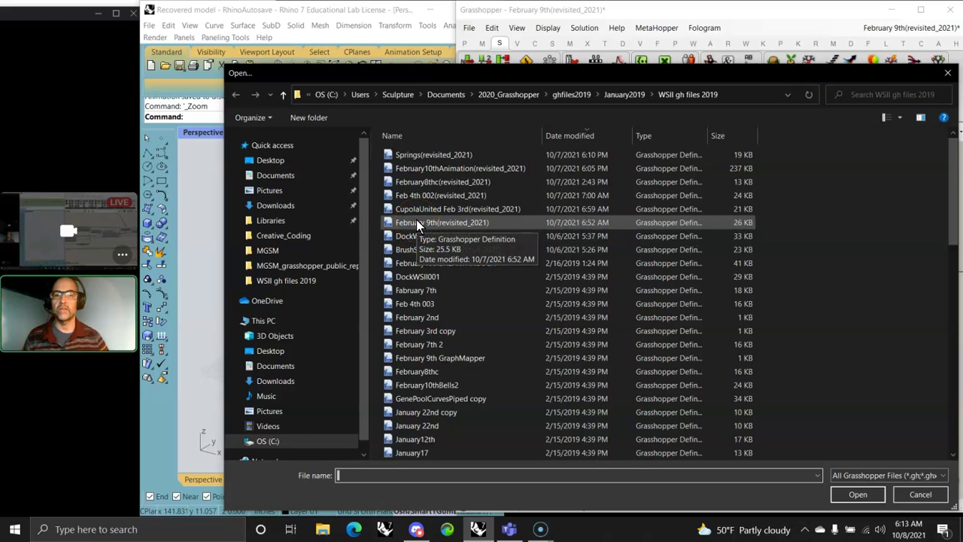
pyautogui.click(410, 209)
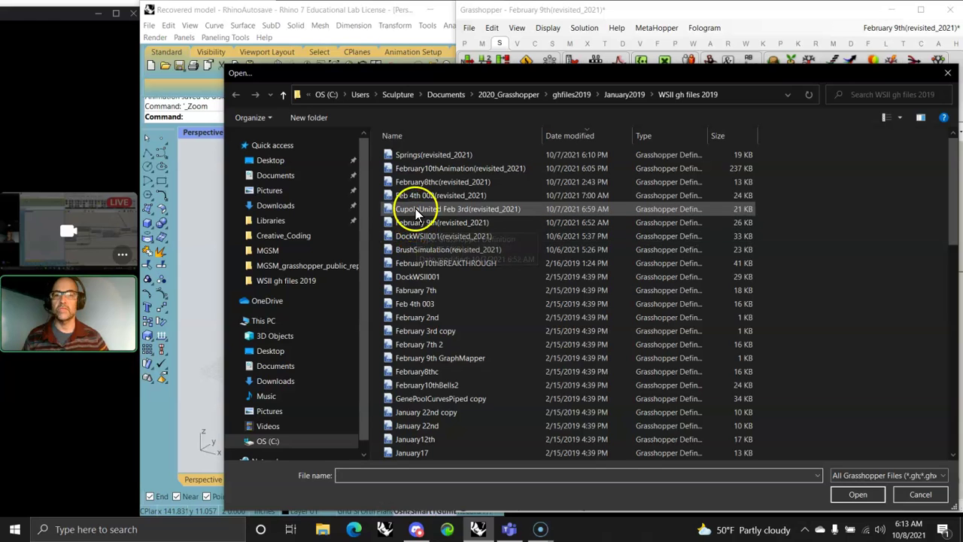
pyautogui.click(867, 493)
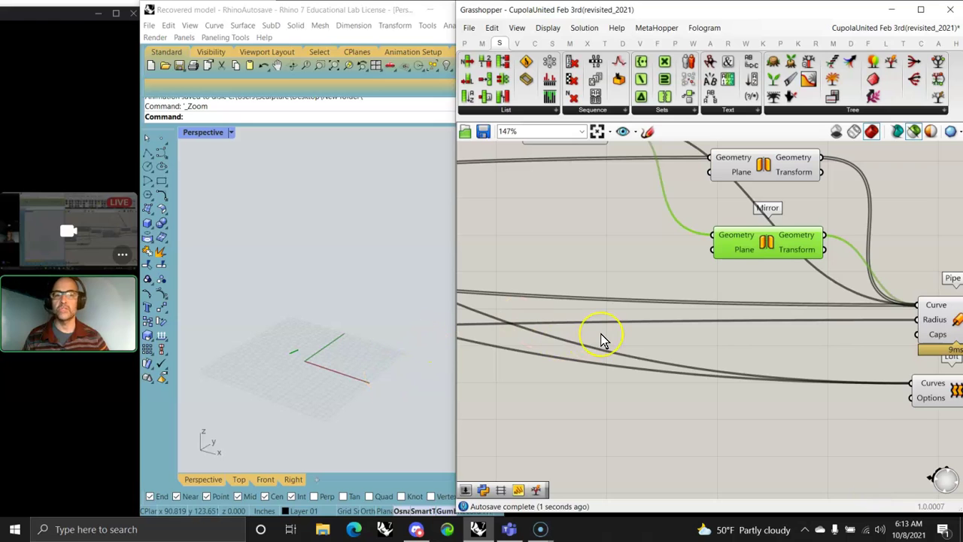
# Turn off the selected-only preview and view the full cupola model up close in Perspective
pyautogui.scroll(-3, 601, 339)
pyautogui.click(914, 131)
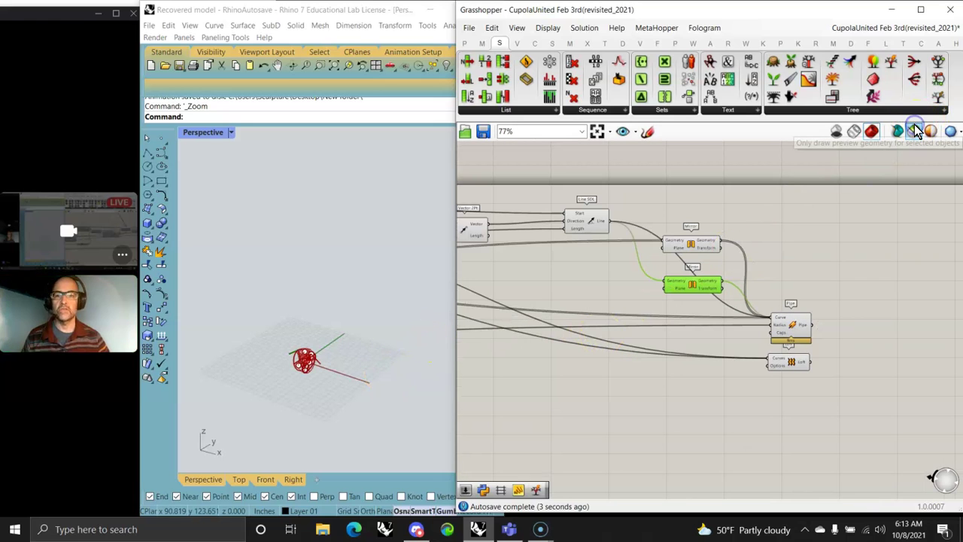
pyautogui.scroll(5, 319, 385)
pyautogui.scroll(2, 329, 384)
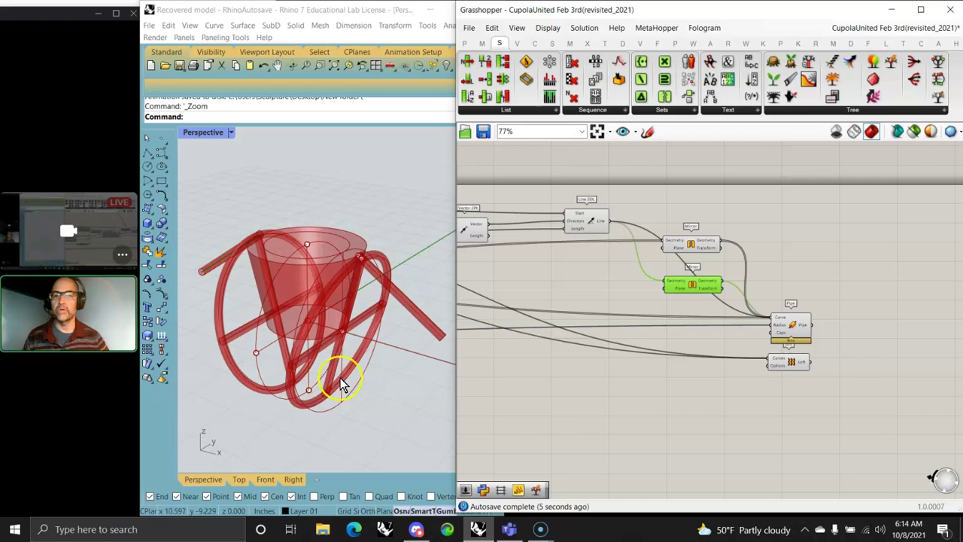
# Preview only the selected Pipe and Loft geometry, check the Vector 2Pt component the same way, and turn the selected-only preview off
pyautogui.moveTo(564, 387); pyautogui.dragTo(673, 344, button='right')
pyautogui.moveTo(931, 355); pyautogui.dragTo(895, 245)
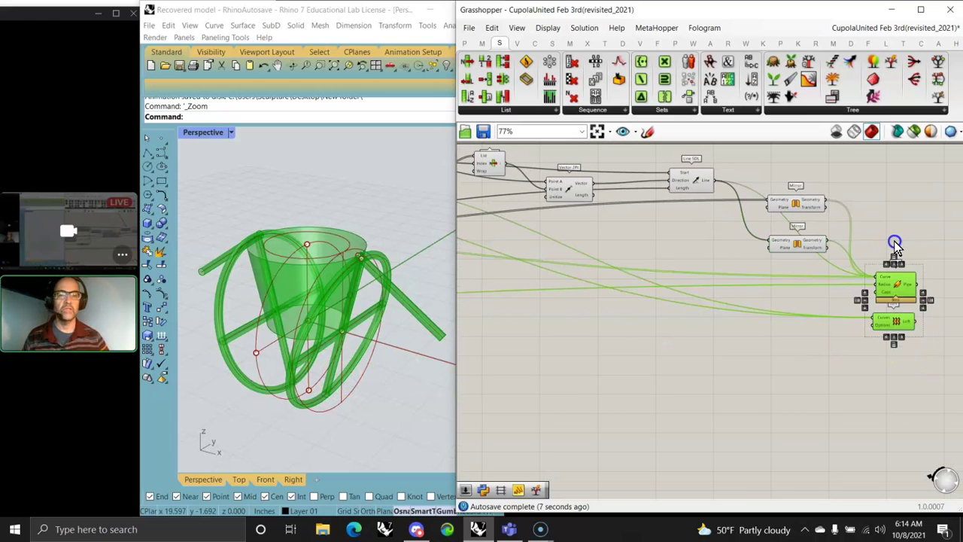
pyautogui.click(914, 132)
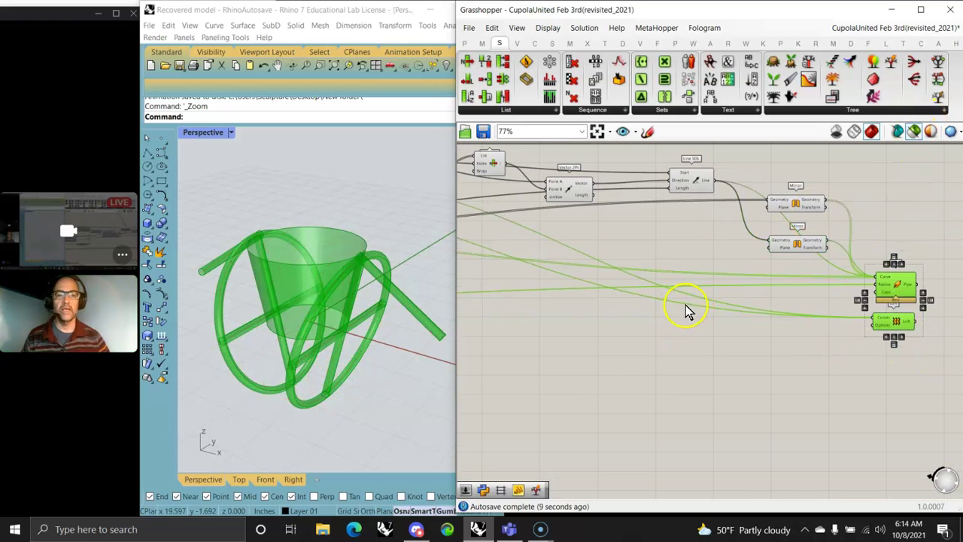
pyautogui.moveTo(561, 329); pyautogui.dragTo(683, 346, button='right')
pyautogui.click(690, 206)
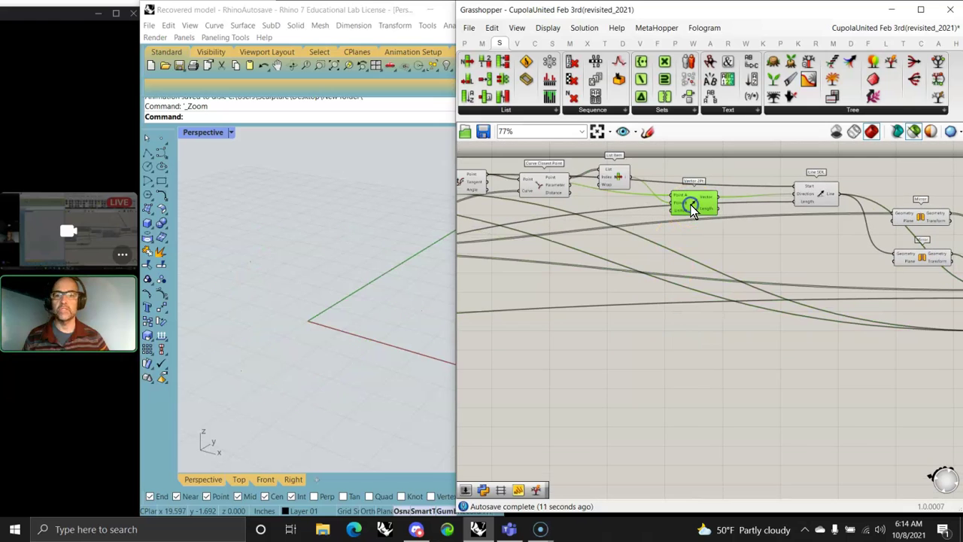
pyautogui.click(899, 132)
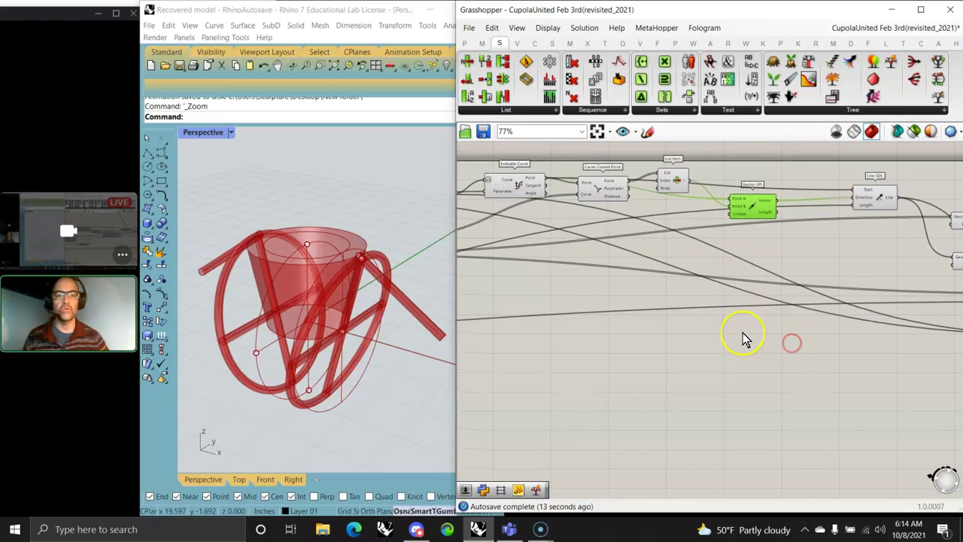
# Disable the preview of all components in the definition and display only the geometry of the selected Pipe and Loft components
pyautogui.scroll(-3, 748, 331)
pyautogui.scroll(-3, 711, 369)
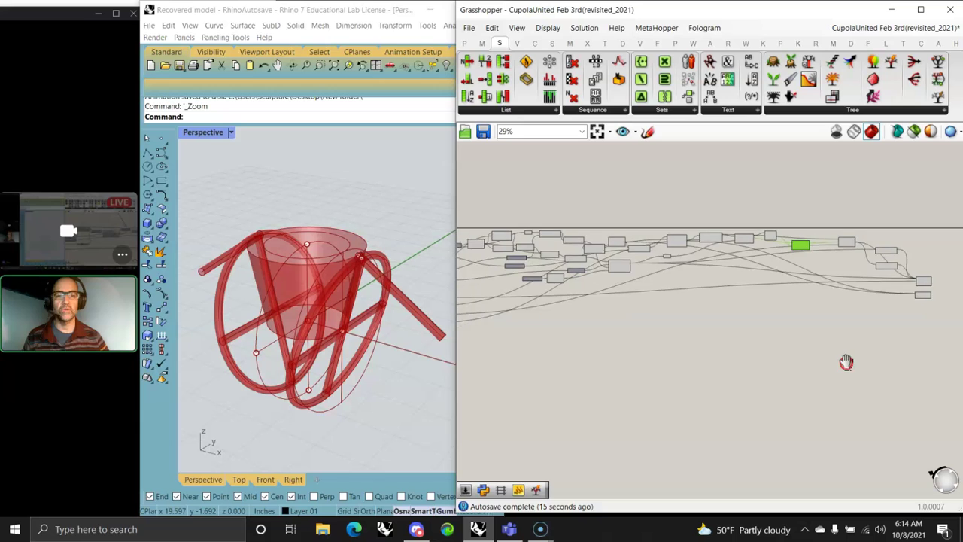
pyautogui.moveTo(915, 365); pyautogui.dragTo(516, 208)
pyautogui.rightClick(518, 208)
pyautogui.click(549, 226)
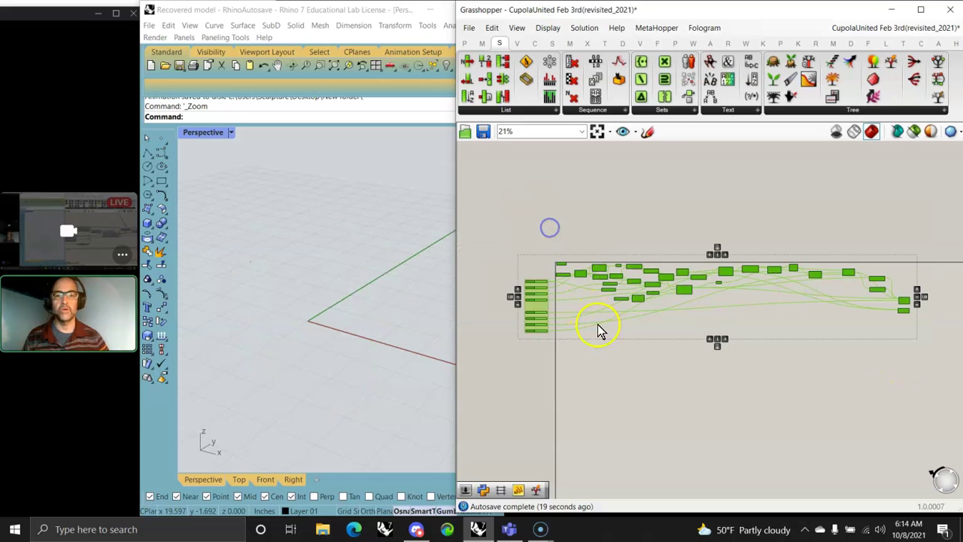
pyautogui.click(600, 365)
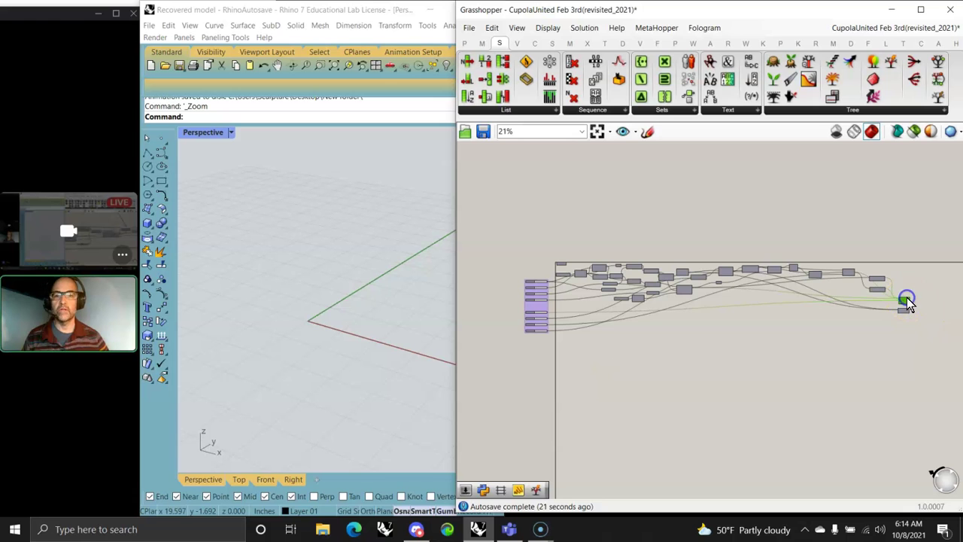
pyautogui.click(896, 258)
pyautogui.click(914, 133)
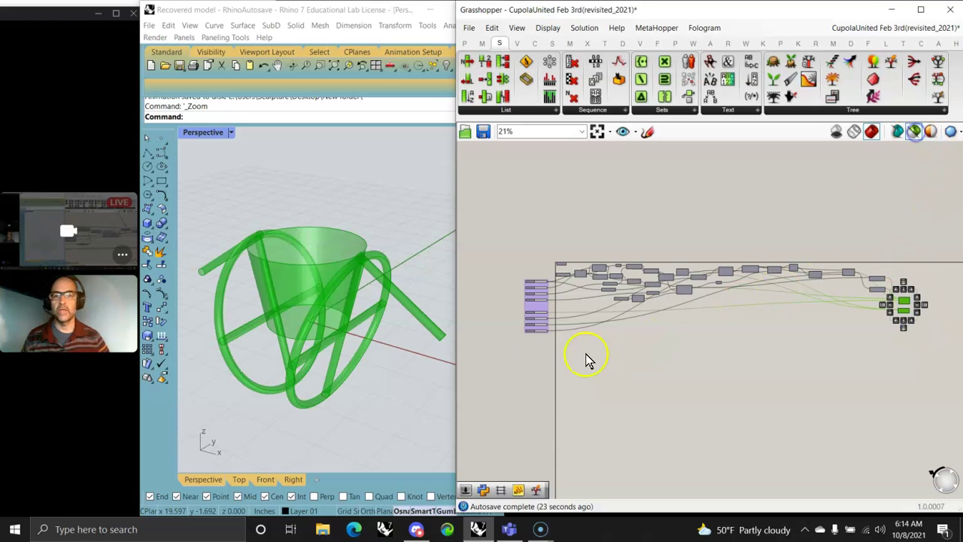
# Set the first number slider in the purple group to 12 and the second to 8
pyautogui.scroll(6, 539, 316)
pyautogui.scroll(1, 539, 316)
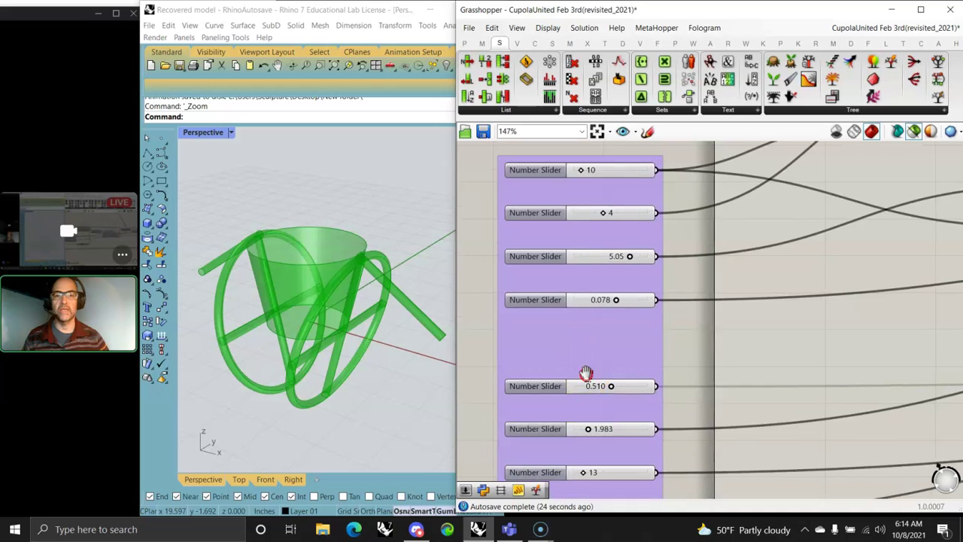
pyautogui.moveTo(582, 372); pyautogui.dragTo(564, 354, button='right')
pyautogui.scroll(-1, 570, 359)
pyautogui.moveTo(559, 180)
pyautogui.mouseDown()
pyautogui.moveTo(576, 181)
pyautogui.moveTo(561, 185)
pyautogui.mouseUp()
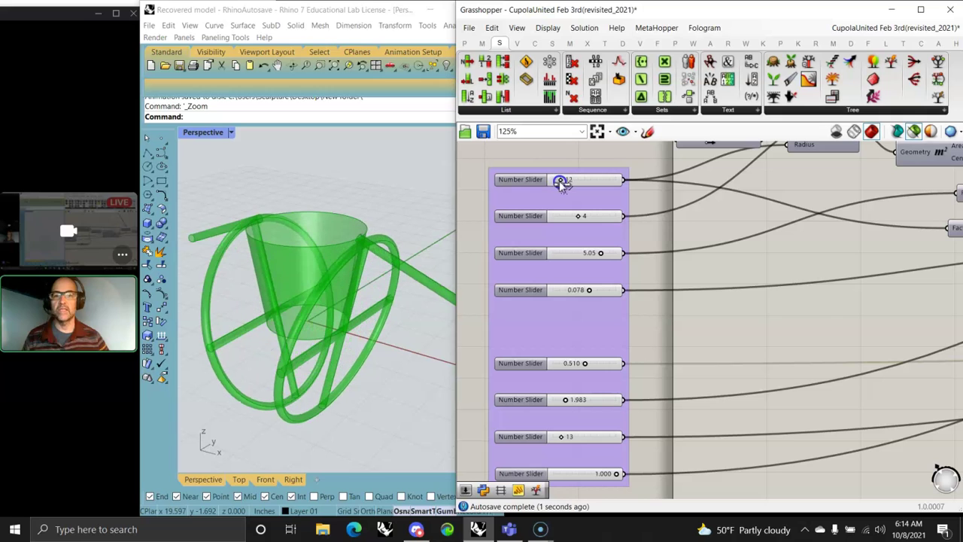
pyautogui.moveTo(580, 219); pyautogui.dragTo(602, 220)
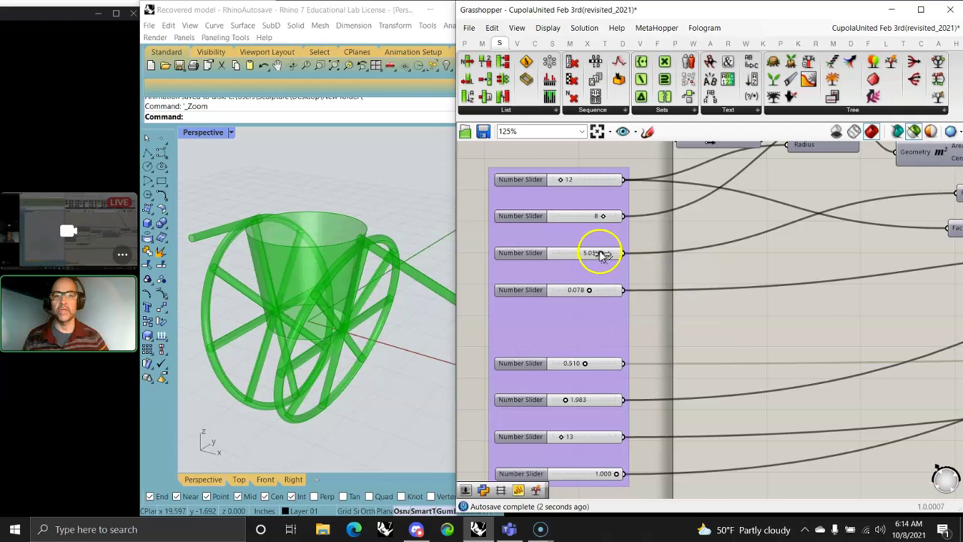
# Set the third, fourth and fifth number sliders in the purple group to 5.37, 0.030 and 0.542
pyautogui.moveTo(602, 256); pyautogui.dragTo(572, 256)
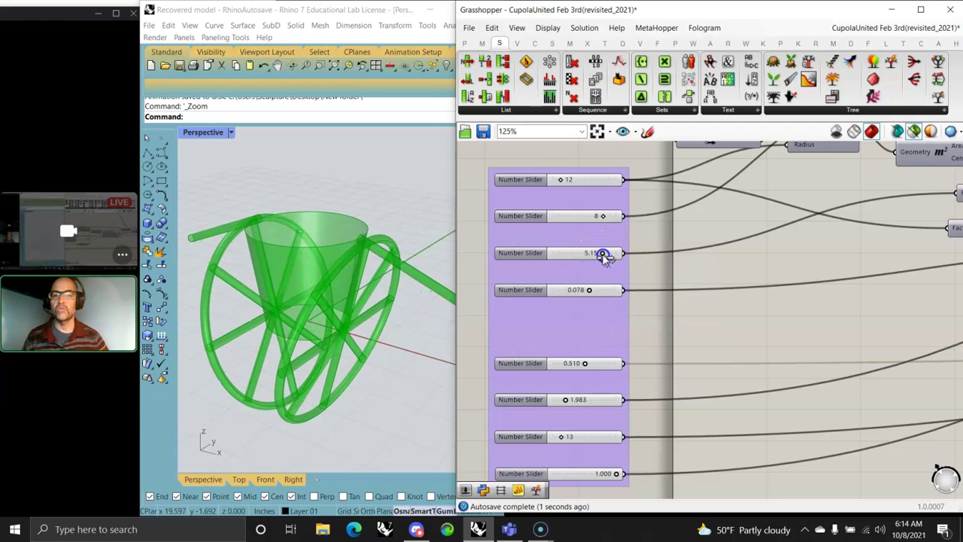
pyautogui.moveTo(604, 256); pyautogui.dragTo(606, 253)
pyautogui.click(590, 292)
pyautogui.moveTo(591, 294)
pyautogui.mouseDown()
pyautogui.moveTo(607, 294)
pyautogui.moveTo(563, 294)
pyautogui.moveTo(589, 293)
pyautogui.mouseUp()
pyautogui.moveTo(594, 366)
pyautogui.mouseDown()
pyautogui.moveTo(608, 365)
pyautogui.moveTo(586, 367)
pyautogui.mouseUp()
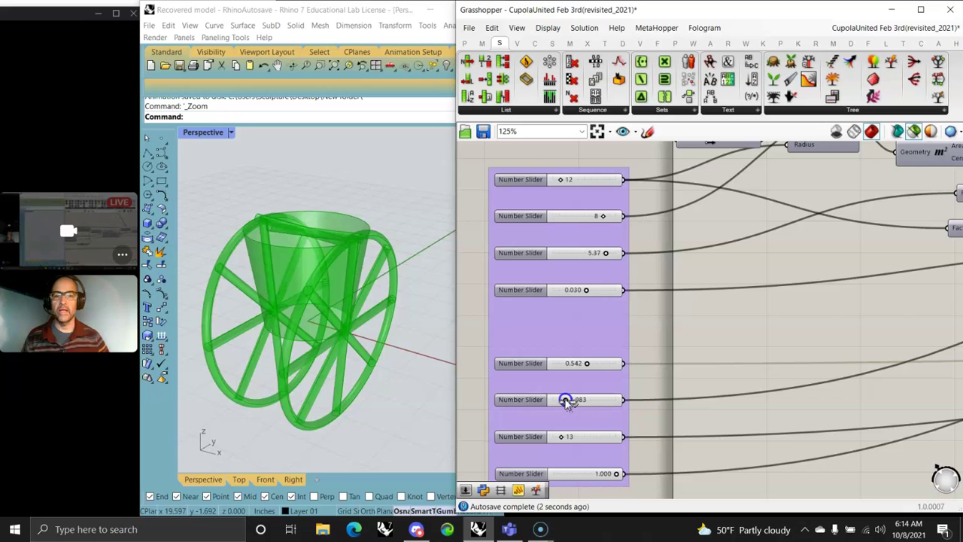
# Set the sixth and eighth number sliders in the purple group to 0.000 and the seventh to 12
pyautogui.moveTo(568, 402)
pyautogui.mouseDown()
pyautogui.moveTo(602, 400)
pyautogui.moveTo(551, 403)
pyautogui.mouseUp()
pyautogui.moveTo(565, 439)
pyautogui.mouseDown()
pyautogui.moveTo(553, 437)
pyautogui.moveTo(564, 440)
pyautogui.mouseUp()
pyautogui.click(604, 474)
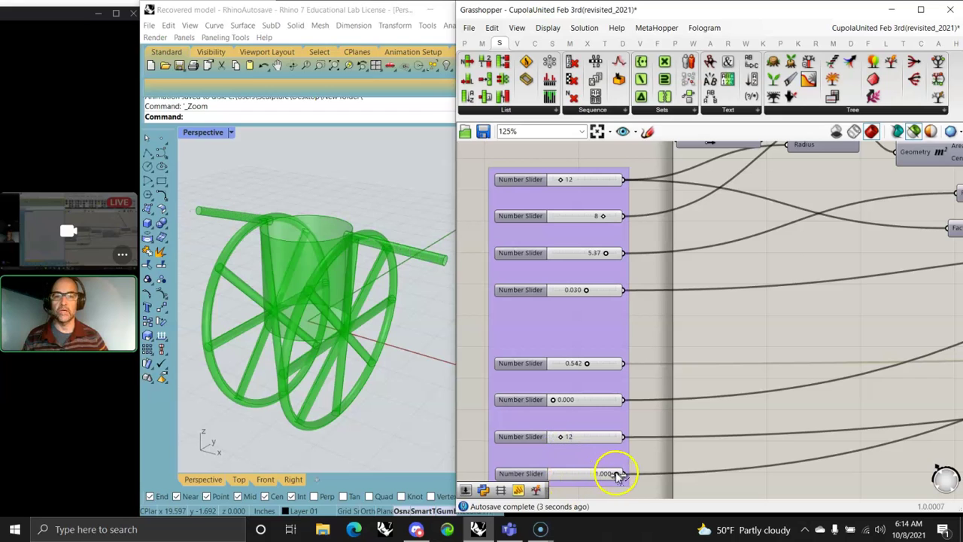
pyautogui.moveTo(615, 474); pyautogui.dragTo(550, 466)
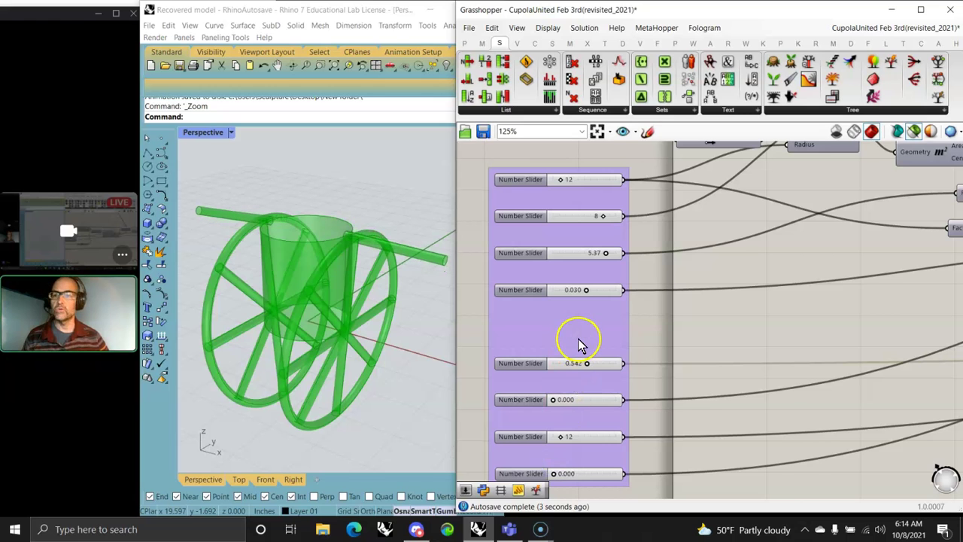
# Preview the wheel's construction one component at a time: Circle CNR, Divide Curve, Area and the spoke Line
pyautogui.scroll(-4, 580, 343)
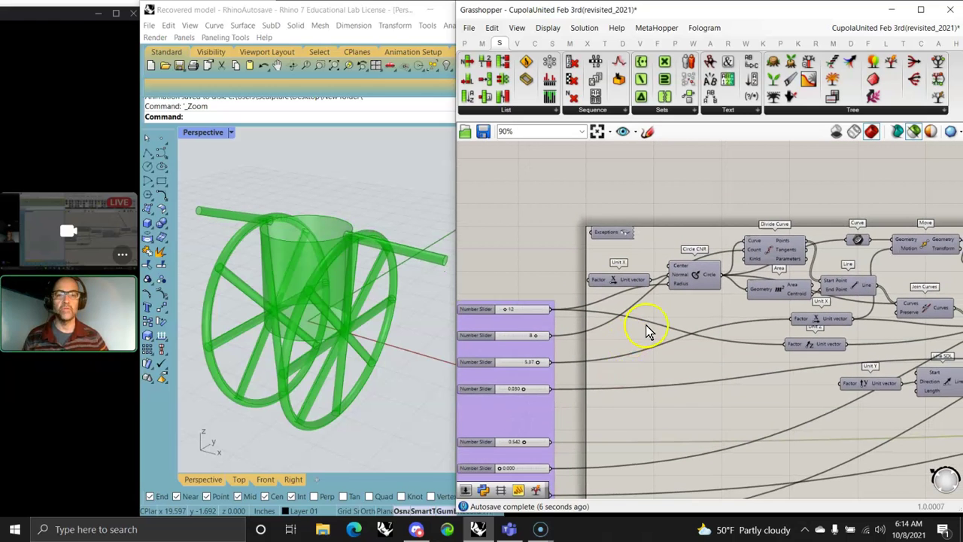
pyautogui.click(694, 277)
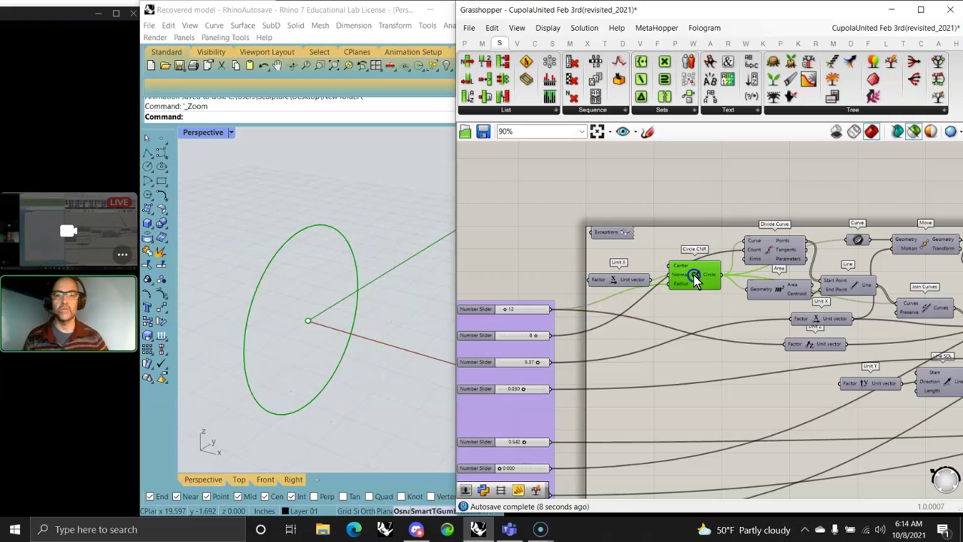
pyautogui.moveTo(434, 334); pyautogui.dragTo(400, 364, button='right')
pyautogui.click(664, 290)
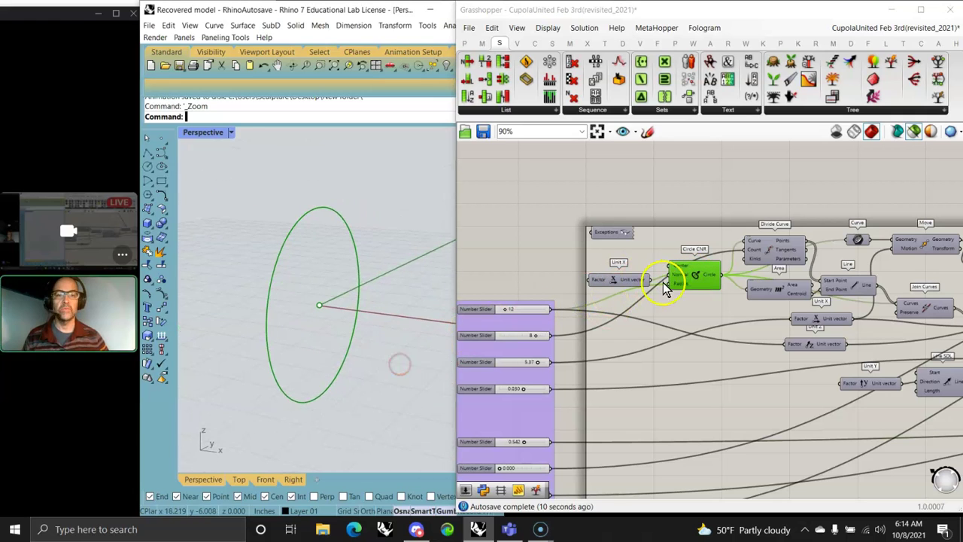
pyautogui.click(776, 253)
pyautogui.moveTo(784, 361); pyautogui.dragTo(628, 241, button='right')
pyautogui.click(615, 230)
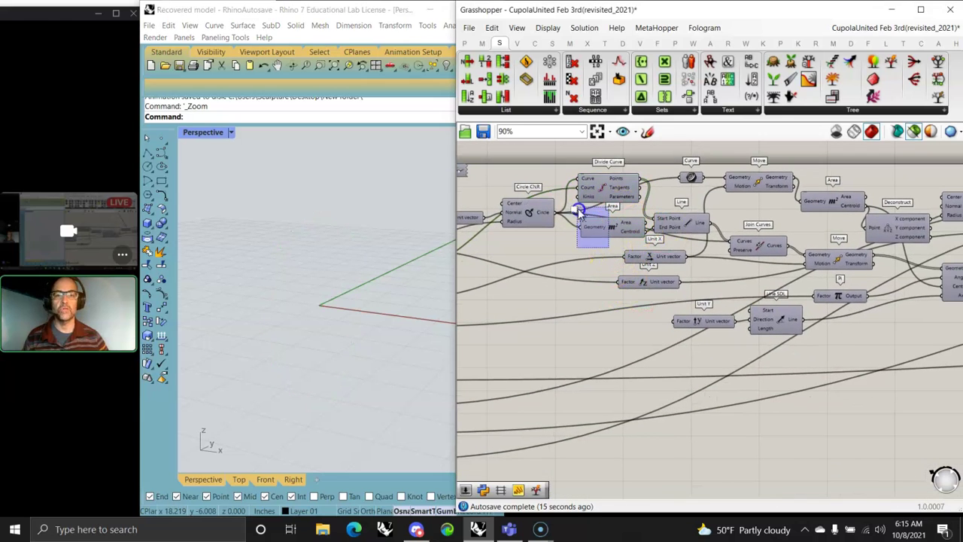
pyautogui.keyDown('shift'); pyautogui.click(580, 185); pyautogui.keyUp('shift')
pyautogui.click(681, 224)
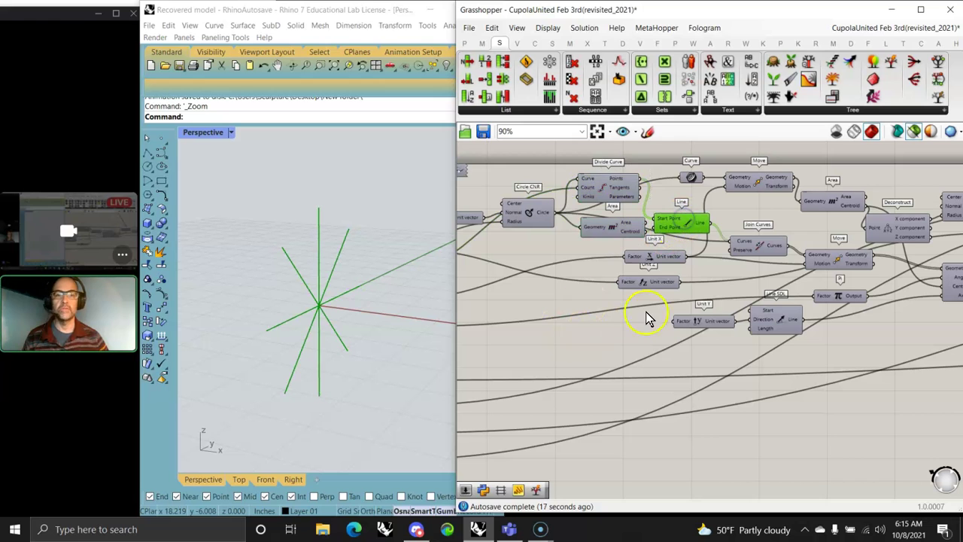
# Preview the outputs of the upper Move, Join Curves, Line SDL, Area and Deconstruct components in turn
pyautogui.moveTo(665, 316); pyautogui.dragTo(602, 388, button='right')
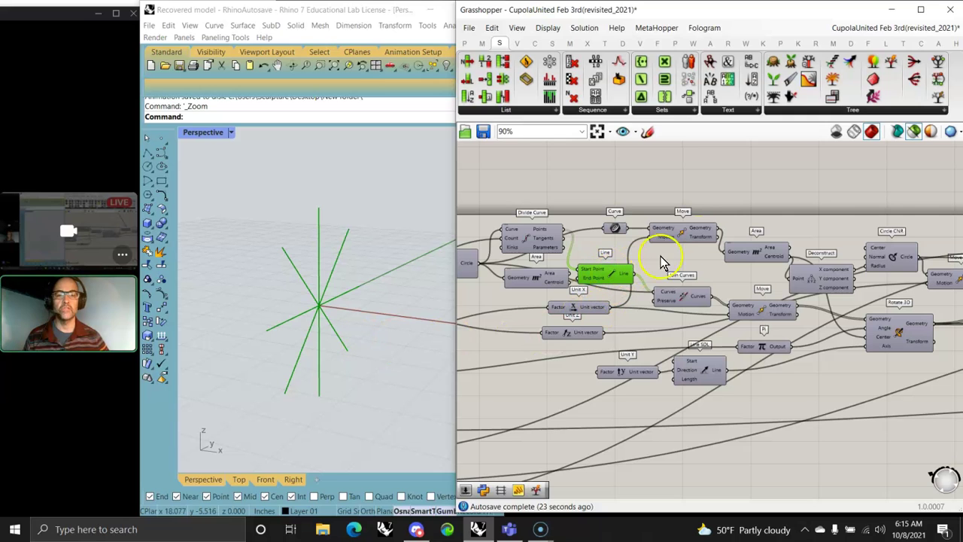
pyautogui.click(680, 238)
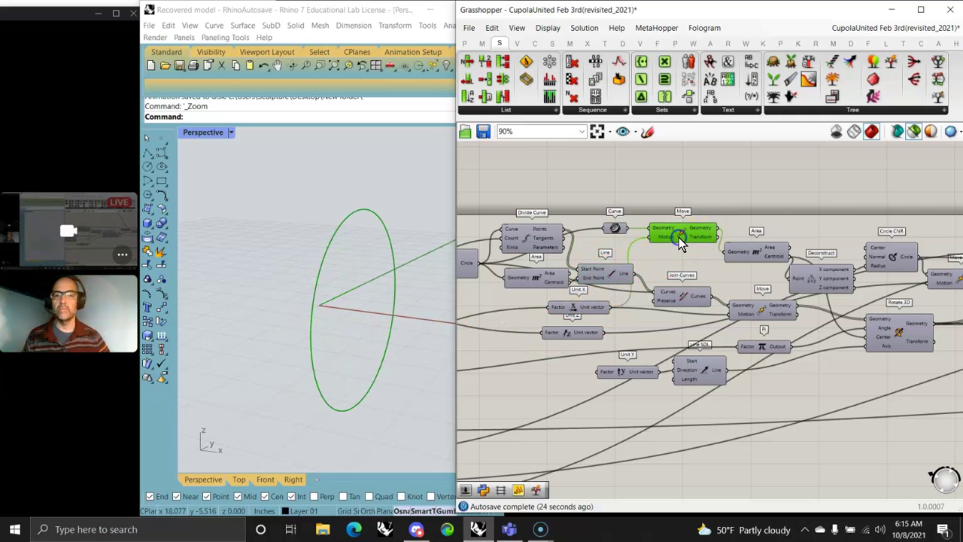
pyautogui.click(683, 298)
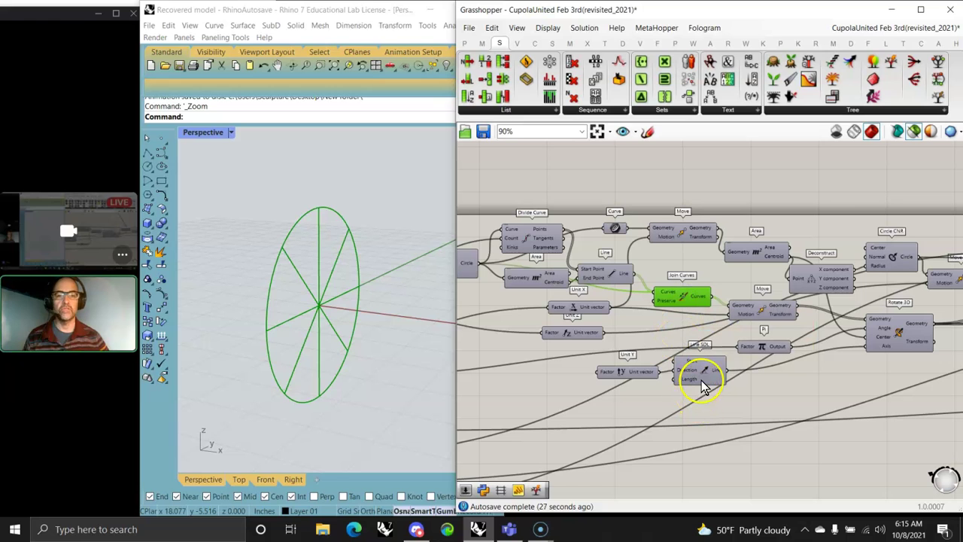
pyautogui.click(699, 372)
pyautogui.click(756, 252)
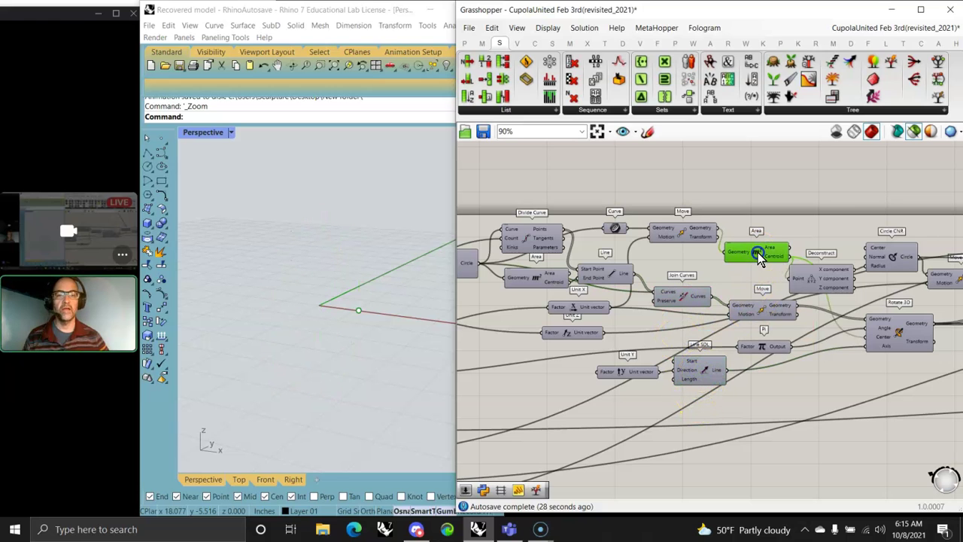
pyautogui.click(831, 284)
pyautogui.moveTo(825, 393); pyautogui.dragTo(649, 378, button='right')
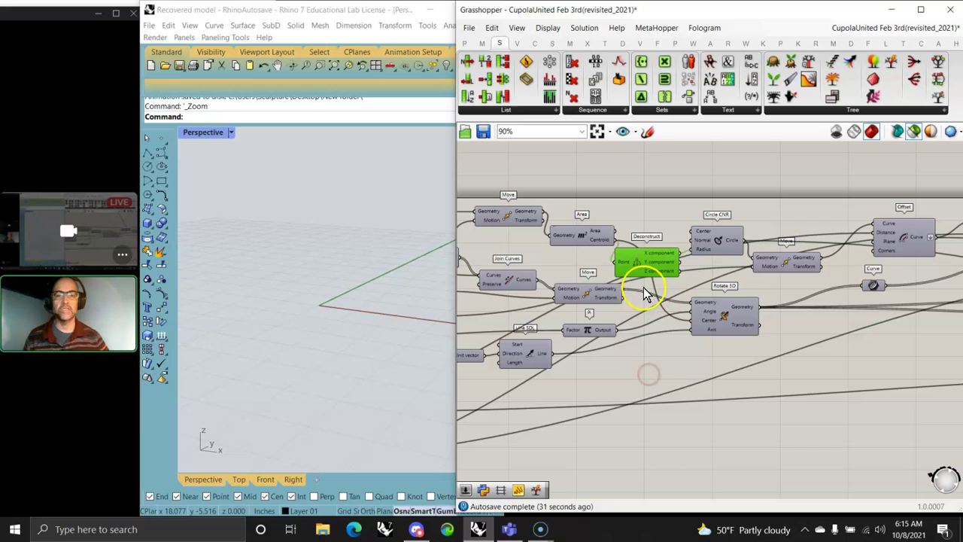
# Preview the second Circle CNR, the Move component fed by it and the Offset component while viewing the model from above
pyautogui.scroll(-2, 317, 278)
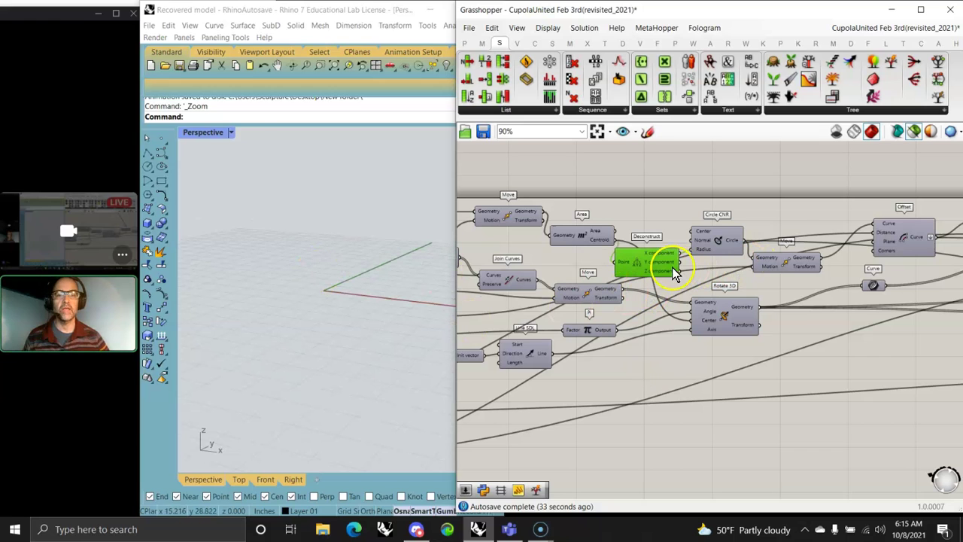
pyautogui.click(707, 252)
pyautogui.moveTo(309, 289); pyautogui.dragTo(301, 342, button='right')
pyautogui.click(784, 265)
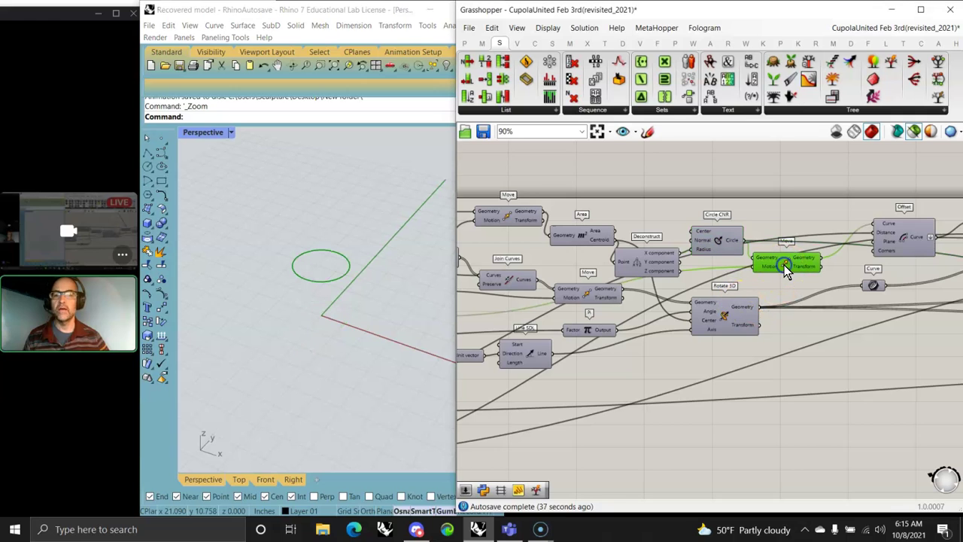
pyautogui.moveTo(878, 337); pyautogui.dragTo(720, 369, button='right')
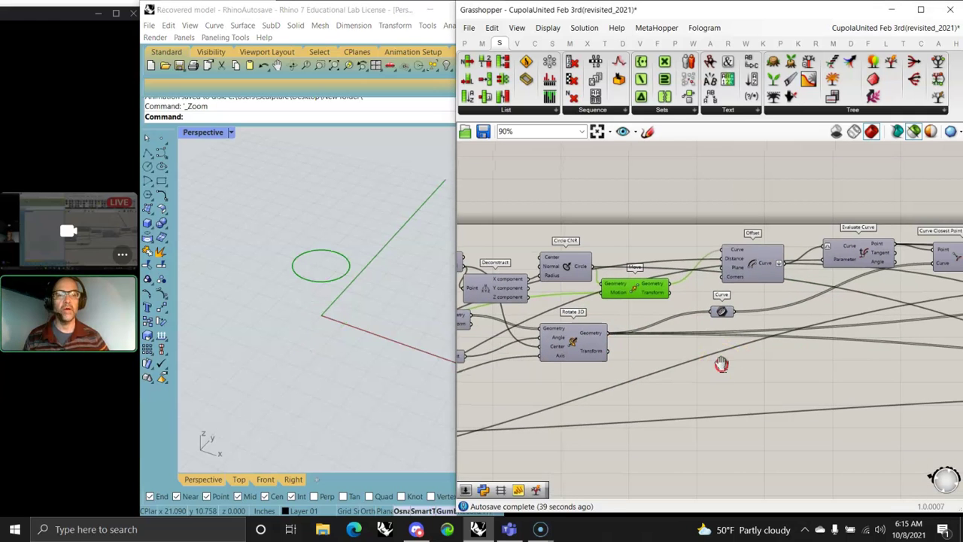
pyautogui.click(754, 267)
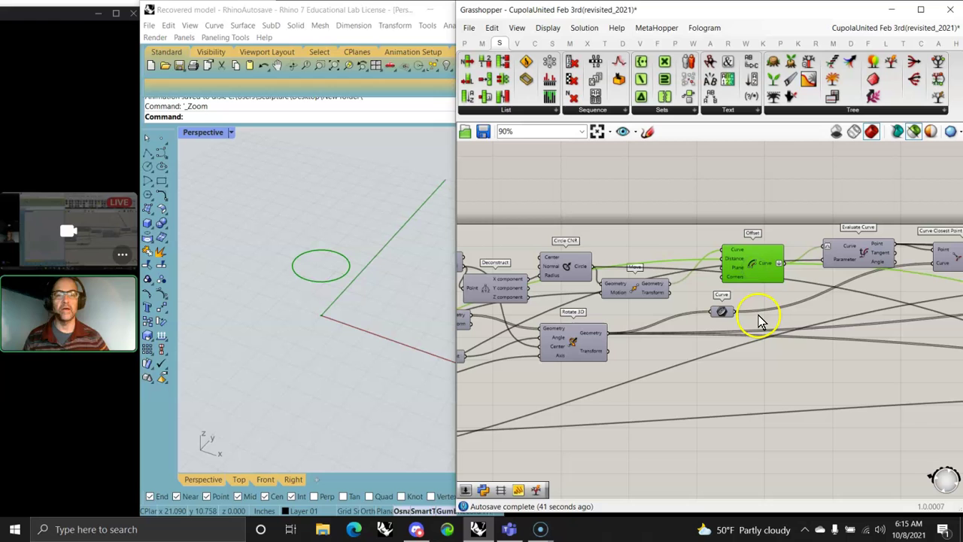
# Preview the Evaluate Curve component's point and examine its Curve and Parameter inputs up close
pyautogui.moveTo(830, 356); pyautogui.dragTo(743, 365, button='right')
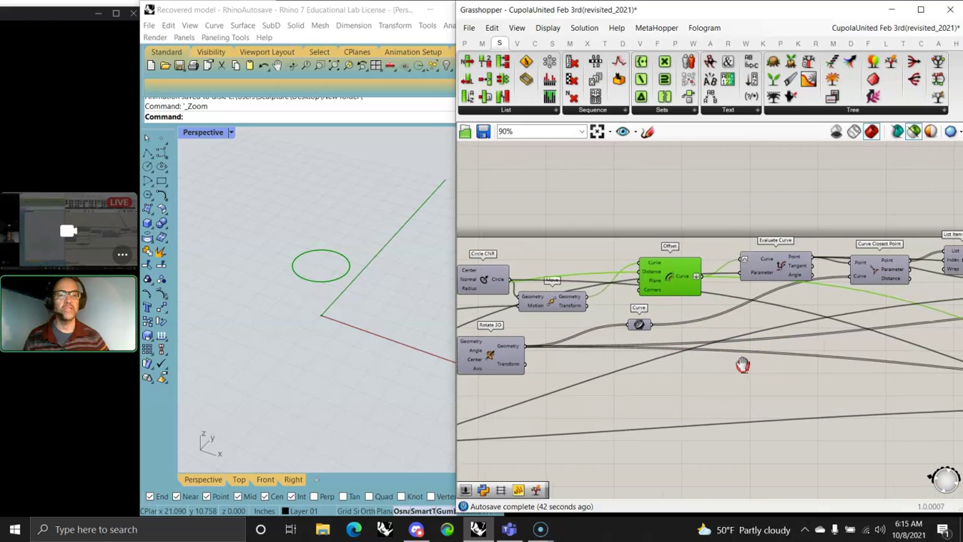
pyautogui.click(782, 264)
pyautogui.scroll(4, 772, 265)
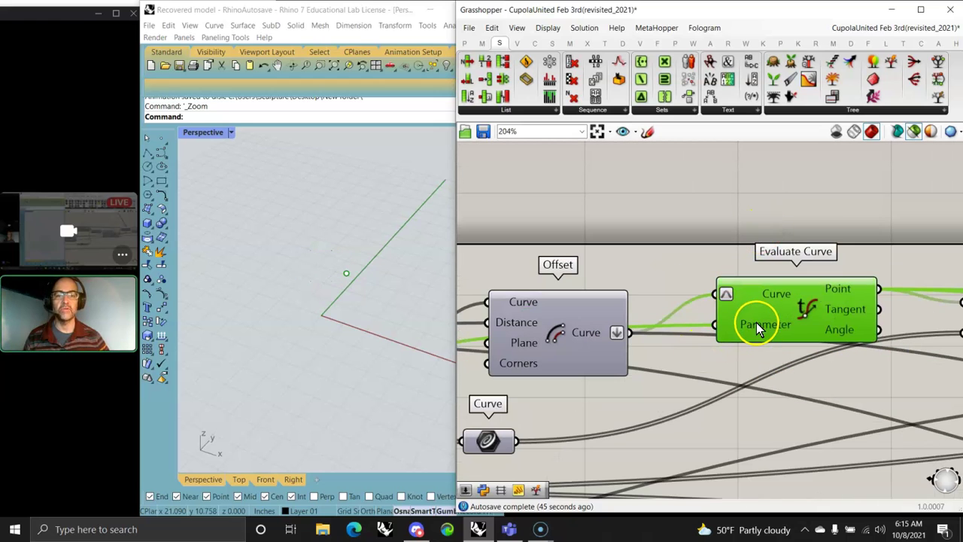
pyautogui.scroll(-4, 767, 333)
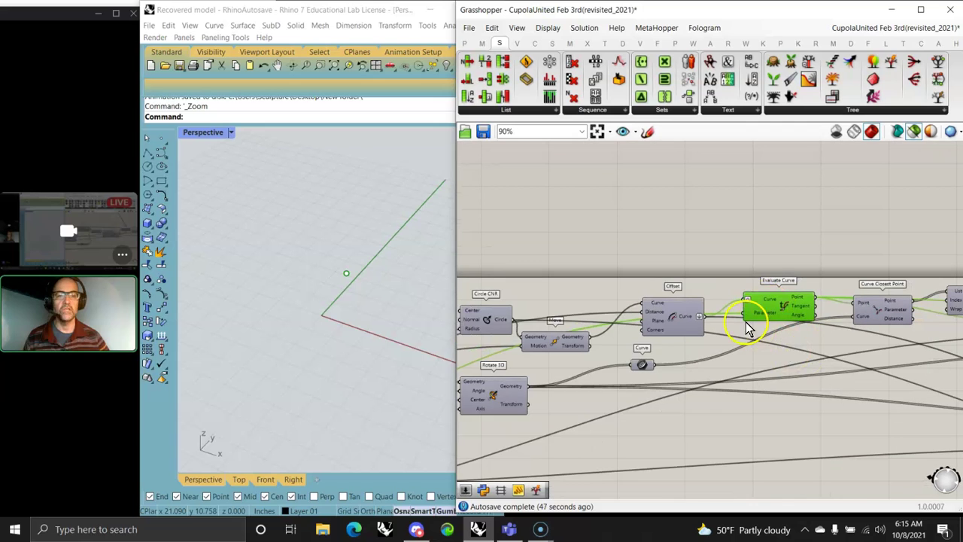
# Vary the eighth number slider to move the Evaluate Curve point along the offset circle
pyautogui.moveTo(745, 322)
pyautogui.mouseDown(button='right')
pyautogui.moveTo(789, 349)
pyautogui.moveTo(699, 355)
pyautogui.moveTo(540, 417)
pyautogui.moveTo(748, 324)
pyautogui.mouseUp(button='right')
pyautogui.moveTo(522, 400); pyautogui.dragTo(717, 303, button='right')
pyautogui.click(602, 276)
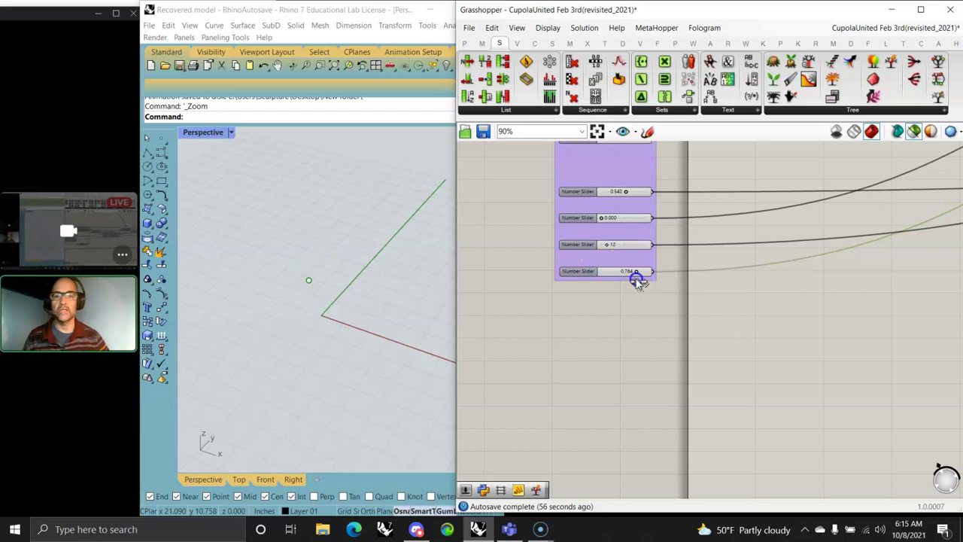
# Return to the Evaluate Curve component and examine the Reparameterize flag on its Curve input
pyautogui.scroll(-5, 630, 283)
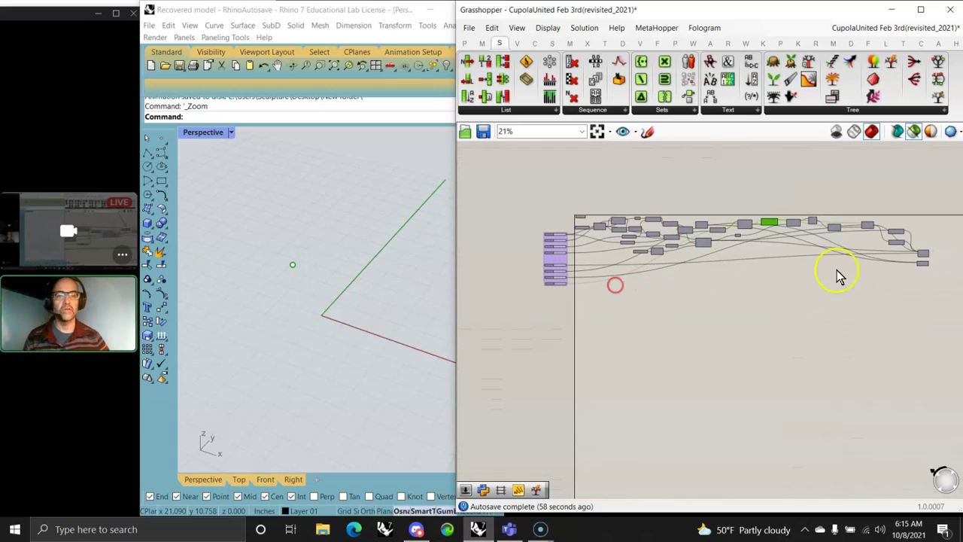
pyautogui.moveTo(761, 275); pyautogui.dragTo(657, 265, button='right')
pyautogui.scroll(8, 657, 265)
pyautogui.moveTo(737, 349); pyautogui.dragTo(683, 408, button='right')
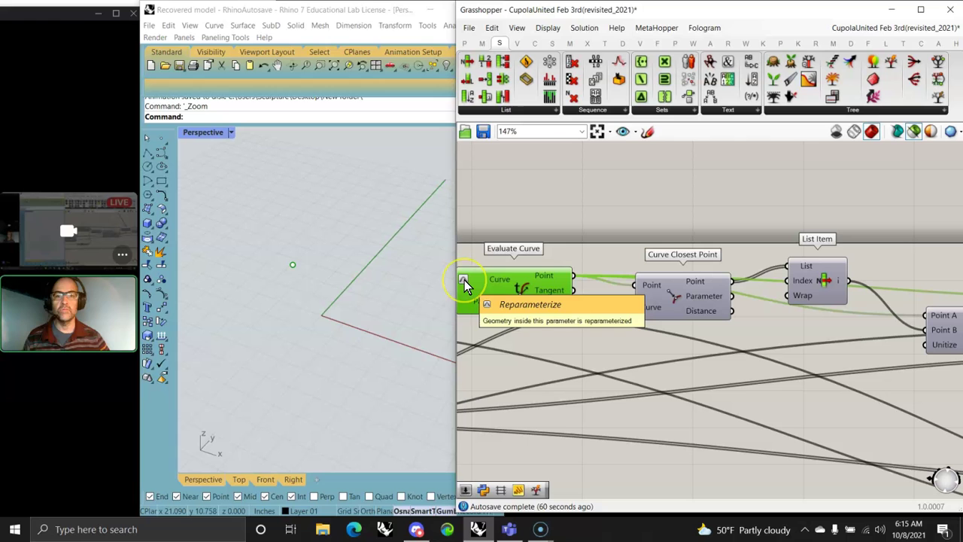
# Preview the Curve Closest Point, List Item, Vector 2Pt and Line SDL components one after another in the viewport
pyautogui.click(682, 300)
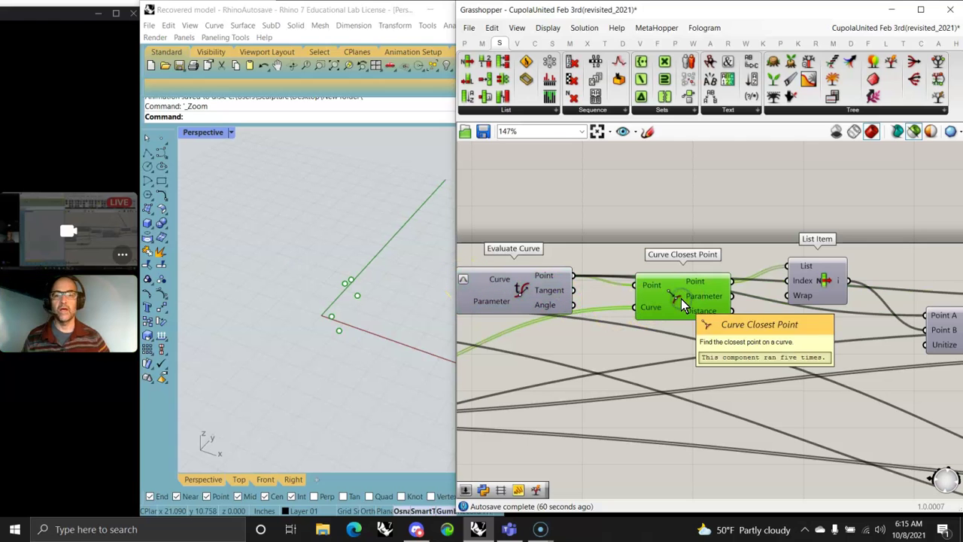
pyautogui.click(808, 282)
pyautogui.moveTo(841, 397); pyautogui.dragTo(597, 349, button='right')
pyautogui.click(726, 288)
pyautogui.moveTo(790, 331); pyautogui.dragTo(598, 377, button='right')
pyautogui.click(793, 300)
pyautogui.scroll(-4, 799, 311)
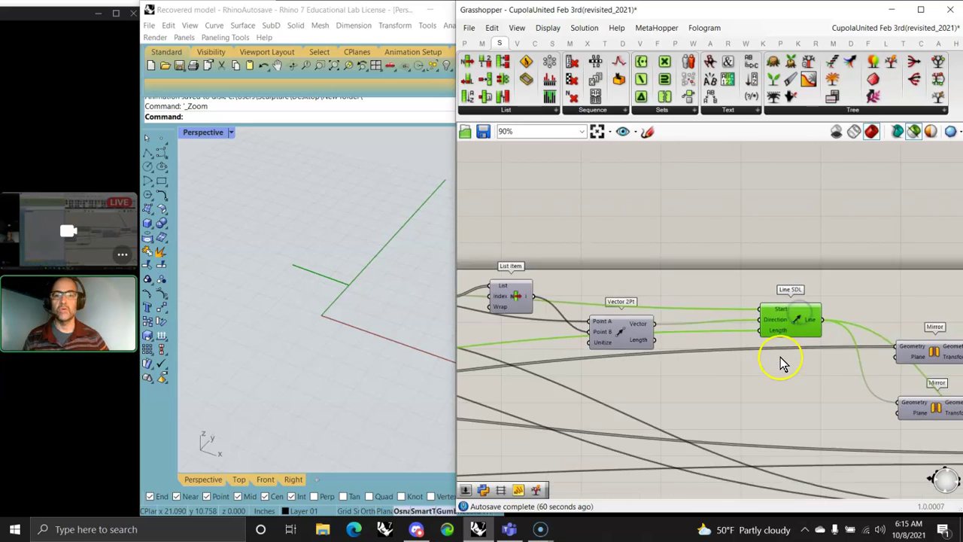
# Preview the two Mirror components and the Pipe component that collects the mirrored curves, viewing the piped wheels in Rhino
pyautogui.moveTo(787, 369); pyautogui.dragTo(616, 315, button='right')
pyautogui.scroll(3, 711, 325)
pyautogui.scroll(2, 713, 328)
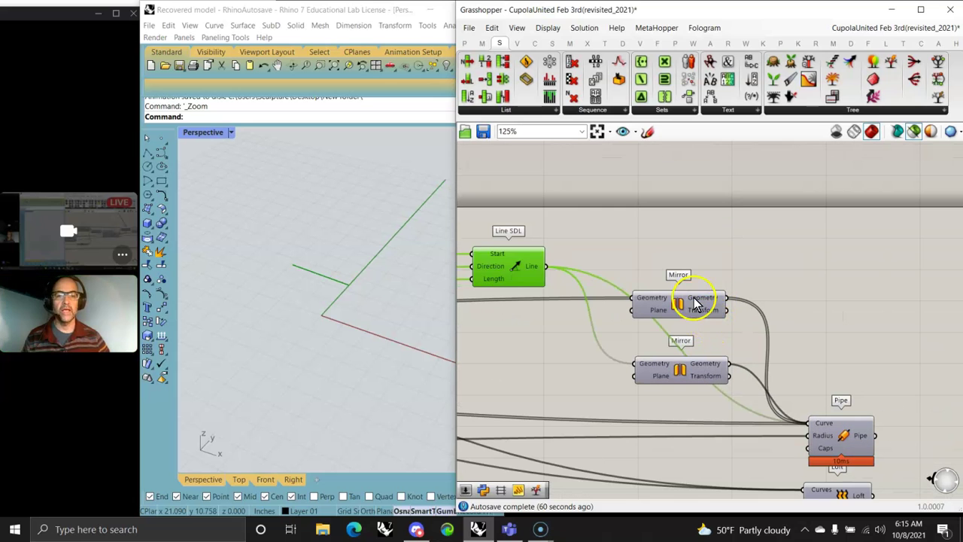
pyautogui.click(690, 303)
pyautogui.click(689, 373)
pyautogui.moveTo(811, 437); pyautogui.dragTo(715, 275, button='right')
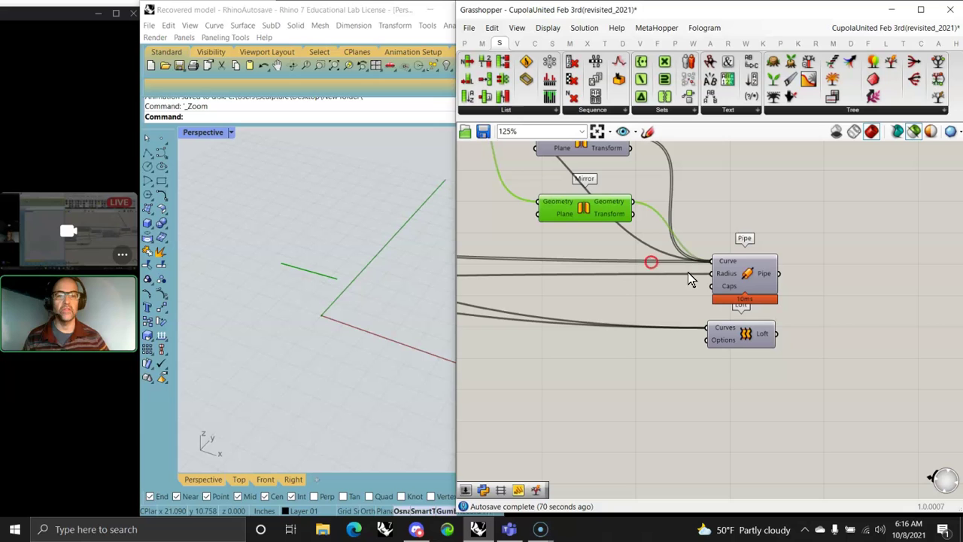
pyautogui.click(750, 286)
pyautogui.moveTo(403, 372); pyautogui.dragTo(301, 325, button='right')
# Set the second number slider in the purple slider group to 6 to change the number of wheel spokes
pyautogui.scroll(-7, 577, 301)
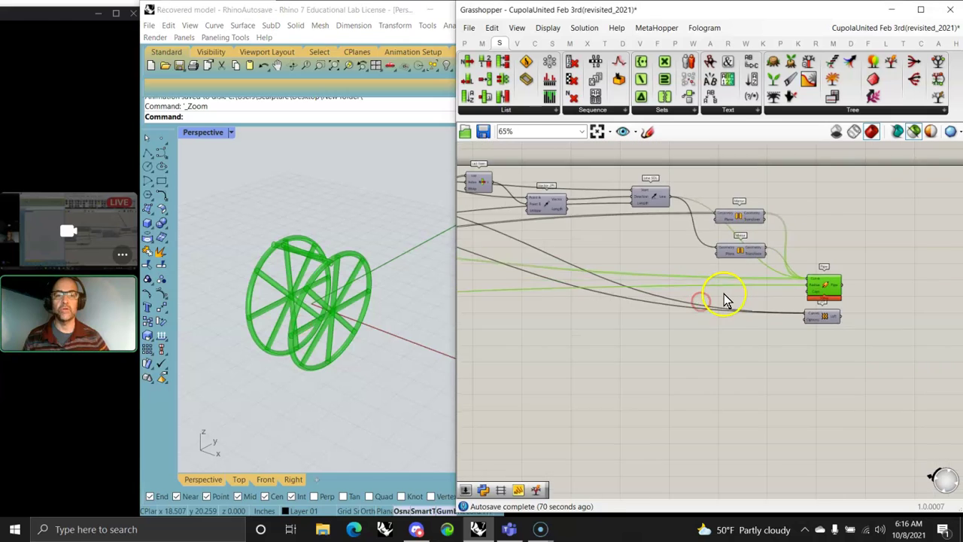
pyautogui.scroll(5, 590, 275)
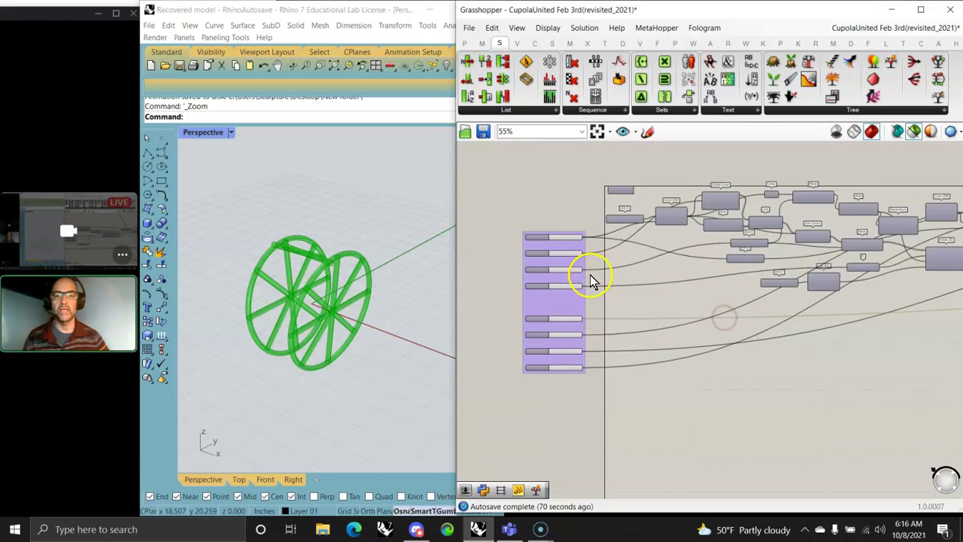
pyautogui.moveTo(580, 249); pyautogui.dragTo(559, 249)
# Group all sliders and components of the CupolaUnited definition together
pyautogui.scroll(-6, 775, 316)
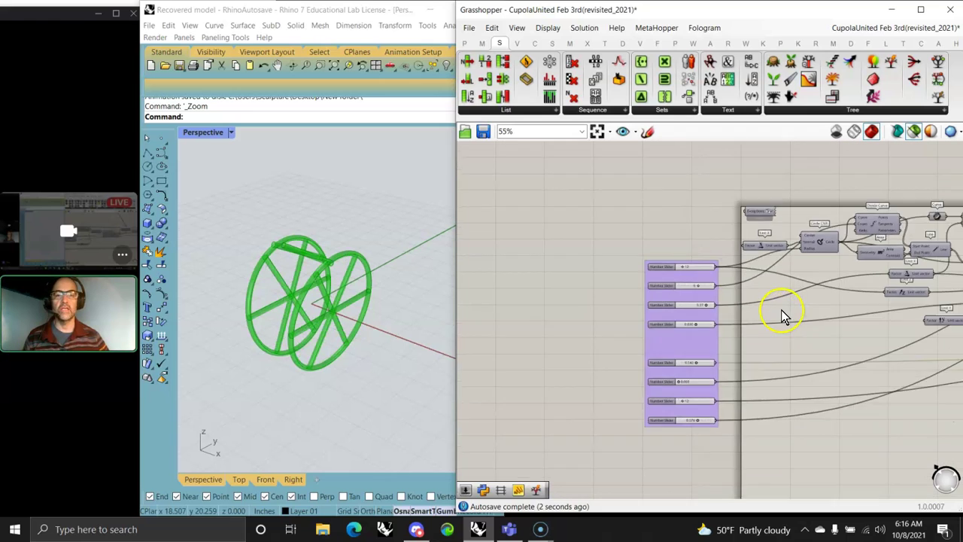
pyautogui.scroll(-3, 733, 293)
pyautogui.moveTo(939, 294); pyautogui.dragTo(520, 190)
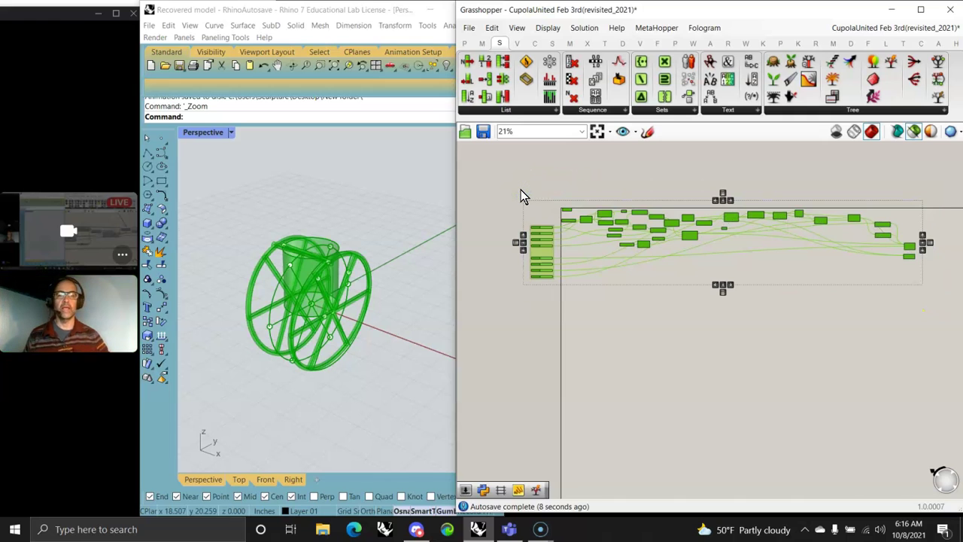
pyautogui.rightClick(540, 179)
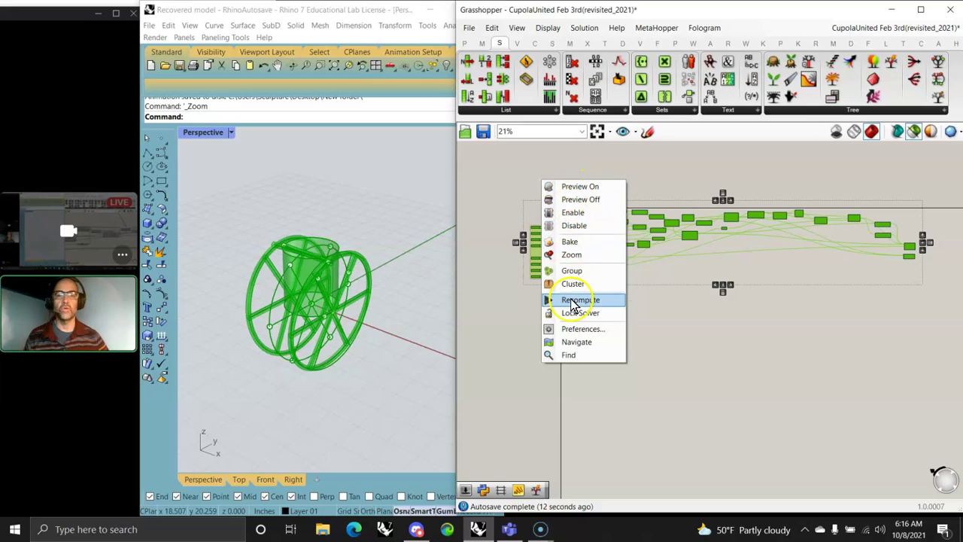
pyautogui.click(572, 273)
# Change the colour of the new group around the whole definition to lime green
pyautogui.rightClick(636, 273)
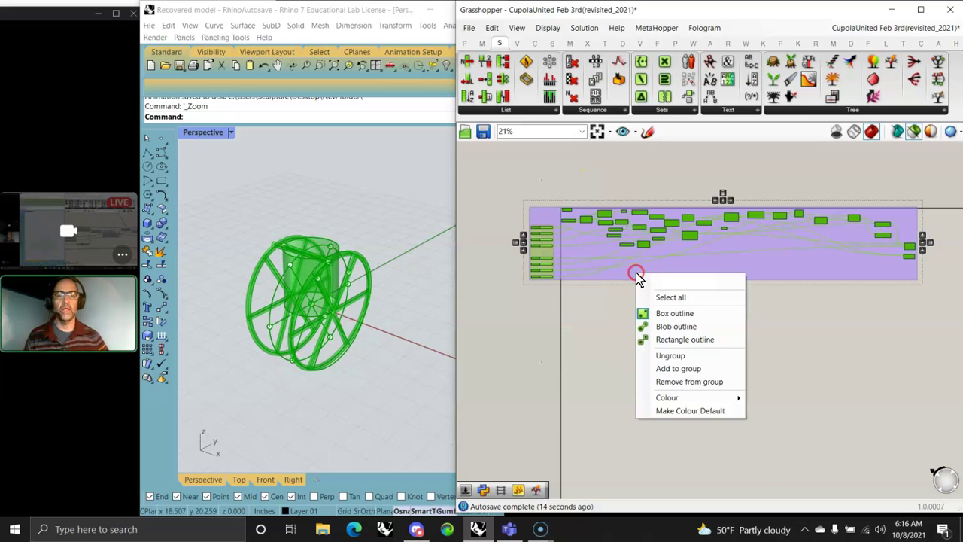
pyautogui.moveTo(694, 404)
pyautogui.click(842, 394)
pyautogui.click(911, 413)
pyautogui.click(937, 365)
pyautogui.moveTo(697, 269); pyautogui.dragTo(728, 269)
pyautogui.click(713, 307)
# Add a panel containing 12 near the first number slider and connect it to the Circle CNR component's Radius input
pyautogui.scroll(10, 564, 264)
pyautogui.moveTo(594, 324); pyautogui.dragTo(566, 347, button='right')
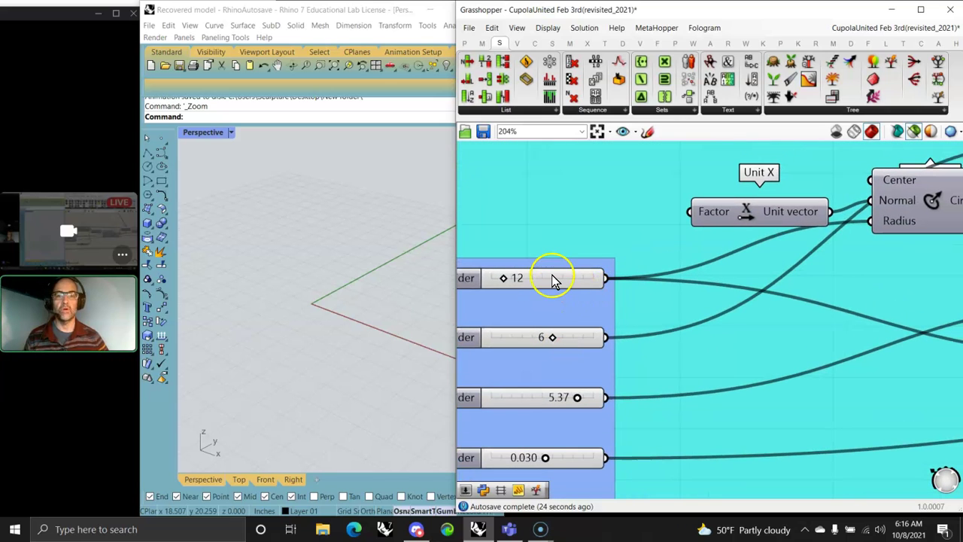
pyautogui.doubleClick(828, 289)
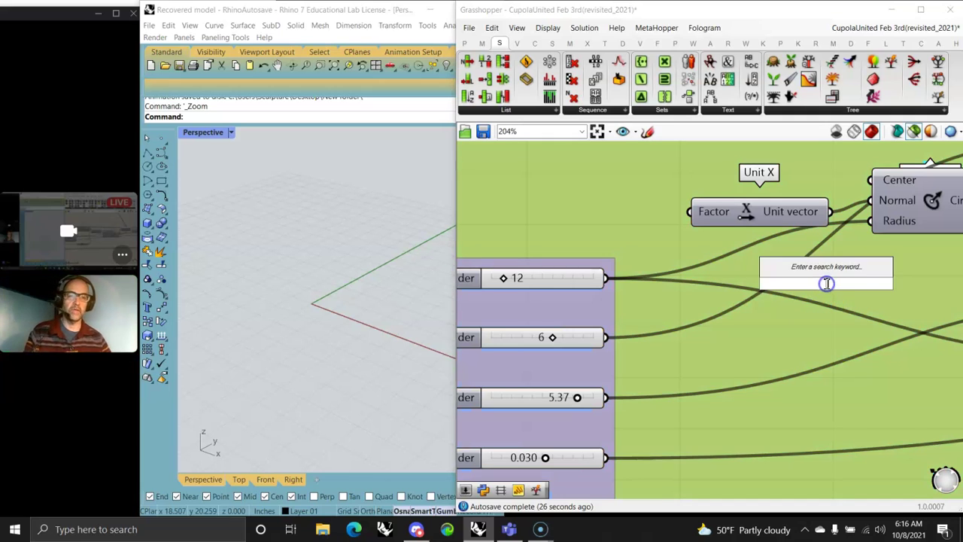
pyautogui.write('panel')
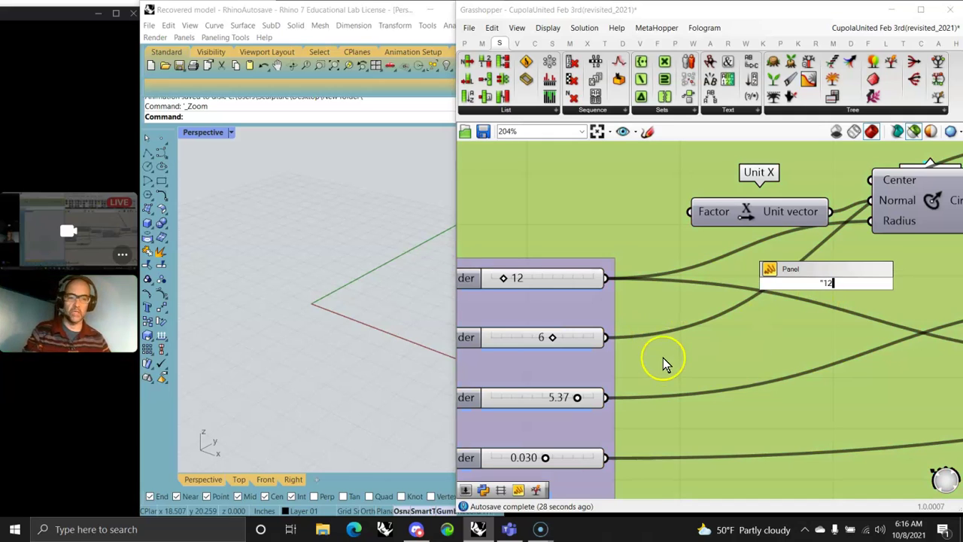
pyautogui.press('Return')
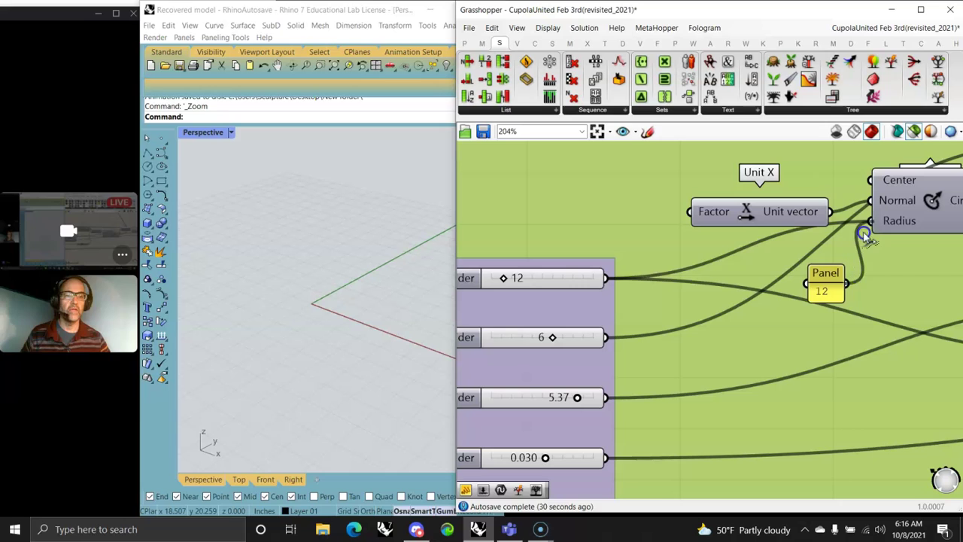
pyautogui.moveTo(865, 236); pyautogui.dragTo(867, 225)
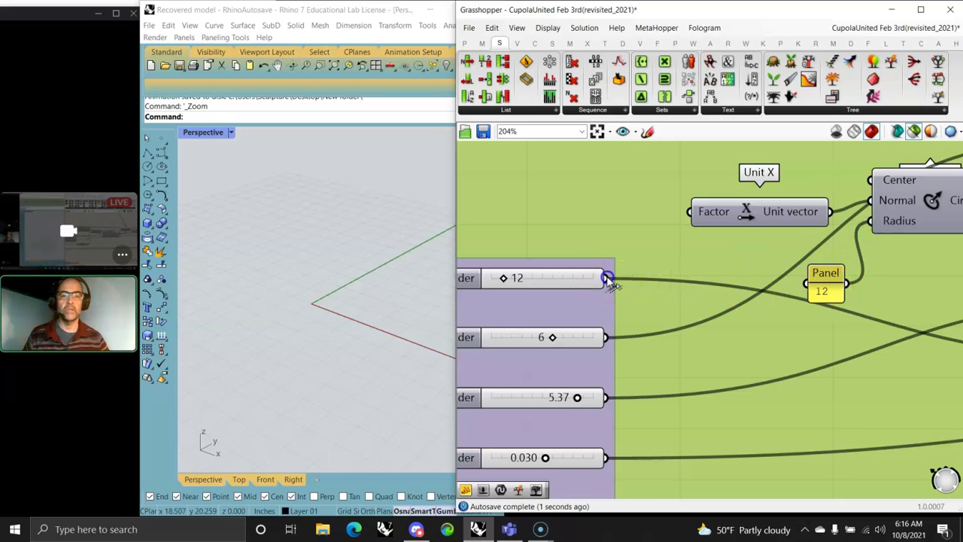
# Reconnect the first number slider to the Circle CNR's Radius input and delete the panel containing 12
pyautogui.moveTo(607, 278); pyautogui.dragTo(866, 224)
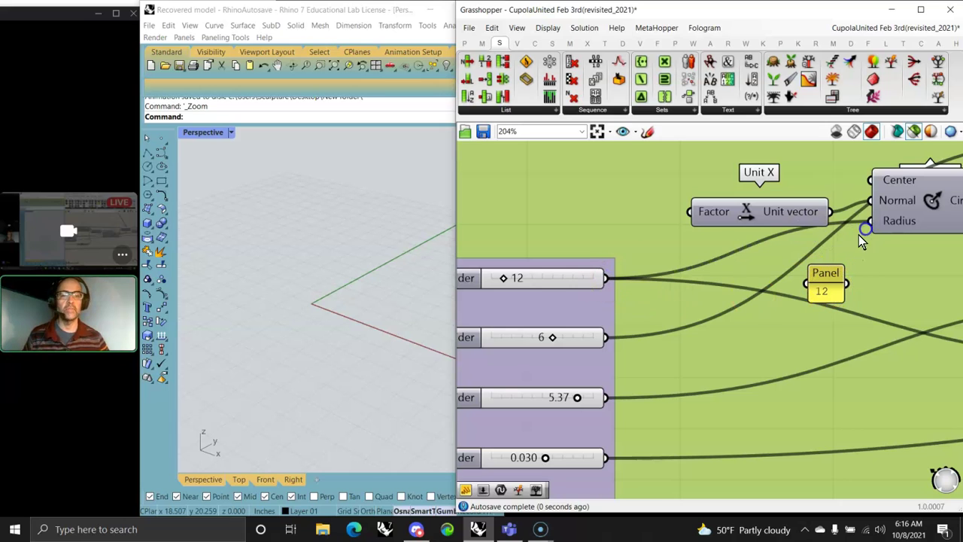
pyautogui.click(826, 285)
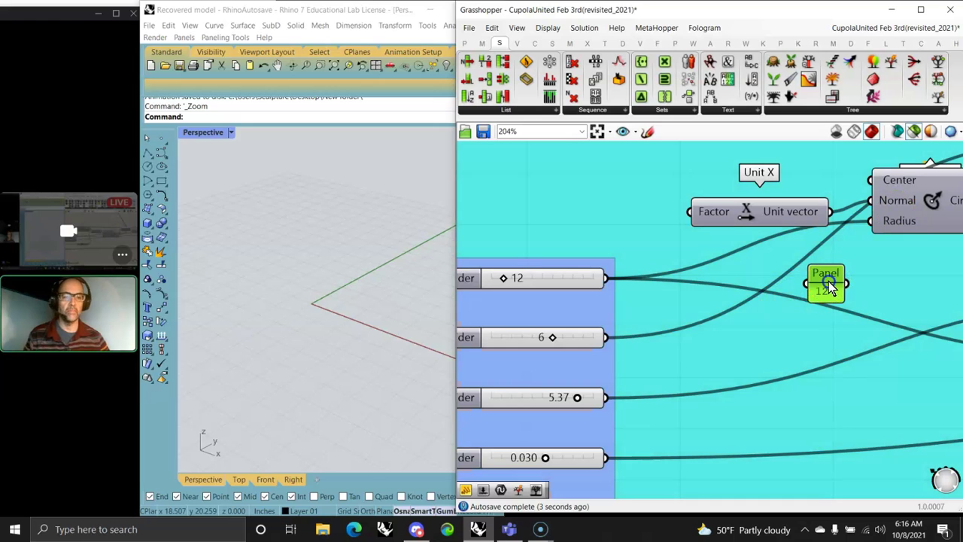
pyautogui.press('Delete')
# Open the Grasshopper definition Feb 4th 002(revisited_2021) from the WSII gh files 2019 folder
pyautogui.scroll(-5, 742, 282)
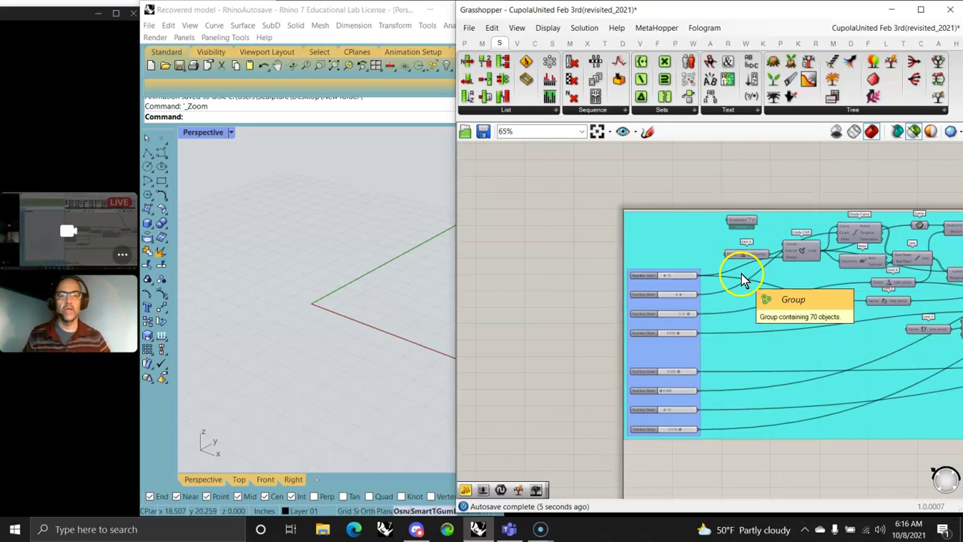
pyautogui.click(469, 30)
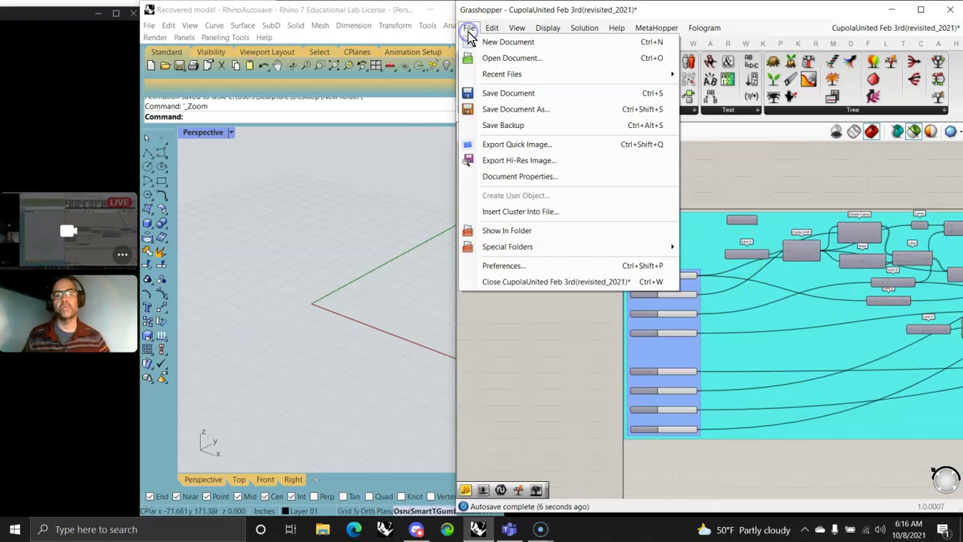
pyautogui.click(496, 58)
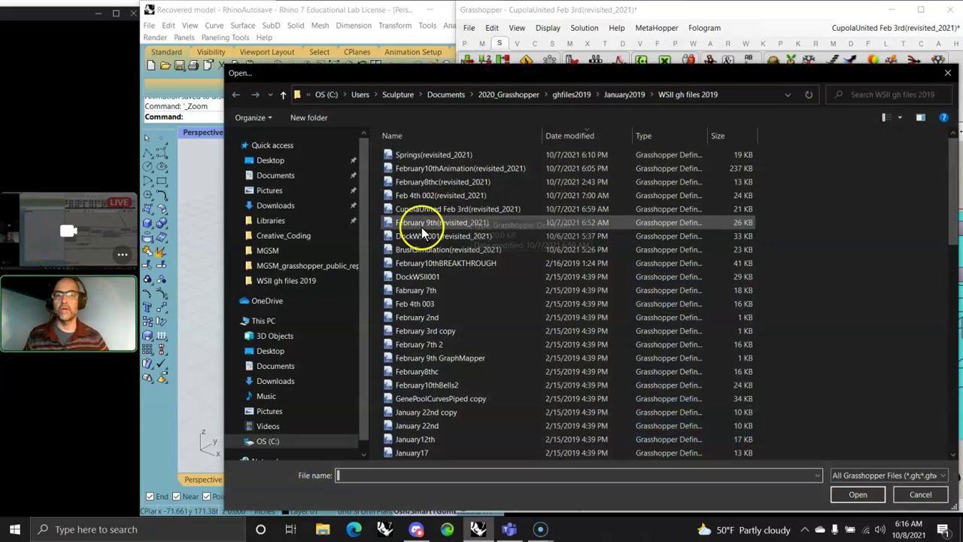
pyautogui.doubleClick(414, 195)
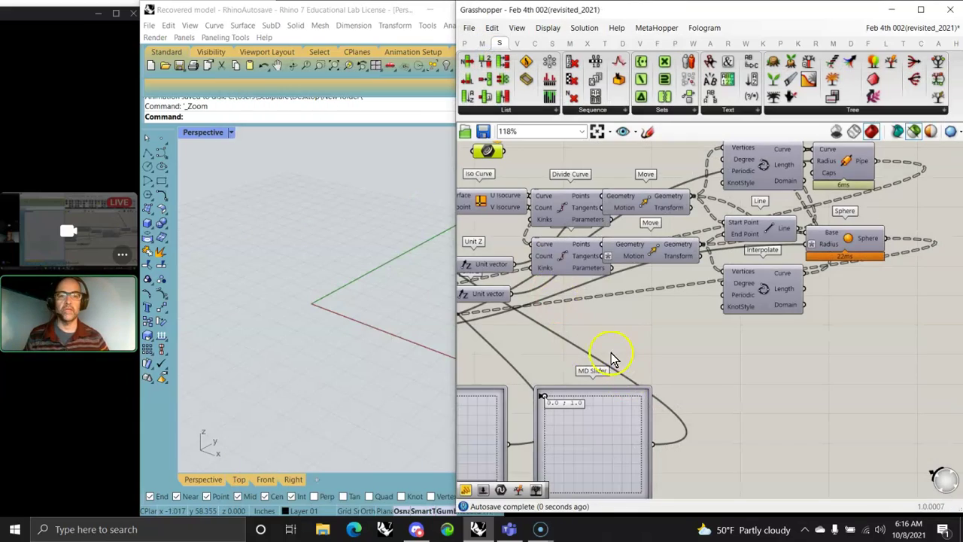
# Look over the opened definition and examine the Brep parameter located above the first MD Slider
pyautogui.scroll(-4, 595, 354)
pyautogui.scroll(3, 587, 327)
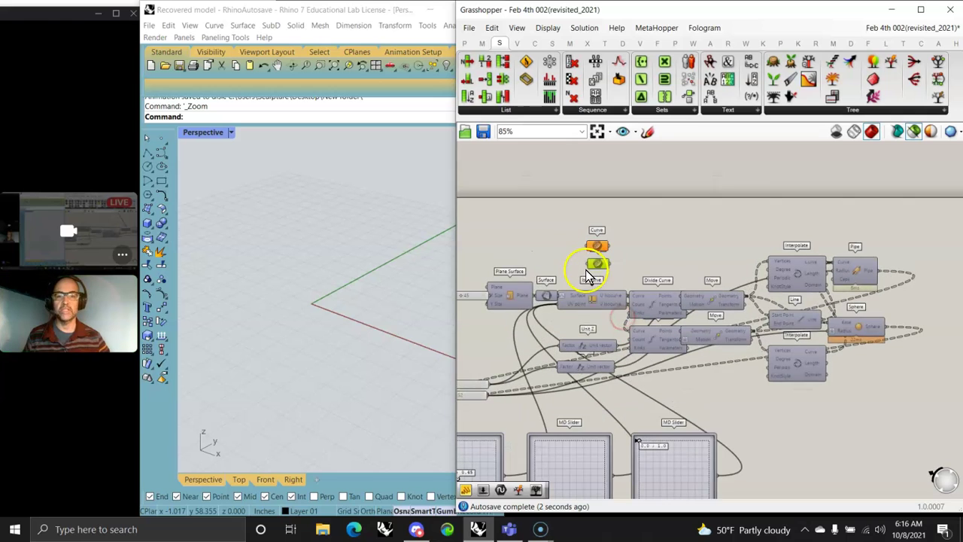
pyautogui.moveTo(587, 277)
pyautogui.mouseDown(button='right')
pyautogui.moveTo(607, 276)
pyautogui.moveTo(718, 201)
pyautogui.mouseUp(button='right')
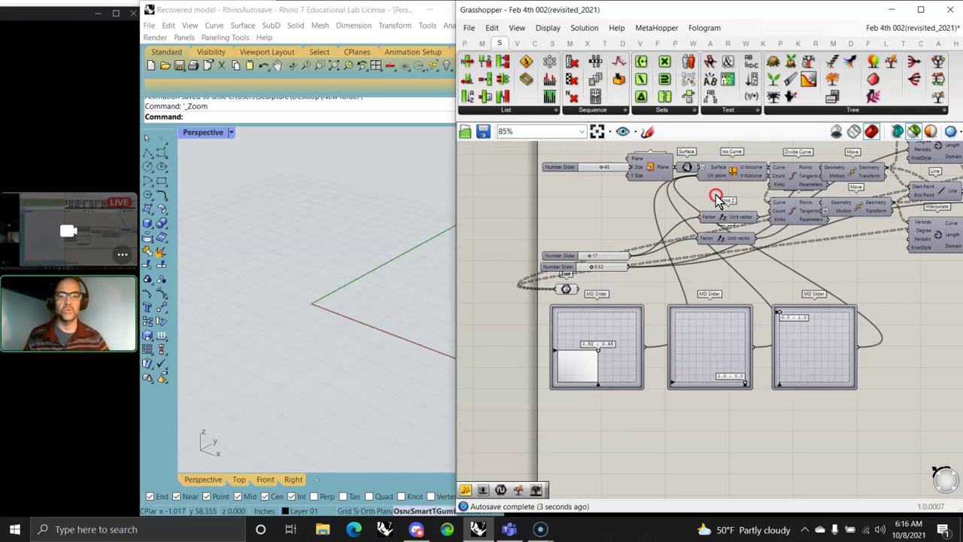
pyautogui.click(568, 292)
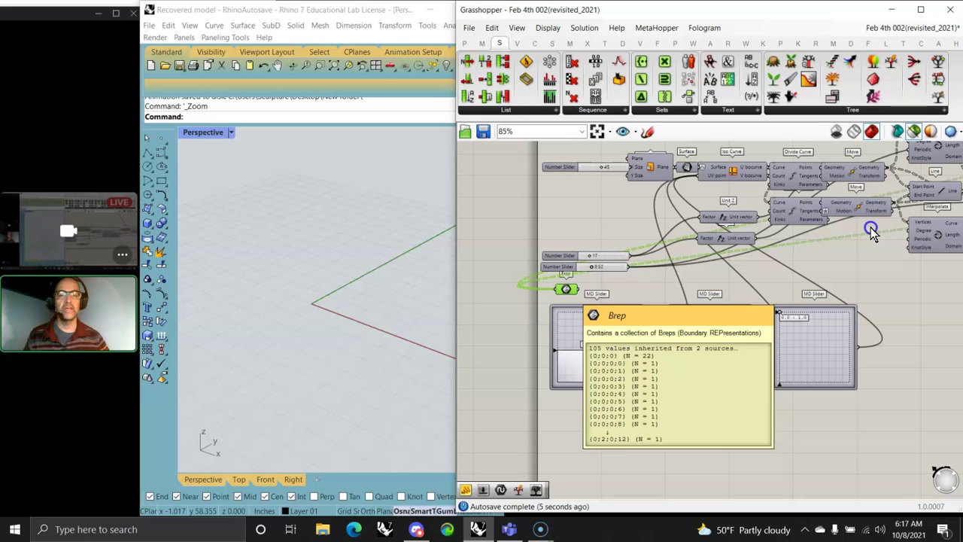
# Preview the Plane Surface component's geometry on its own in the Rhino viewport
pyautogui.click(589, 292)
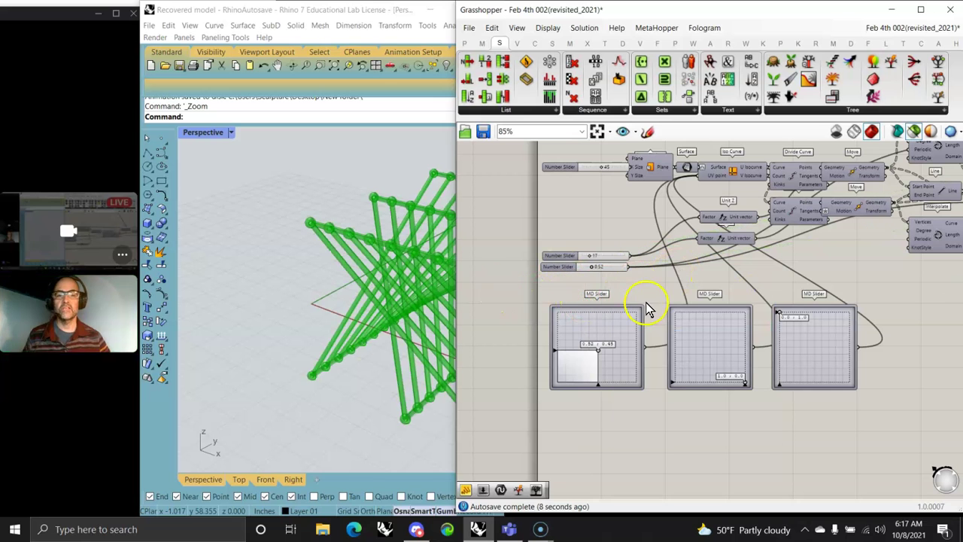
pyautogui.scroll(-3, 658, 307)
pyautogui.moveTo(374, 304); pyautogui.dragTo(325, 290, button='right')
pyautogui.scroll(5, 744, 274)
pyautogui.moveTo(698, 248); pyautogui.dragTo(548, 249)
pyautogui.moveTo(745, 238); pyautogui.dragTo(619, 248)
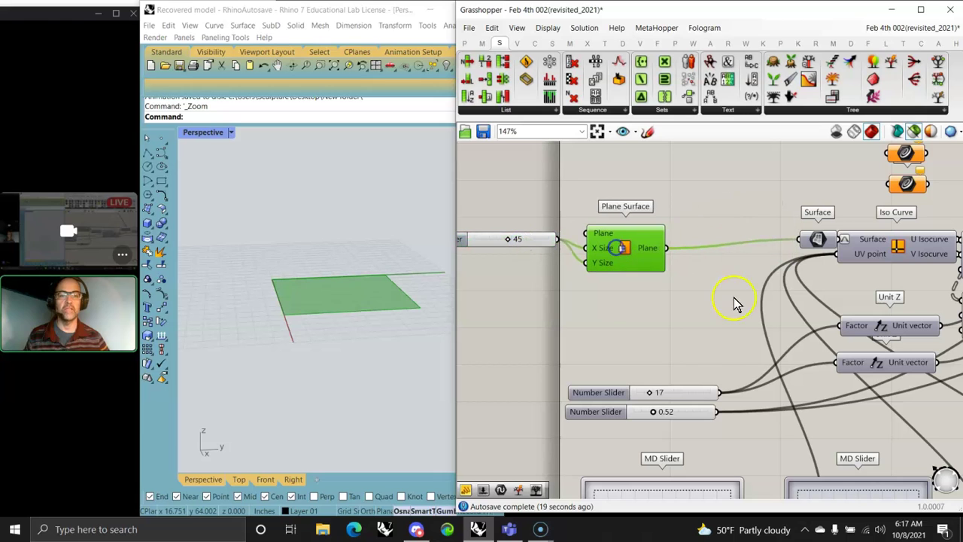
# Preview the Surface parameter and the isocurves produced by the Iso Curve component
pyautogui.moveTo(734, 297); pyautogui.dragTo(554, 252, button='right')
pyautogui.click(615, 197)
pyautogui.moveTo(615, 197); pyautogui.dragTo(539, 203)
pyautogui.moveTo(718, 212); pyautogui.dragTo(656, 223)
pyautogui.moveTo(655, 217); pyautogui.dragTo(628, 301, button='right')
pyautogui.scroll(-2, 725, 322)
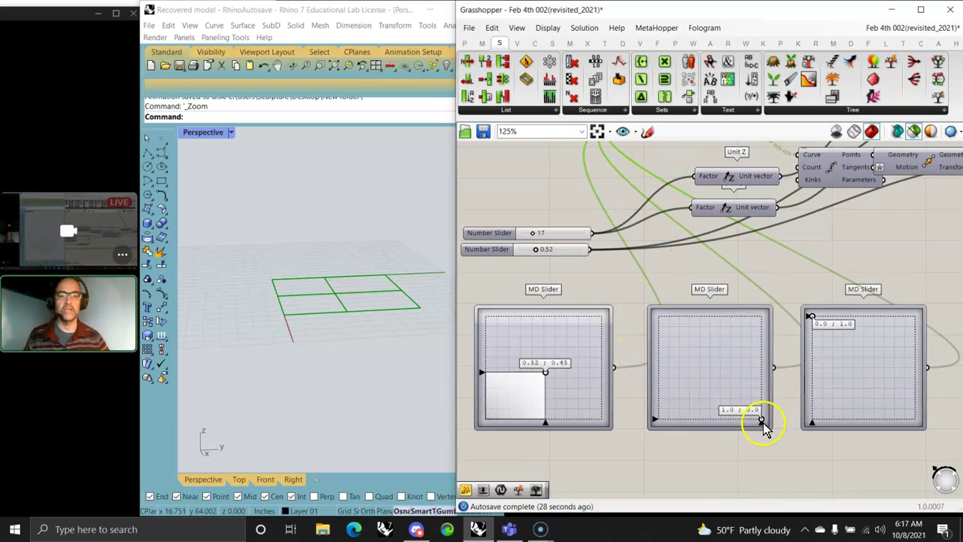
# Set the third MD Slider to 0.75 ; 1.0
pyautogui.moveTo(762, 423)
pyautogui.mouseDown()
pyautogui.moveTo(728, 396)
pyautogui.moveTo(725, 354)
pyautogui.moveTo(699, 401)
pyautogui.moveTo(760, 425)
pyautogui.mouseUp()
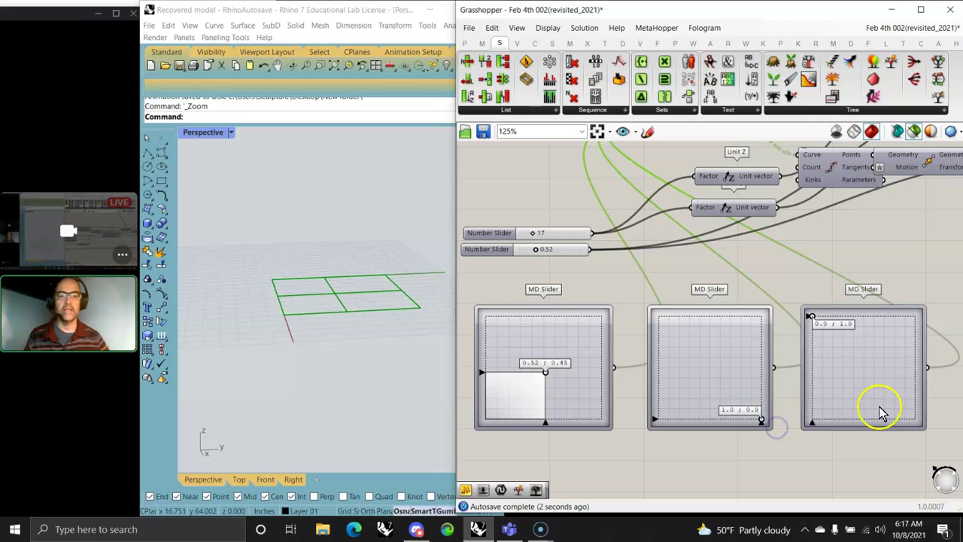
pyautogui.moveTo(812, 316); pyautogui.dragTo(892, 295)
# Preview the points of both Divide Curve components and of both Move components one after another
pyautogui.moveTo(808, 236); pyautogui.dragTo(701, 374, button='right')
pyautogui.click(714, 267)
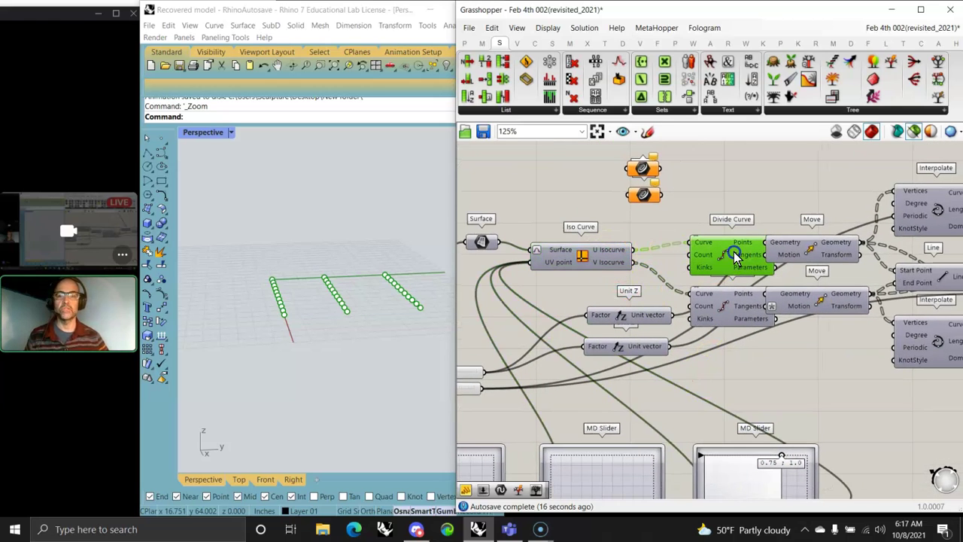
pyautogui.click(740, 322)
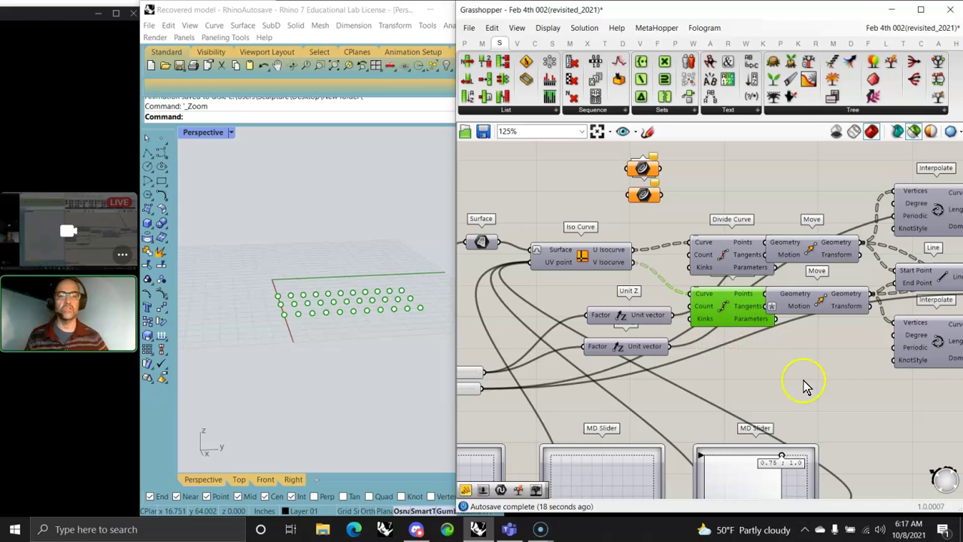
pyautogui.moveTo(838, 409); pyautogui.dragTo(718, 411, button='right')
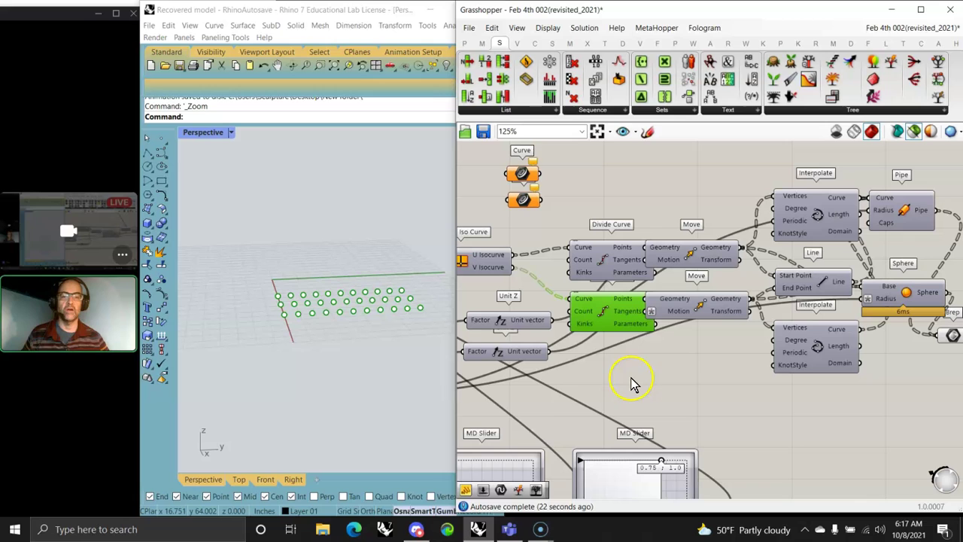
pyautogui.click(698, 260)
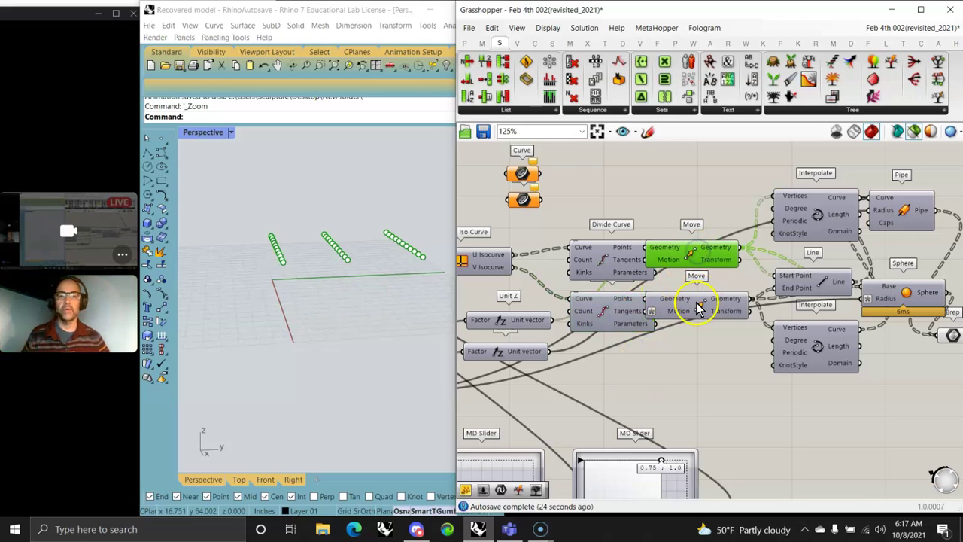
pyautogui.click(698, 309)
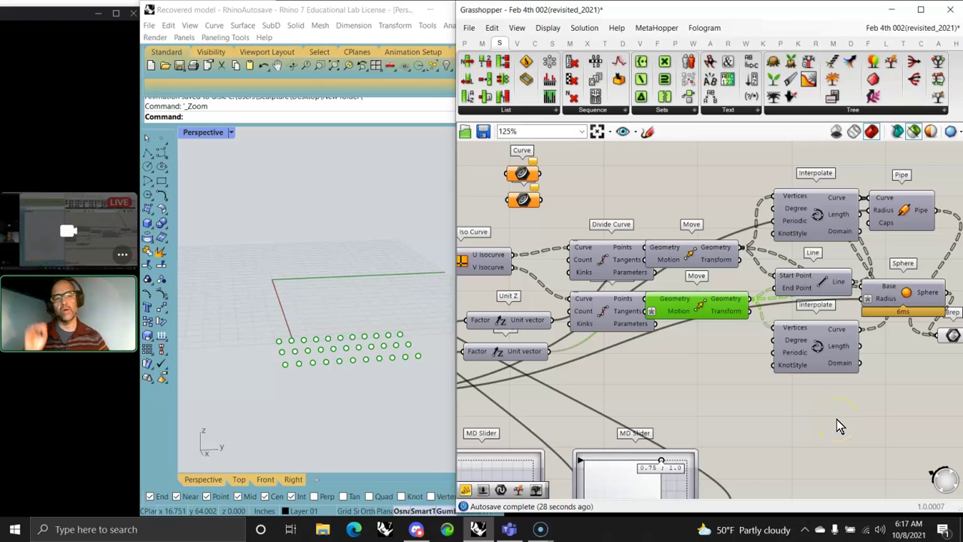
# Preview the two Interpolate components and the Line component together, and check the result from another angle and the MD Sliders
pyautogui.moveTo(834, 418); pyautogui.dragTo(774, 193)
pyautogui.moveTo(399, 361); pyautogui.dragTo(316, 367, button='right')
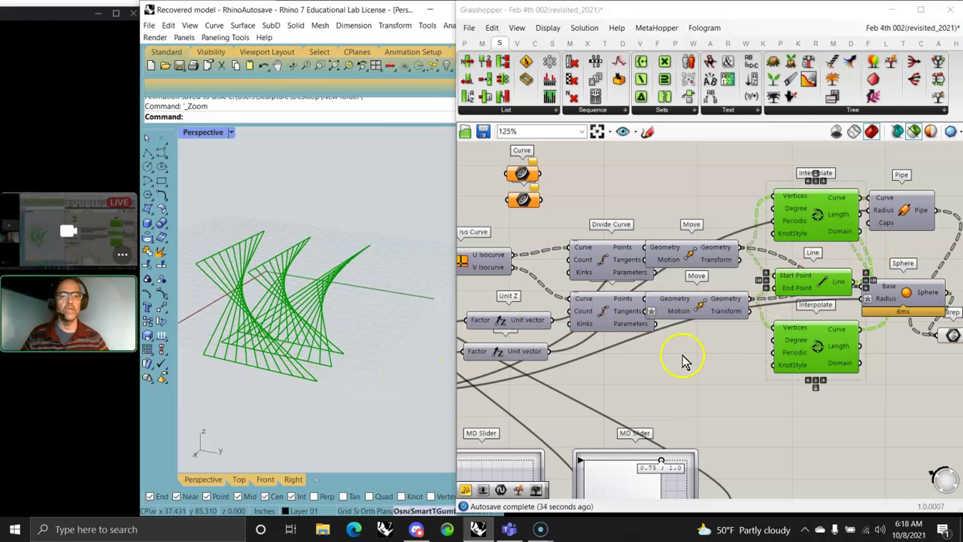
pyautogui.moveTo(683, 360); pyautogui.dragTo(745, 340, button='right')
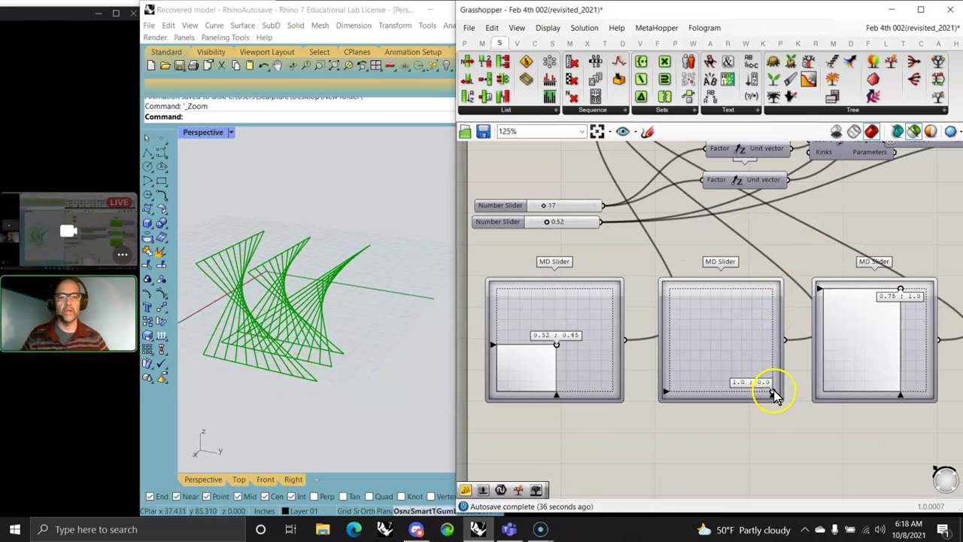
pyautogui.moveTo(772, 391); pyautogui.dragTo(826, 391)
# Preview the Pipe, Sphere and combined Brep outputs in turn and examine the finished lattice up close
pyautogui.moveTo(918, 236); pyautogui.dragTo(519, 312, button='right')
pyautogui.moveTo(698, 237); pyautogui.dragTo(656, 316, button='right')
pyautogui.moveTo(782, 348); pyautogui.dragTo(786, 349)
pyautogui.press('Escape')
pyautogui.click(741, 310)
pyautogui.click(727, 230)
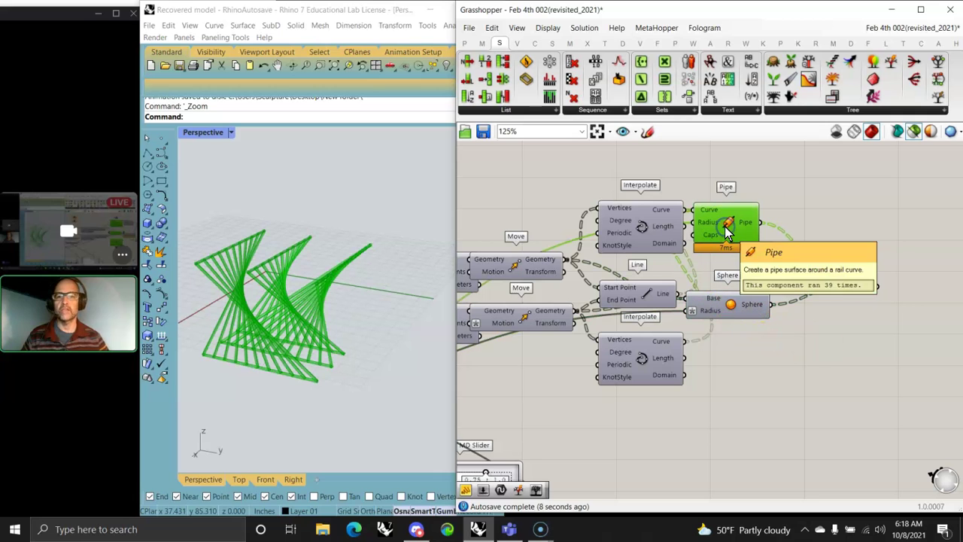
pyautogui.click(727, 310)
pyautogui.click(858, 286)
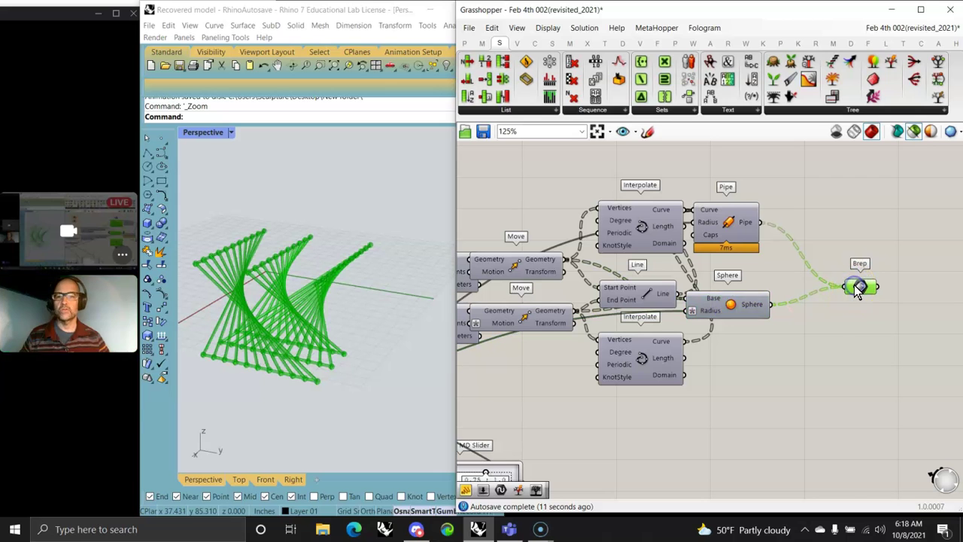
pyautogui.moveTo(214, 337); pyautogui.dragTo(330, 359, button='right')
pyautogui.scroll(5, 286, 327)
pyautogui.scroll(-5, 350, 340)
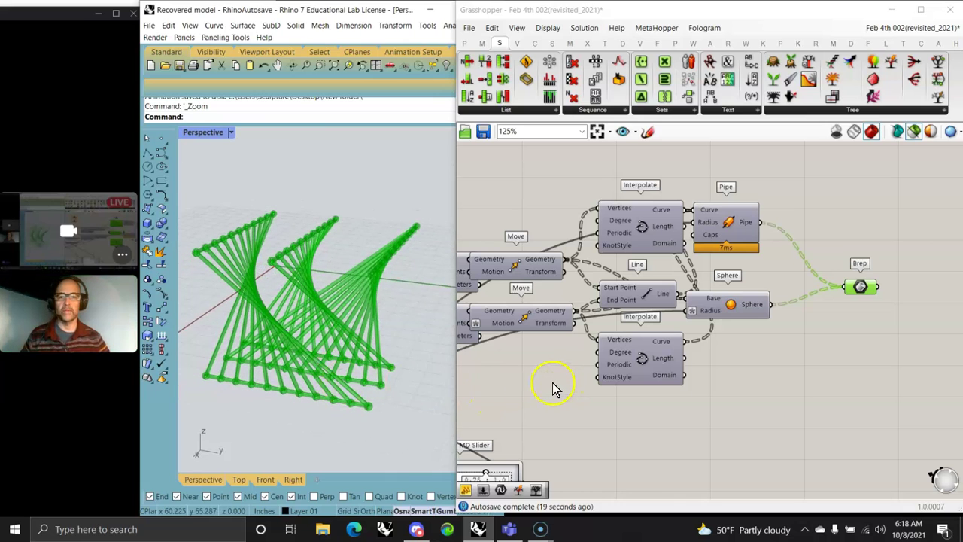
# Move the two empty Curve parameters to the space above the Surface parameter
pyautogui.scroll(-5, 537, 370)
pyautogui.moveTo(542, 369); pyautogui.dragTo(751, 311, button='right')
pyautogui.scroll(6, 680, 267)
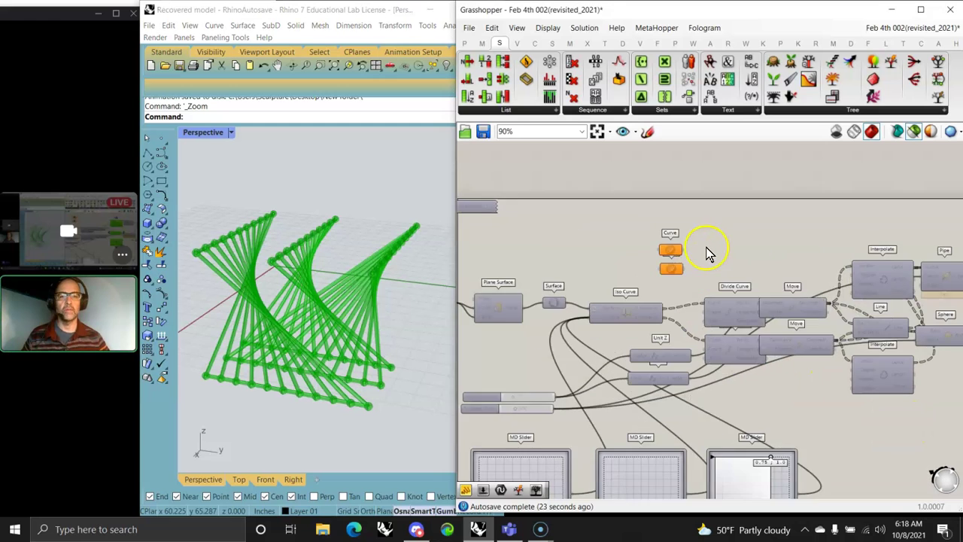
pyautogui.moveTo(643, 290); pyautogui.dragTo(737, 228, button='right')
pyautogui.scroll(-3, 752, 215)
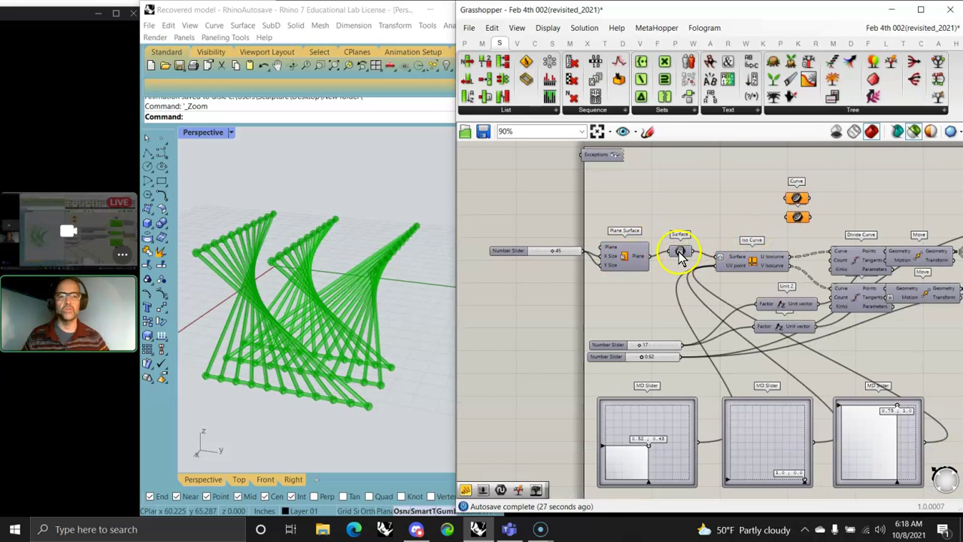
pyautogui.moveTo(809, 239); pyautogui.dragTo(673, 193)
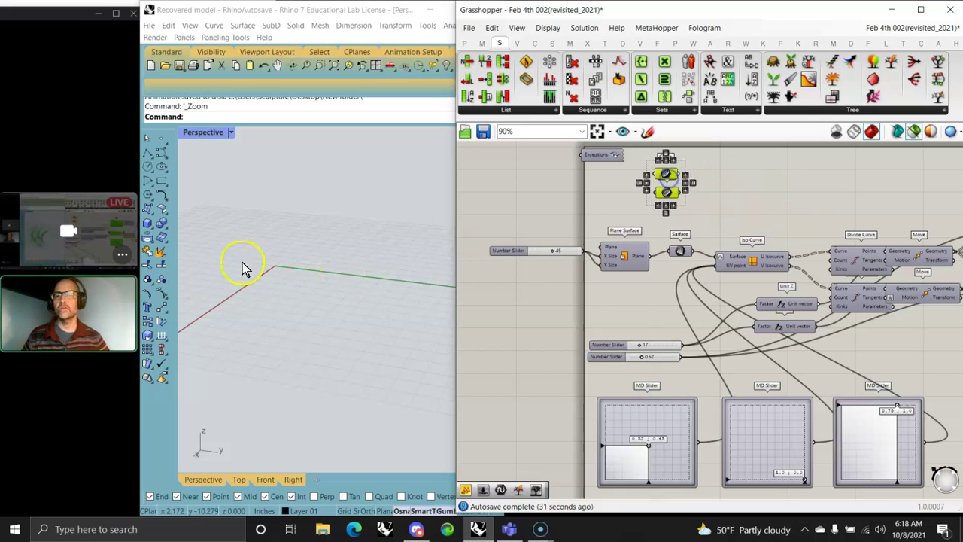
# Draw an S-shaped control-point curve with four points across the red axis near the origin in the Rhino perspective view
pyautogui.click(162, 152)
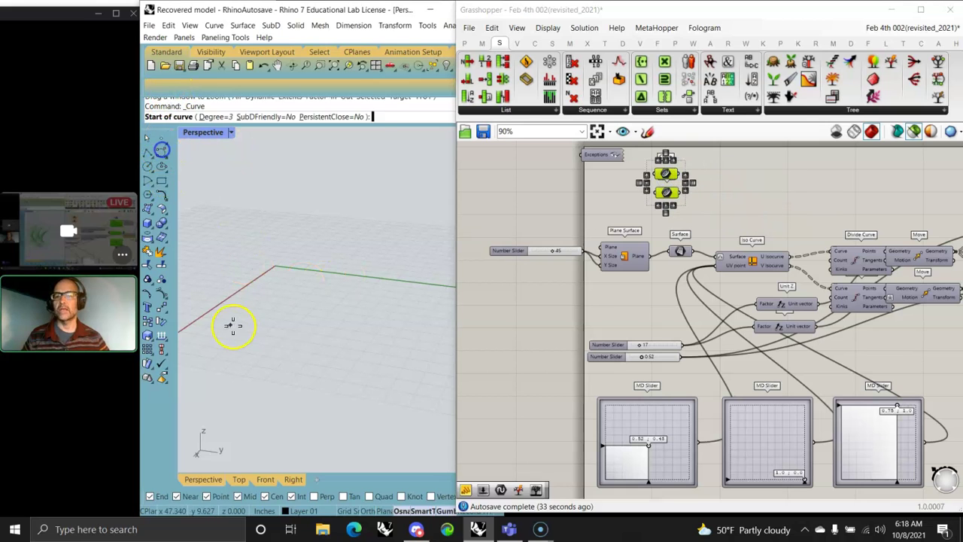
pyautogui.click(225, 322)
pyautogui.click(210, 269)
pyautogui.click(295, 275)
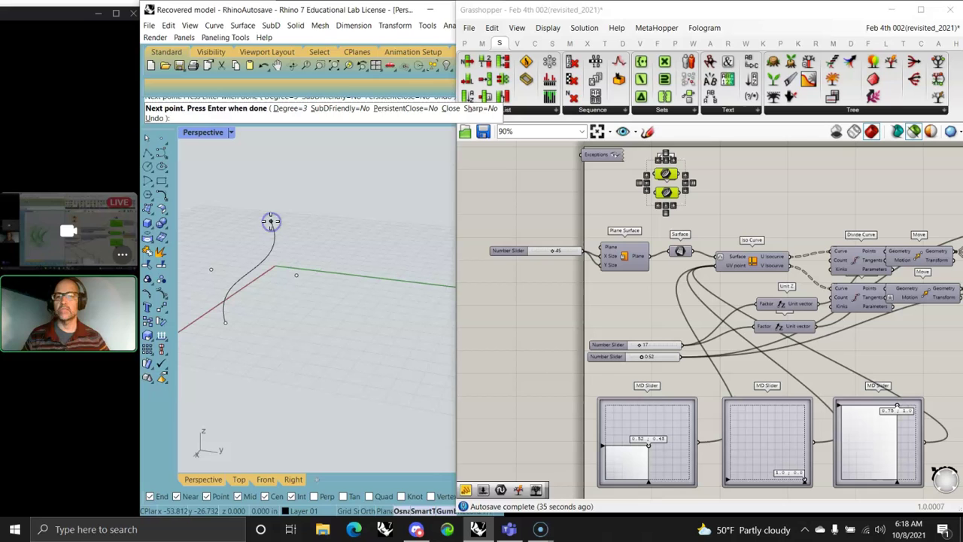
pyautogui.click(271, 220)
pyautogui.press('Return')
# Draw a second, similar S-shaped four-point curve across the green axis, roughly parallel to the first
pyautogui.press('Return')
pyautogui.click(344, 366)
pyautogui.click(314, 305)
pyautogui.click(424, 294)
pyautogui.click(393, 241)
pyautogui.rightClick(393, 234)
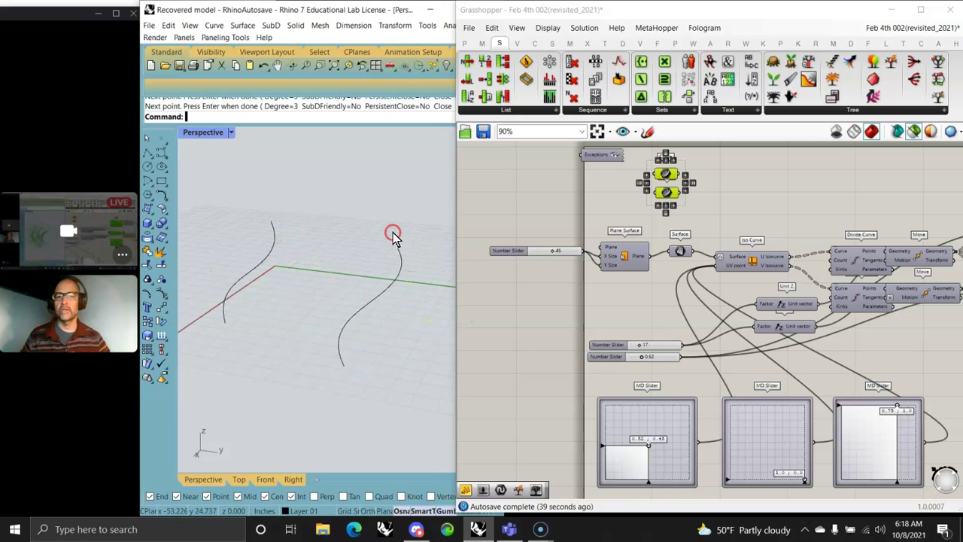
# Tilt each of the two curves out of the ground plane with the gumball
pyautogui.click(384, 300)
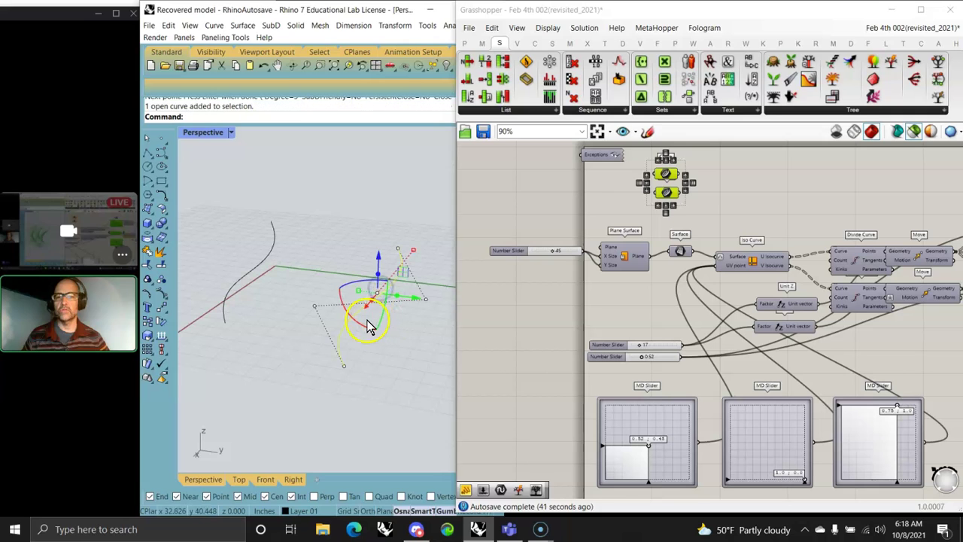
pyautogui.moveTo(368, 325); pyautogui.dragTo(333, 311)
pyautogui.click(299, 324)
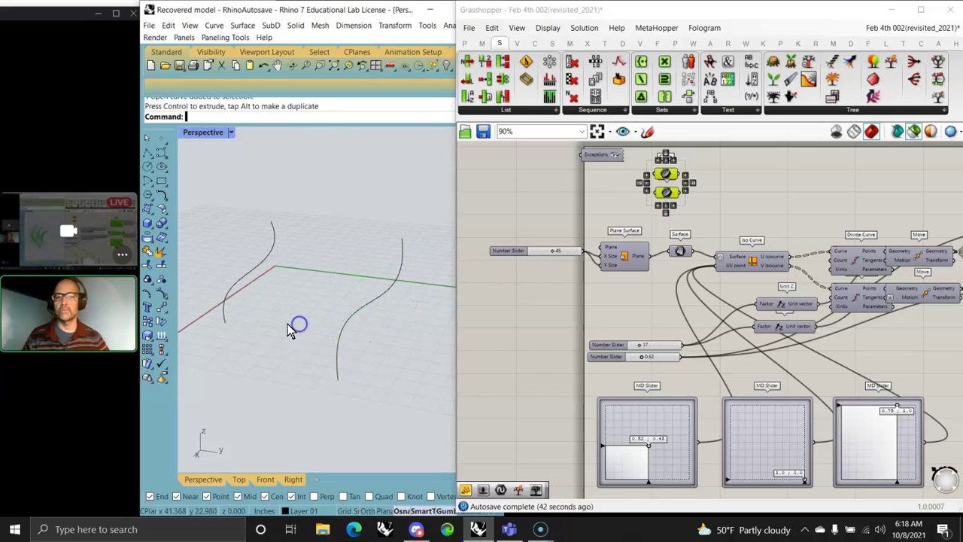
pyautogui.click(235, 296)
pyautogui.moveTo(236, 291); pyautogui.dragTo(221, 280)
pyautogui.click(334, 322)
# Loft a surface between the two S-shaped curves with the default options
pyautogui.moveTo(444, 343); pyautogui.dragTo(230, 247)
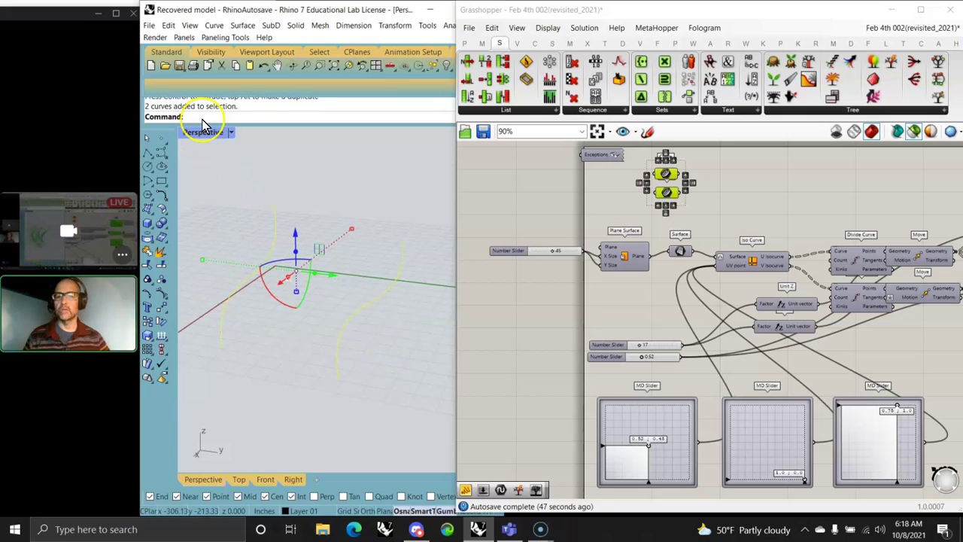
pyautogui.write('Loft')
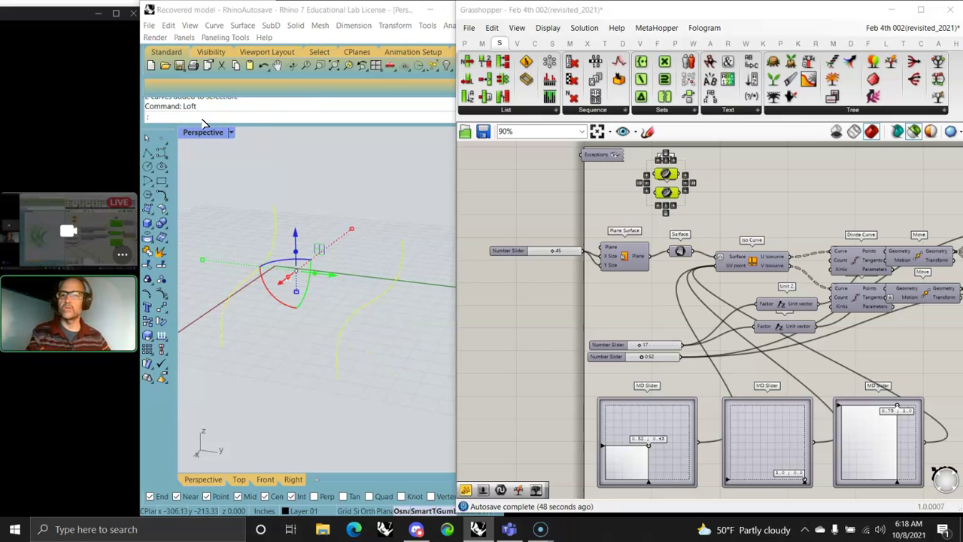
pyautogui.press('Return')
pyautogui.click(198, 255)
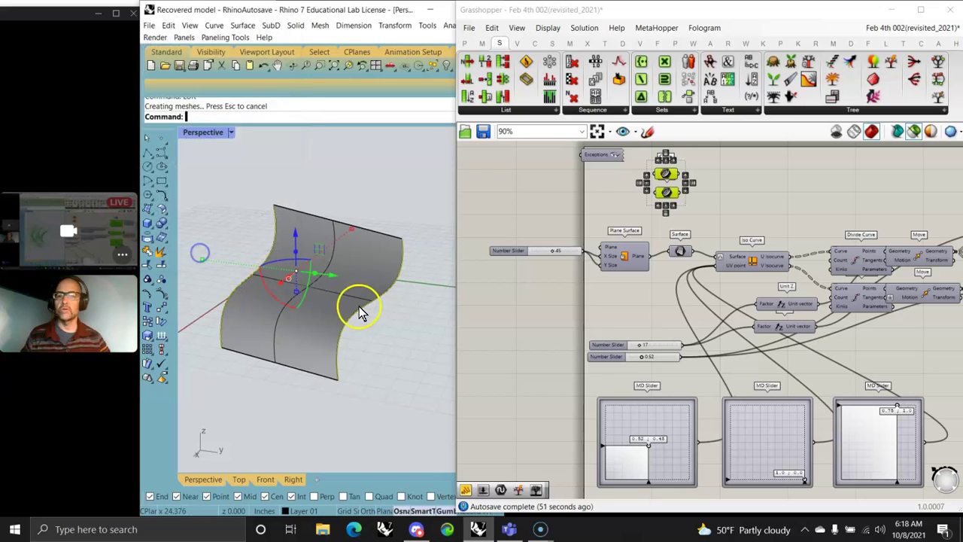
# Select the lofted surface and add a new Surface parameter above the Plane Surface component in Grasshopper
pyautogui.click(354, 312)
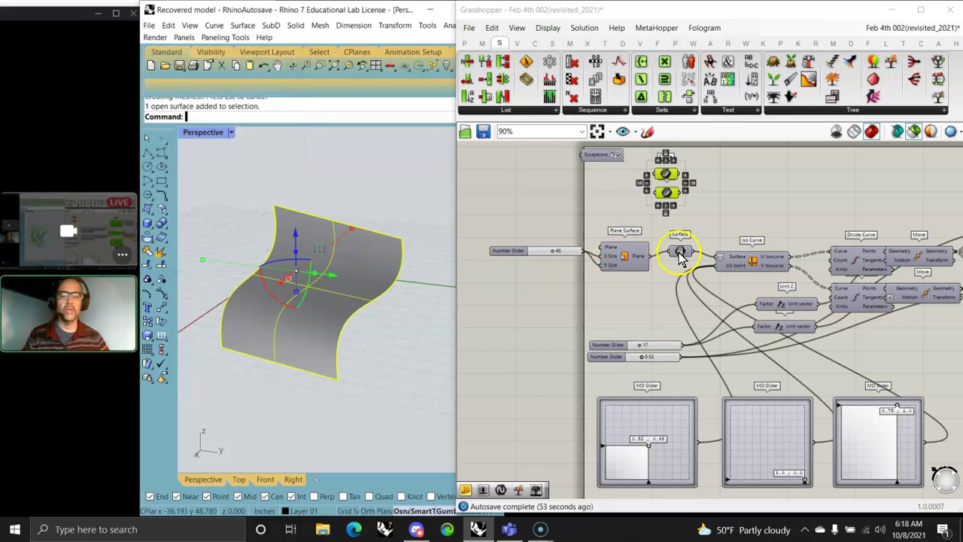
pyautogui.click(503, 97)
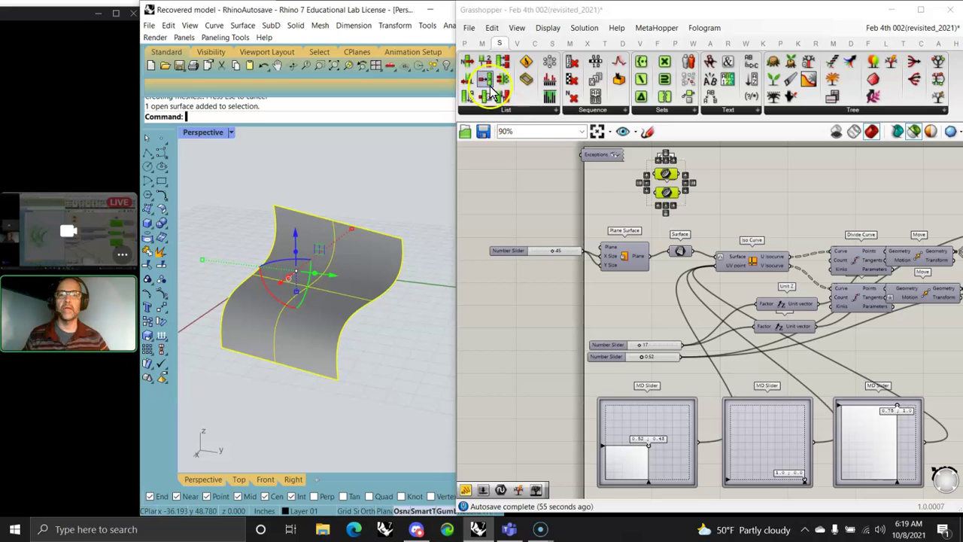
pyautogui.click(465, 42)
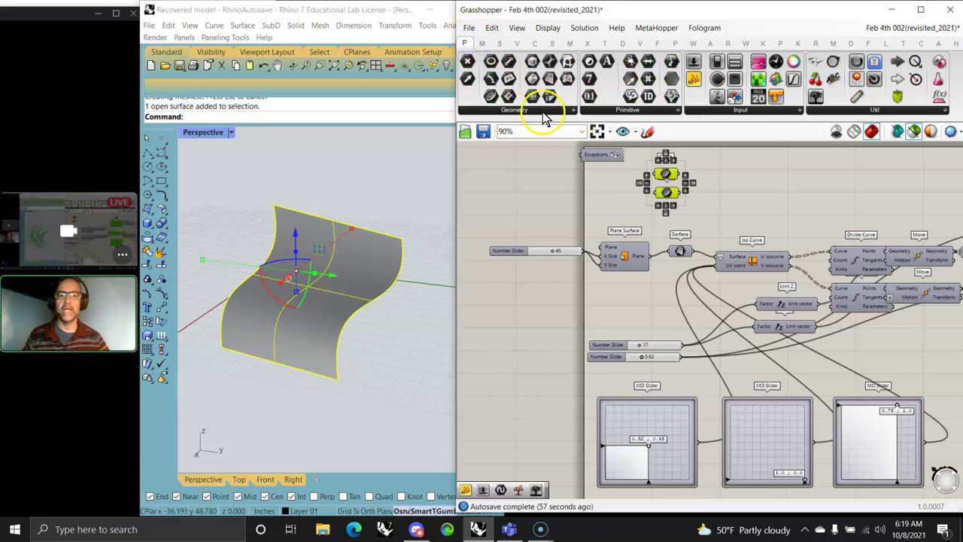
pyautogui.click(540, 112)
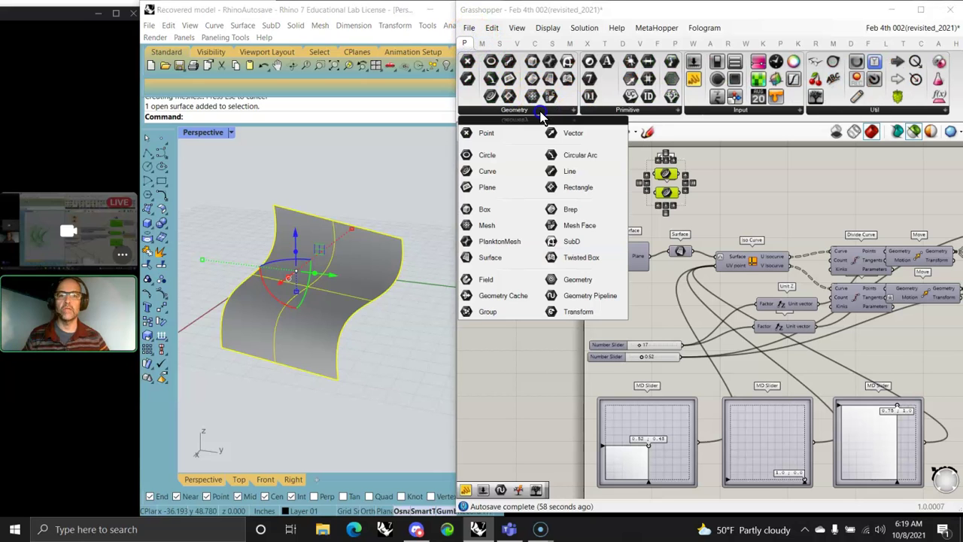
pyautogui.click(493, 263)
pyautogui.moveTo(495, 273); pyautogui.dragTo(545, 286)
pyautogui.moveTo(609, 213); pyautogui.dragTo(608, 207)
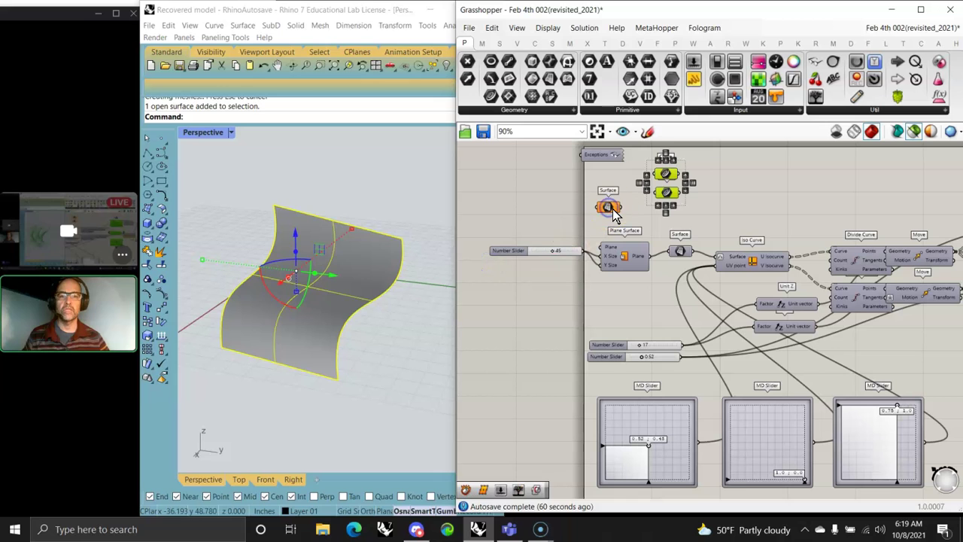
# Reference the lofted surface in the new Surface parameter and wire it into the existing Surface parameter in place of the plane
pyautogui.rightClick(607, 207)
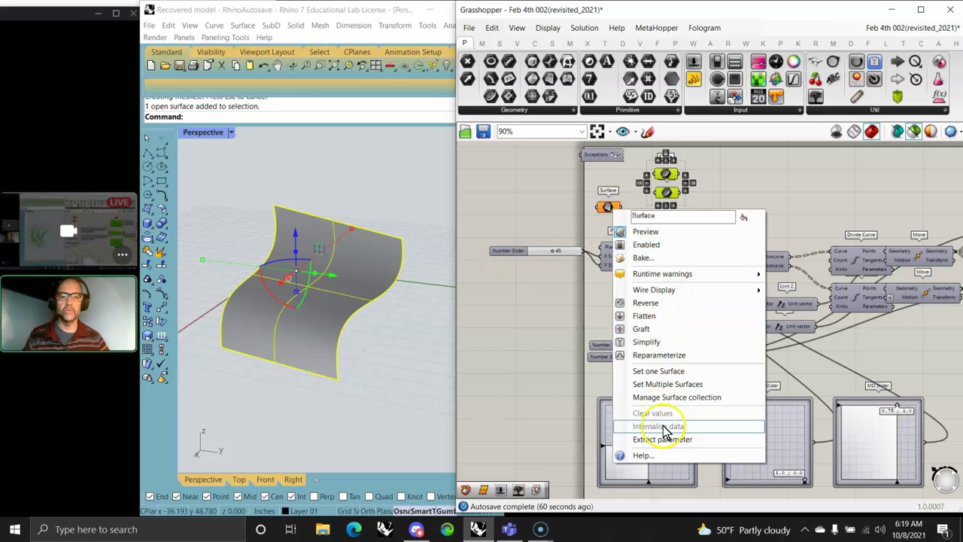
pyautogui.click(654, 371)
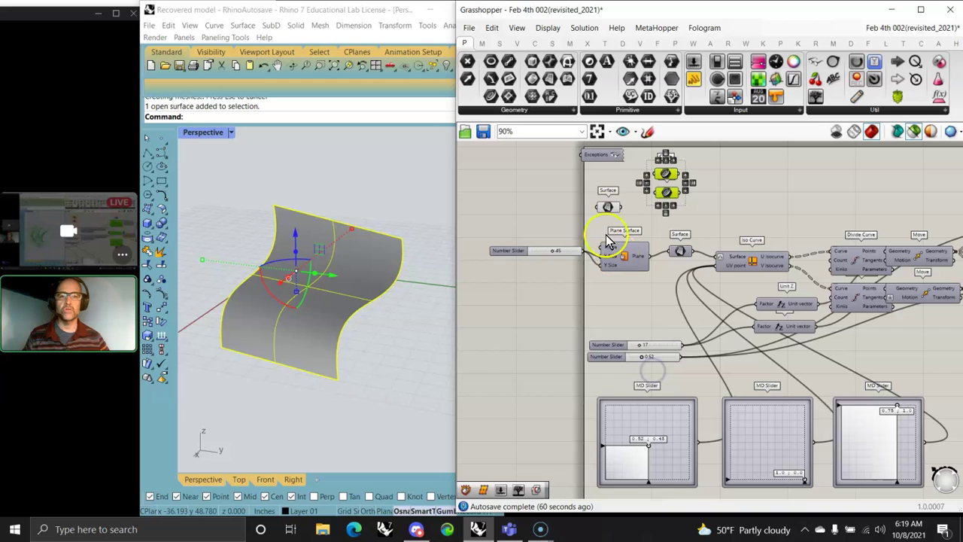
pyautogui.click(679, 252)
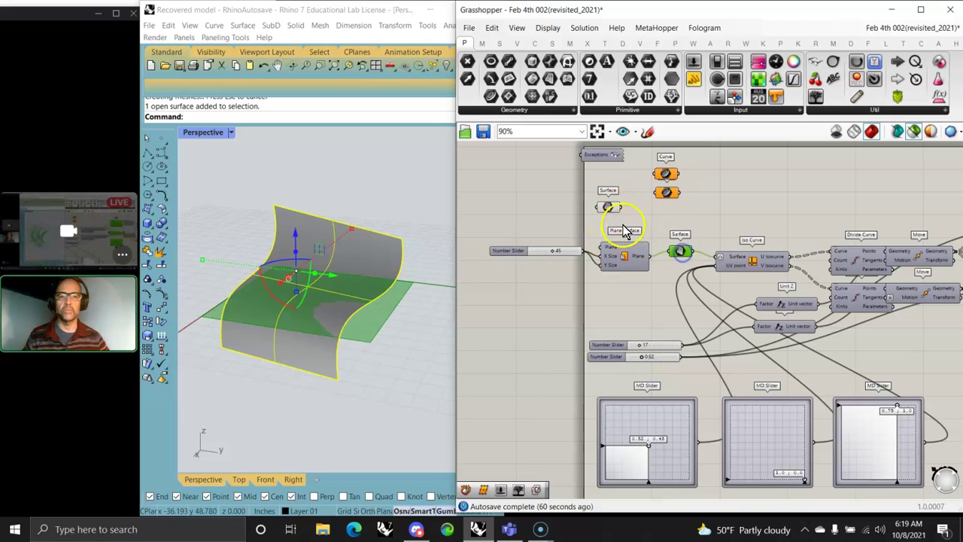
pyautogui.click(675, 258)
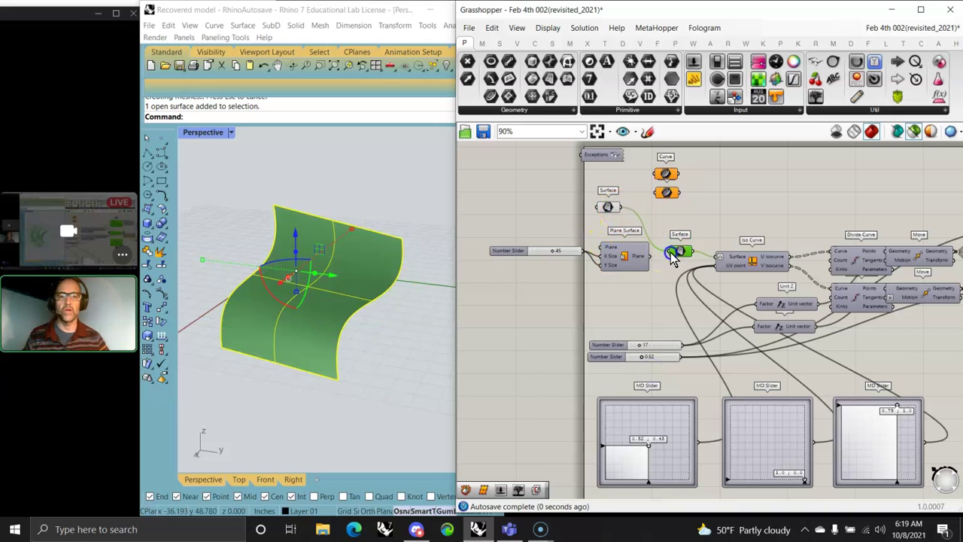
# Preview the final Brep parameter's lattice on the lofted surface
pyautogui.moveTo(726, 327); pyautogui.dragTo(757, 271, button='right')
pyautogui.click(841, 221)
pyautogui.click(841, 221)
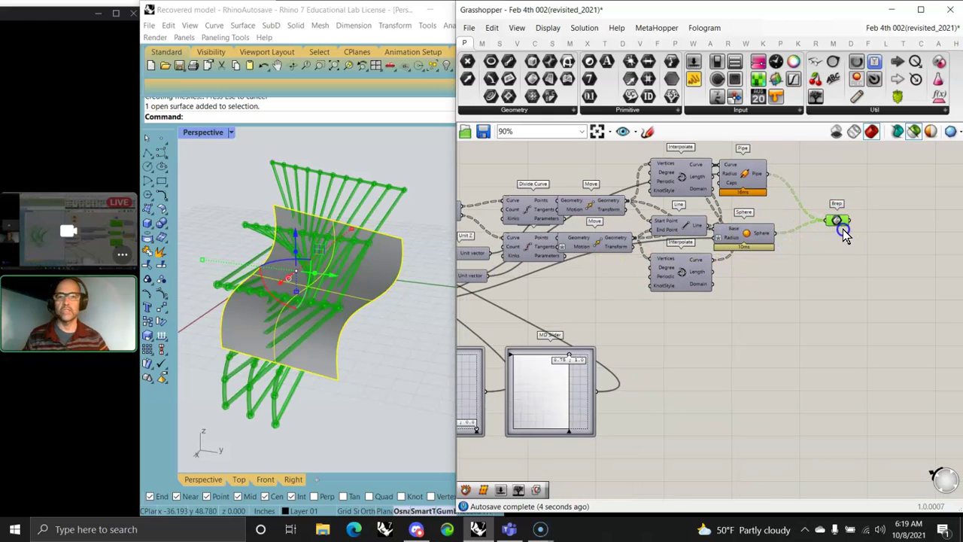
# Nudge the new Surface parameter clear of its neighbours and delete the lofted surface from the Rhino model
pyautogui.moveTo(391, 331); pyautogui.dragTo(356, 337, button='right')
pyautogui.moveTo(544, 309); pyautogui.dragTo(906, 392, button='right')
pyautogui.moveTo(653, 248); pyautogui.dragTo(680, 251)
pyautogui.click(363, 274)
pyautogui.press('Delete')
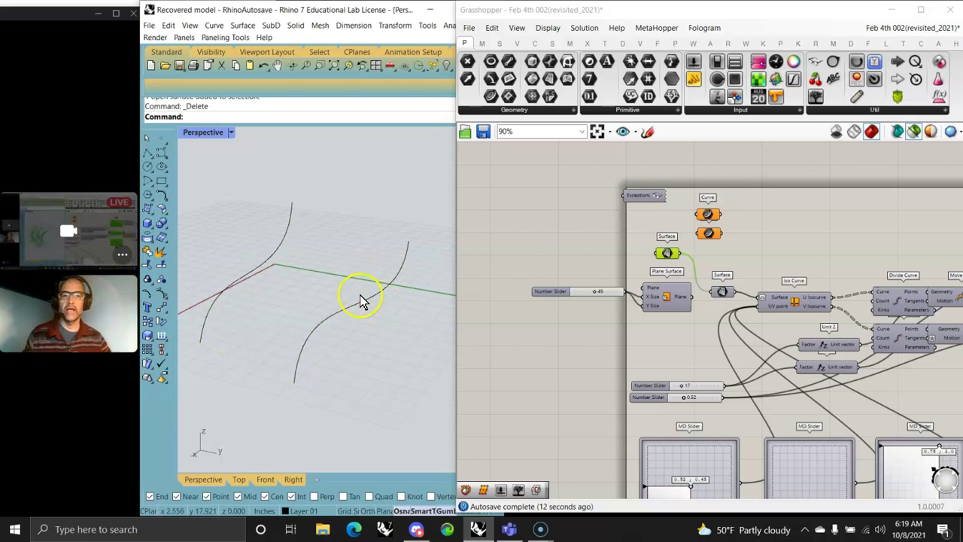
# Reference the back S-shaped curve in the upper Curve parameter and place that parameter outside the group, above the 45 slider
pyautogui.click(274, 239)
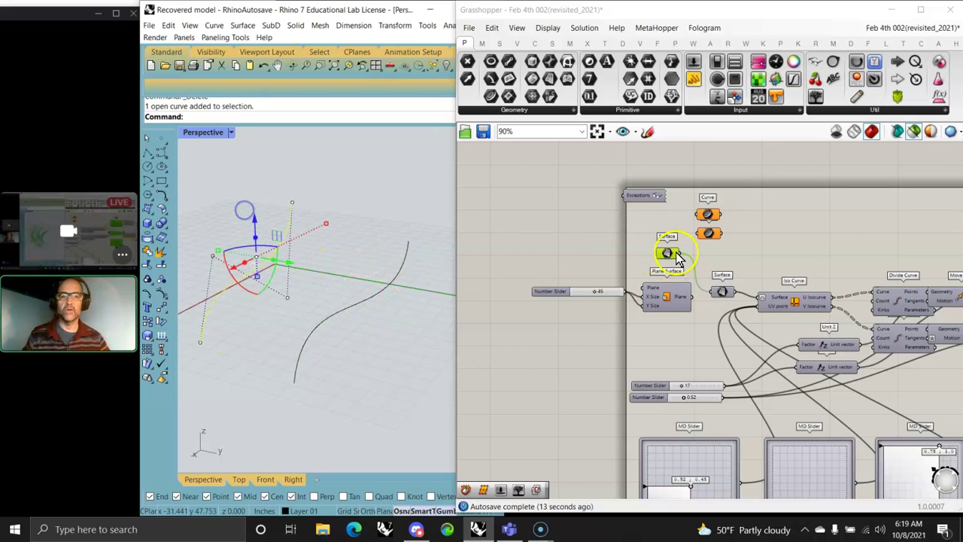
pyautogui.rightClick(710, 216)
pyautogui.click(756, 372)
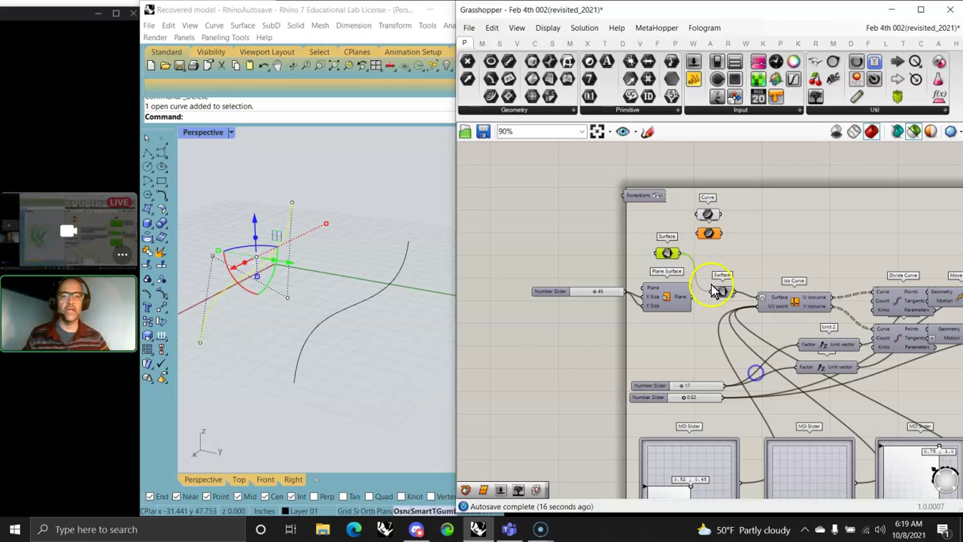
pyautogui.moveTo(711, 216); pyautogui.dragTo(588, 217)
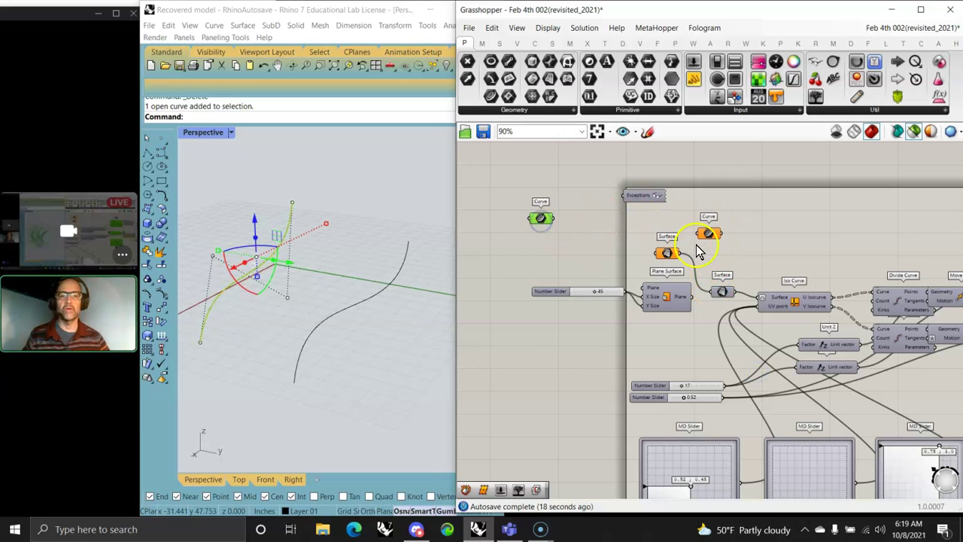
# Reference the front S-shaped curve in the remaining Curve parameter and place it directly below the first Curve parameter
pyautogui.click(379, 297)
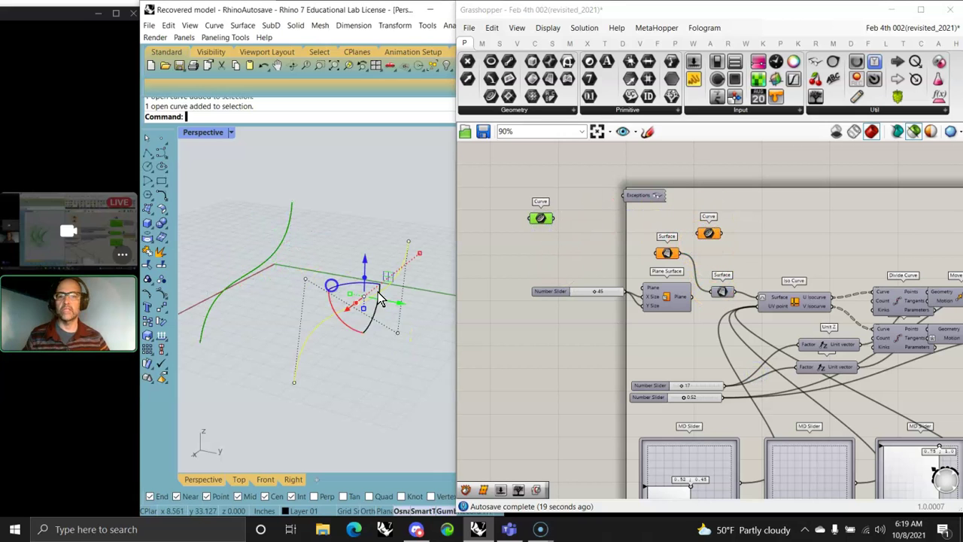
pyautogui.rightClick(711, 234)
pyautogui.click(749, 395)
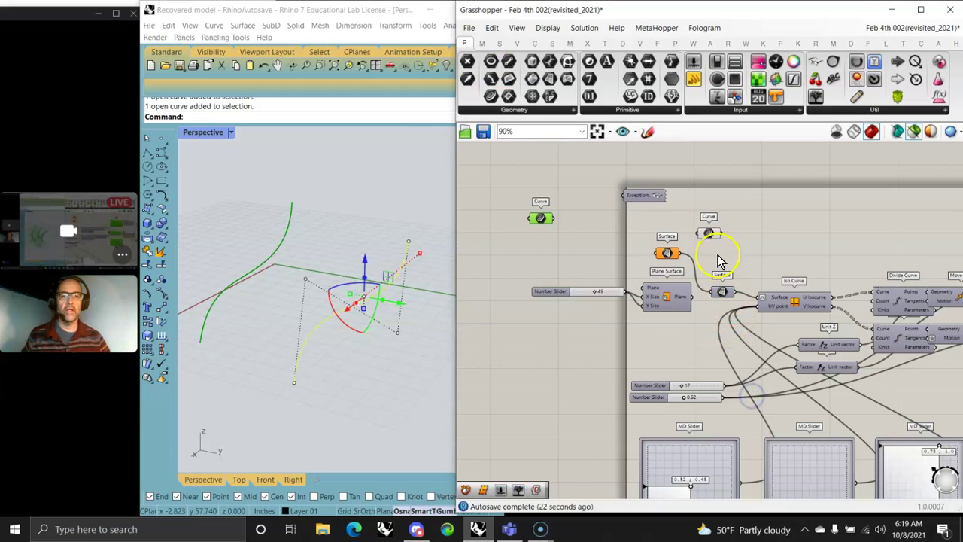
pyautogui.moveTo(711, 237); pyautogui.dragTo(566, 254)
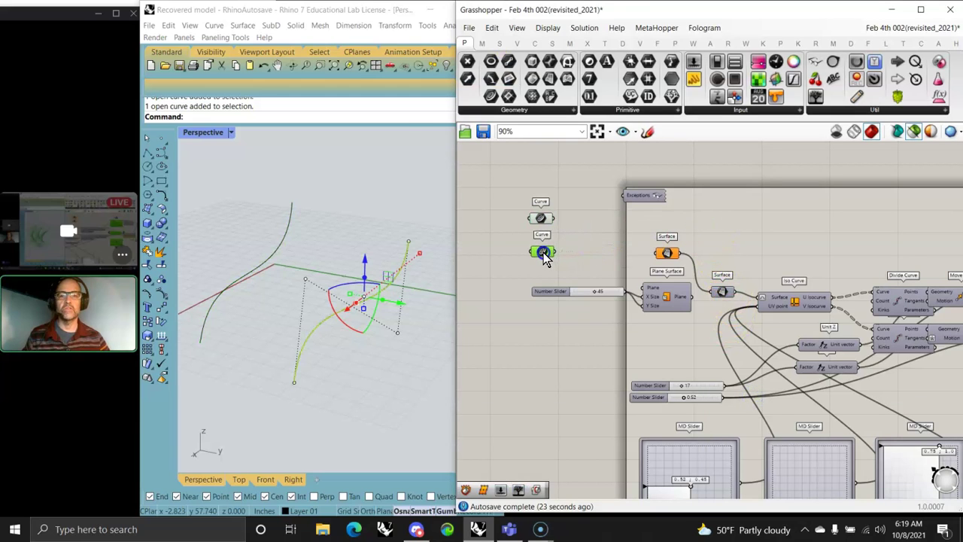
# Add a Loft component, wire both Curve parameters into its Curves input and connect its output to the Surface parameter
pyautogui.rightClick(540, 218)
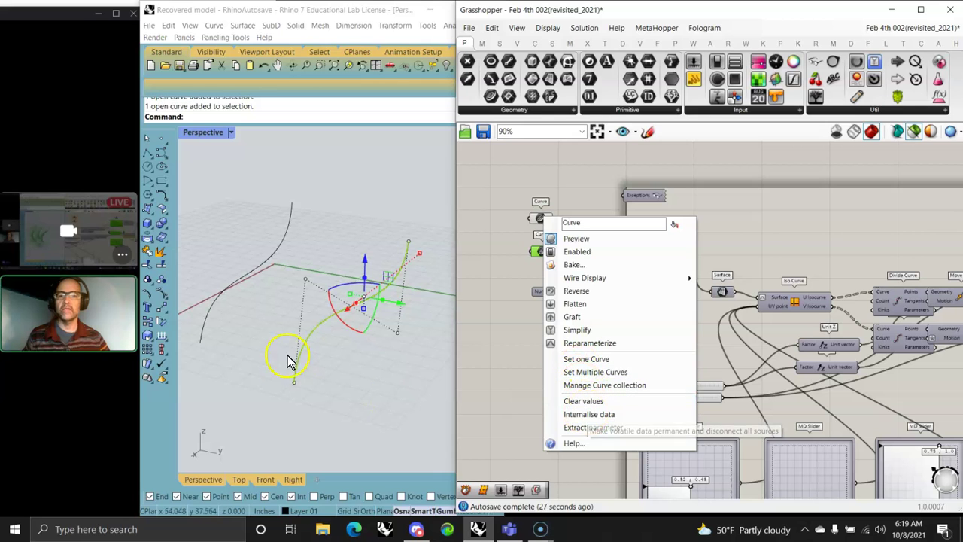
pyautogui.click(397, 381)
pyautogui.click(690, 82)
pyautogui.click(553, 43)
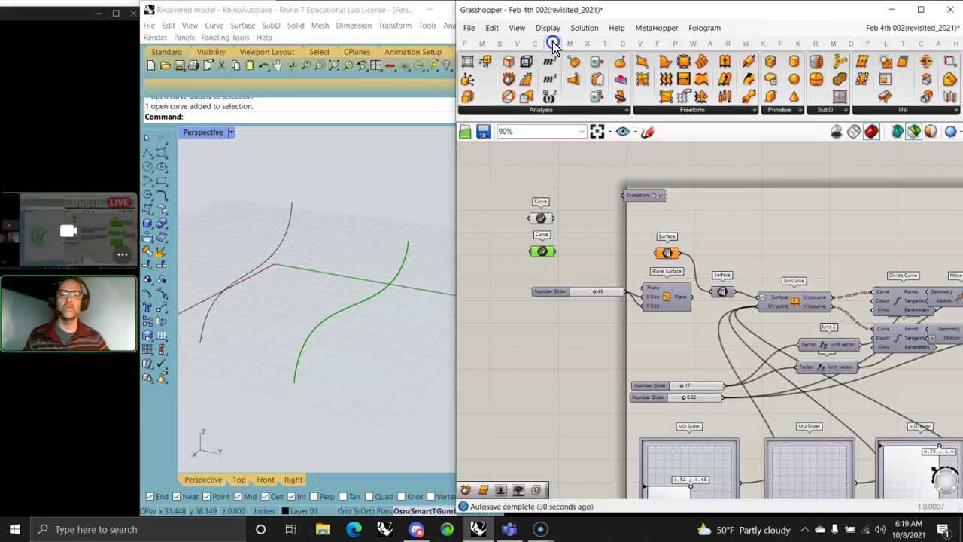
pyautogui.click(659, 84)
pyautogui.click(569, 224)
pyautogui.moveTo(568, 224); pyautogui.dragTo(577, 235)
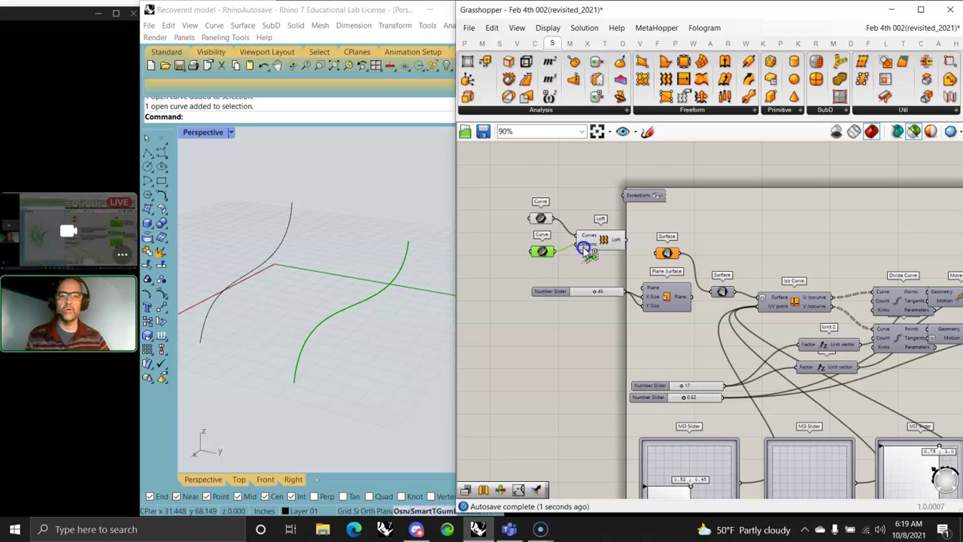
pyautogui.moveTo(576, 244); pyautogui.dragTo(547, 283)
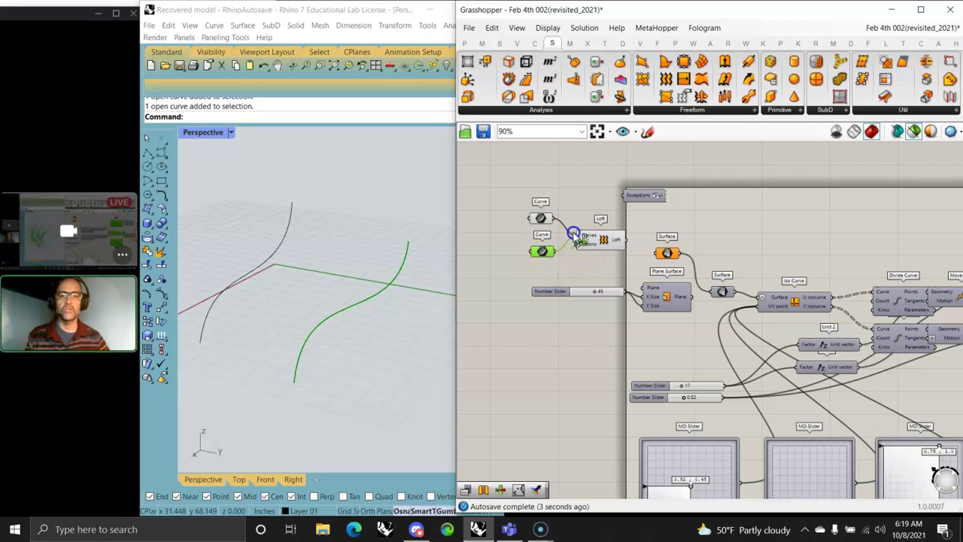
pyautogui.moveTo(599, 240); pyautogui.dragTo(602, 239)
pyautogui.click(610, 239)
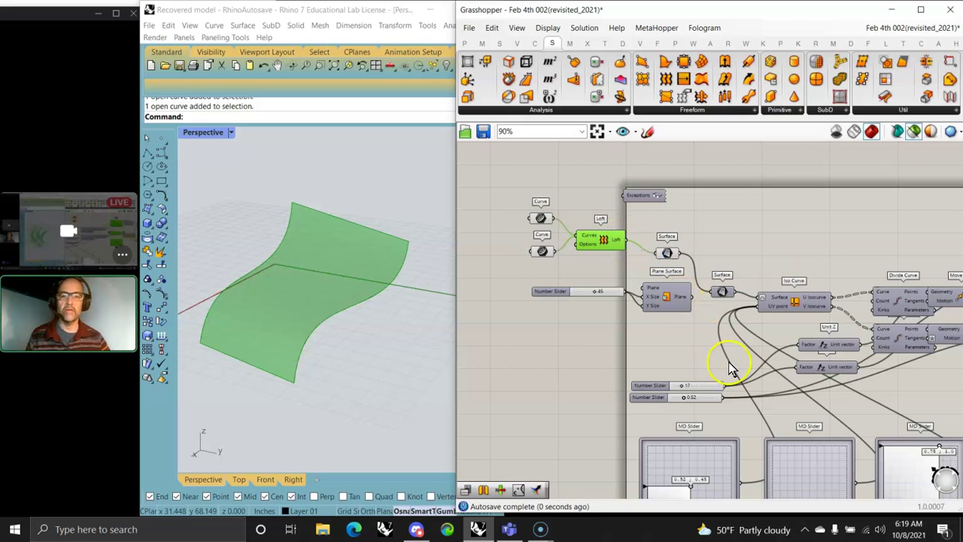
# Preview the final Brep parameter's lattice generated from the Grasshopper loft
pyautogui.scroll(-5, 658, 301)
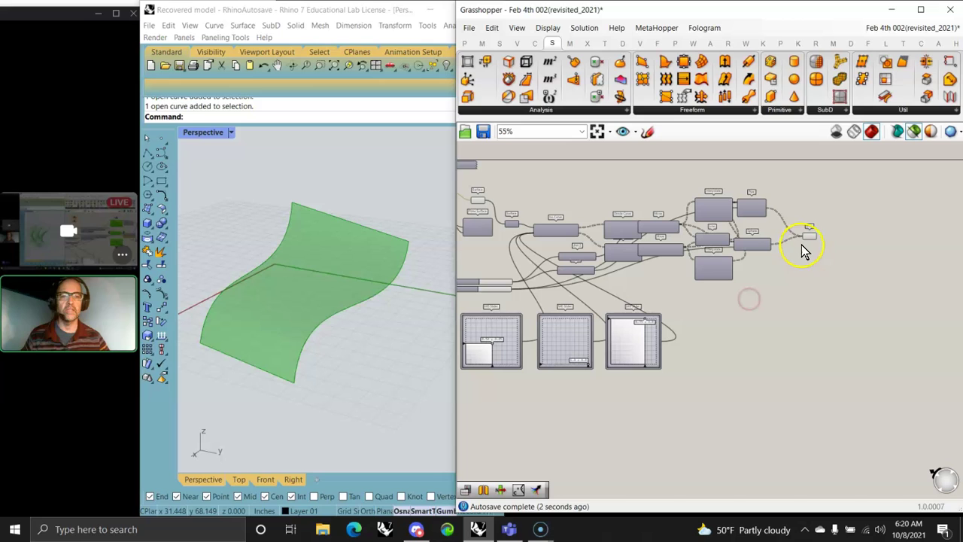
pyautogui.click(811, 236)
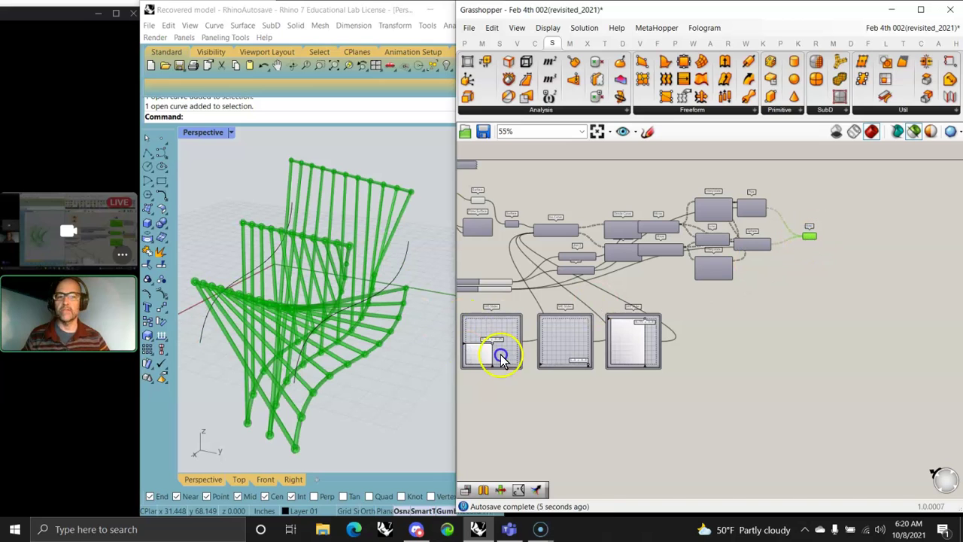
pyautogui.moveTo(348, 357); pyautogui.dragTo(276, 337, button='right')
# Move a control point of the front S-shaped curve in Rhino to reshape the lattice
pyautogui.click(350, 286)
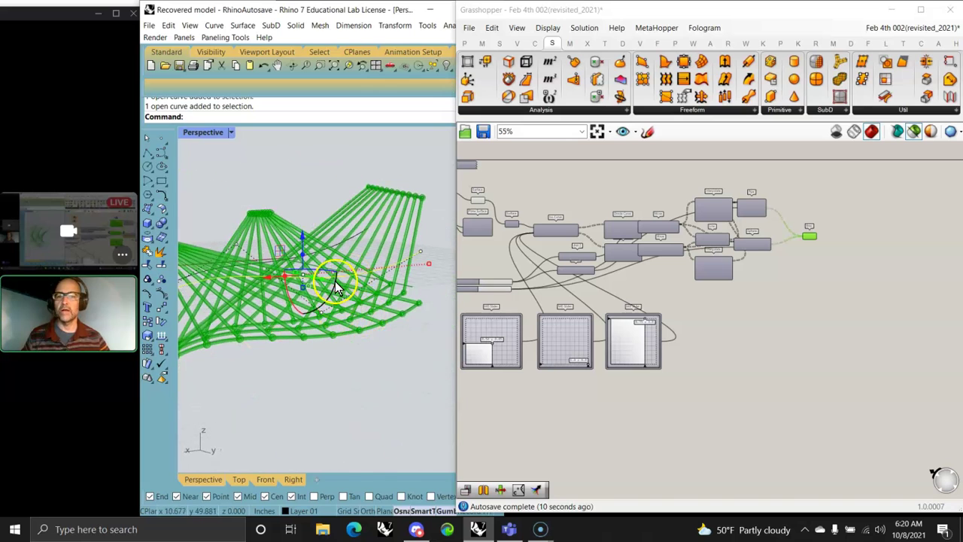
pyautogui.moveTo(353, 347); pyautogui.dragTo(407, 350, button='right')
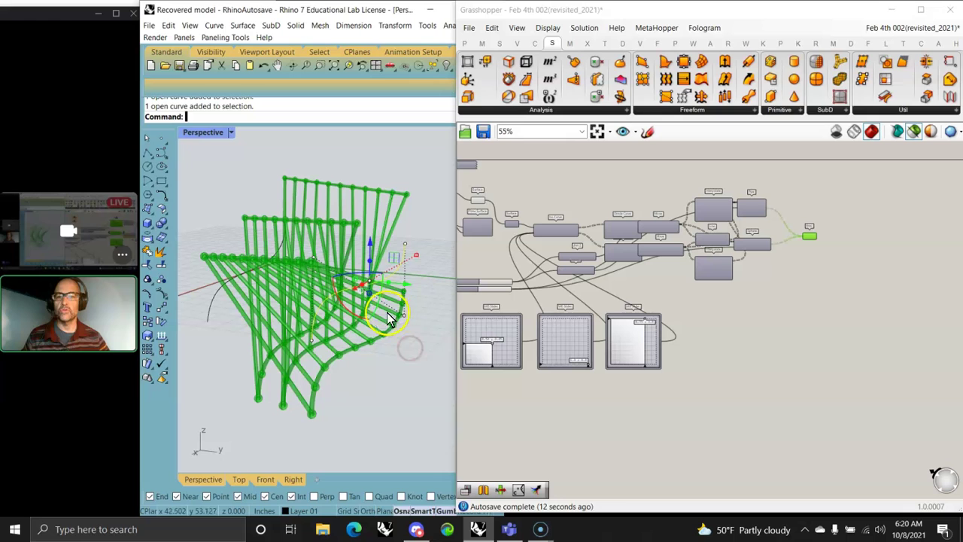
pyautogui.click(403, 322)
pyautogui.moveTo(392, 360); pyautogui.dragTo(439, 321)
pyautogui.click(389, 353)
pyautogui.moveTo(353, 397); pyautogui.dragTo(338, 413, button='right')
# Save the Grasshopper definition under its current file name
pyautogui.scroll(-3, 572, 352)
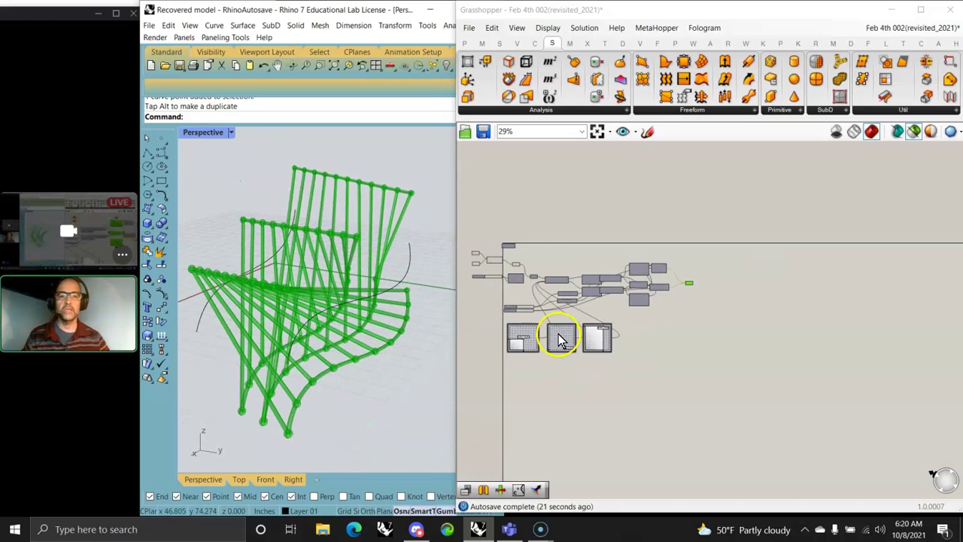
pyautogui.click(469, 28)
pyautogui.click(505, 93)
# Spread out the Brep, Pipe and Sphere components at the end of the definition so they no longer overlap their neighbours
pyautogui.scroll(2, 549, 248)
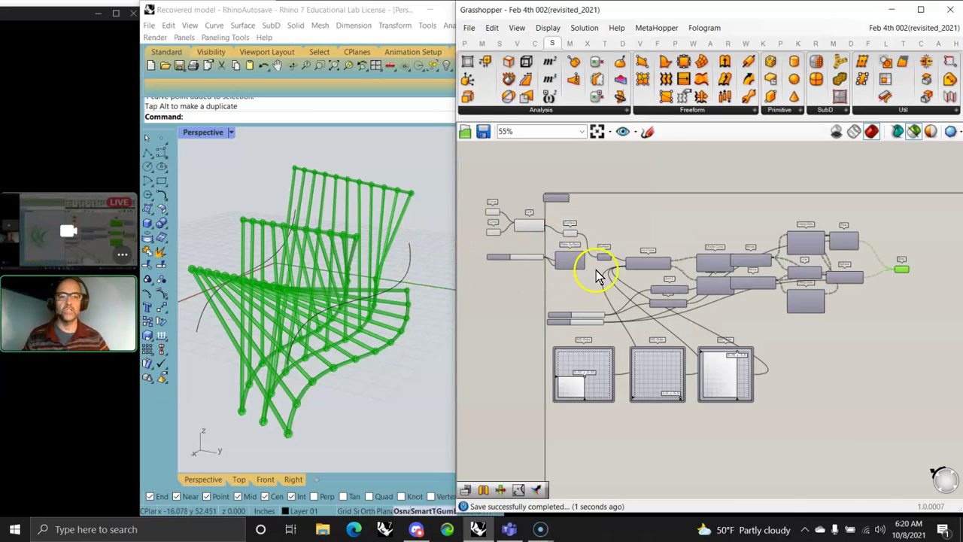
pyautogui.scroll(4, 602, 269)
pyautogui.moveTo(709, 268)
pyautogui.mouseDown(button='right')
pyautogui.moveTo(698, 243)
pyautogui.moveTo(713, 273)
pyautogui.mouseUp(button='right')
pyautogui.scroll(-4, 726, 255)
pyautogui.scroll(2, 796, 284)
pyautogui.moveTo(796, 284); pyautogui.dragTo(776, 323, button='right')
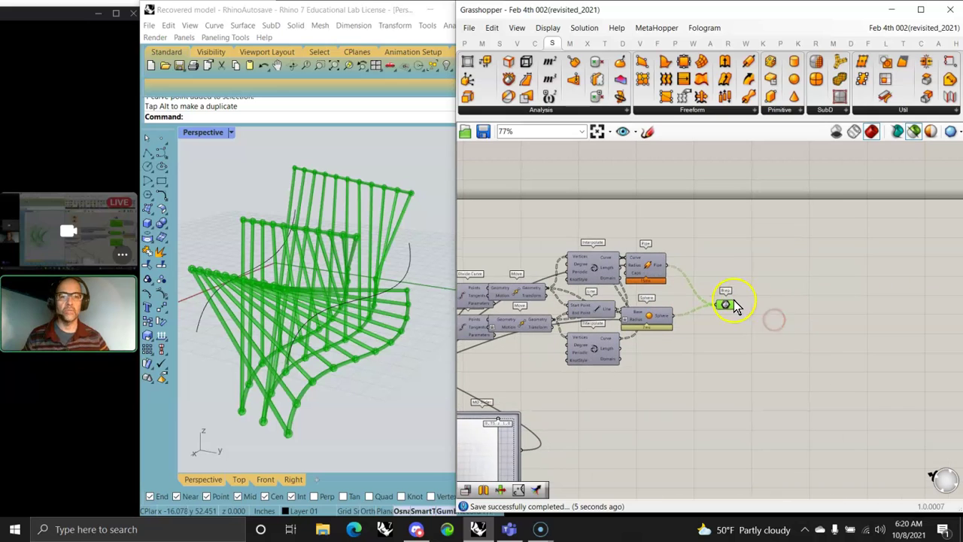
pyautogui.moveTo(734, 305); pyautogui.dragTo(795, 231)
pyautogui.moveTo(639, 268); pyautogui.dragTo(705, 229)
pyautogui.click(690, 285)
pyautogui.click(665, 322)
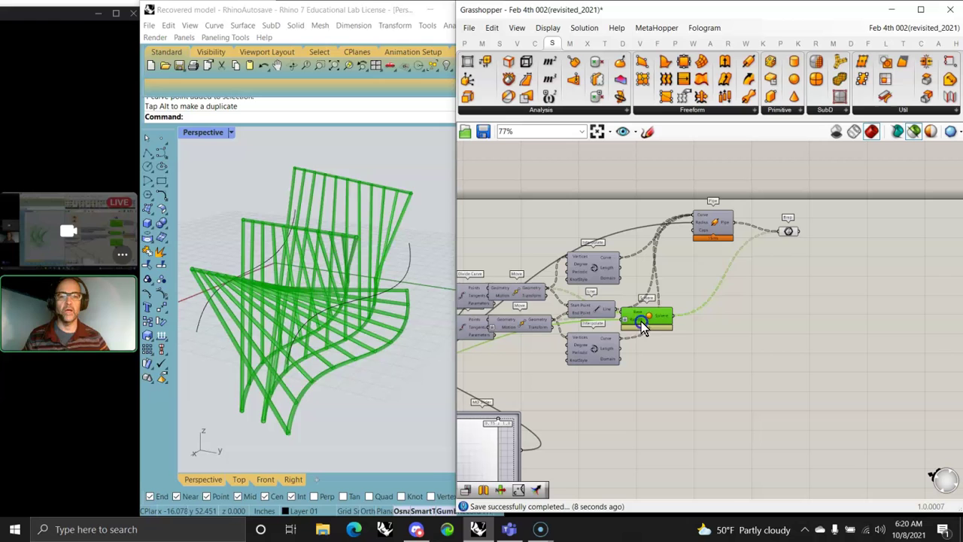
pyautogui.moveTo(649, 321); pyautogui.dragTo(720, 280)
pyautogui.moveTo(647, 304); pyautogui.dragTo(715, 267)
pyautogui.click(655, 401)
# Internalise the data of both Curve parameters feeding the Loft component
pyautogui.moveTo(363, 344); pyautogui.dragTo(338, 350, button='right')
pyautogui.moveTo(509, 318); pyautogui.dragTo(756, 301, button='right')
pyautogui.moveTo(609, 293); pyautogui.dragTo(773, 288, button='right')
pyautogui.rightClick(618, 221)
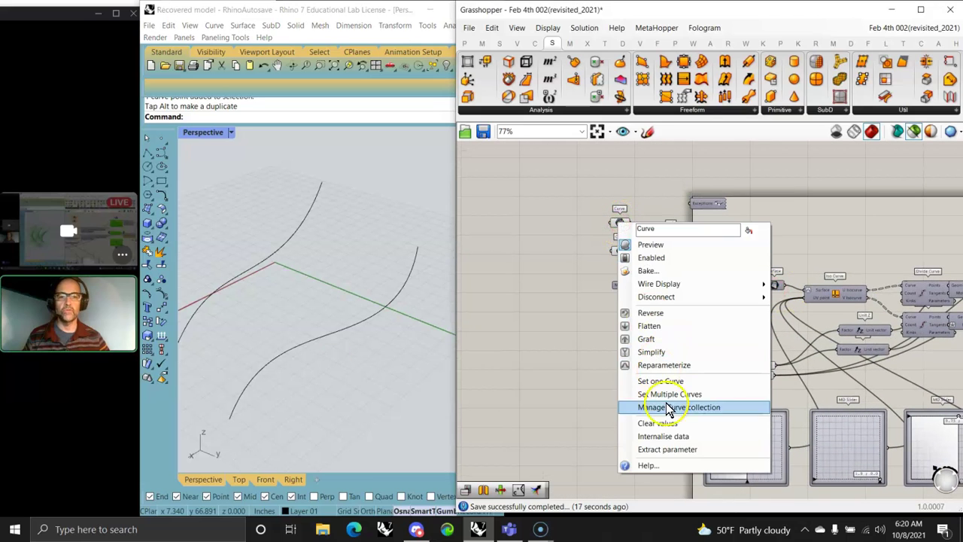
pyautogui.click(673, 437)
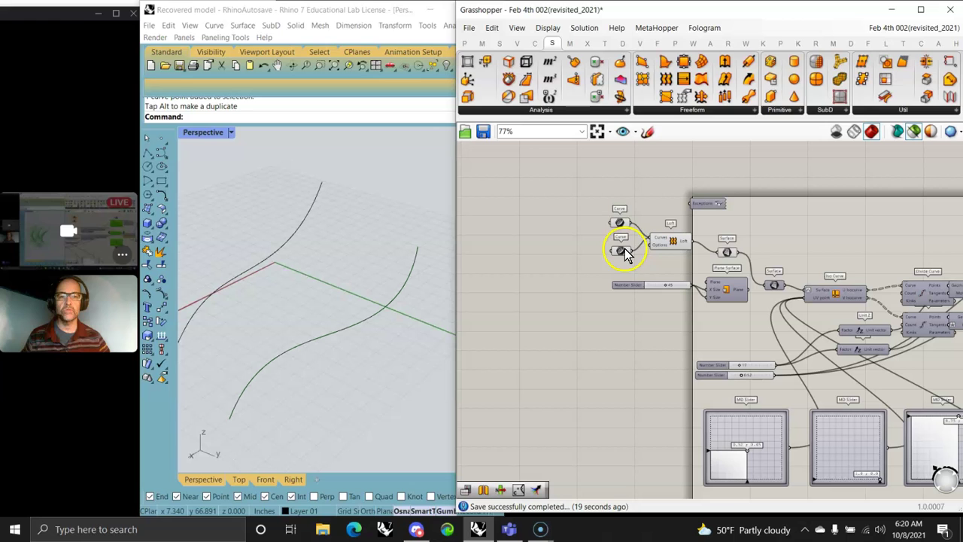
pyautogui.rightClick(623, 250)
pyautogui.click(688, 461)
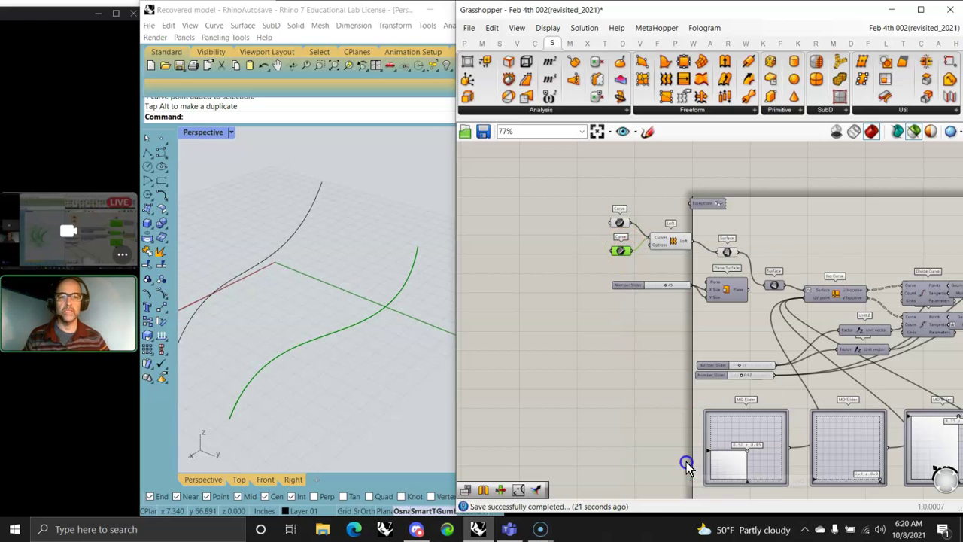
# Delete both S-shaped curves from Rhino and preview the upper Curve parameter's internalised curve
pyautogui.moveTo(383, 368); pyautogui.dragTo(203, 172)
pyautogui.press('Delete')
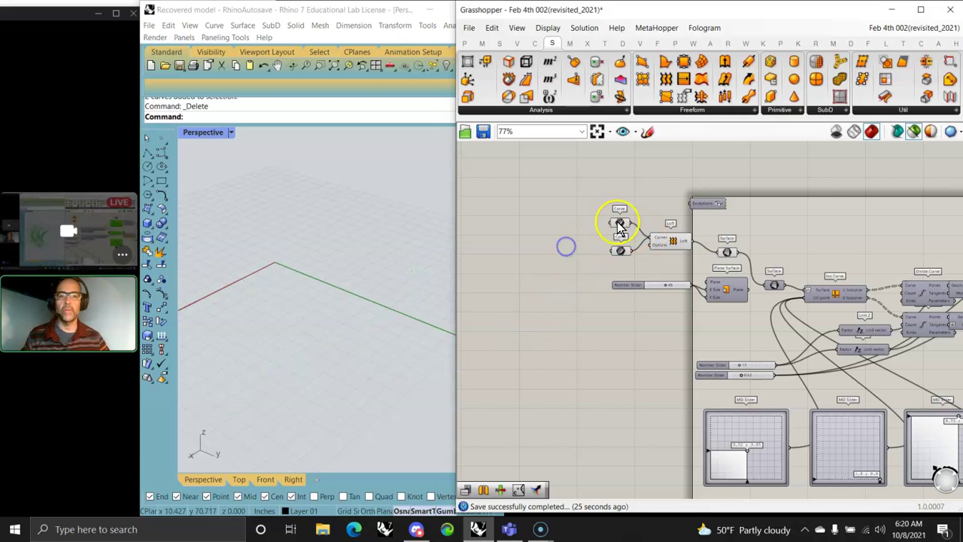
pyautogui.click(618, 223)
pyautogui.click(583, 222)
pyautogui.click(620, 223)
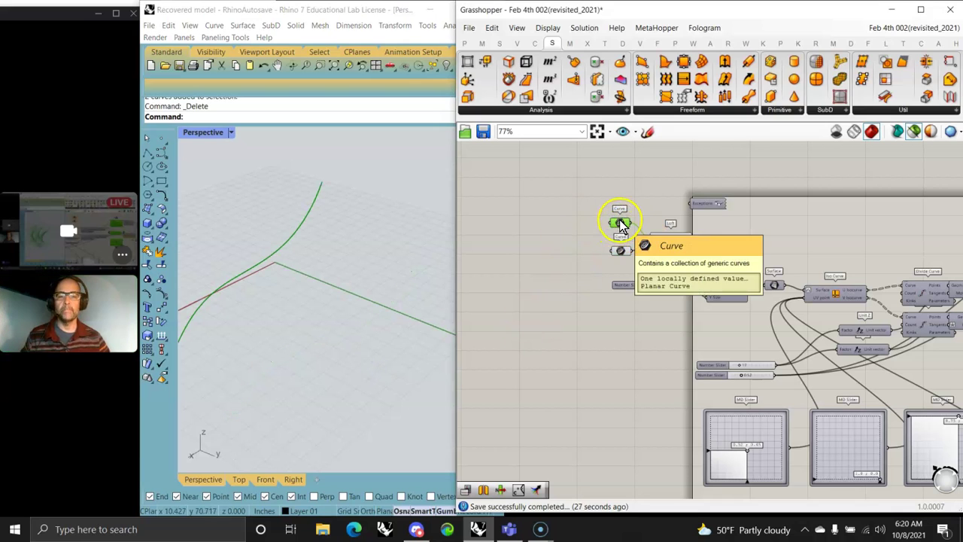
pyautogui.rightClick(620, 222)
pyautogui.click(340, 265)
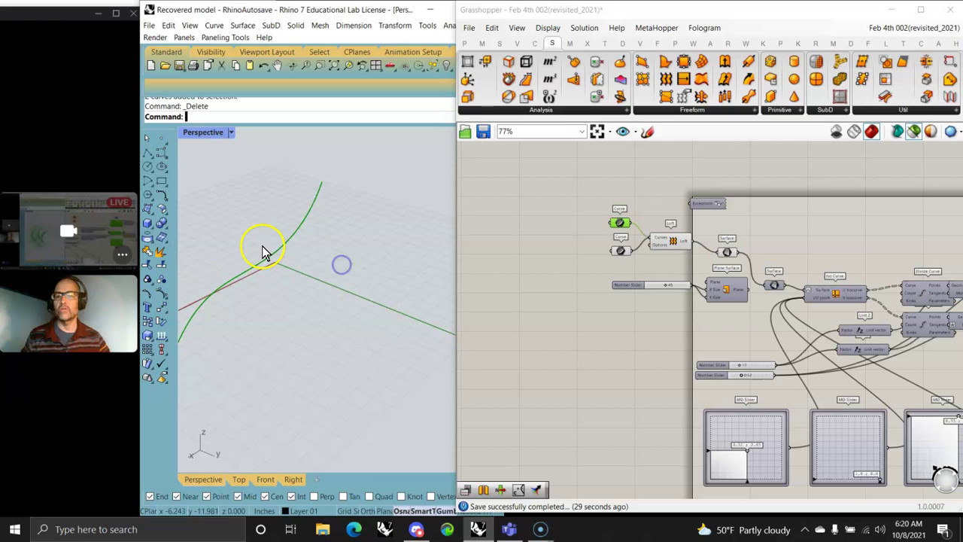
# Reposition the Pipe and Sphere components near the Brep parameter and preview the combined lattice
pyautogui.moveTo(359, 343); pyautogui.dragTo(350, 322, button='right')
pyautogui.moveTo(669, 245)
pyautogui.mouseDown(button='right')
pyautogui.moveTo(600, 269)
pyautogui.moveTo(579, 309)
pyautogui.moveTo(574, 369)
pyautogui.mouseUp(button='right')
pyautogui.moveTo(734, 240); pyautogui.dragTo(762, 235)
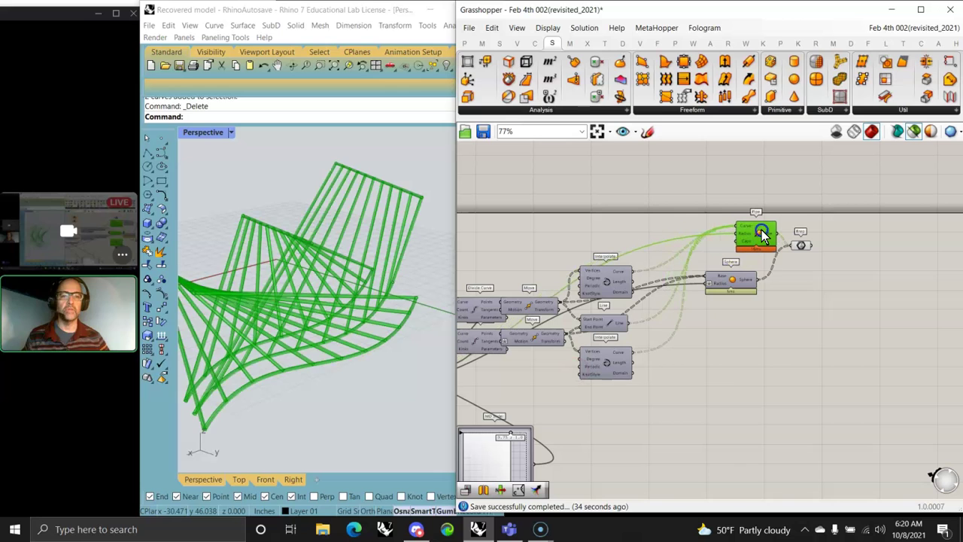
pyautogui.click(745, 281)
pyautogui.moveTo(768, 283); pyautogui.dragTo(789, 282)
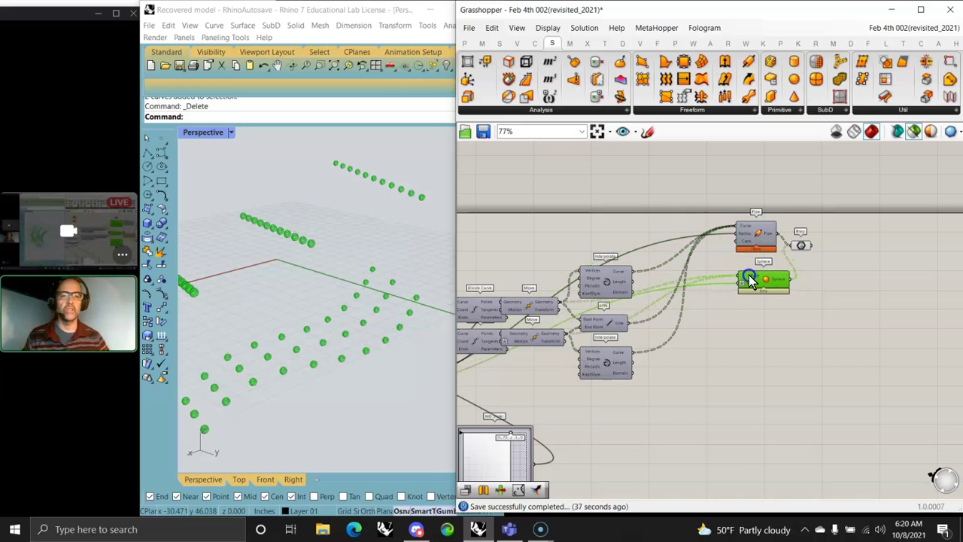
pyautogui.click(802, 246)
pyautogui.click(913, 133)
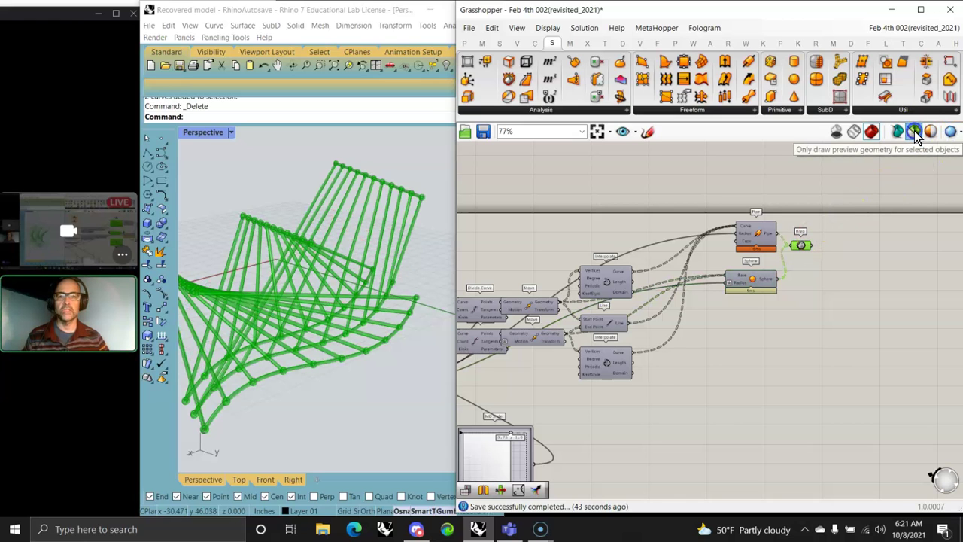
# Turn off the preview of the input curve, Loft, Plane Surface and Surface components
pyautogui.moveTo(695, 378); pyautogui.dragTo(823, 379, button='right')
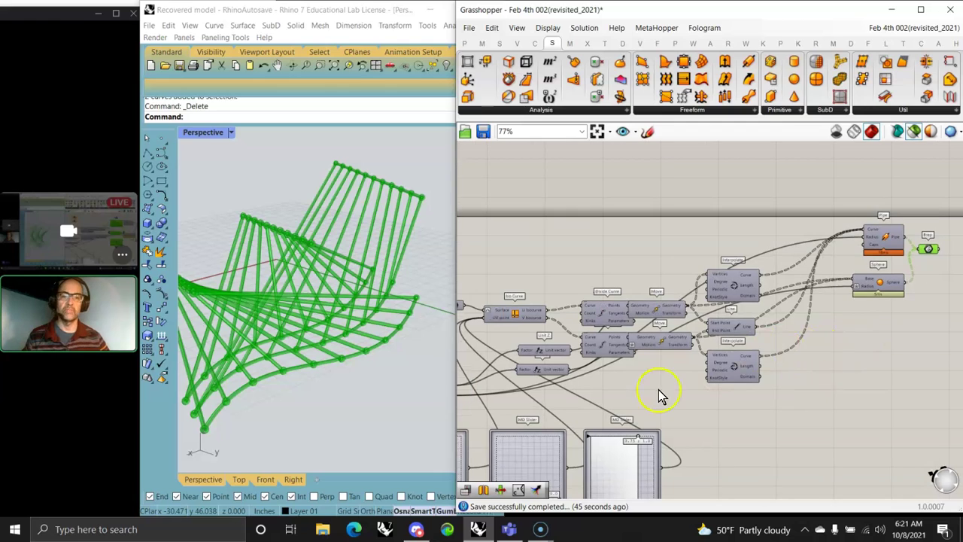
pyautogui.moveTo(553, 373); pyautogui.dragTo(747, 338, button='right')
pyautogui.scroll(-1, 747, 338)
pyautogui.moveTo(618, 319); pyautogui.dragTo(490, 177)
pyautogui.rightClick(491, 177)
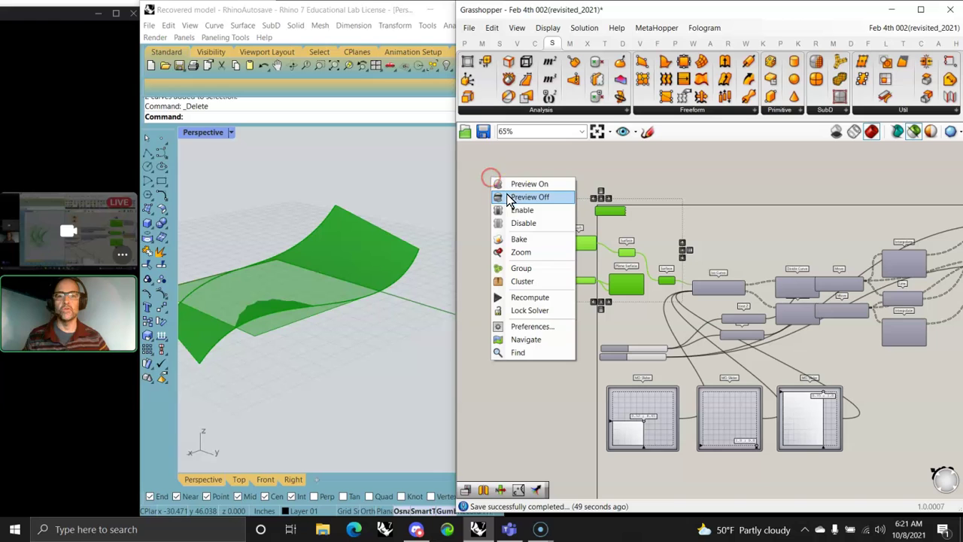
pyautogui.click(522, 195)
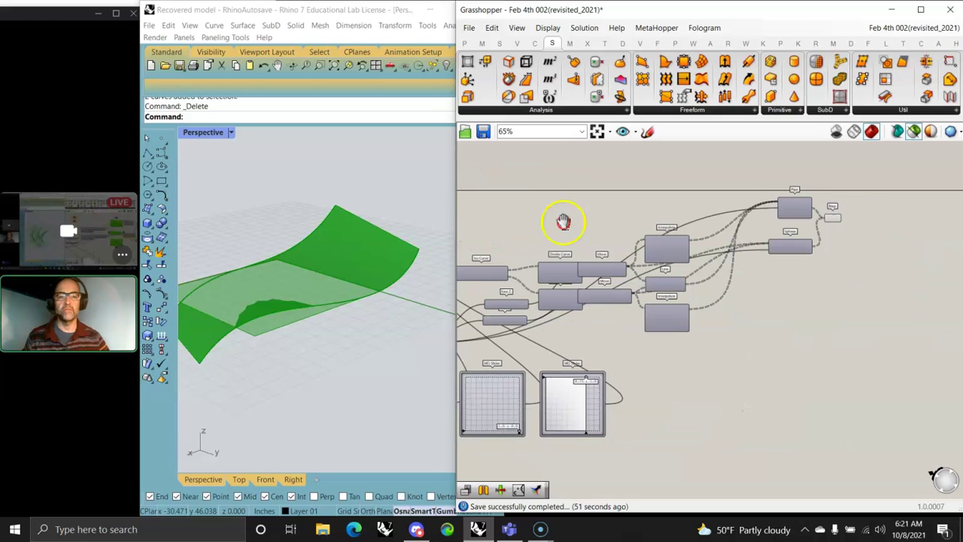
# Check the lattice preview with the selected-only preview mode switched off, and switch that mode back on
pyautogui.click(909, 214)
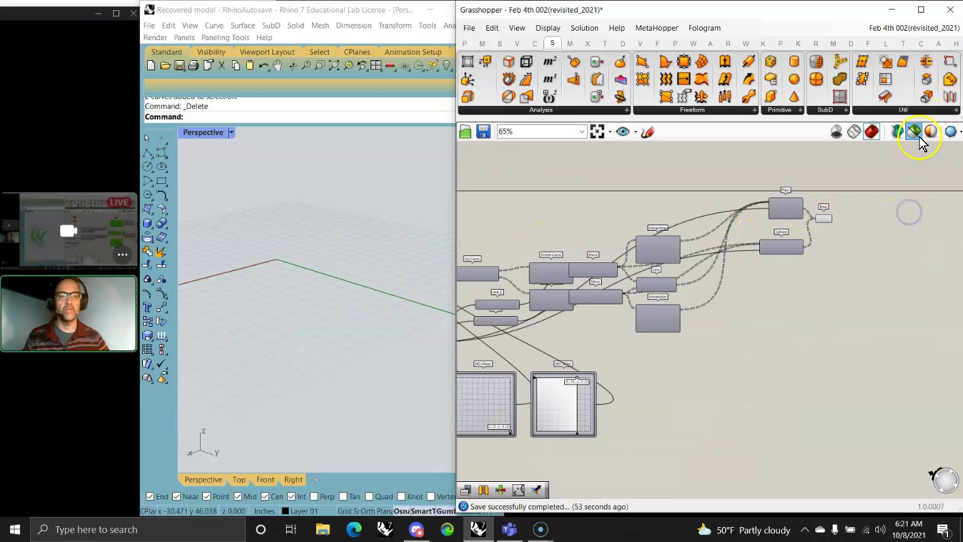
pyautogui.click(914, 131)
pyautogui.click(824, 216)
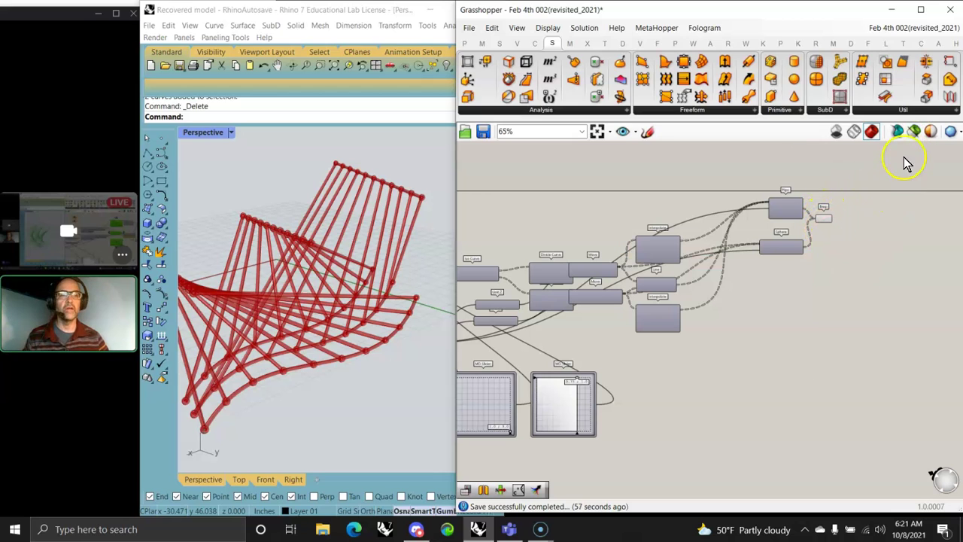
pyautogui.click(915, 136)
# Preview the geometry of every component together in Rhino from another angle, and clear the selection
pyautogui.scroll(-3, 677, 316)
pyautogui.moveTo(805, 411); pyautogui.dragTo(460, 204)
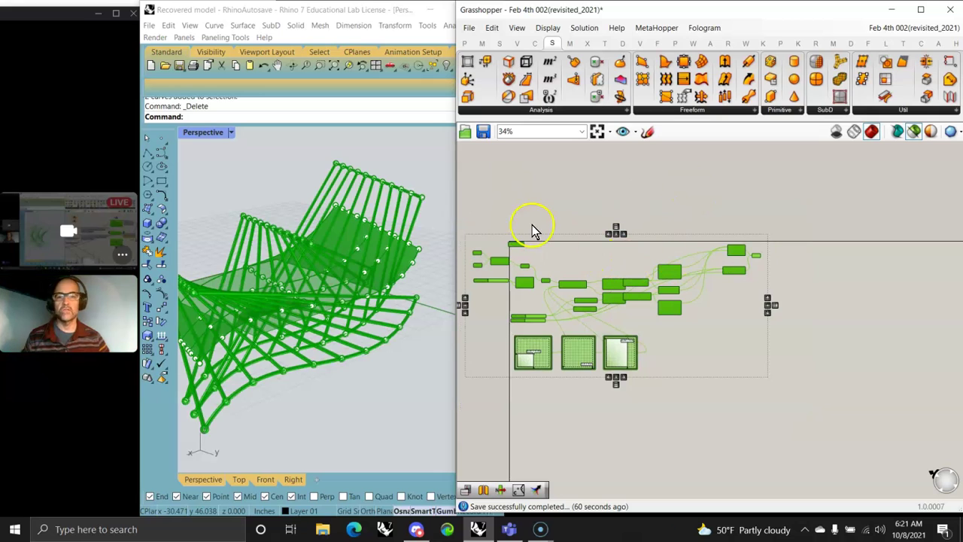
pyautogui.moveTo(366, 346); pyautogui.dragTo(384, 298, button='right')
pyautogui.click(706, 316)
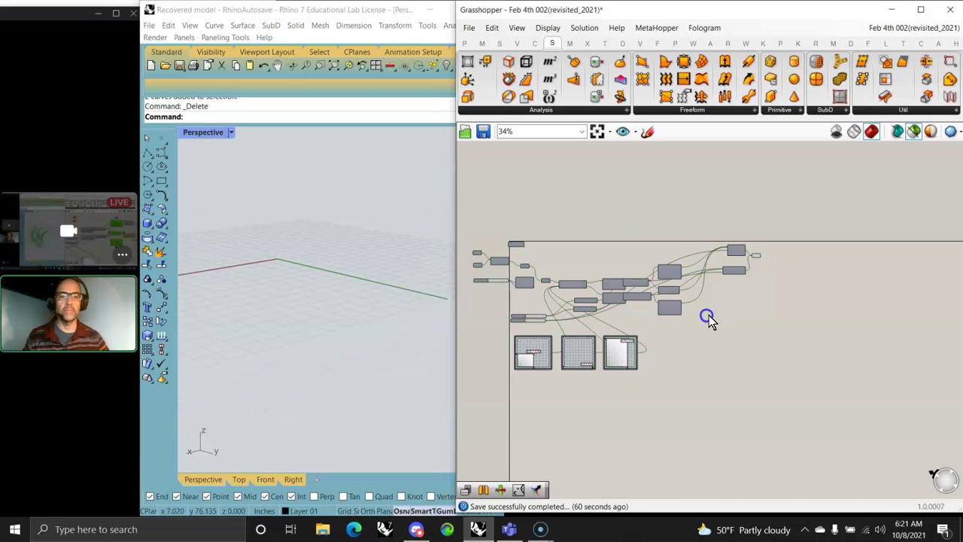
# Stack the Interpolate, Line and second Interpolate components in a column before Pipe, and move Sphere below Pipe with Brep to their right
pyautogui.scroll(3, 736, 252)
pyautogui.scroll(3, 736, 253)
pyautogui.moveTo(540, 320); pyautogui.dragTo(653, 220)
pyautogui.moveTo(548, 376); pyautogui.dragTo(656, 283)
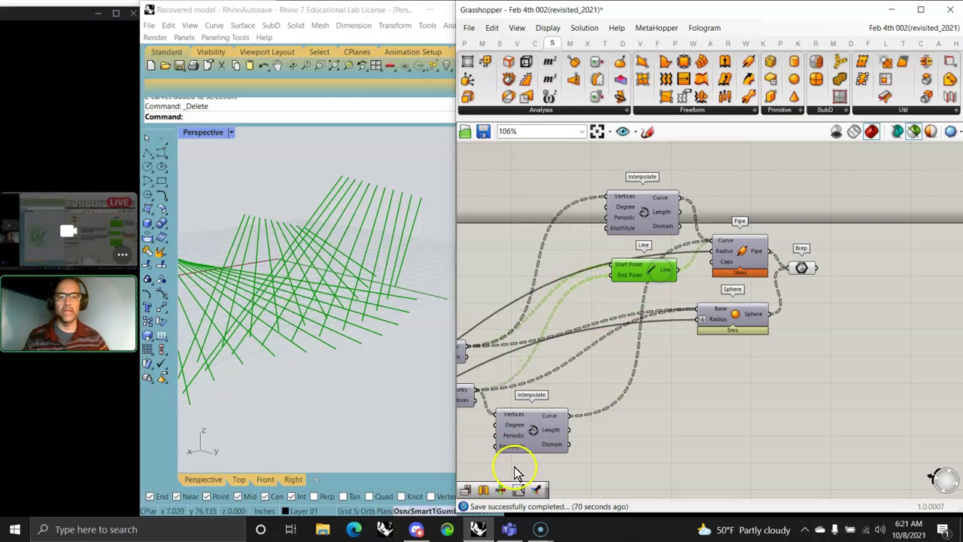
pyautogui.moveTo(534, 436); pyautogui.dragTo(647, 326)
pyautogui.moveTo(730, 322); pyautogui.dragTo(744, 400)
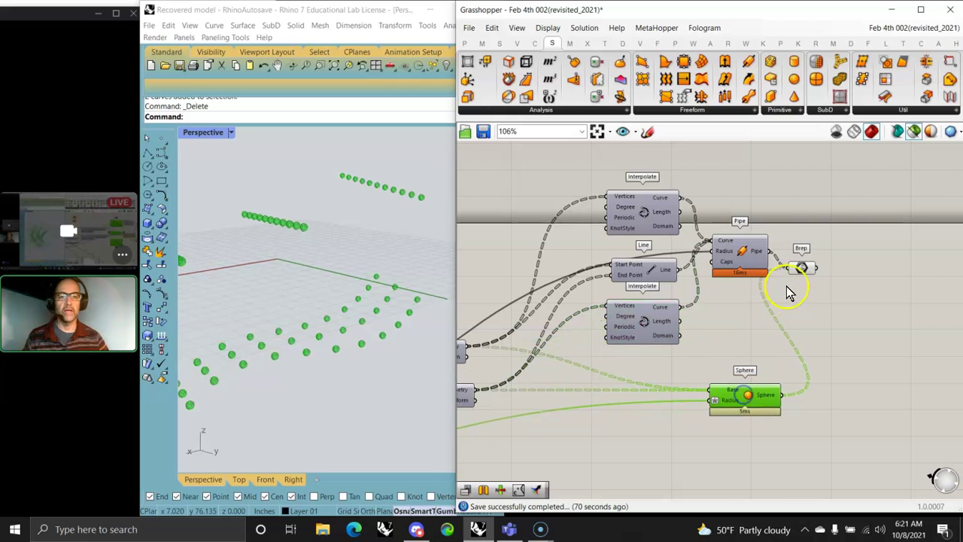
pyautogui.moveTo(800, 268); pyautogui.dragTo(863, 342)
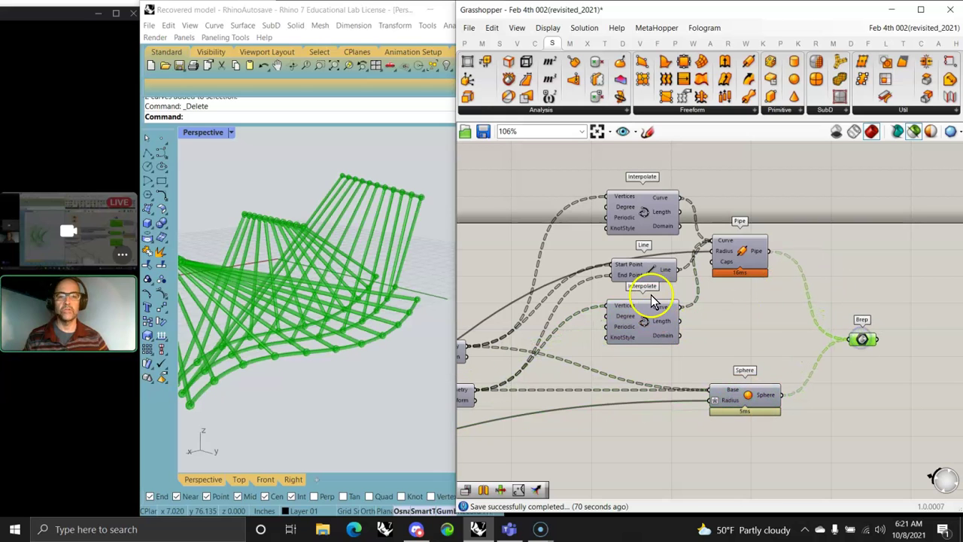
# Bring both Move and both Divide Curve components closer to the Interpolate column, and place each Unit Z beneath its Divide Curve
pyautogui.moveTo(594, 374); pyautogui.dragTo(782, 339, button='right')
pyautogui.moveTo(625, 360); pyautogui.dragTo(731, 327)
pyautogui.moveTo(605, 321); pyautogui.dragTo(696, 263)
pyautogui.moveTo(556, 339); pyautogui.dragTo(685, 278, button='right')
pyautogui.moveTo(684, 277); pyautogui.dragTo(743, 187)
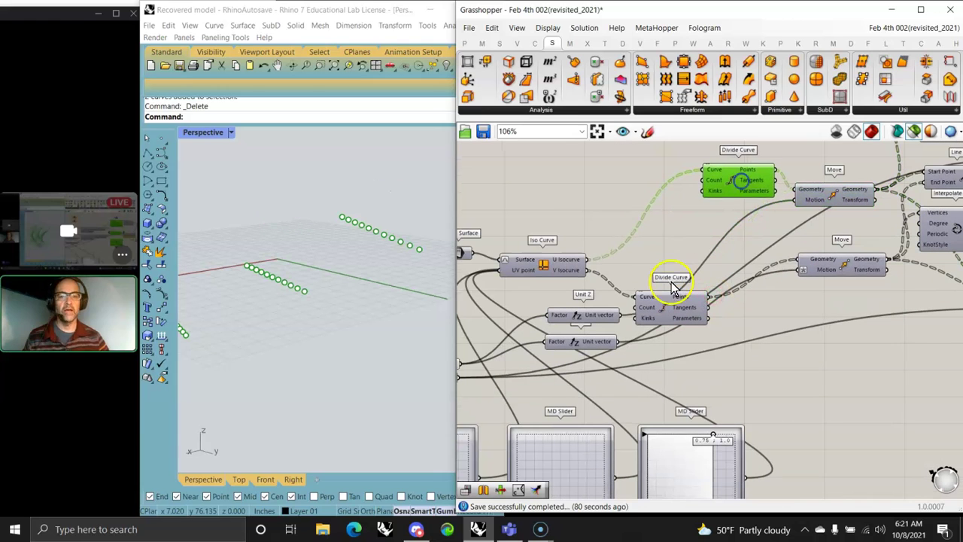
pyautogui.moveTo(672, 292); pyautogui.dragTo(743, 241)
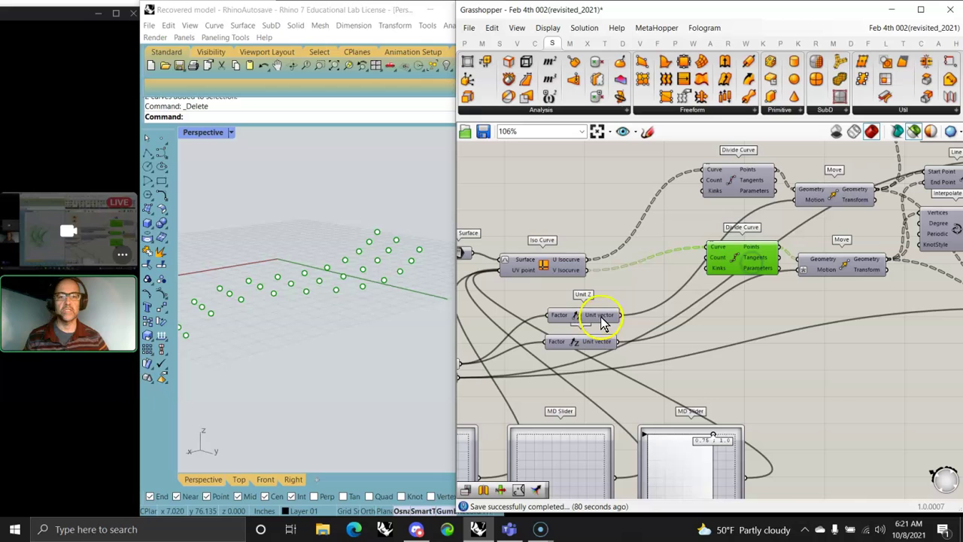
pyautogui.moveTo(602, 322); pyautogui.dragTo(760, 216)
pyautogui.moveTo(597, 352); pyautogui.dragTo(756, 290)
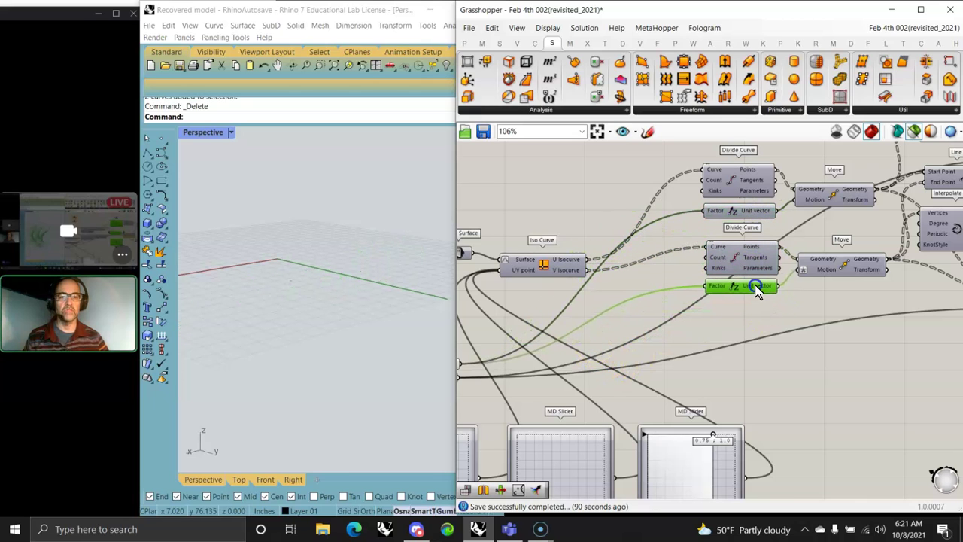
# Move Iso Curve closer to the Divide Curve components, and place its input Surface parameter directly beside it
pyautogui.moveTo(547, 267); pyautogui.dragTo(635, 207)
pyautogui.moveTo(650, 342); pyautogui.dragTo(742, 213, button='right')
pyautogui.moveTo(662, 232); pyautogui.dragTo(662, 369, button='right')
pyautogui.click(566, 278)
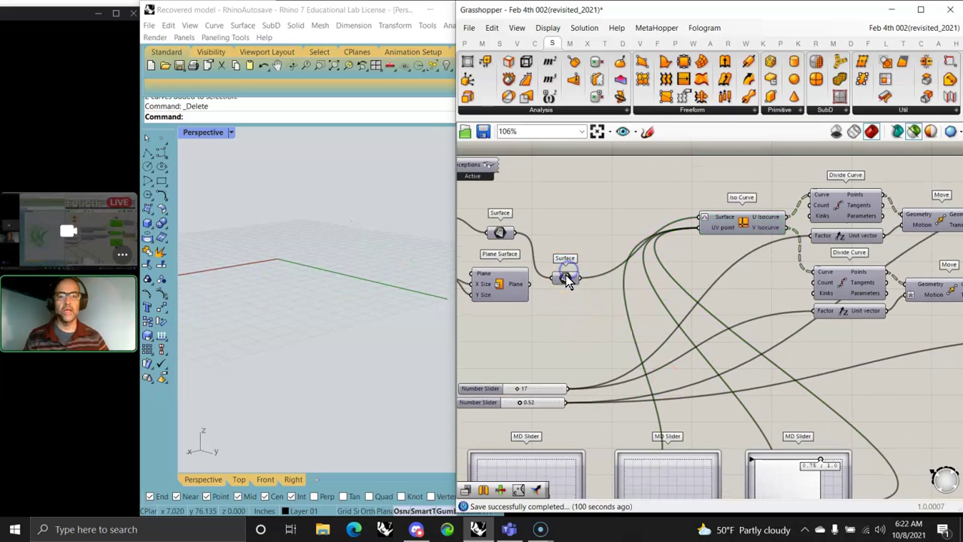
pyautogui.moveTo(568, 283); pyautogui.dragTo(602, 259)
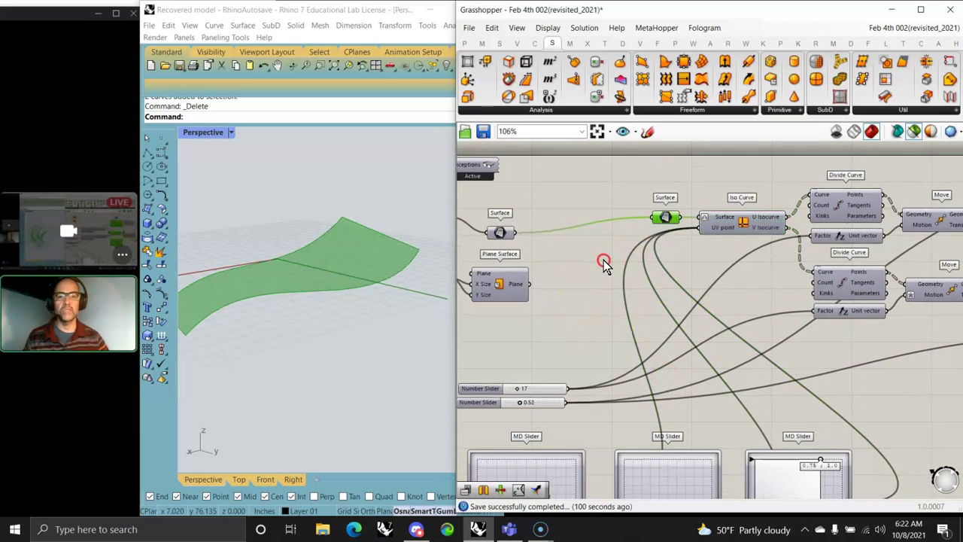
# Move the Loft component, its Surface parameter, the Plane Surface component and the slider feeding it closer to Iso Curve
pyautogui.moveTo(604, 263); pyautogui.dragTo(694, 318, button='right')
pyautogui.moveTo(592, 288); pyautogui.dragTo(701, 241)
pyautogui.moveTo(514, 274); pyautogui.dragTo(632, 252)
pyautogui.moveTo(600, 347); pyautogui.dragTo(690, 298)
pyautogui.moveTo(531, 335); pyautogui.dragTo(624, 295)
# Group the Plane Surface component with its number slider, and position the group beneath Loft
pyautogui.moveTo(681, 329); pyautogui.dragTo(607, 277)
pyautogui.rightClick(602, 327)
pyautogui.click(626, 420)
pyautogui.moveTo(621, 310); pyautogui.dragTo(638, 335)
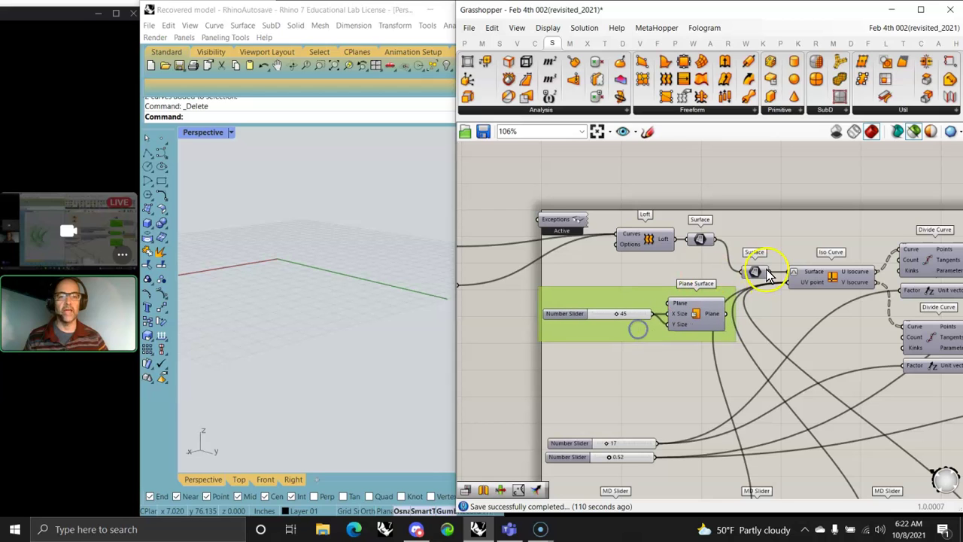
# Tuck the 17 and 0.52 sliders beneath the Plane Surface group, the Curve parameters beside Loft, and the Exceptions component above them
pyautogui.moveTo(656, 480); pyautogui.dragTo(629, 368)
pyautogui.moveTo(504, 311); pyautogui.dragTo(645, 340, button='right')
pyautogui.moveTo(584, 323); pyautogui.dragTo(706, 314)
pyautogui.moveTo(582, 281); pyautogui.dragTo(585, 282)
pyautogui.moveTo(699, 288); pyautogui.dragTo(707, 289)
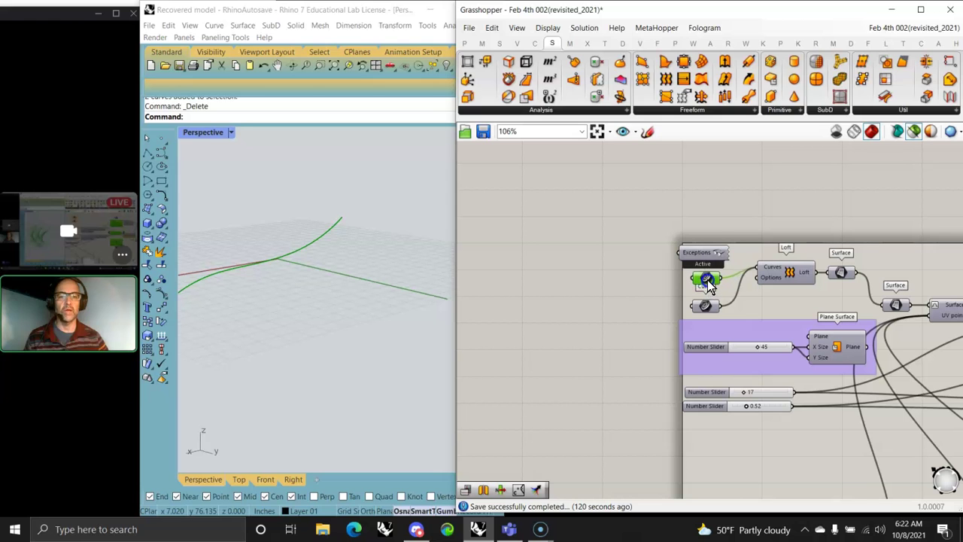
pyautogui.moveTo(701, 254); pyautogui.dragTo(699, 210)
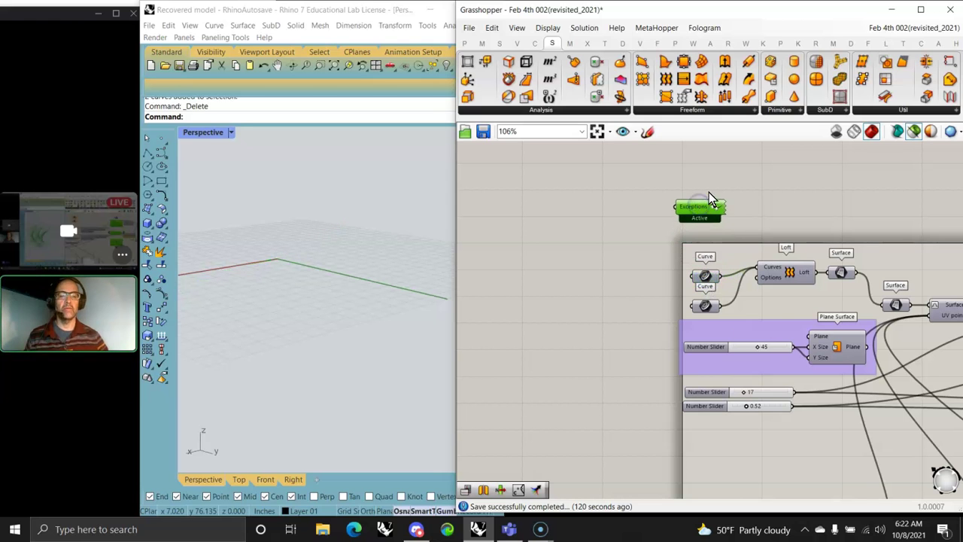
# Move the Brep parameter slightly closer to the Pipe and Sphere components
pyautogui.moveTo(720, 212); pyautogui.dragTo(412, 170, button='right')
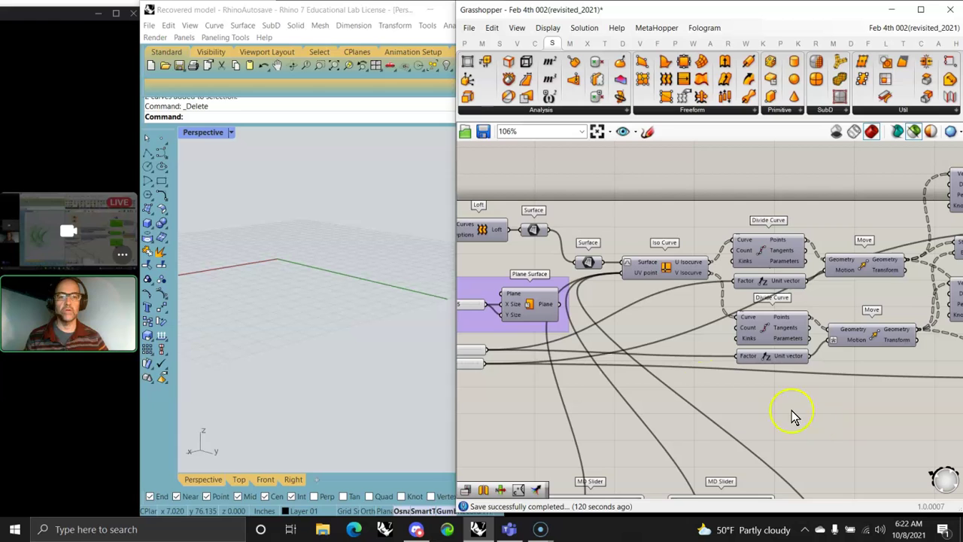
pyautogui.scroll(-5, 786, 322)
pyautogui.moveTo(845, 369); pyautogui.dragTo(672, 336, button='right')
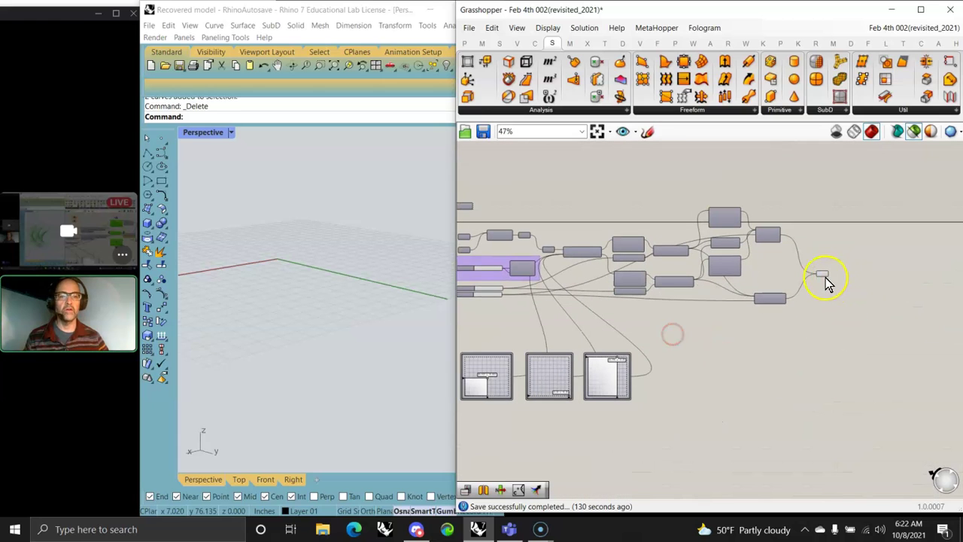
pyautogui.moveTo(822, 276); pyautogui.dragTo(804, 272)
pyautogui.scroll(7, 800, 294)
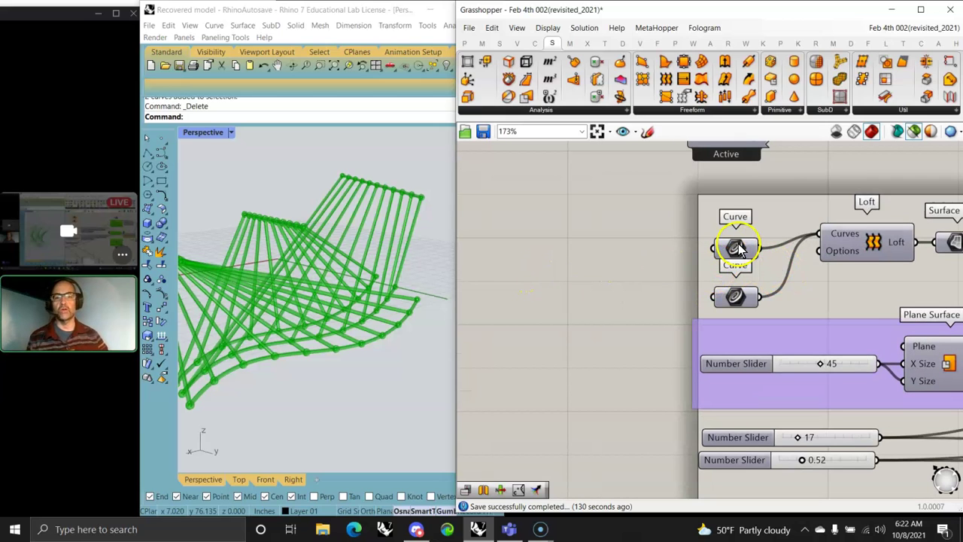
pyautogui.moveTo(737, 252)
# Move all three MD Sliders up together beneath the number sliders
pyautogui.scroll(-6, 736, 252)
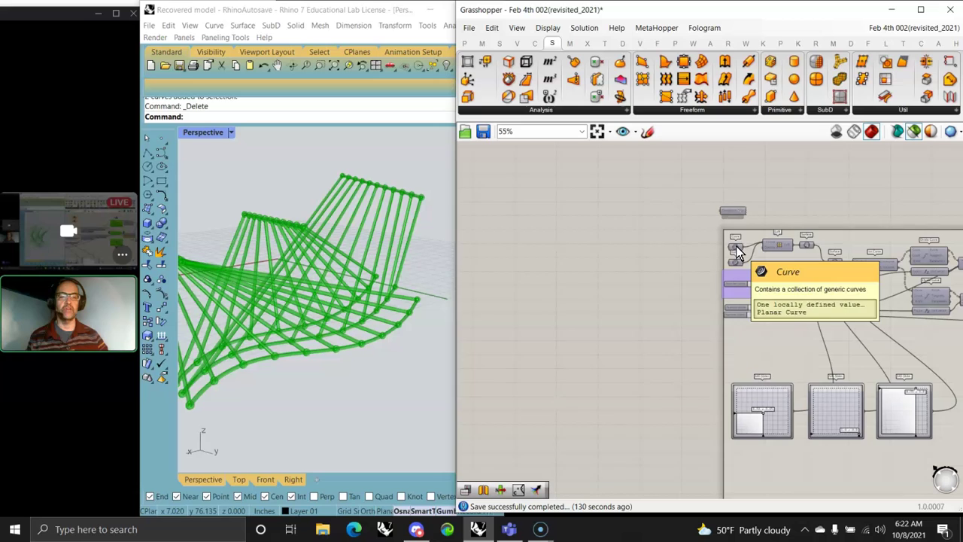
pyautogui.moveTo(793, 432); pyautogui.dragTo(560, 331)
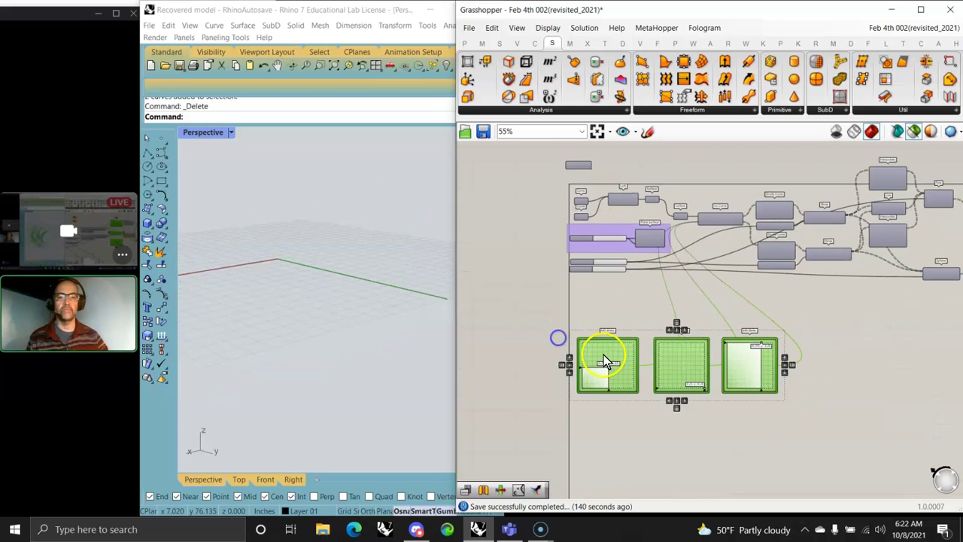
pyautogui.moveTo(603, 355); pyautogui.dragTo(600, 307)
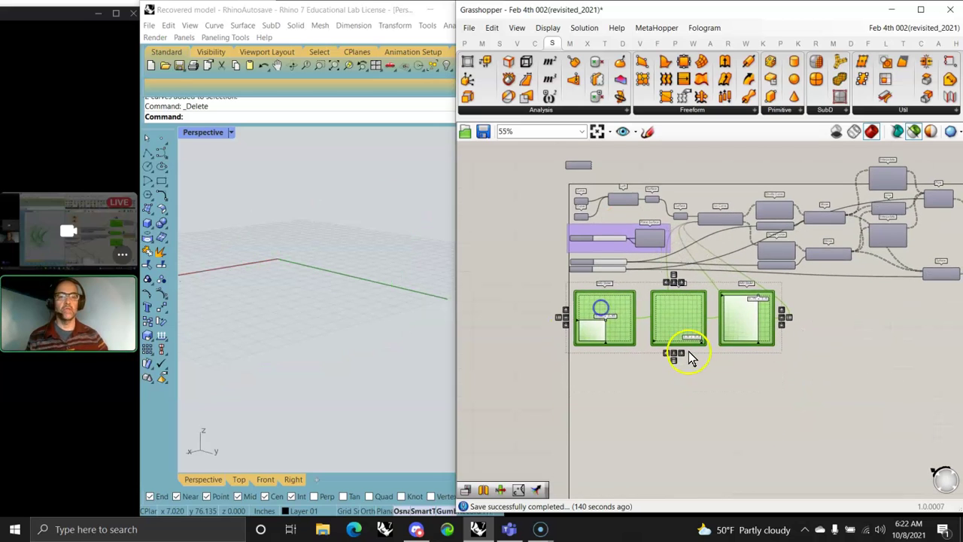
# Group all the components of the definition and change the group's colour to cyan
pyautogui.scroll(-3, 834, 409)
pyautogui.moveTo(833, 409); pyautogui.dragTo(724, 390, button='right')
pyautogui.moveTo(860, 419); pyautogui.dragTo(563, 258)
pyautogui.rightClick(527, 218)
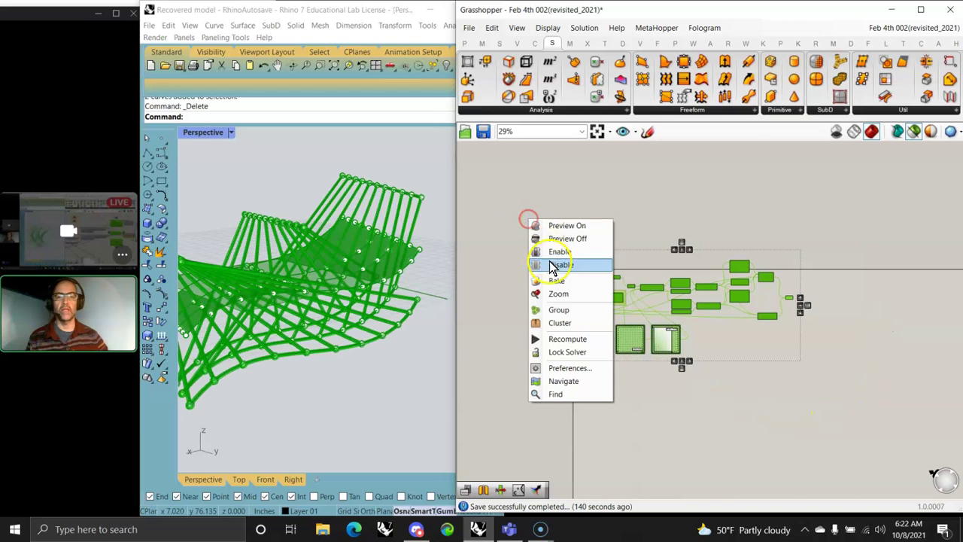
pyautogui.click(558, 309)
pyautogui.rightClick(741, 343)
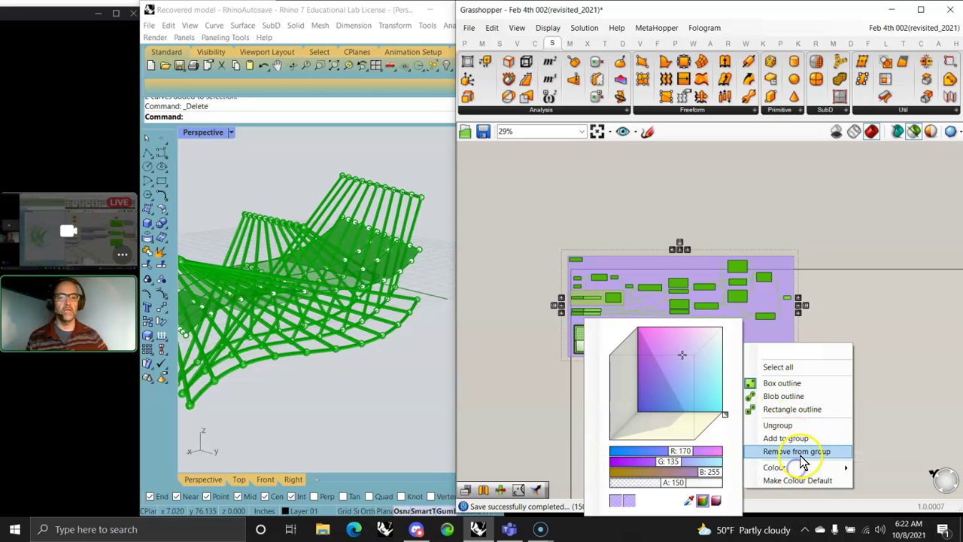
pyautogui.moveTo(782, 474)
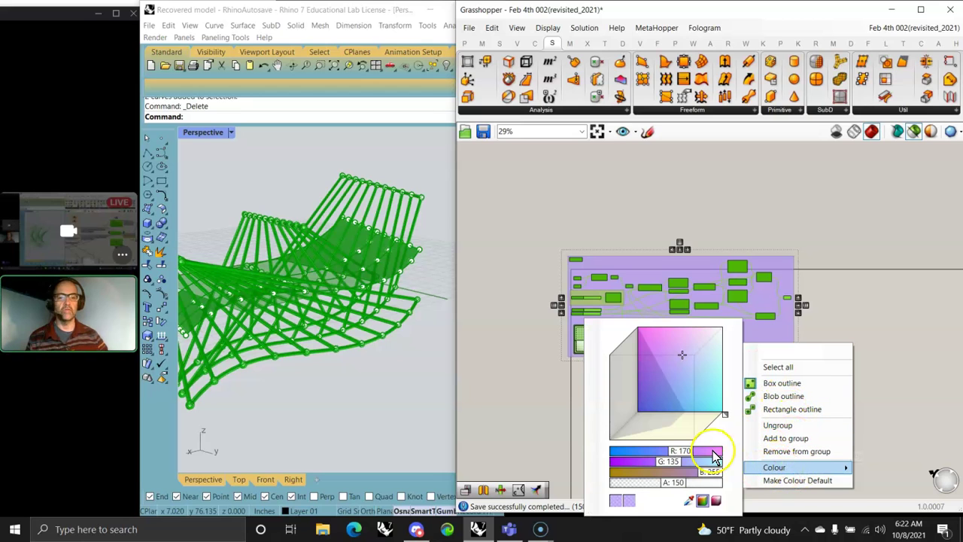
pyautogui.click(713, 407)
pyautogui.click(867, 293)
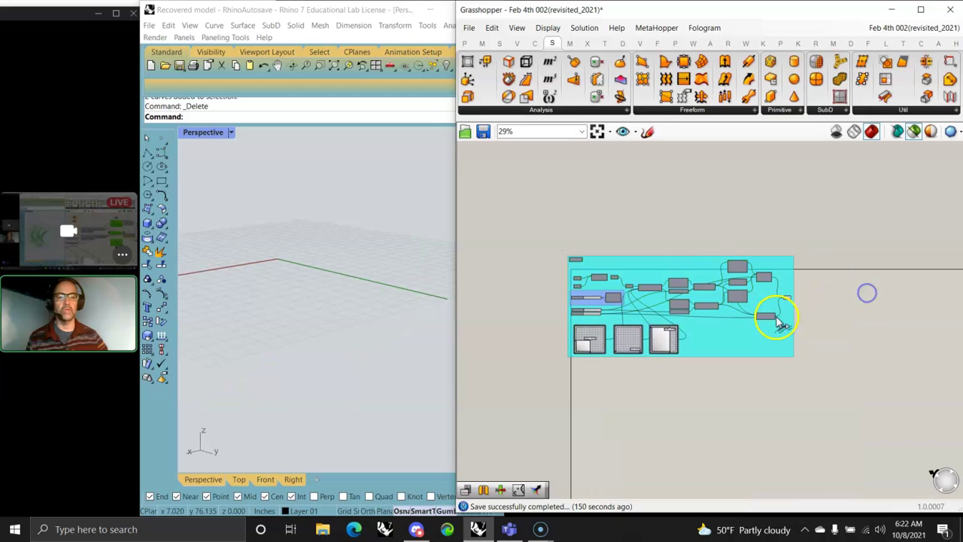
# Move the whole group inside the canvas corner and save the Grasshopper document
pyautogui.moveTo(771, 334); pyautogui.dragTo(776, 347)
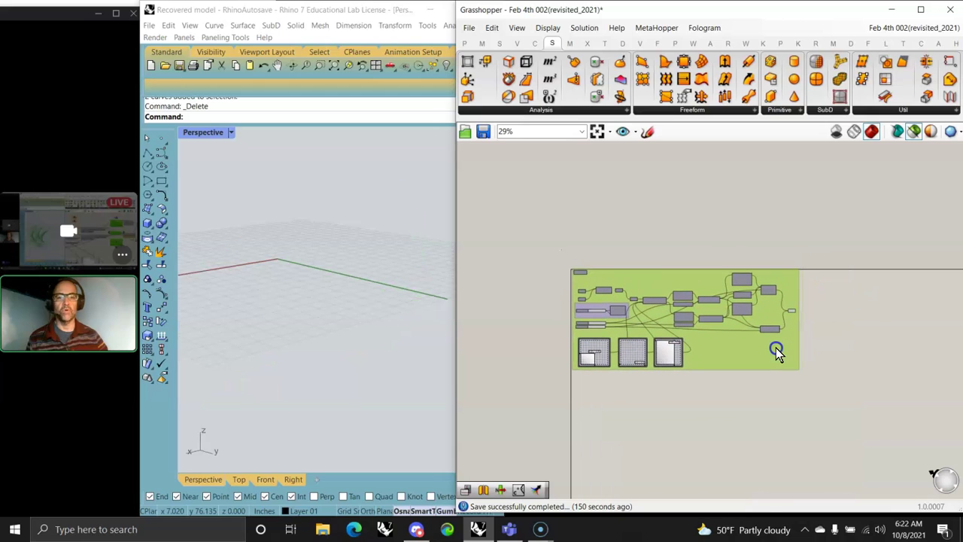
pyautogui.click(470, 28)
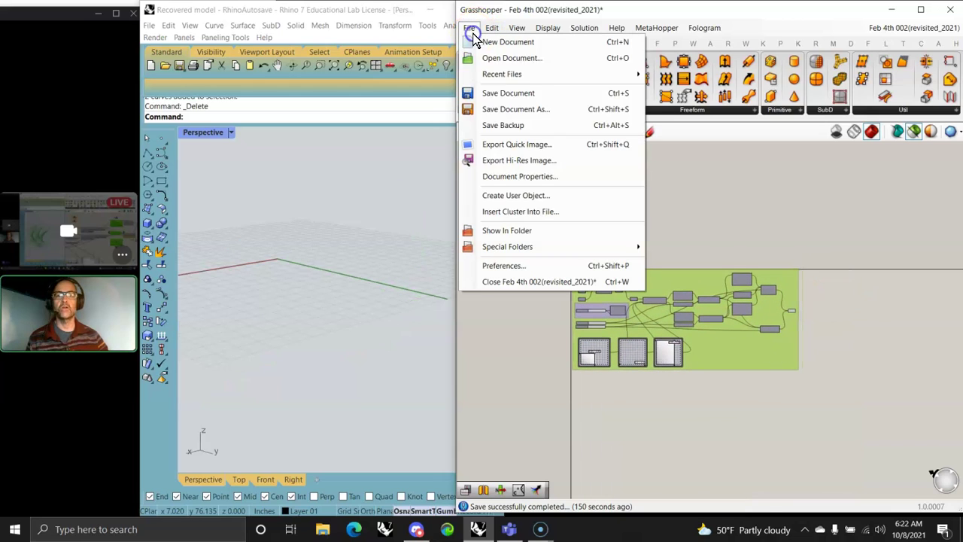
pyautogui.click(499, 94)
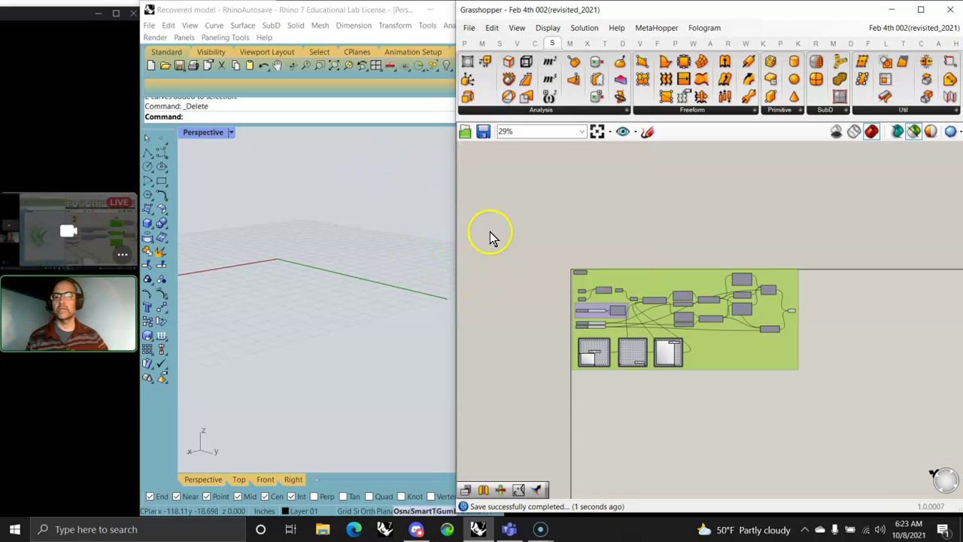
# Preview the Brep parameter's lattice in Rhino from another angle, and review the grouped definition
pyautogui.click(794, 312)
pyautogui.moveTo(354, 335); pyautogui.dragTo(401, 336, button='right')
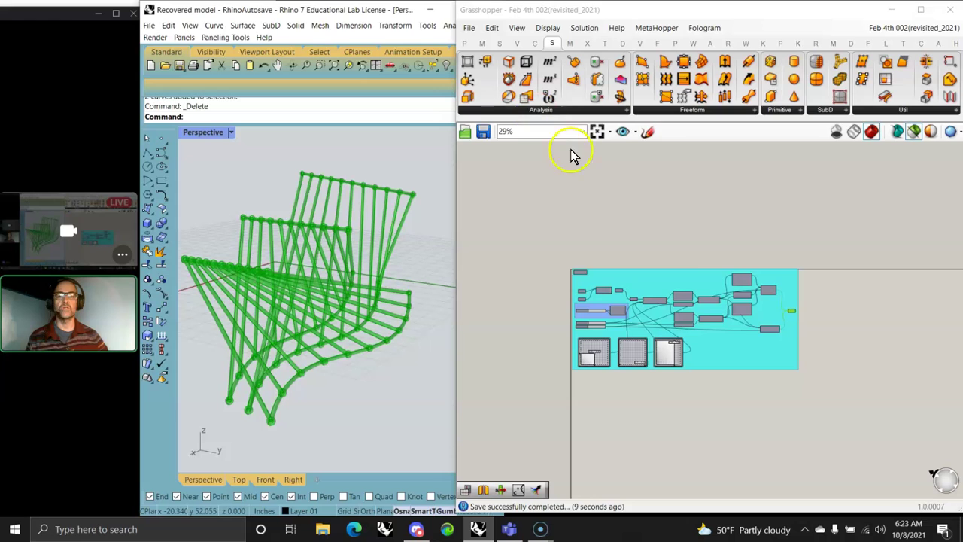
pyautogui.scroll(5, 705, 301)
pyautogui.moveTo(751, 290); pyautogui.dragTo(759, 274, button='right')
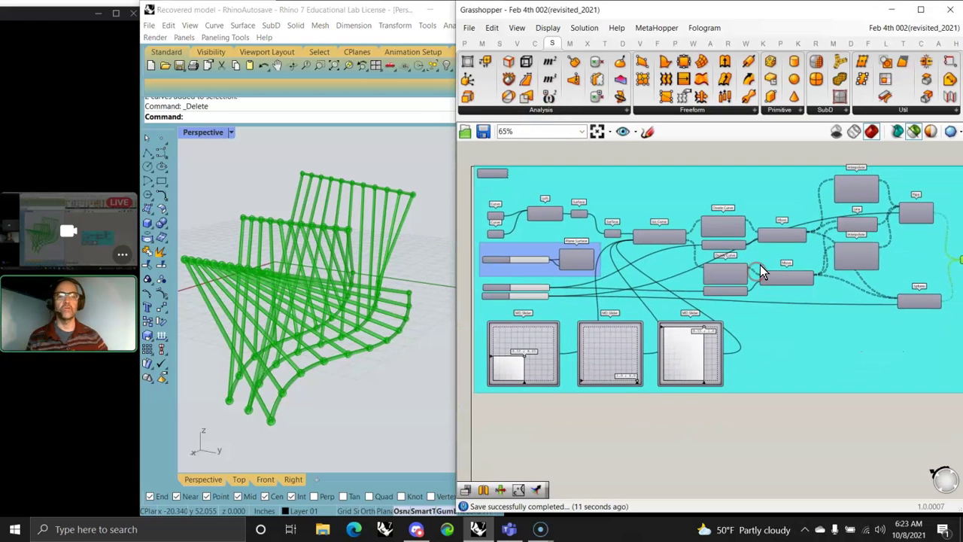
pyautogui.scroll(-3, 623, 360)
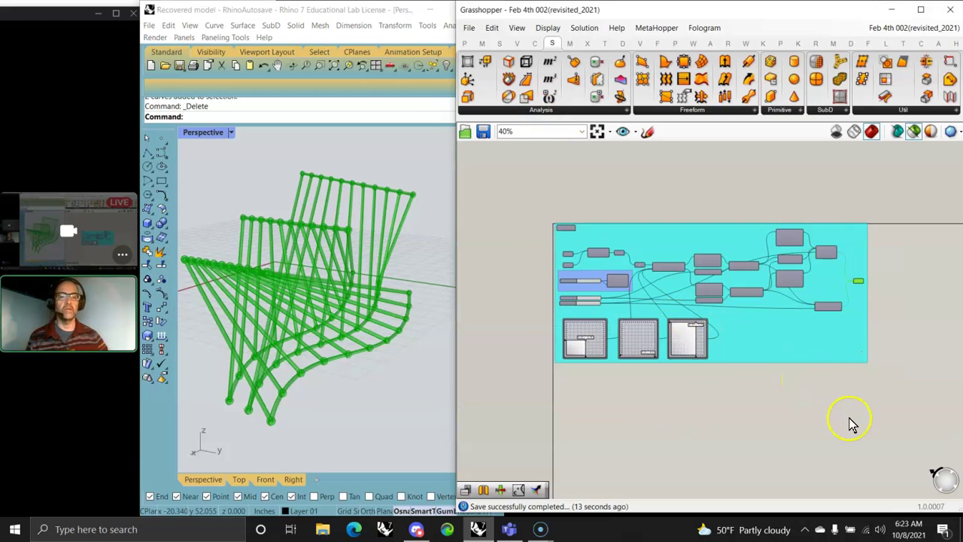
pyautogui.moveTo(846, 423); pyautogui.dragTo(585, 197)
pyautogui.middleClick(653, 169)
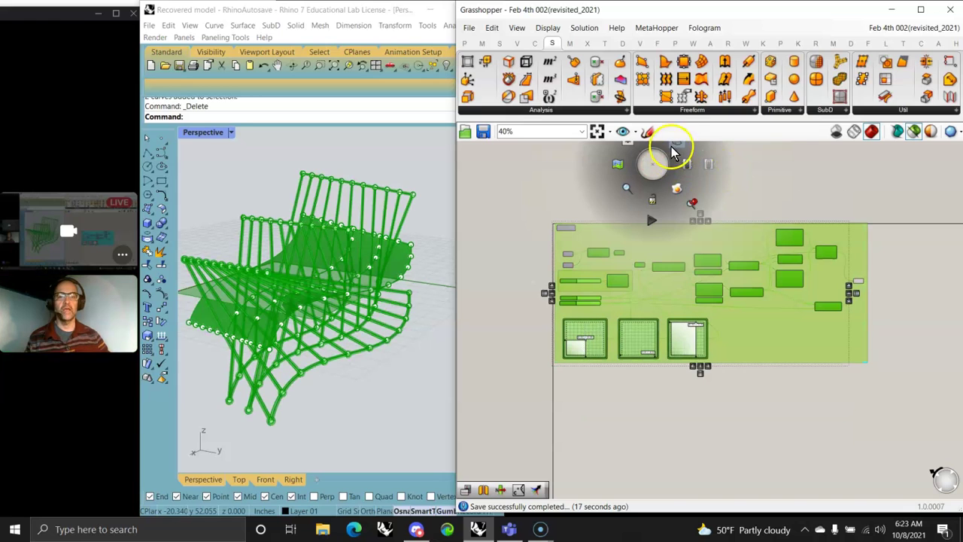
pyautogui.rightClick(778, 188)
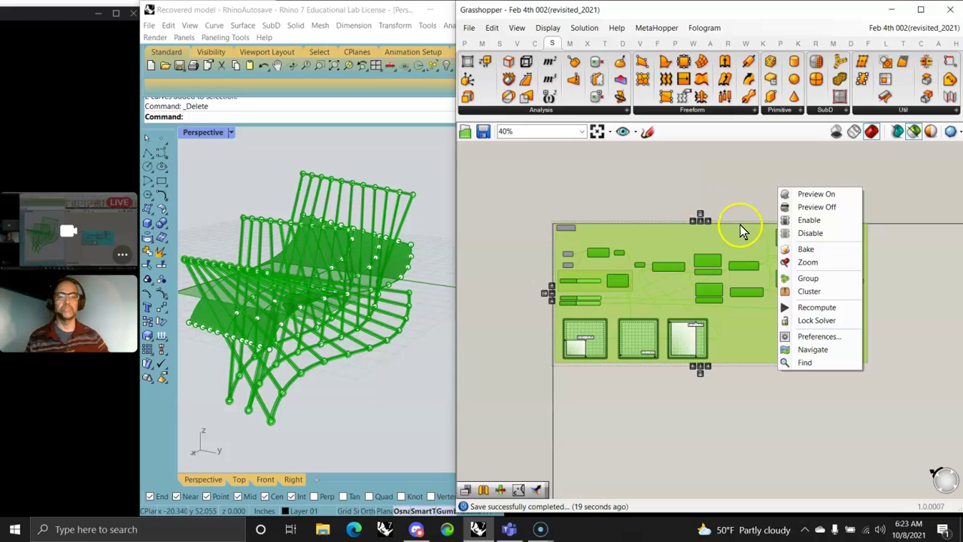
pyautogui.moveTo(690, 424); pyautogui.dragTo(669, 481, button='right')
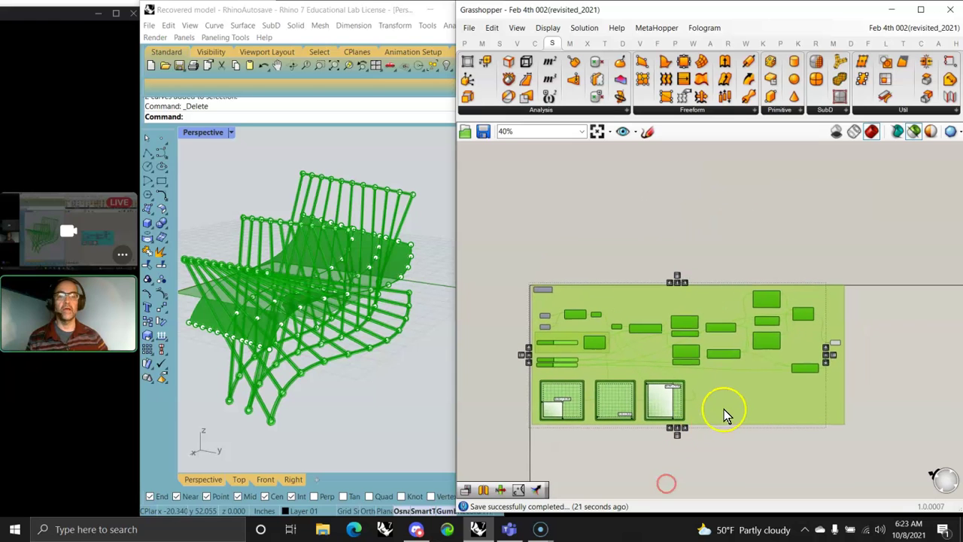
# Cluster all components between the Curve parameters and the Brep parameter, and place the cluster and Brep close beside the curves
pyautogui.moveTo(811, 449); pyautogui.dragTo(588, 208)
pyautogui.rightClick(588, 208)
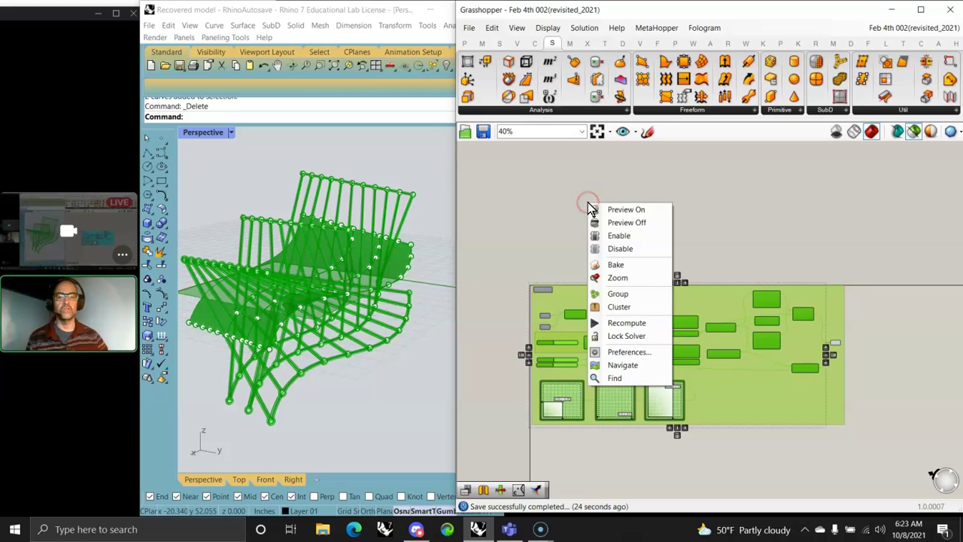
pyautogui.click(623, 313)
pyautogui.click(678, 355)
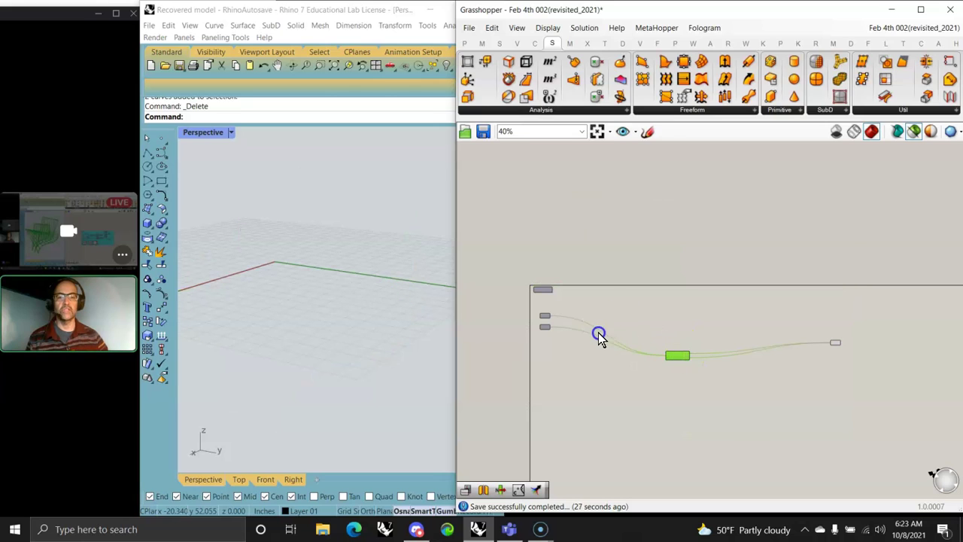
pyautogui.moveTo(606, 334); pyautogui.dragTo(605, 333)
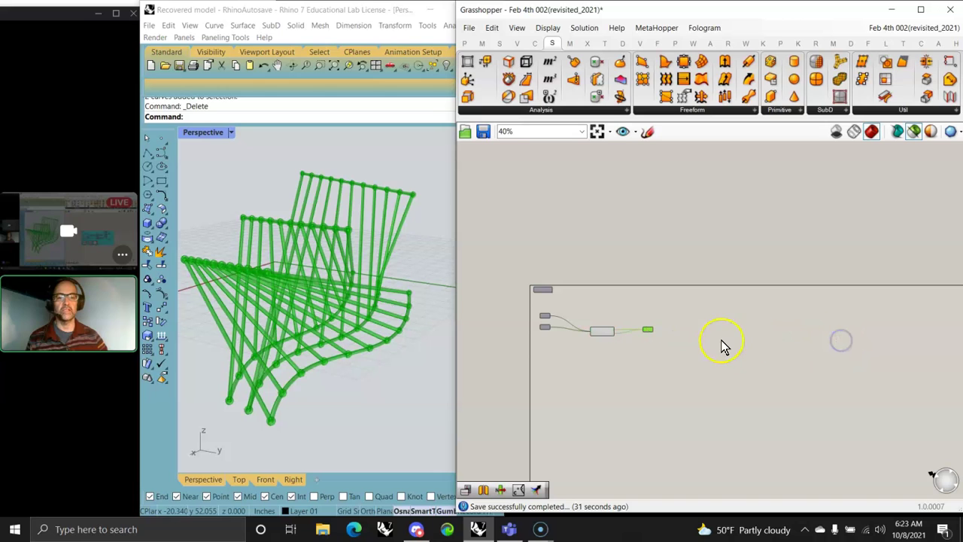
# Inspect the cluster's preview of its contents and undo the clustering of the lattice components
pyautogui.scroll(4, 595, 311)
pyautogui.scroll(-3, 587, 322)
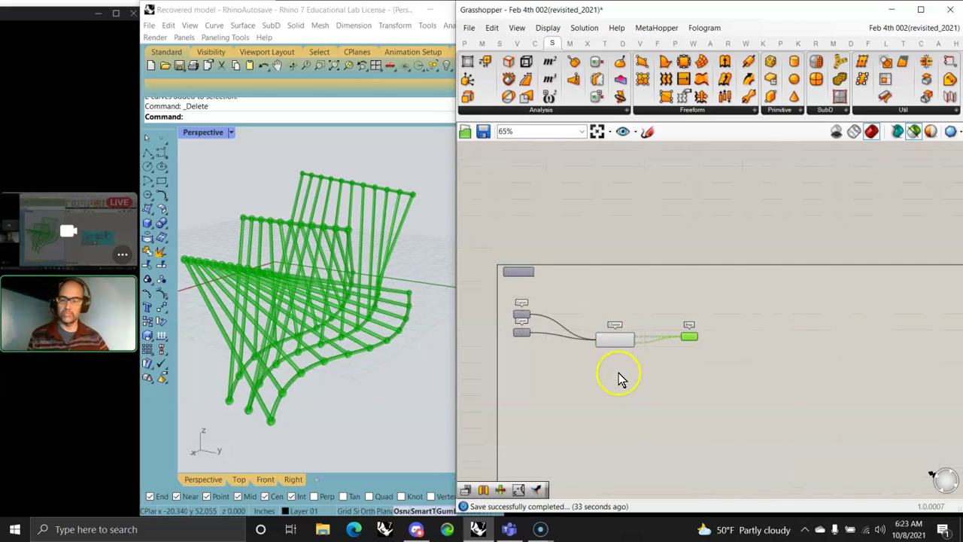
pyautogui.moveTo(613, 349)
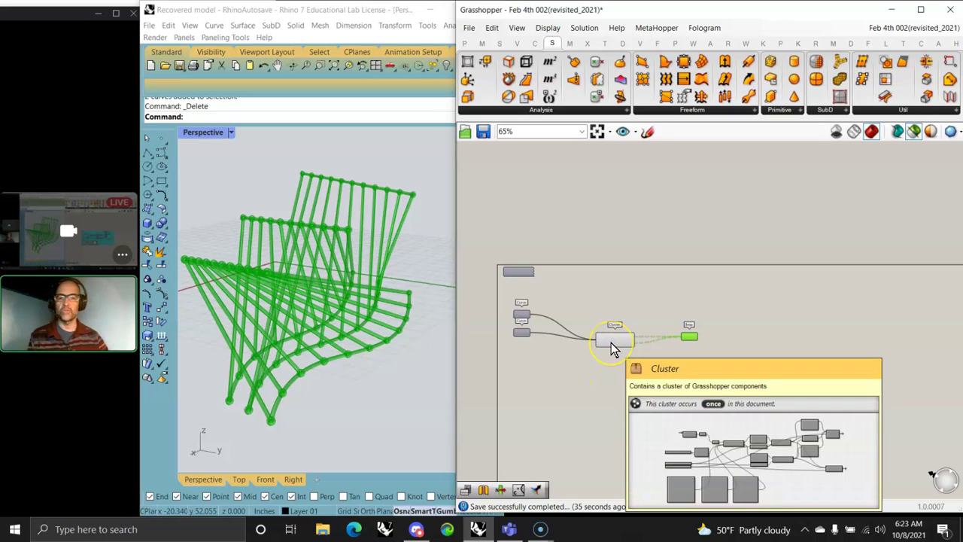
pyautogui.click(537, 349)
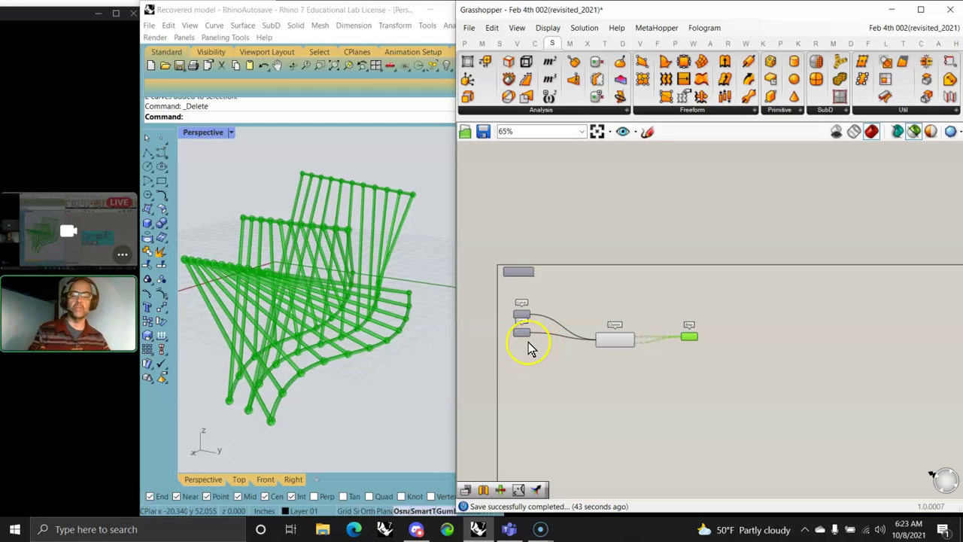
pyautogui.hotkey('ctrl', 'z')
pyautogui.hotkey('ctrl', 'z')
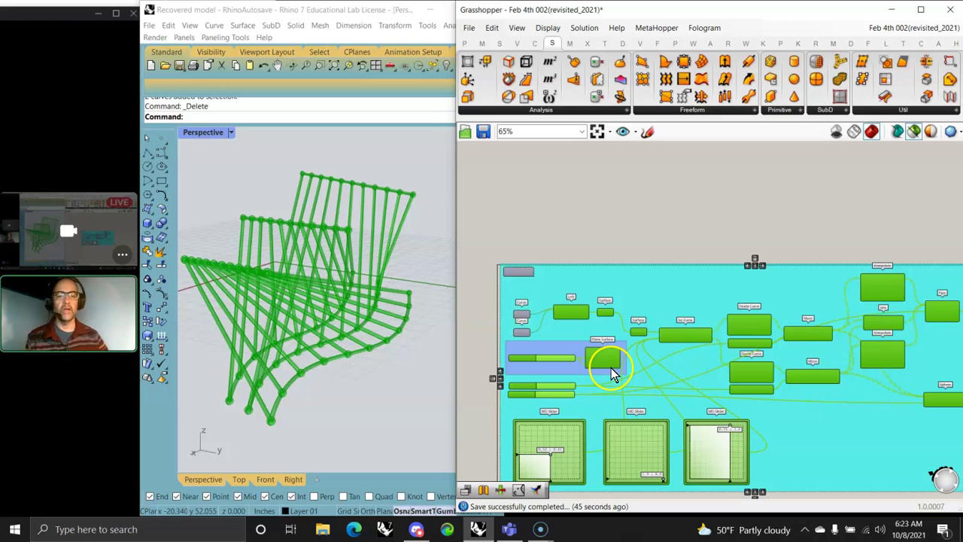
# Deselect the components of the cyan group and save the Grasshopper document
pyautogui.click(677, 213)
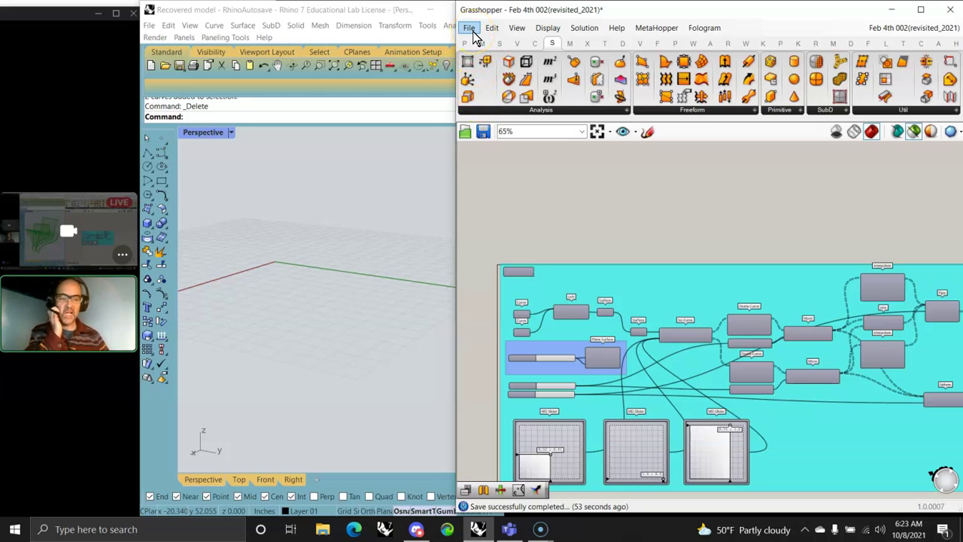
pyautogui.click(472, 32)
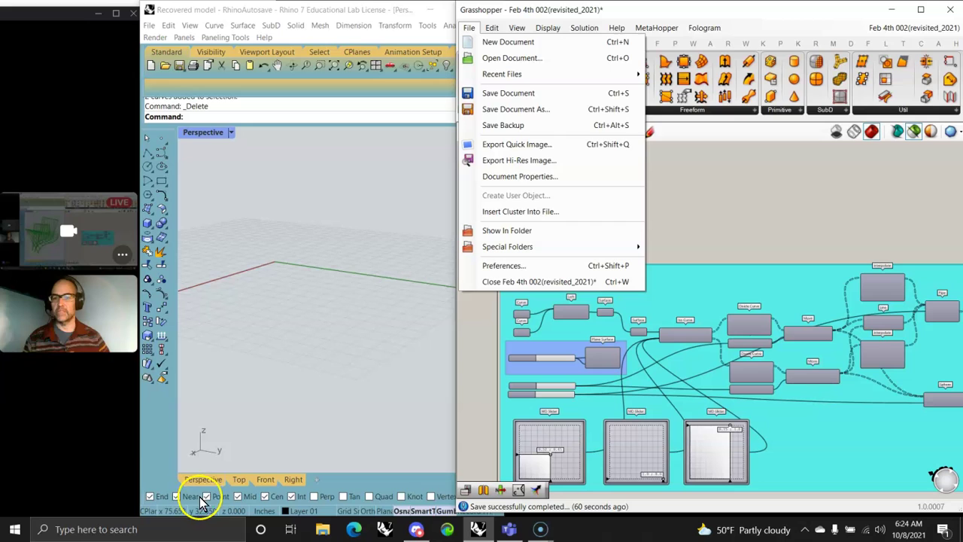
pyautogui.click(492, 93)
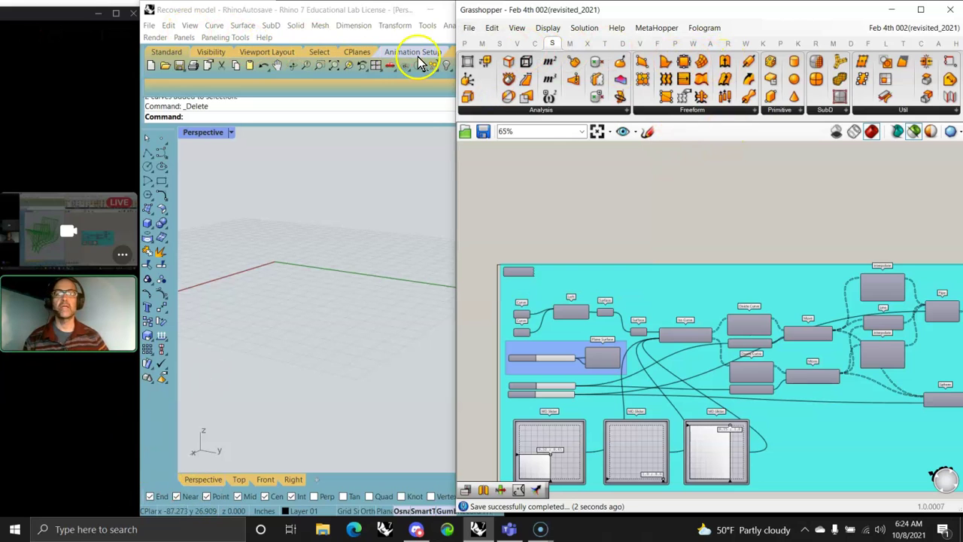
# Open the Grasshopper definition February8thc(revisited_2021) from its autosaved recovery file
pyautogui.click(472, 30)
pyautogui.click(499, 58)
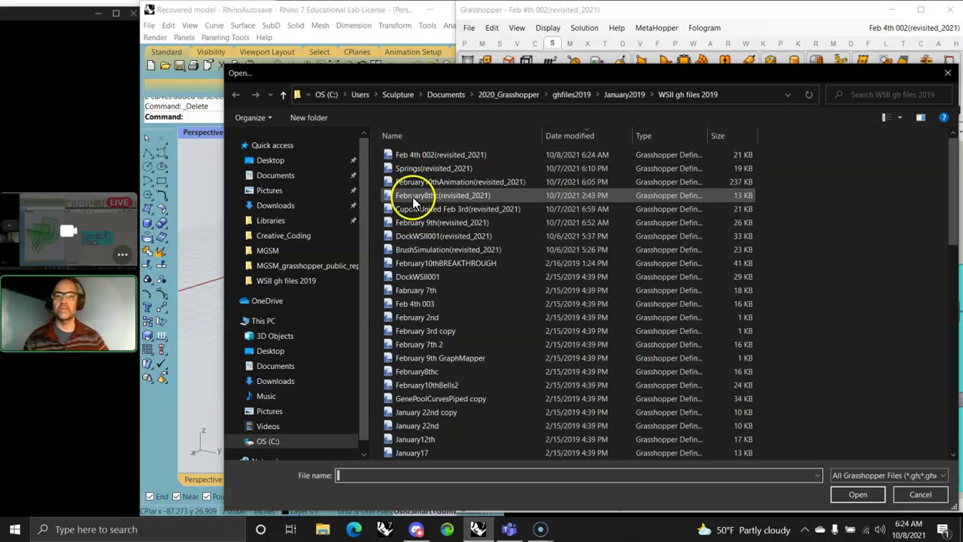
pyautogui.click(413, 197)
pyautogui.click(858, 495)
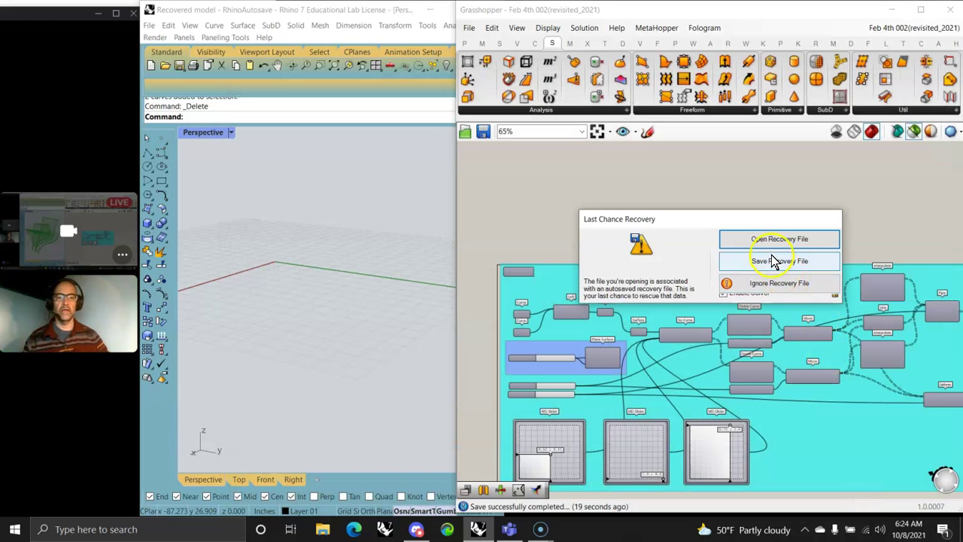
pyautogui.click(765, 240)
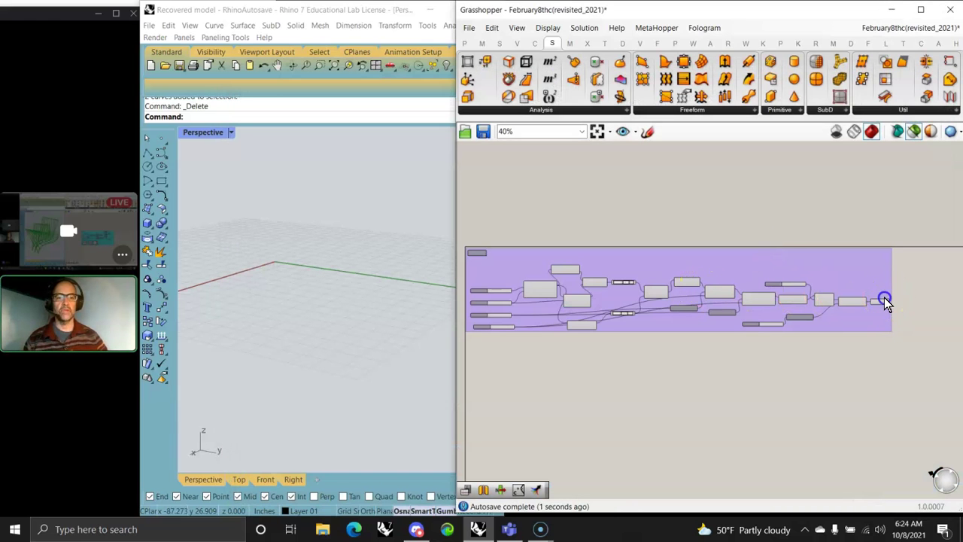
# Preview the geometry of the definition's last component in the Rhino Perspective view from a higher, closer angle
pyautogui.click(882, 302)
pyautogui.moveTo(262, 334); pyautogui.dragTo(263, 297, button='right')
pyautogui.scroll(2, 649, 320)
pyautogui.scroll(-1, 634, 342)
pyautogui.scroll(3, 501, 319)
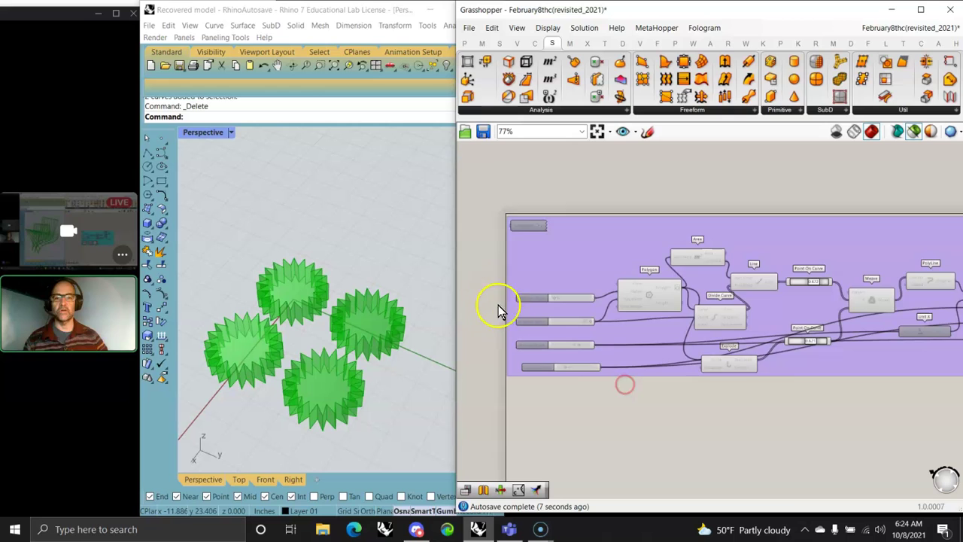
# Ungroup the whole definition, and centre-align and evenly space the four number sliders at its start
pyautogui.scroll(2, 570, 366)
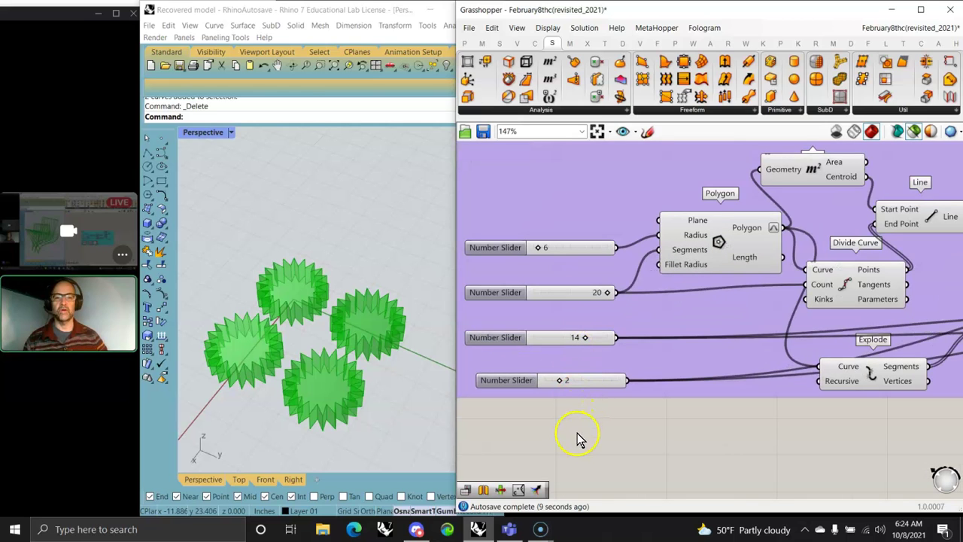
pyautogui.moveTo(576, 438); pyautogui.dragTo(525, 236)
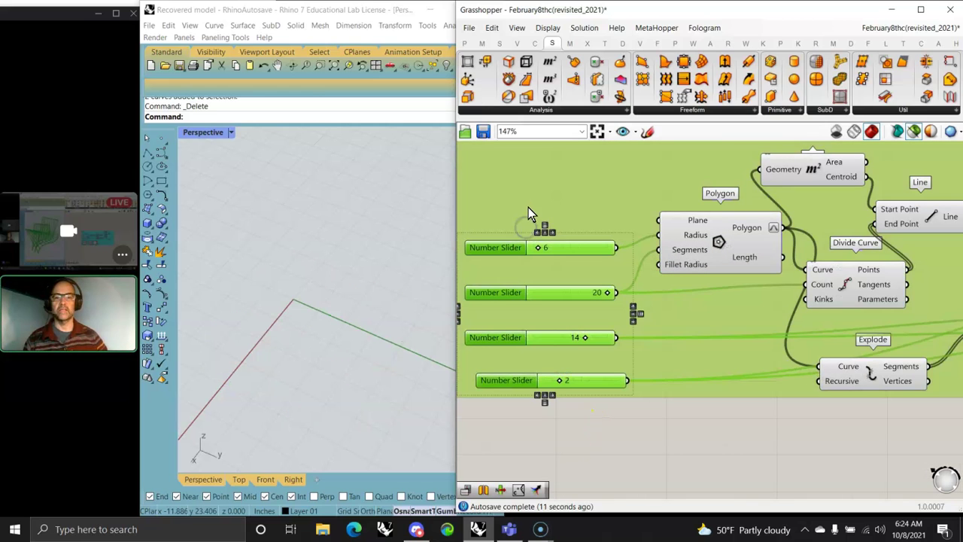
pyautogui.rightClick(696, 348)
pyautogui.click(728, 426)
pyautogui.moveTo(625, 437); pyautogui.dragTo(491, 215)
pyautogui.click(544, 232)
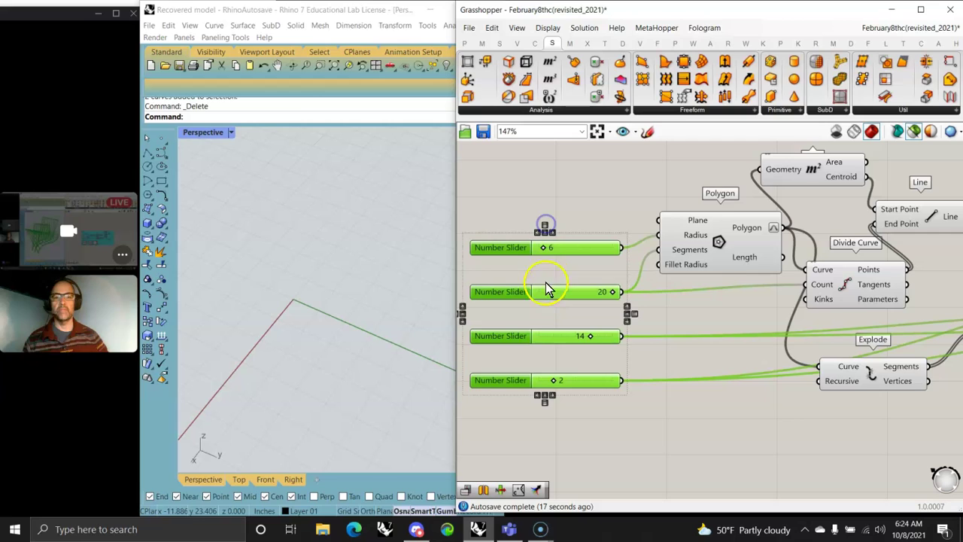
# Group the four number sliders and set the group's colour to bright green with R 6, G 255, B 0
pyautogui.rightClick(578, 269)
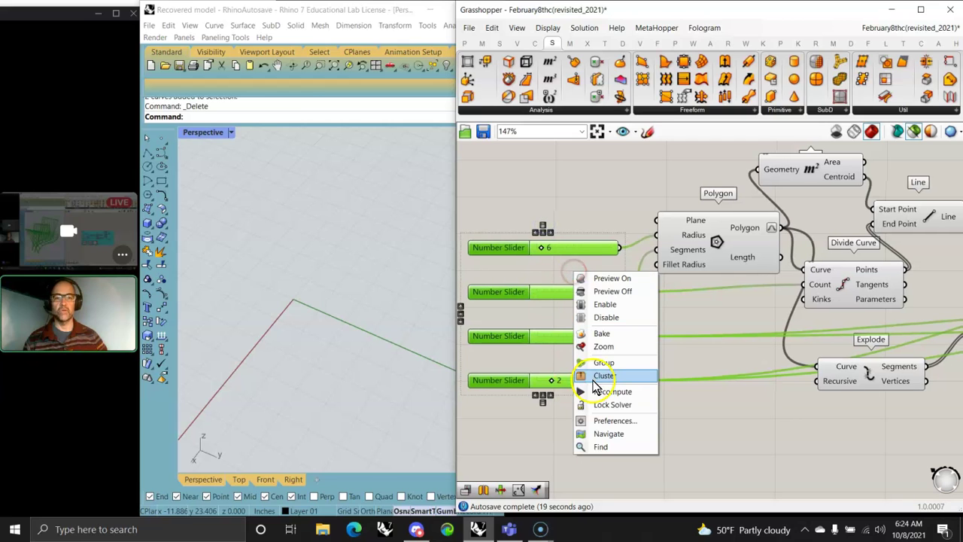
pyautogui.click(602, 362)
pyautogui.rightClick(580, 350)
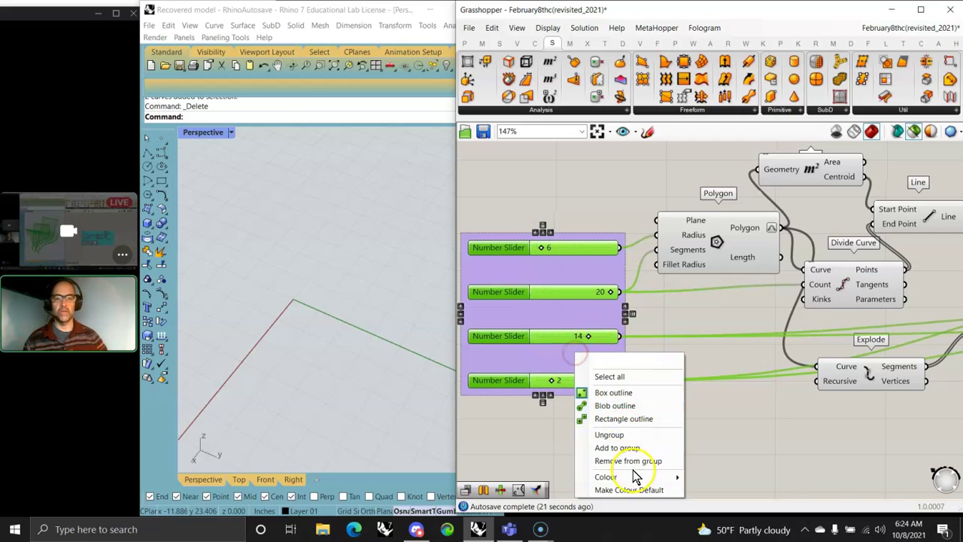
pyautogui.moveTo(662, 477)
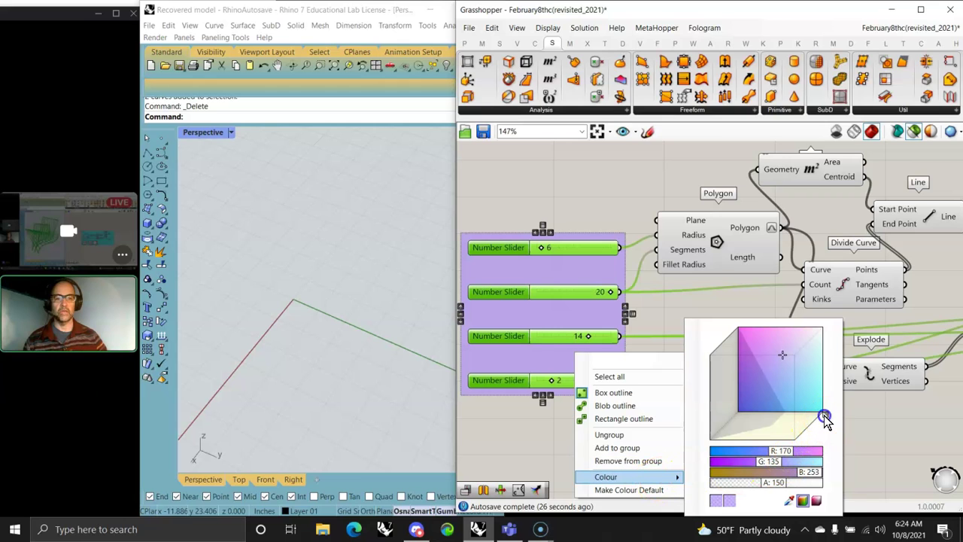
pyautogui.moveTo(825, 419); pyautogui.dragTo(793, 452)
pyautogui.moveTo(756, 409); pyautogui.dragTo(791, 436)
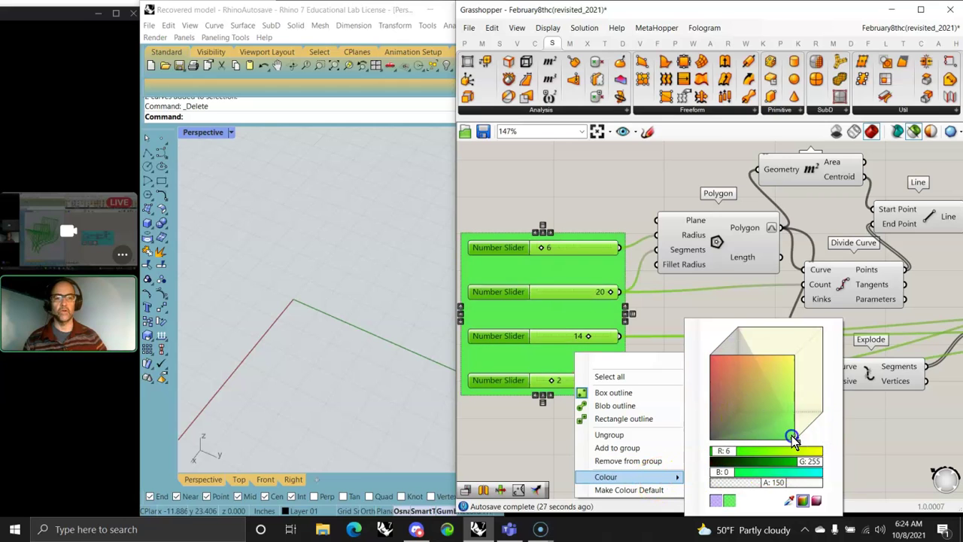
pyautogui.click(896, 444)
# Preview the Polygon component and lower the slider feeding its Segments input until the polygon is an octagon
pyautogui.moveTo(779, 387); pyautogui.dragTo(650, 347, button='right')
pyautogui.click(572, 207)
pyautogui.moveTo(467, 252); pyautogui.dragTo(623, 285, button='right')
pyautogui.click(639, 286)
pyautogui.moveTo(640, 286); pyautogui.dragTo(606, 290)
# Preview the results of the Divide Curve, Explode and Line components in turn
pyautogui.moveTo(829, 276); pyautogui.dragTo(617, 327, button='right')
pyautogui.click(656, 326)
pyautogui.click(682, 419)
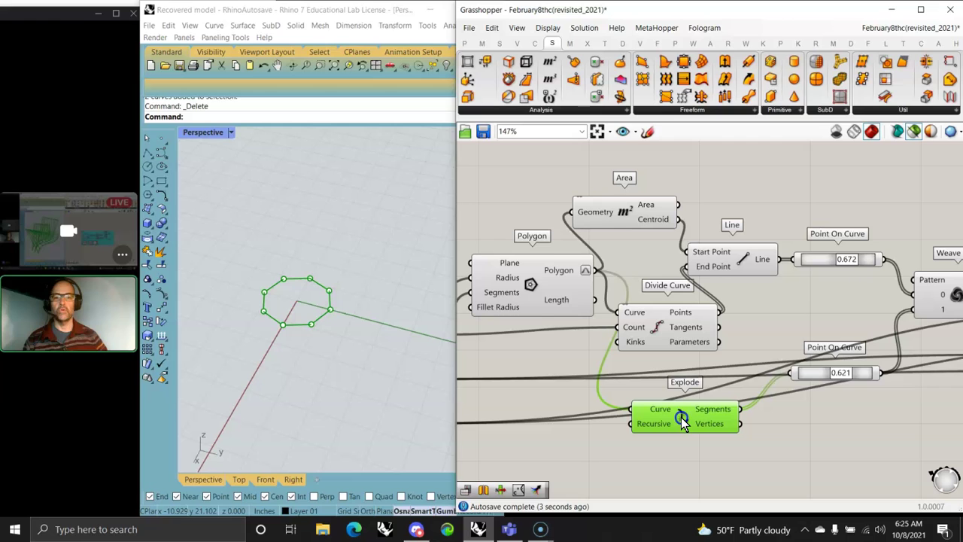
pyautogui.click(737, 261)
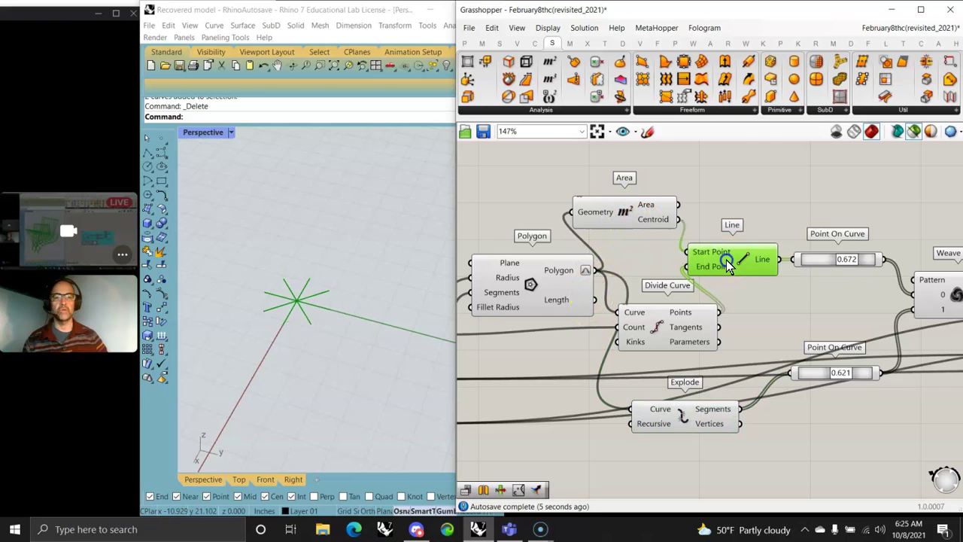
# Set the Point On Curve fed by the Line component to 0.604 while previewing the woven points
pyautogui.moveTo(853, 359); pyautogui.dragTo(666, 324, button='right')
pyautogui.moveTo(666, 227); pyautogui.dragTo(645, 231)
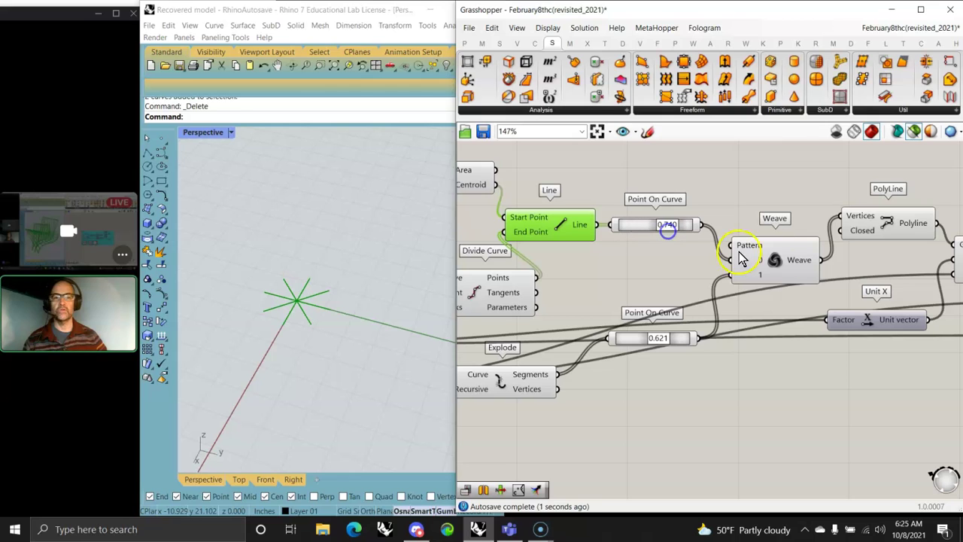
pyautogui.click(780, 262)
pyautogui.moveTo(665, 229)
pyautogui.mouseDown()
pyautogui.moveTo(628, 231)
pyautogui.moveTo(657, 232)
pyautogui.mouseUp()
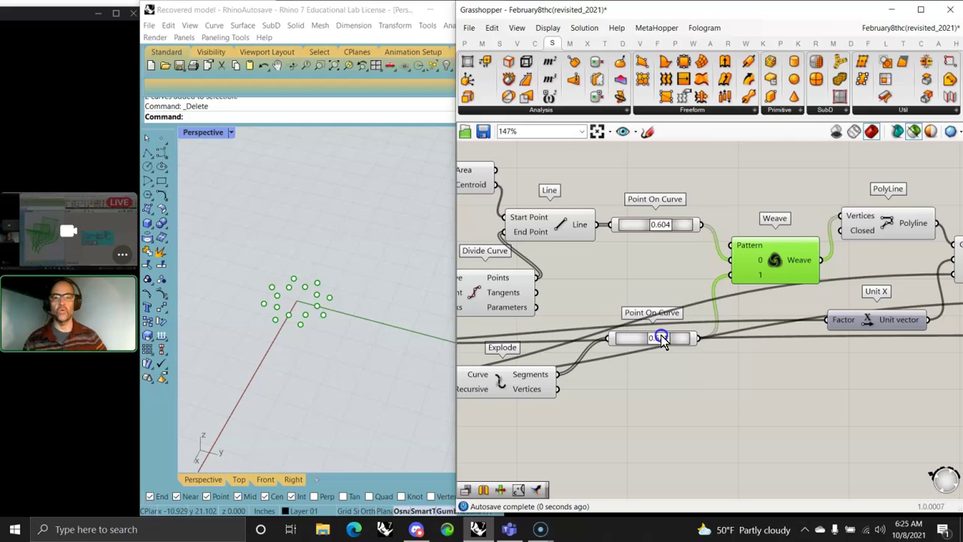
# Preview the PolyLine star and set the Point On Curve fed by the Explode component to 0.806
pyautogui.moveTo(657, 339); pyautogui.dragTo(666, 337)
pyautogui.click(887, 230)
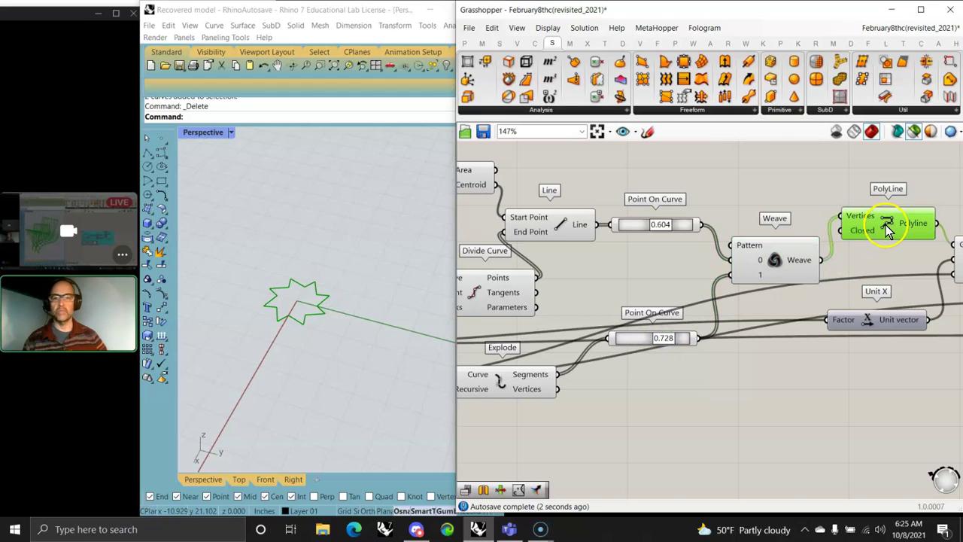
pyautogui.moveTo(662, 341); pyautogui.dragTo(664, 361)
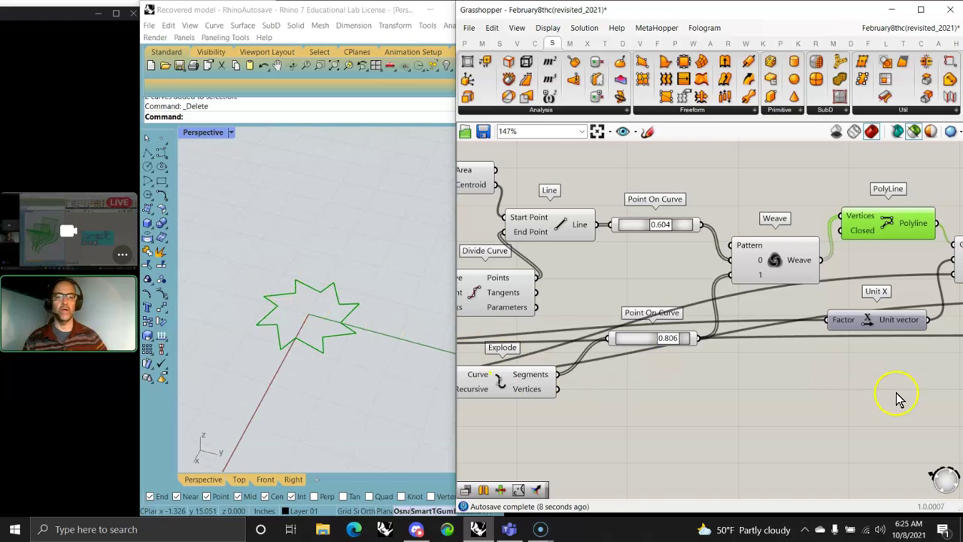
# Preview the star copies from both Linear Array components and the Join Curves component in turn
pyautogui.moveTo(896, 393); pyautogui.dragTo(625, 392, button='right')
pyautogui.click(750, 262)
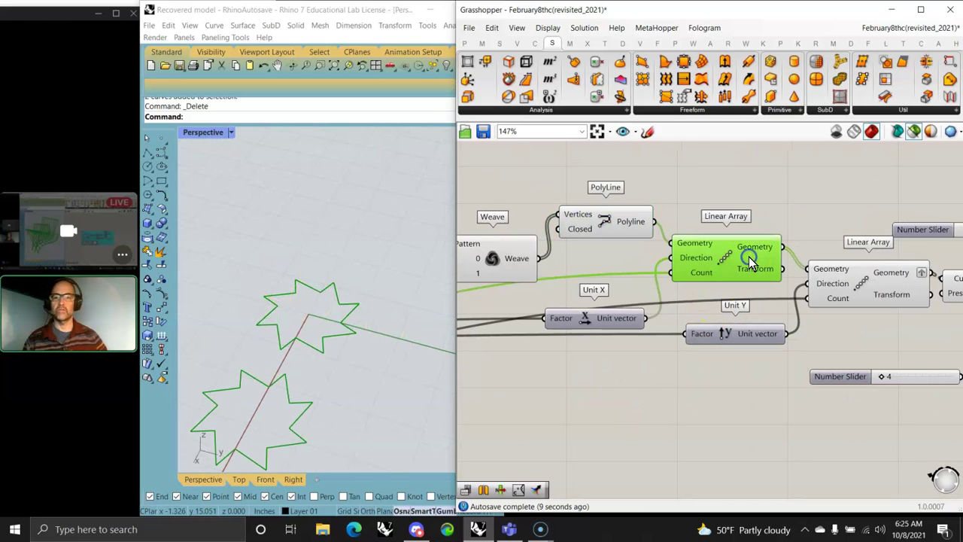
pyautogui.click(863, 297)
pyautogui.scroll(-3, 278, 347)
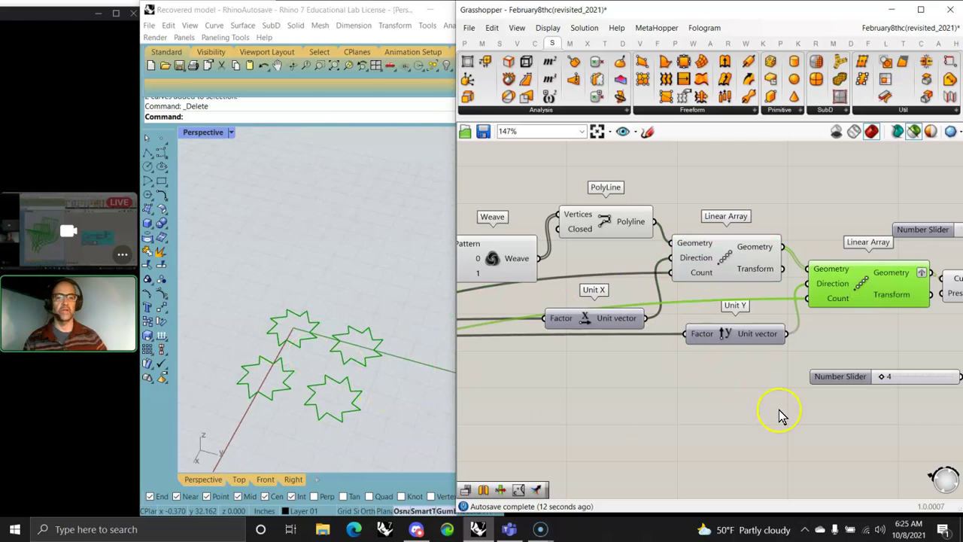
pyautogui.moveTo(807, 419); pyautogui.dragTo(560, 330, button='right')
pyautogui.click(734, 199)
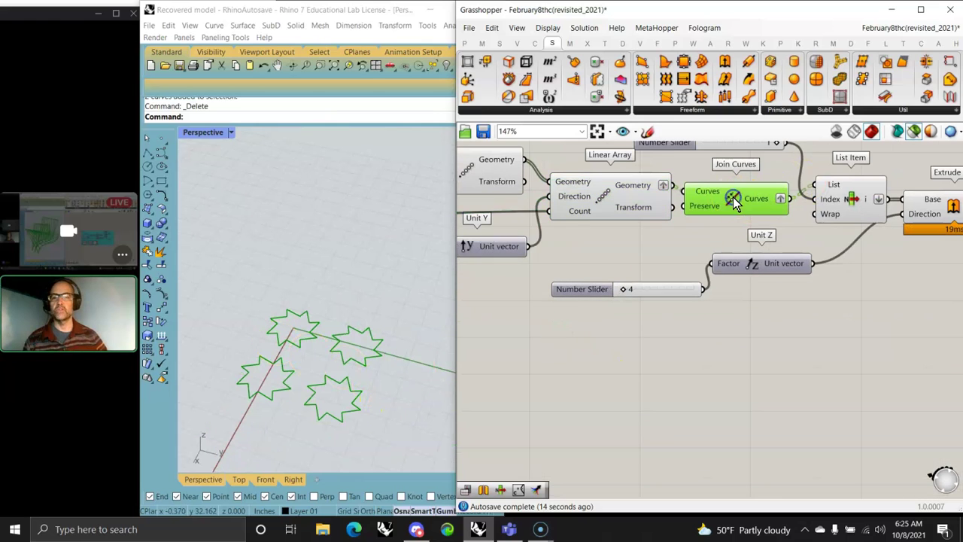
# Preview the Extrude and Cap Holes results, and view the capped stars in Rhino from a lower angle
pyautogui.moveTo(776, 230); pyautogui.dragTo(672, 308, button='right')
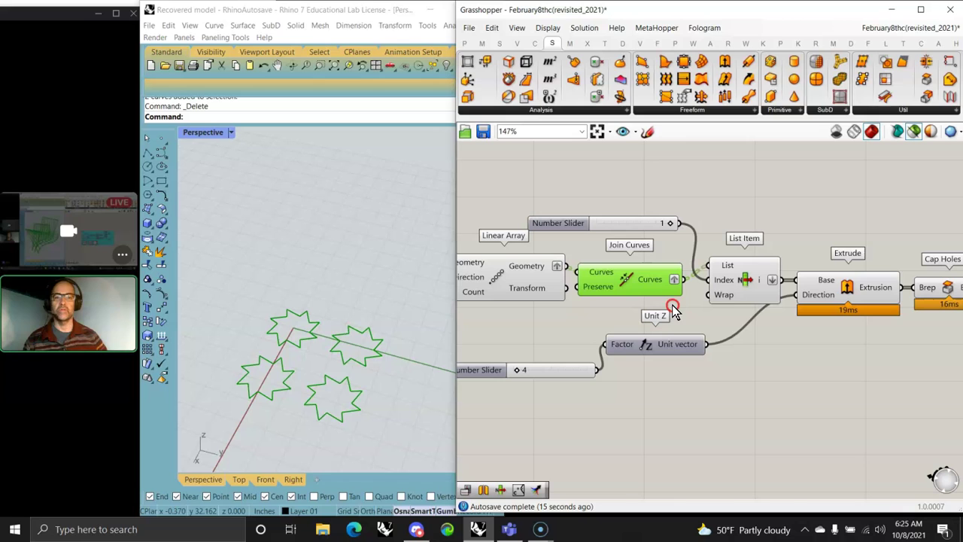
pyautogui.click(846, 292)
pyautogui.moveTo(876, 378); pyautogui.dragTo(682, 378, button='right')
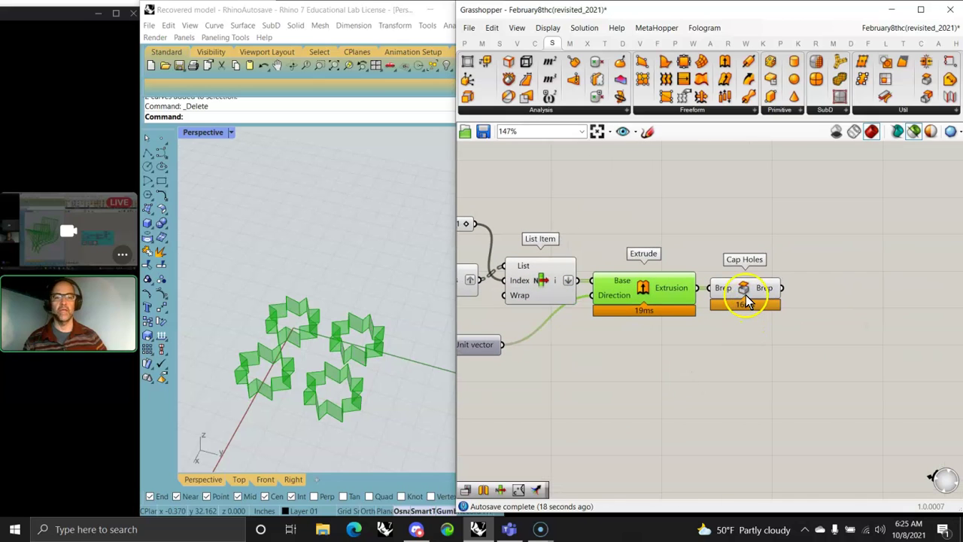
pyautogui.click(746, 298)
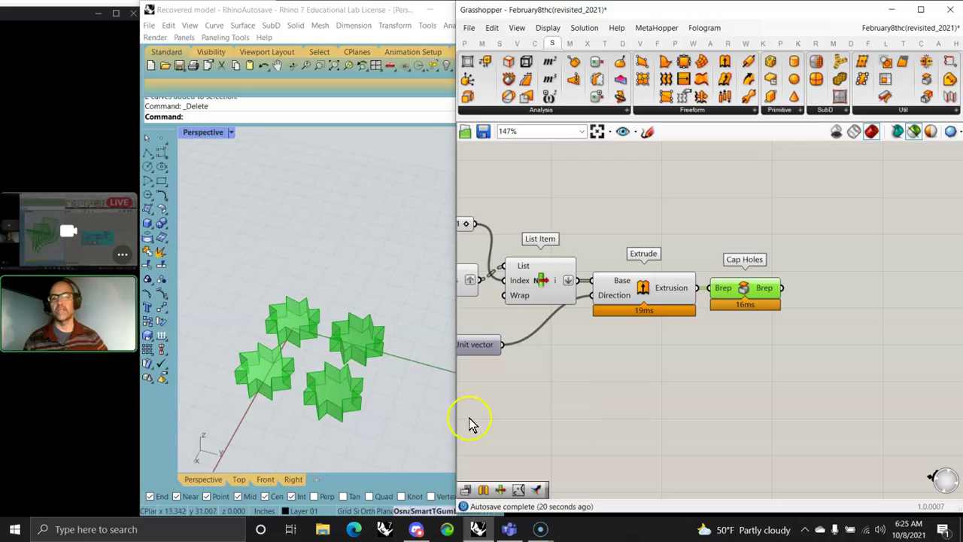
pyautogui.moveTo(376, 429); pyautogui.dragTo(376, 406, button='right')
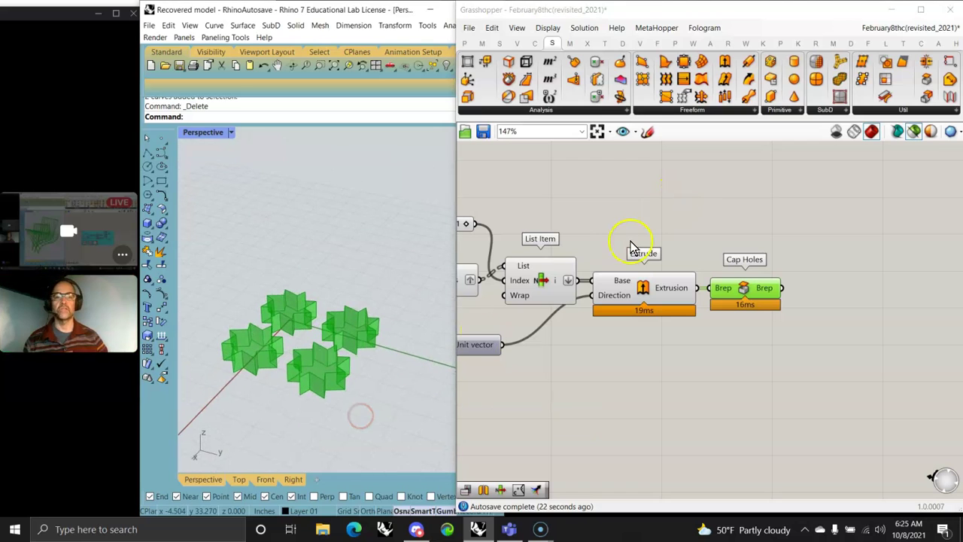
# Select every component of the star definition, from the input sliders to Cap Holes, and put them in one group
pyautogui.scroll(-6, 605, 325)
pyautogui.moveTo(595, 344); pyautogui.dragTo(800, 321, button='right')
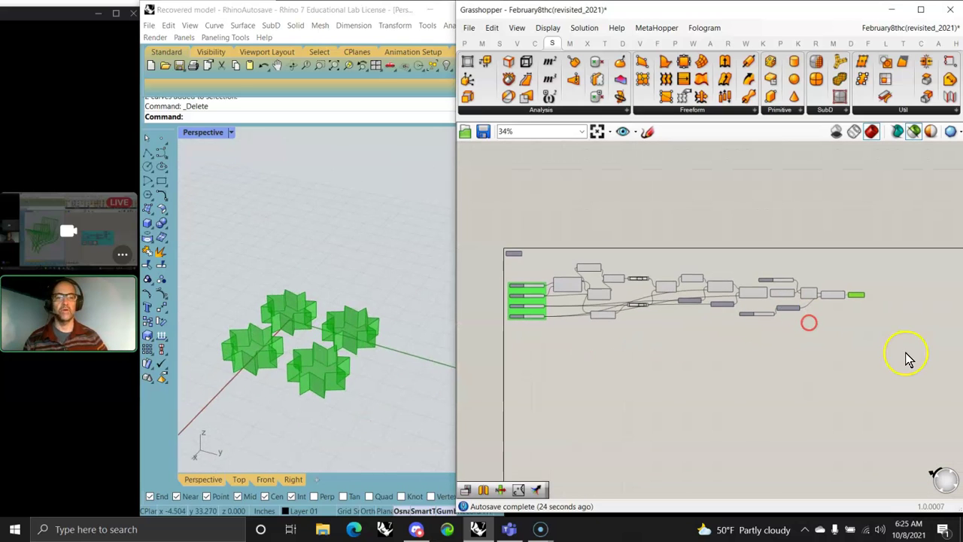
pyautogui.moveTo(902, 354); pyautogui.dragTo(488, 232)
pyautogui.rightClick(497, 193)
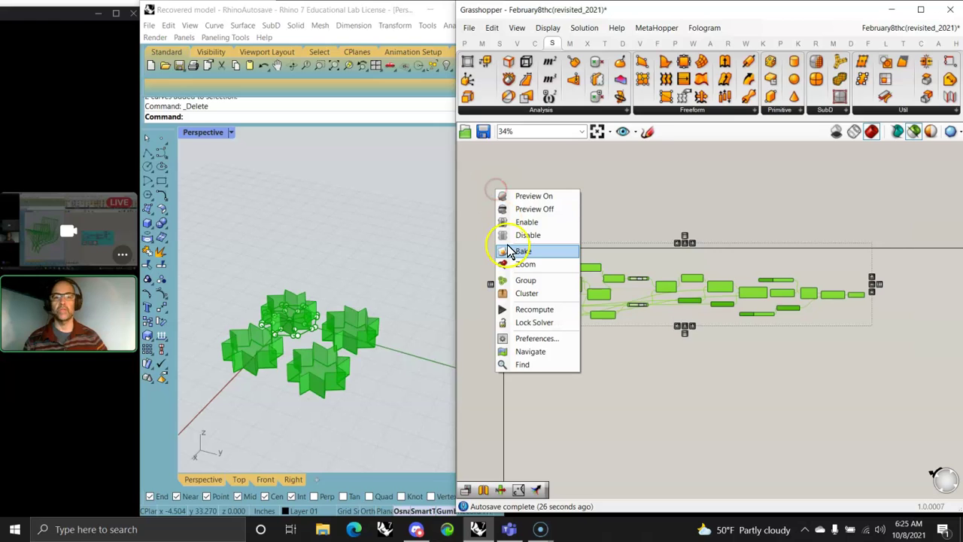
pyautogui.click(526, 280)
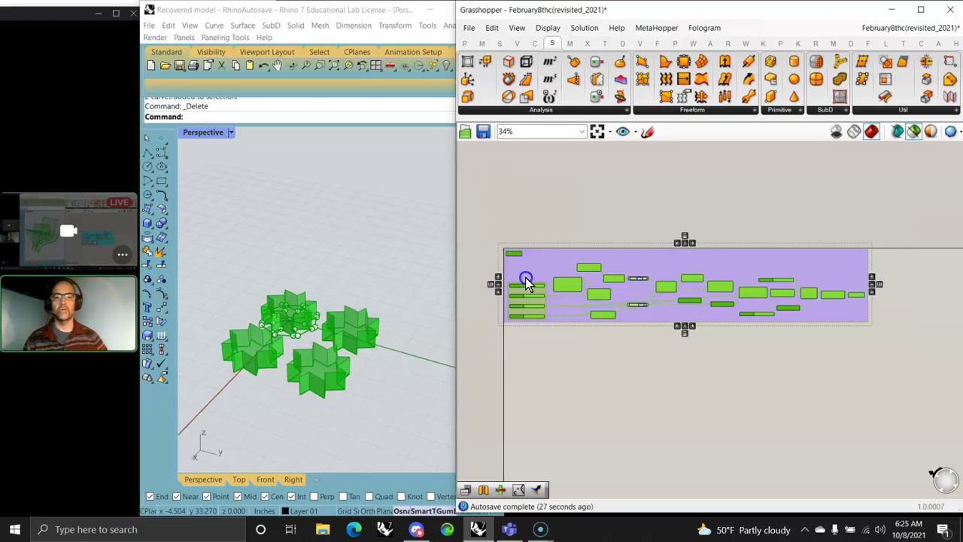
# Colour the new group cyan with R 0, G 255, B 255 and alpha 150
pyautogui.rightClick(636, 285)
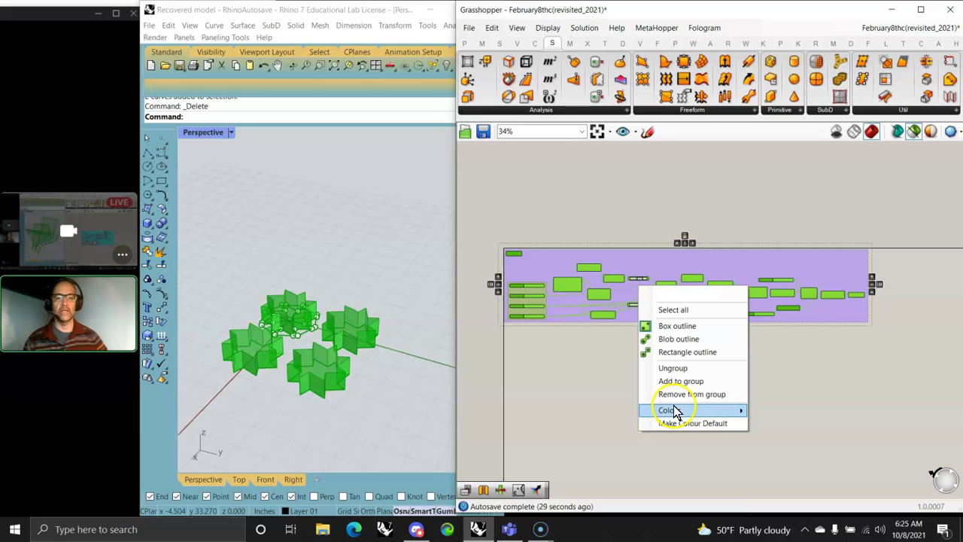
pyautogui.moveTo(704, 410)
pyautogui.moveTo(873, 404); pyautogui.dragTo(894, 422)
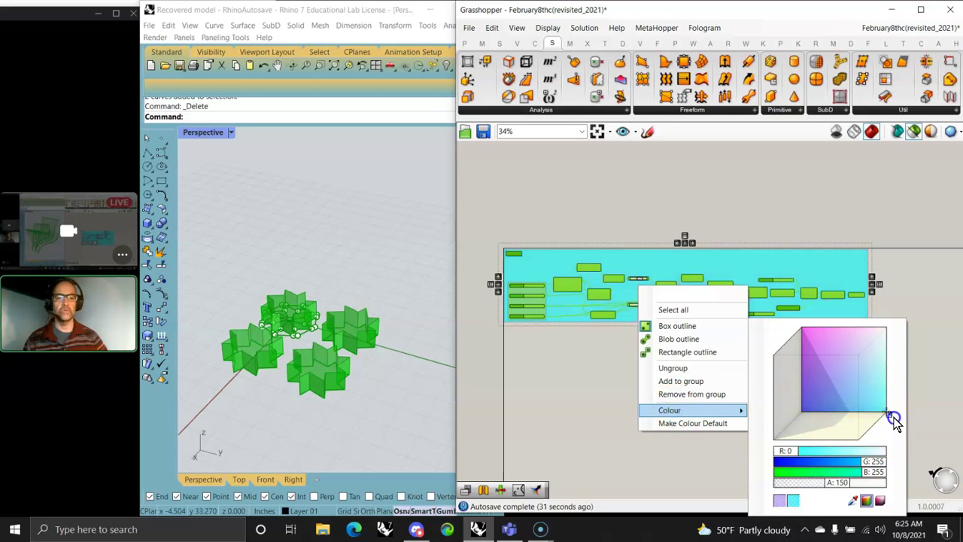
pyautogui.click(923, 331)
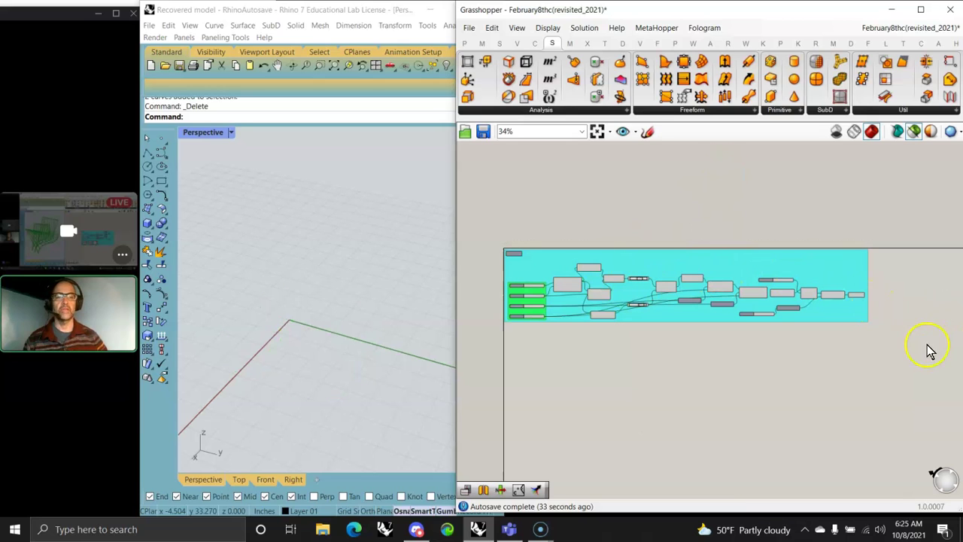
# Disable the preview of all components except Cap Holes and stop limiting the preview to selected objects
pyautogui.click(845, 253)
pyautogui.moveTo(838, 393); pyautogui.dragTo(493, 205)
pyautogui.rightClick(503, 183)
pyautogui.click(530, 200)
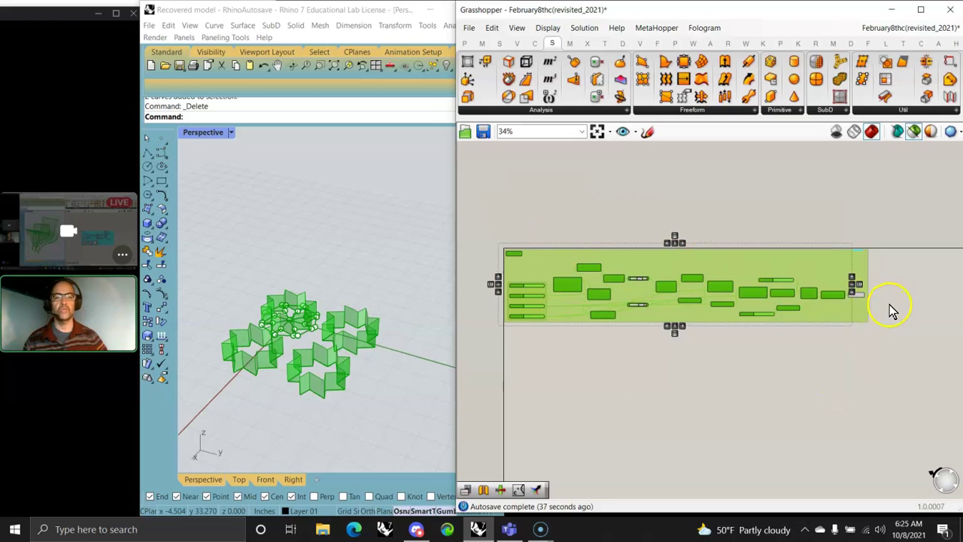
pyautogui.click(894, 308)
pyautogui.click(914, 131)
pyautogui.moveTo(361, 338)
pyautogui.mouseDown(button='right')
pyautogui.moveTo(348, 376)
pyautogui.moveTo(348, 337)
pyautogui.mouseUp(button='right')
# Select Cap Holes and set the document's selected-geometry preview colour to blue with R 9, G 116, B 255 and alpha 100
pyautogui.click(834, 293)
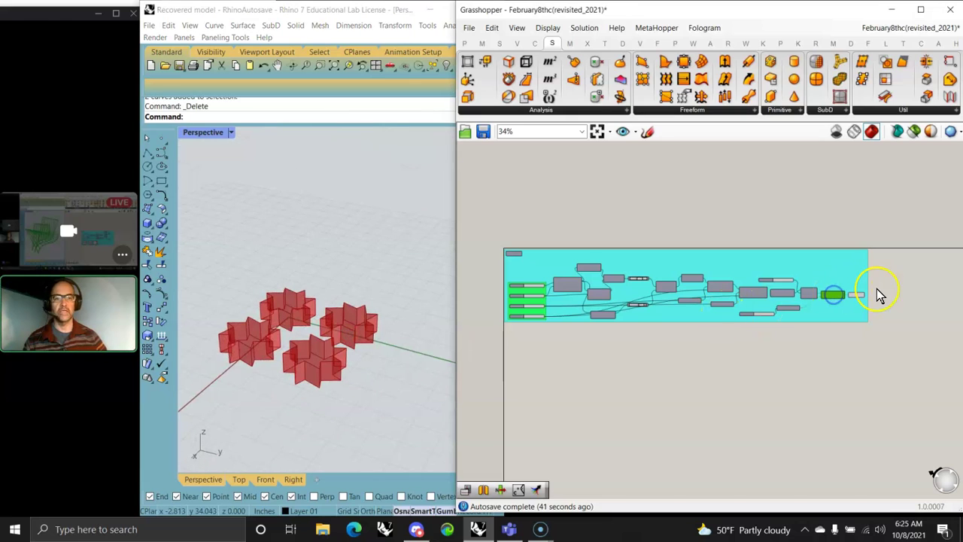
pyautogui.click(860, 309)
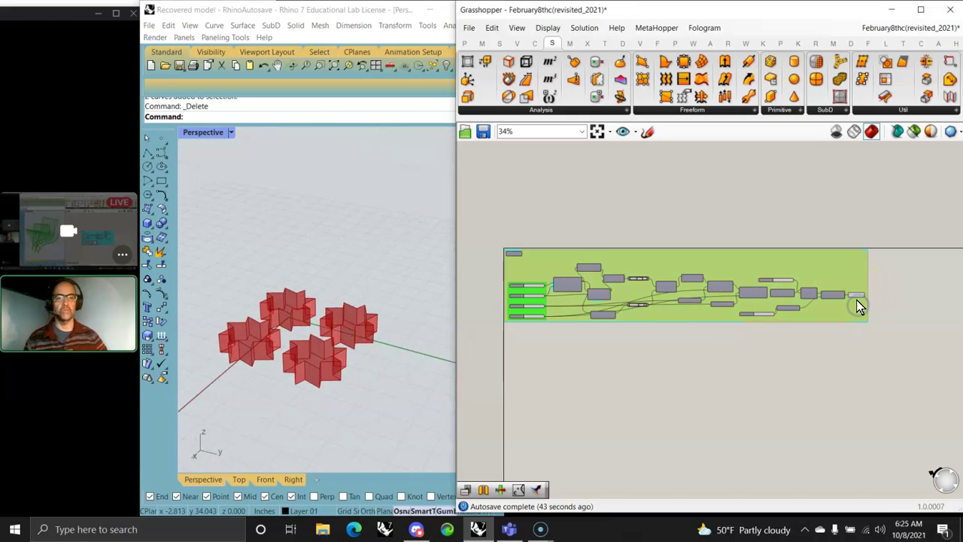
pyautogui.click(859, 303)
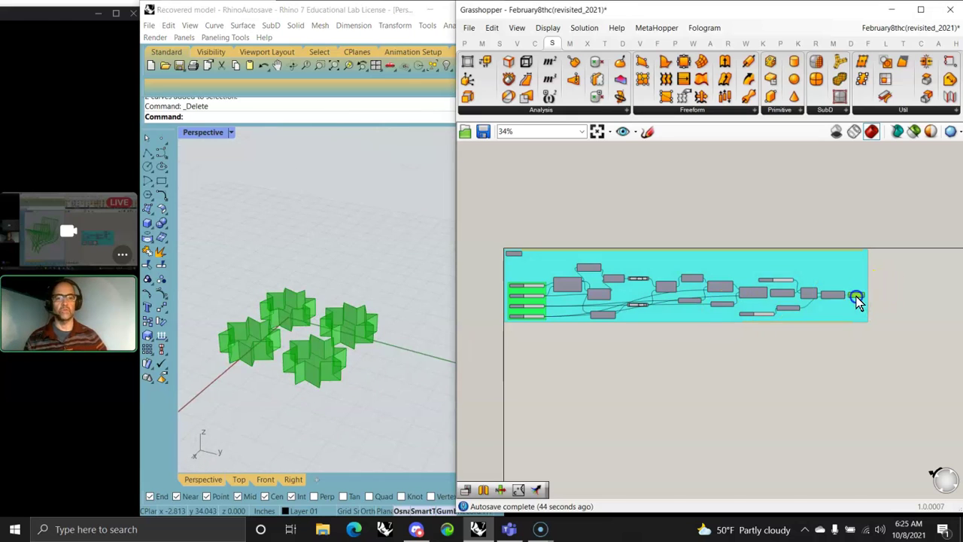
pyautogui.rightClick(808, 381)
pyautogui.click(843, 483)
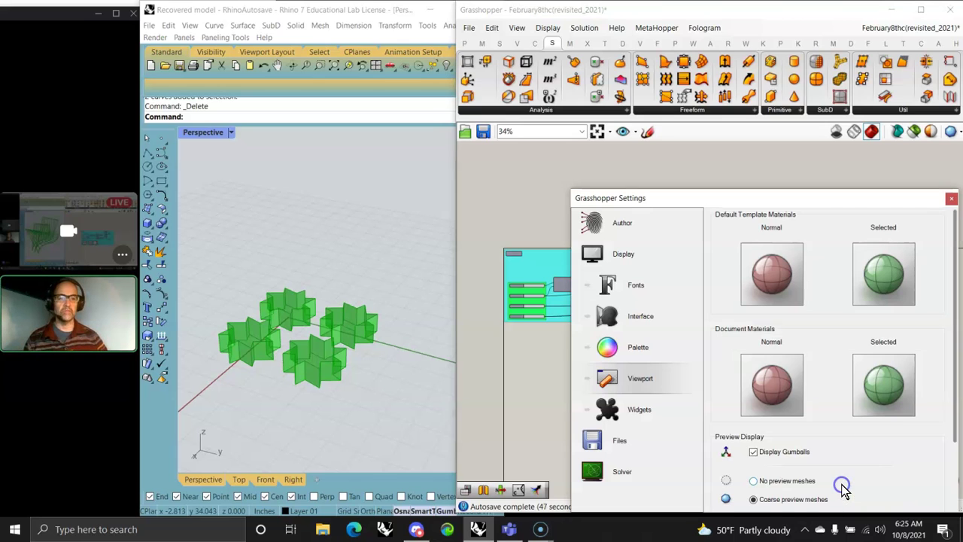
pyautogui.click(889, 389)
pyautogui.moveTo(925, 440)
pyautogui.mouseDown()
pyautogui.moveTo(954, 412)
pyautogui.moveTo(940, 396)
pyautogui.moveTo(905, 410)
pyautogui.mouseUp()
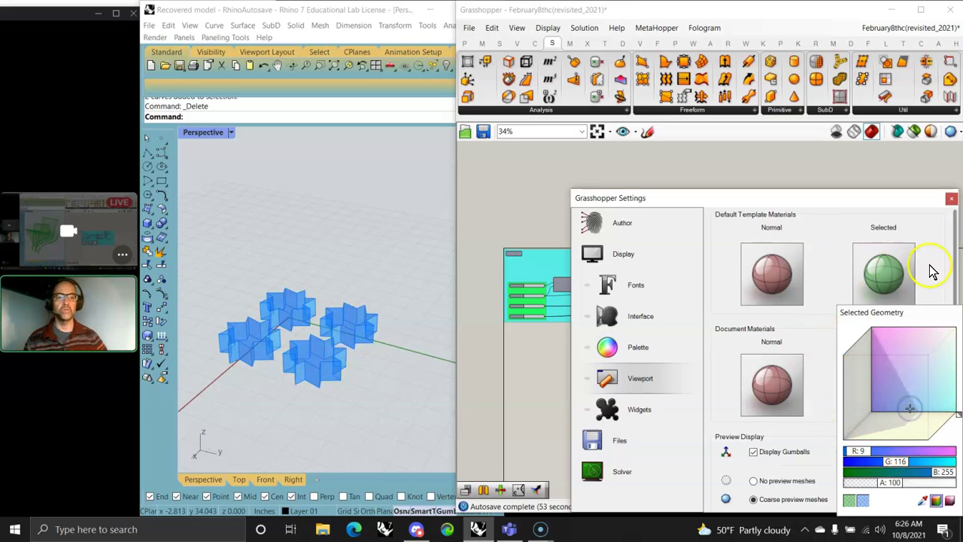
pyautogui.click(951, 198)
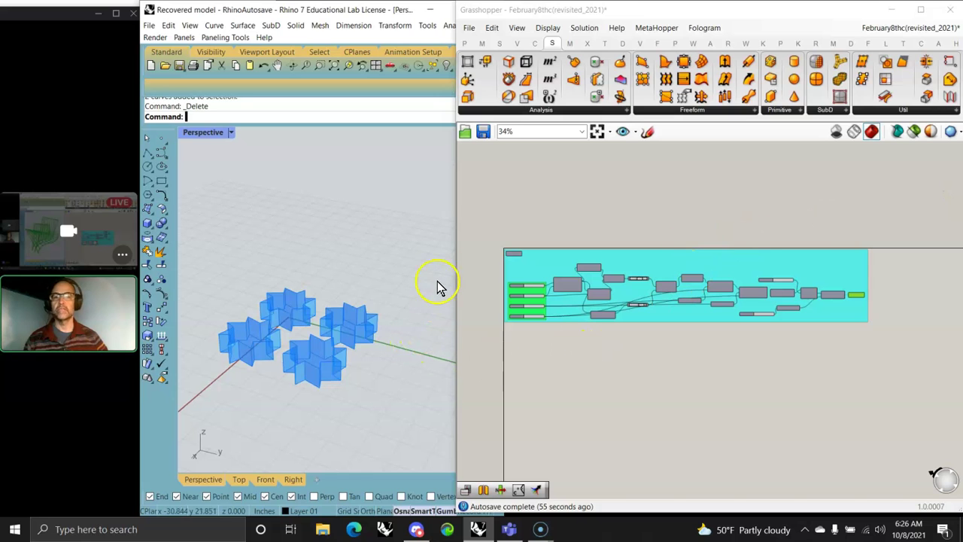
# Save the star definition and open the February10thAnimation(revisited_2021) file
pyautogui.click(469, 27)
pyautogui.click(495, 92)
pyautogui.click(469, 28)
pyautogui.click(490, 57)
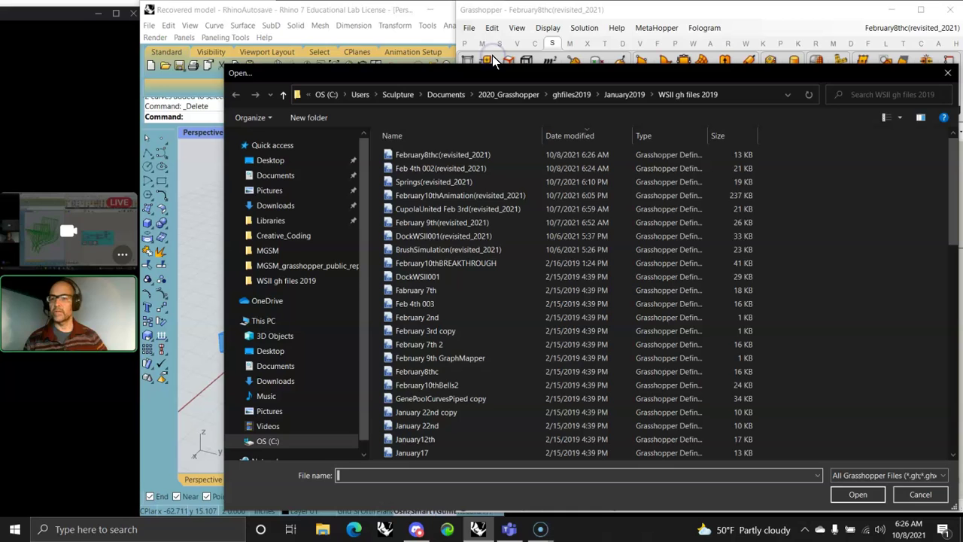
pyautogui.click(410, 194)
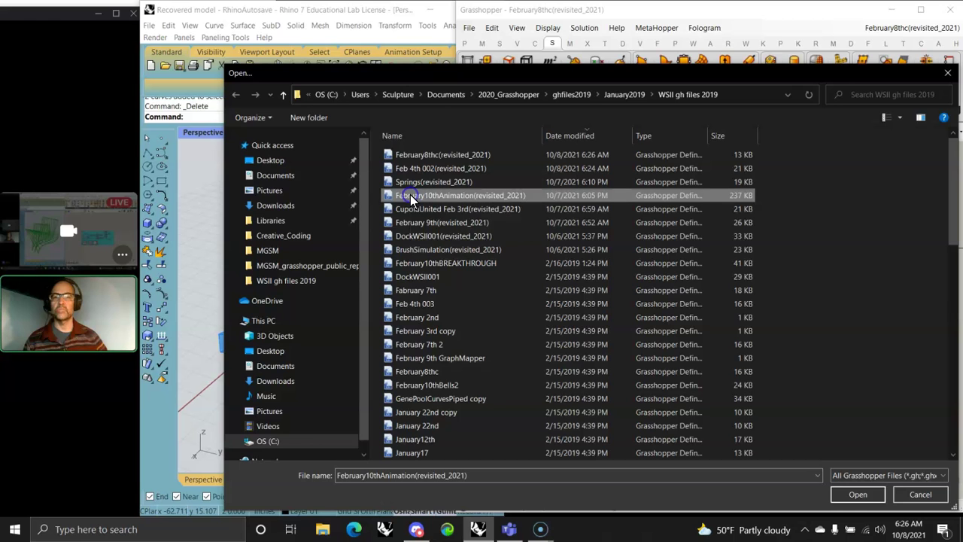
pyautogui.click(848, 493)
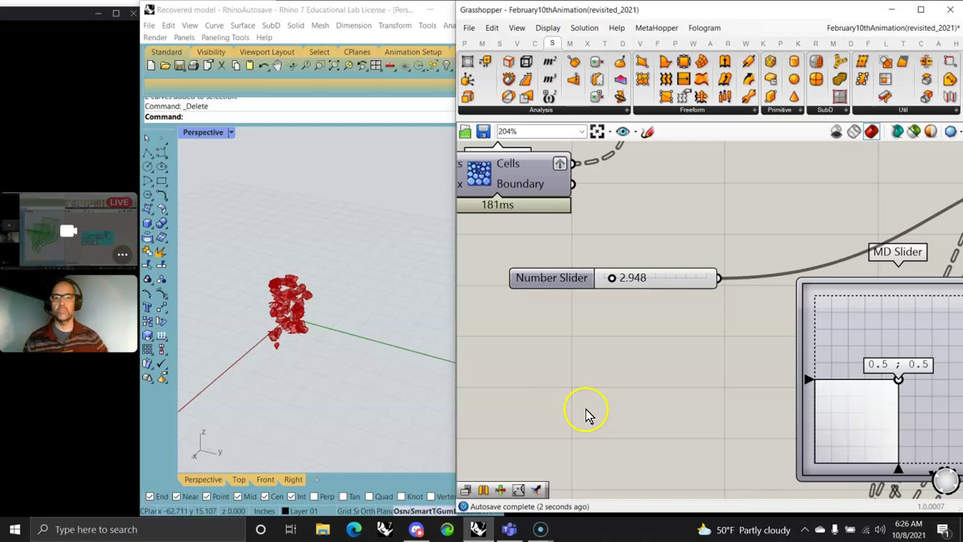
# Feed the Center Box output into the Geometry parameter ahead of Populate Geometry, and view the fractured box in Rhino
pyautogui.scroll(-5, 570, 327)
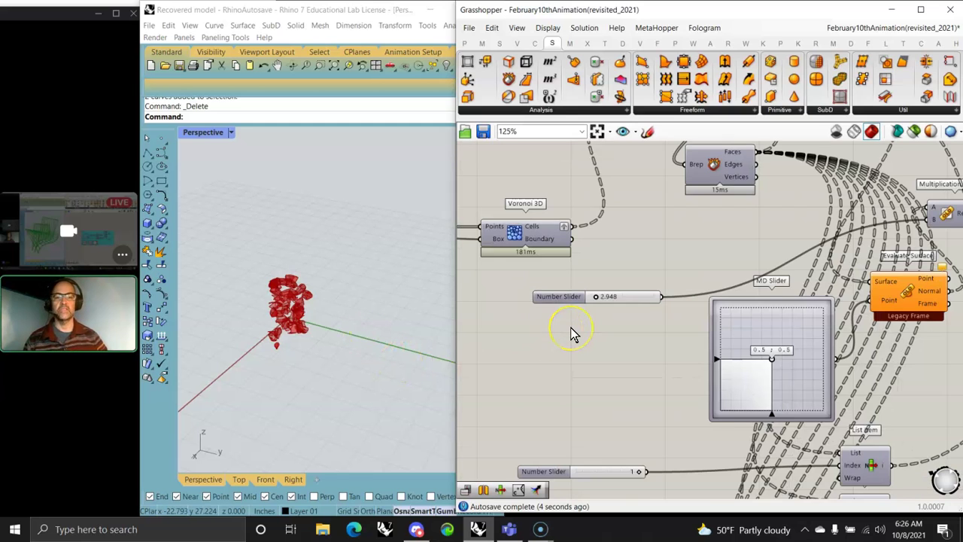
pyautogui.moveTo(590, 368); pyautogui.dragTo(778, 346, button='right')
pyautogui.scroll(-1, 553, 266)
pyautogui.moveTo(582, 295); pyautogui.dragTo(762, 357, button='right')
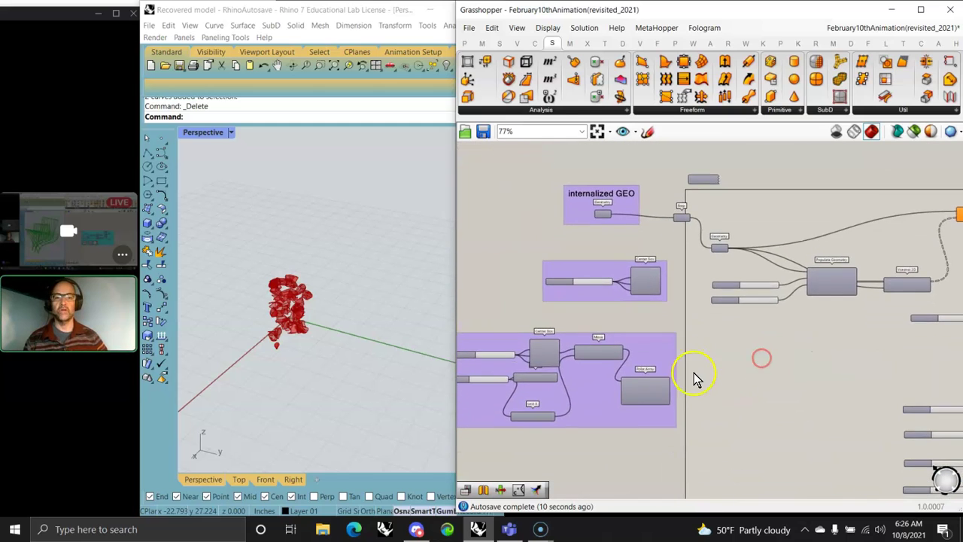
pyautogui.scroll(4, 693, 380)
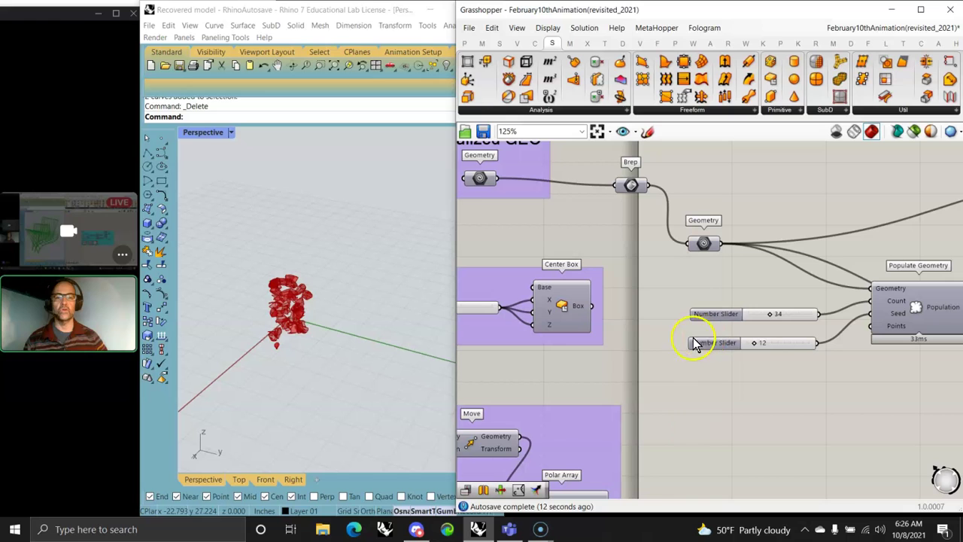
pyautogui.click(289, 325)
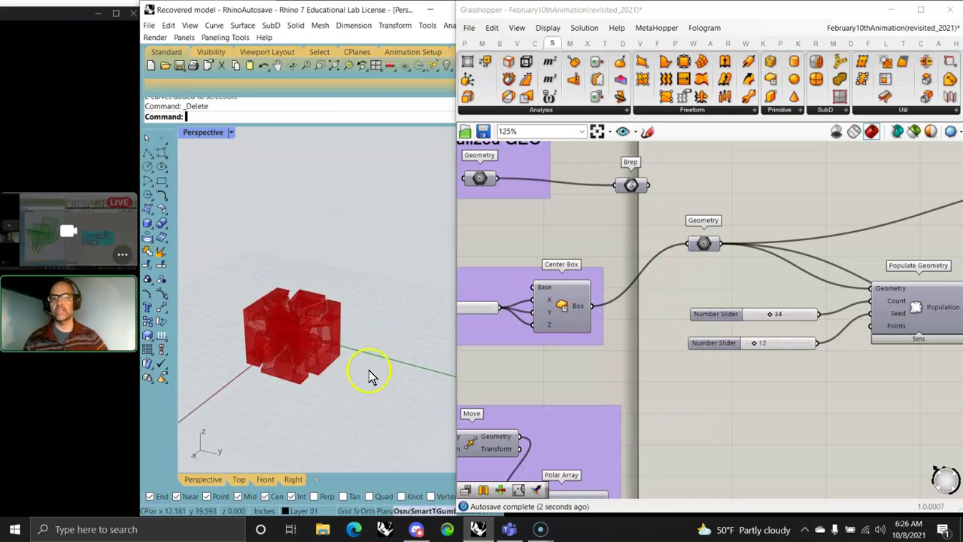
pyautogui.moveTo(368, 376); pyautogui.dragTo(333, 387, button='right')
# Set the Number Slider feeding the Multiplication component to 0.000 and view the closed box from another angle
pyautogui.moveTo(784, 422); pyautogui.dragTo(594, 368, button='right')
pyautogui.moveTo(786, 399); pyautogui.dragTo(534, 390, button='right')
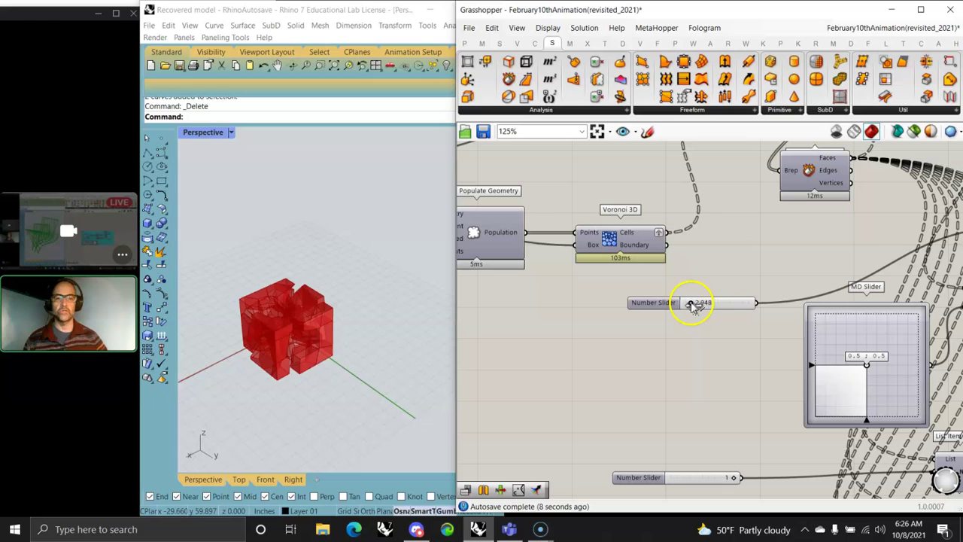
pyautogui.moveTo(693, 304); pyautogui.dragTo(645, 306)
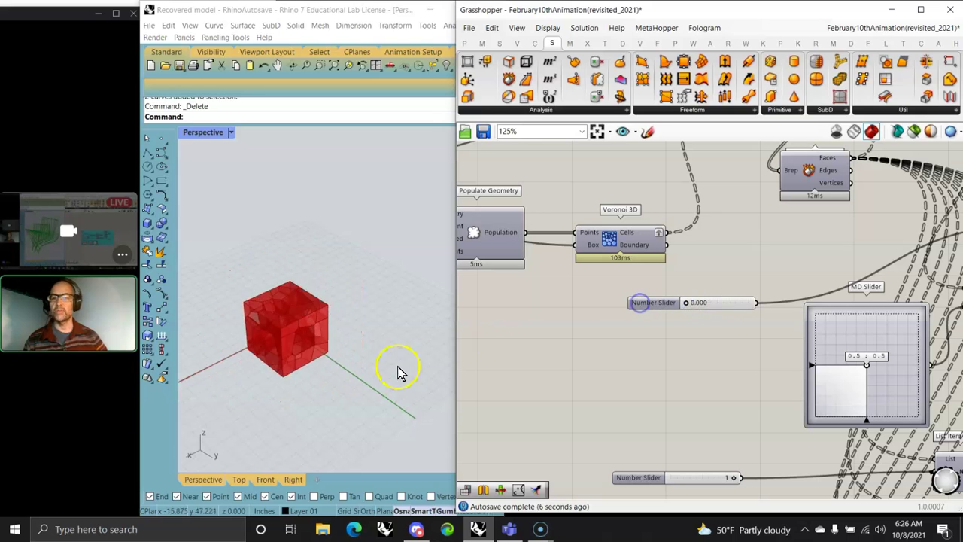
pyautogui.moveTo(386, 374); pyautogui.dragTo(294, 389, button='right')
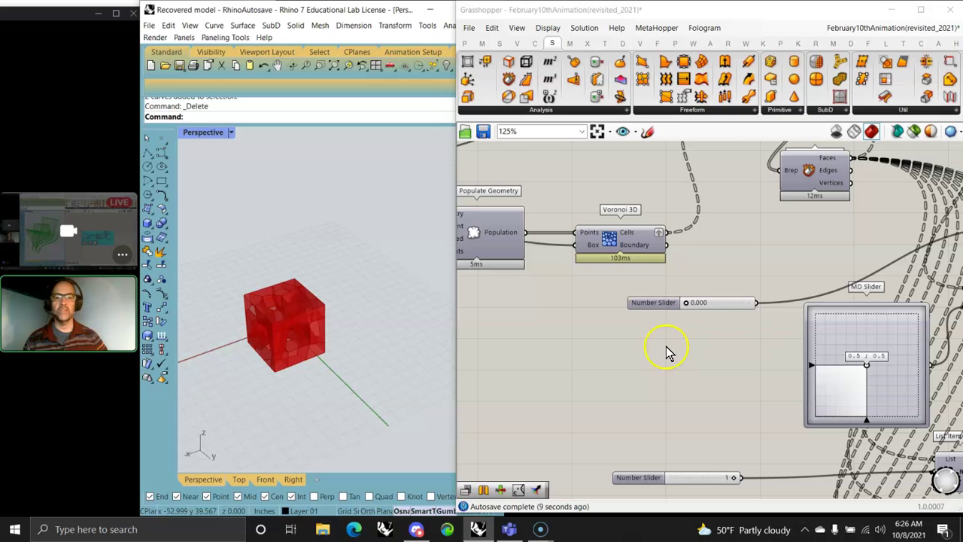
# Examine the Voronoi 3D component and read the message attached to the Evaluate Surface component
pyautogui.click(634, 238)
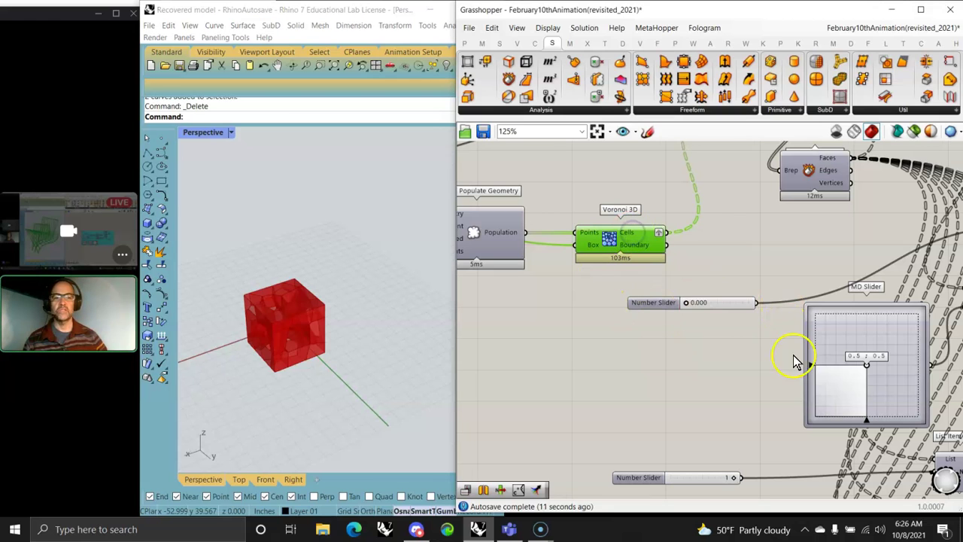
pyautogui.moveTo(789, 384); pyautogui.dragTo(632, 365, button='right')
pyautogui.scroll(-5, 632, 331)
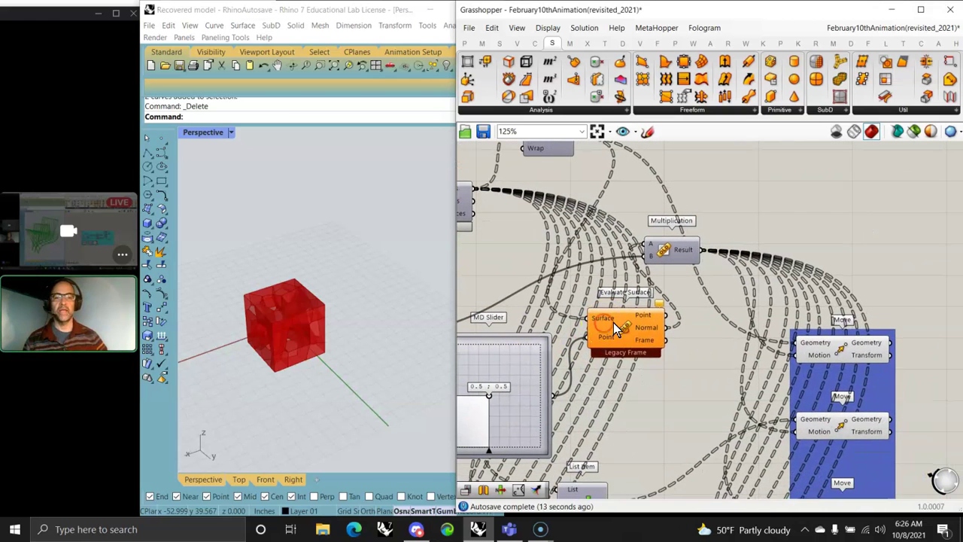
pyautogui.moveTo(628, 342); pyautogui.dragTo(692, 366, button='right')
pyautogui.scroll(5, 708, 353)
pyautogui.moveTo(775, 307)
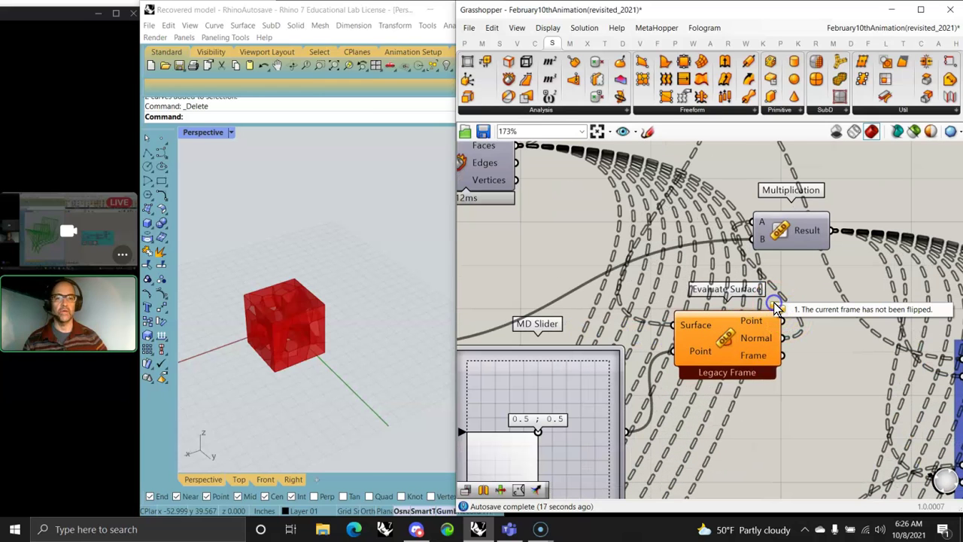
pyautogui.click(822, 385)
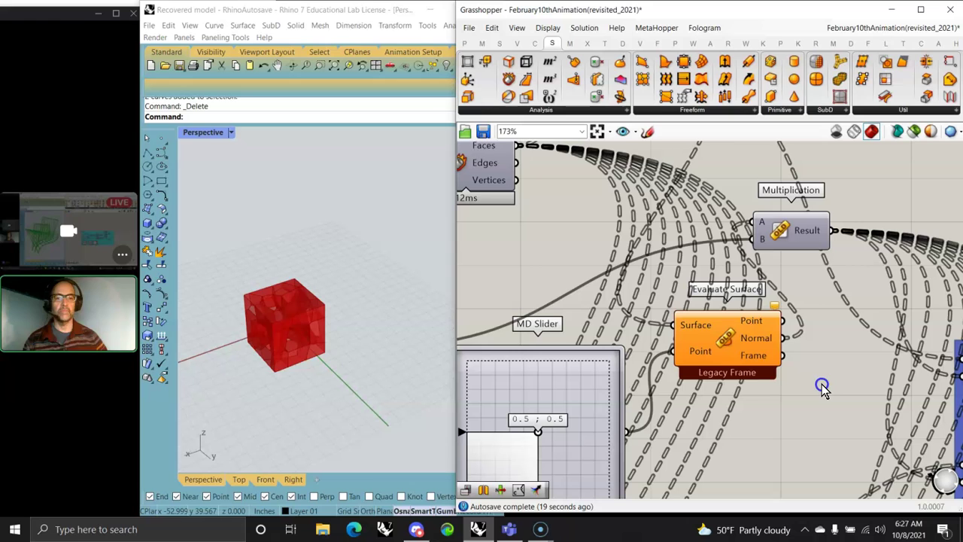
# Select the first Move component in the blue group and limit the preview to selected objects
pyautogui.scroll(-4, 826, 390)
pyautogui.moveTo(826, 389); pyautogui.dragTo(576, 317, button='right')
pyautogui.click(674, 299)
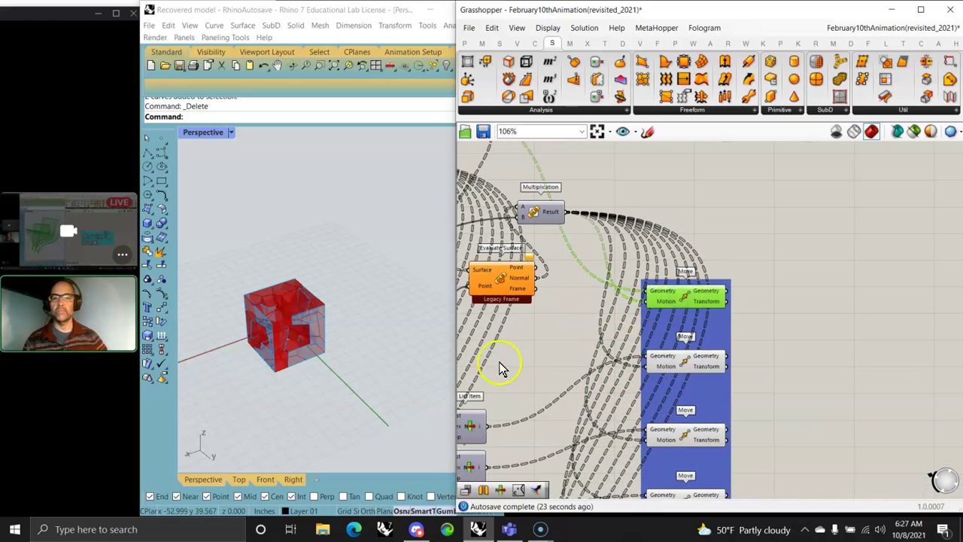
pyautogui.click(914, 131)
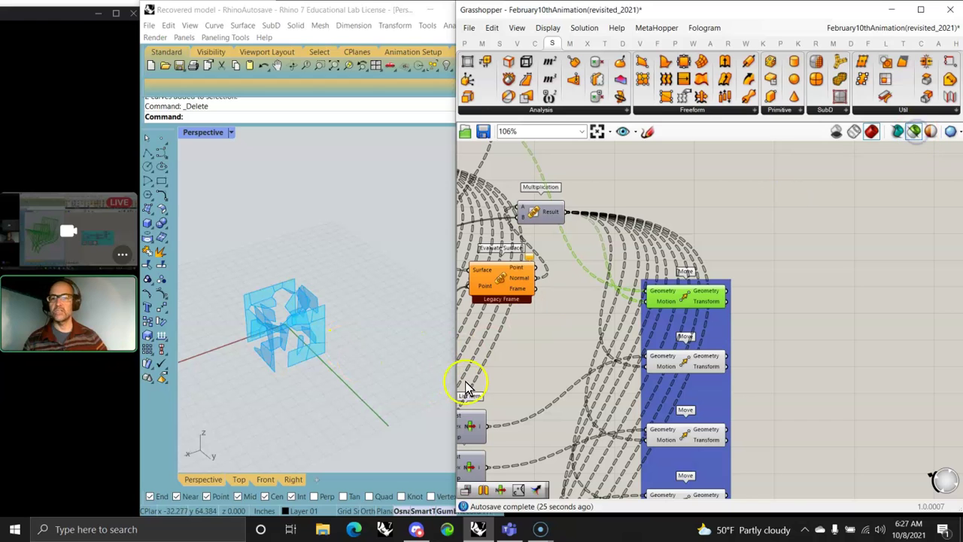
# Preview the next six Move components in the blue group one after another
pyautogui.moveTo(525, 399); pyautogui.dragTo(543, 245, button='right')
pyautogui.click(704, 210)
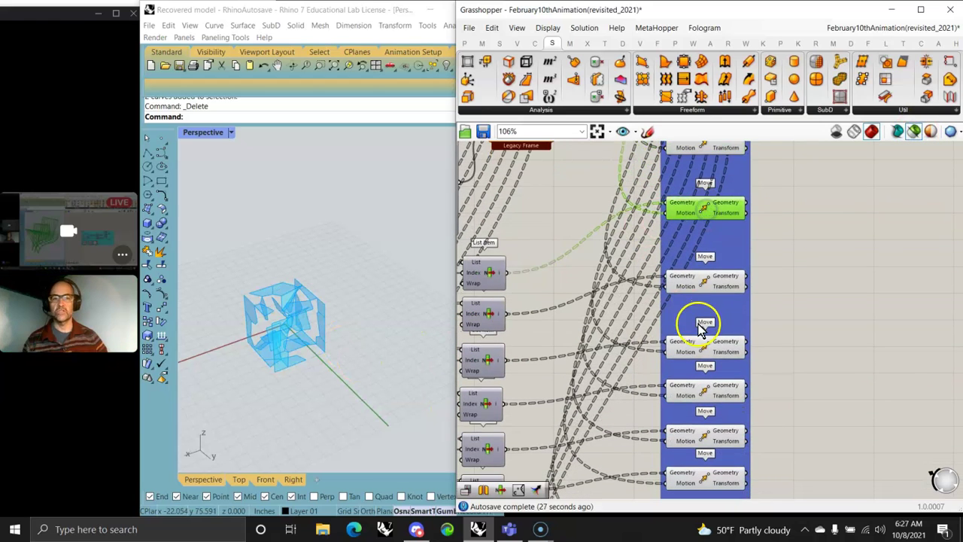
pyautogui.click(701, 280)
pyautogui.click(707, 347)
pyautogui.click(704, 390)
pyautogui.click(705, 435)
pyautogui.click(707, 480)
# Preview the Move components together and test the Multiplication slider by raising it and returning it to 0.000
pyautogui.scroll(-6, 662, 338)
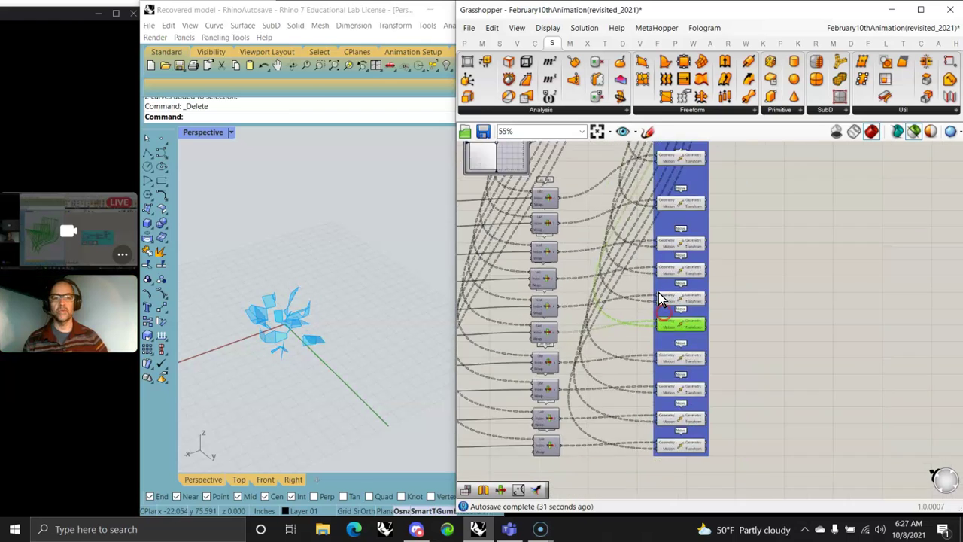
pyautogui.moveTo(727, 437); pyautogui.dragTo(656, 160)
pyautogui.moveTo(536, 265); pyautogui.dragTo(763, 279, button='right')
pyautogui.scroll(5, 698, 263)
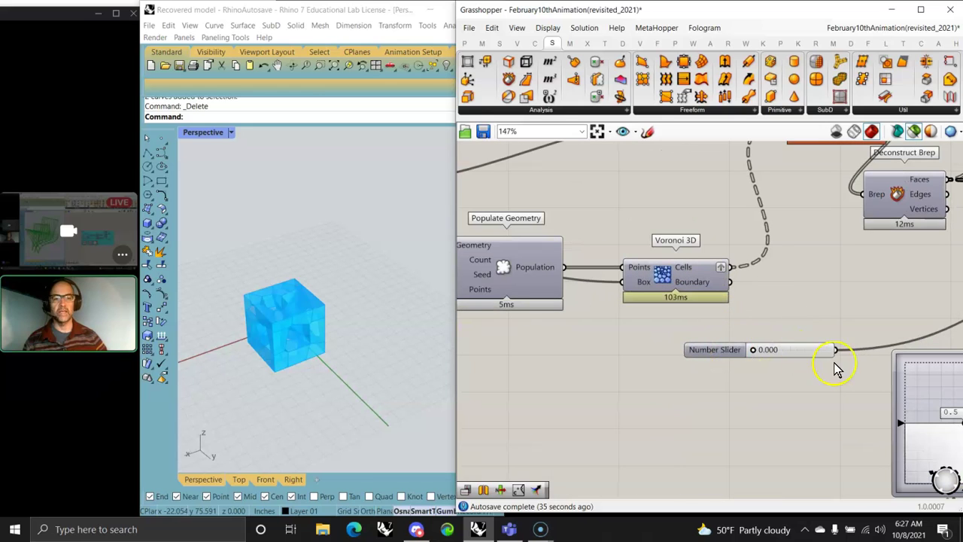
pyautogui.moveTo(754, 350); pyautogui.dragTo(787, 354)
pyautogui.moveTo(182, 402); pyautogui.dragTo(468, 413, button='right')
pyautogui.moveTo(784, 350); pyautogui.dragTo(743, 359)
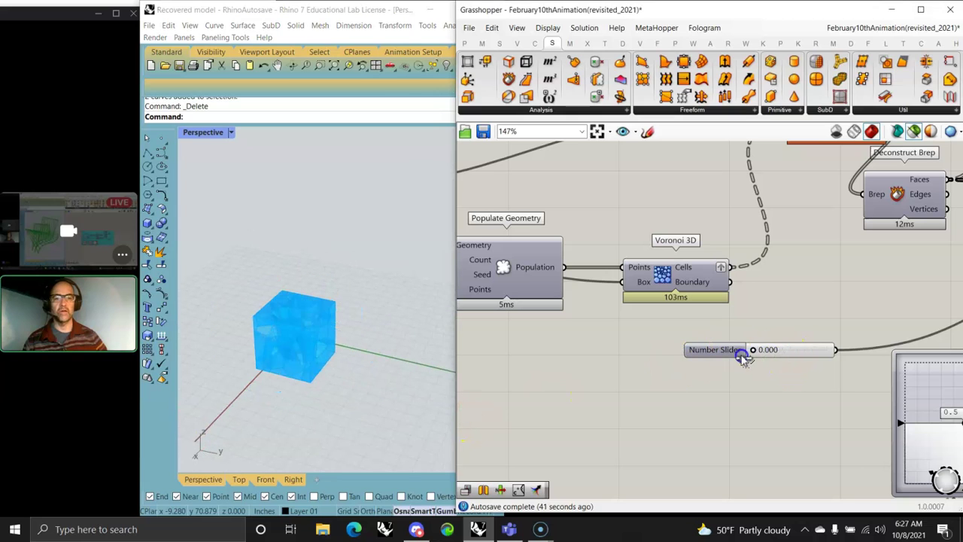
# Replace the Center Box source of the Geometry parameter with the Polar Array's Geometry output
pyautogui.scroll(-5, 733, 402)
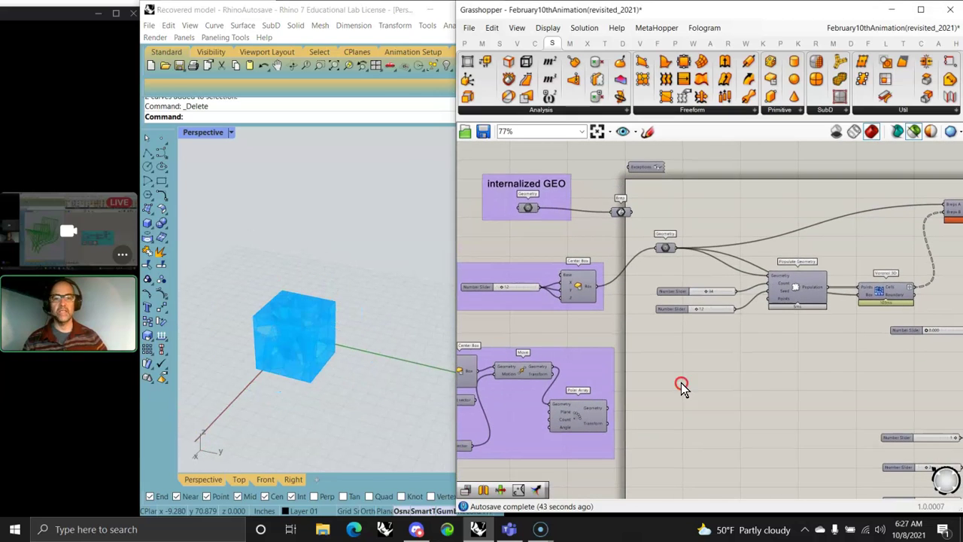
pyautogui.moveTo(608, 408); pyautogui.dragTo(657, 250)
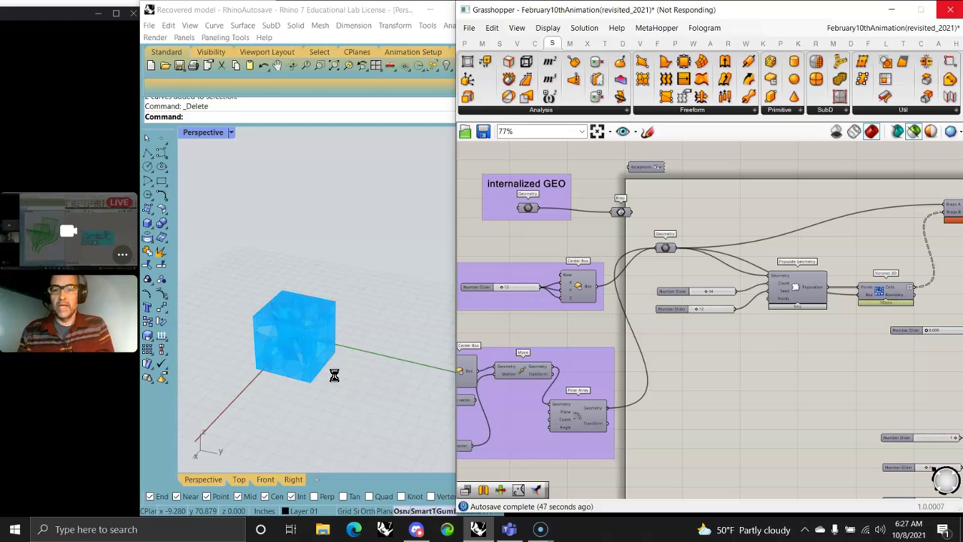
# Raise the Multiplication slider to 23.570 and examine the exploded Voronoi pieces of the polar-arrayed boxes
pyautogui.click(334, 375)
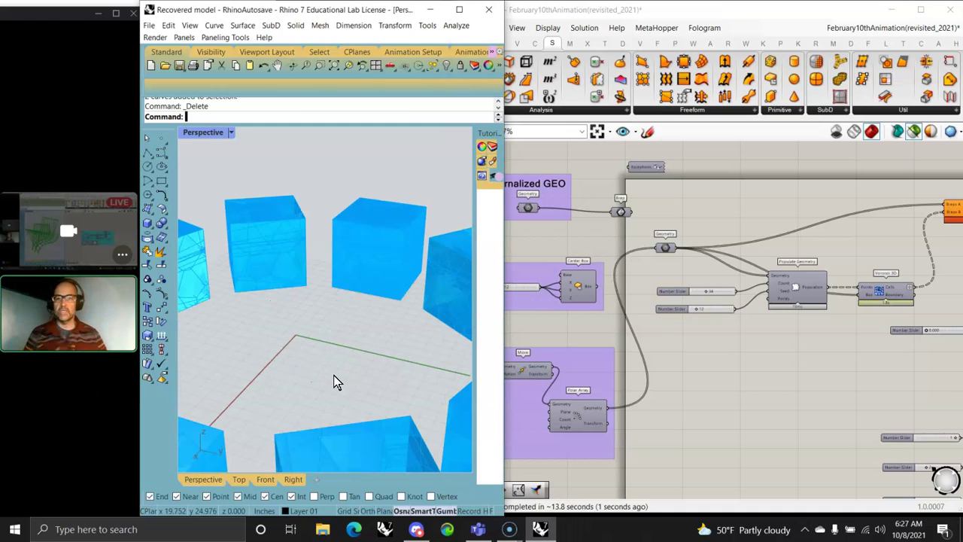
pyautogui.moveTo(335, 389)
pyautogui.mouseDown(button='right')
pyautogui.moveTo(312, 368)
pyautogui.moveTo(338, 389)
pyautogui.mouseUp(button='right')
pyautogui.scroll(-5, 331, 385)
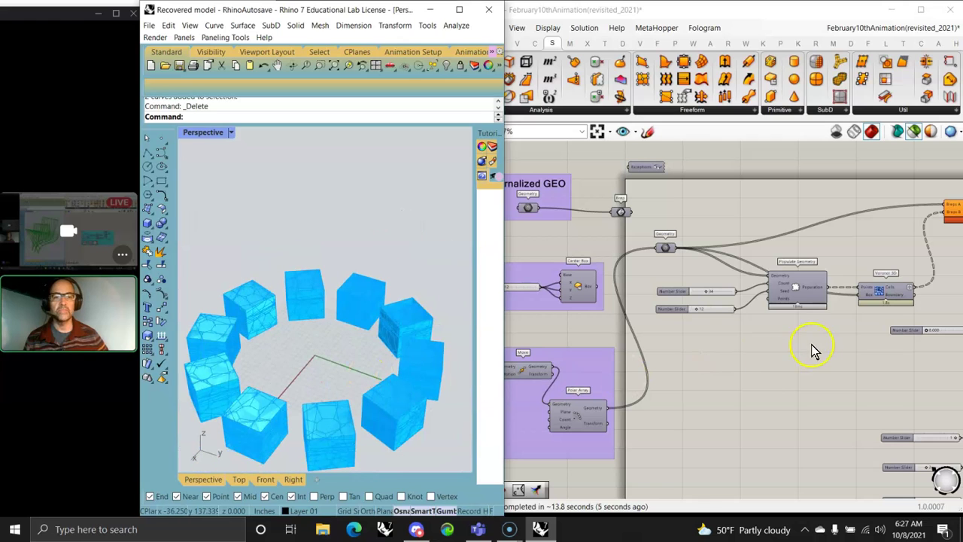
pyautogui.scroll(2, 684, 338)
pyautogui.scroll(1, 685, 339)
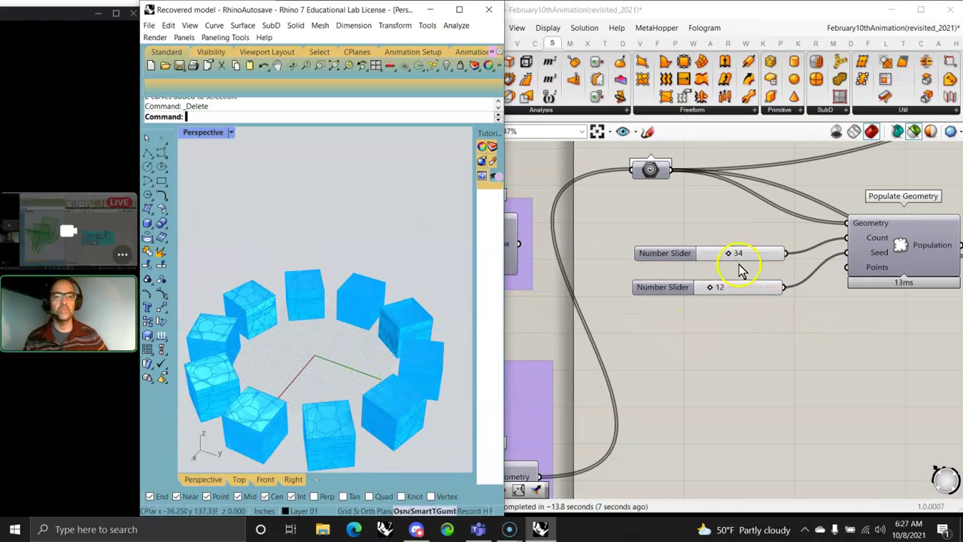
pyautogui.click(750, 379)
pyautogui.scroll(-6, 750, 378)
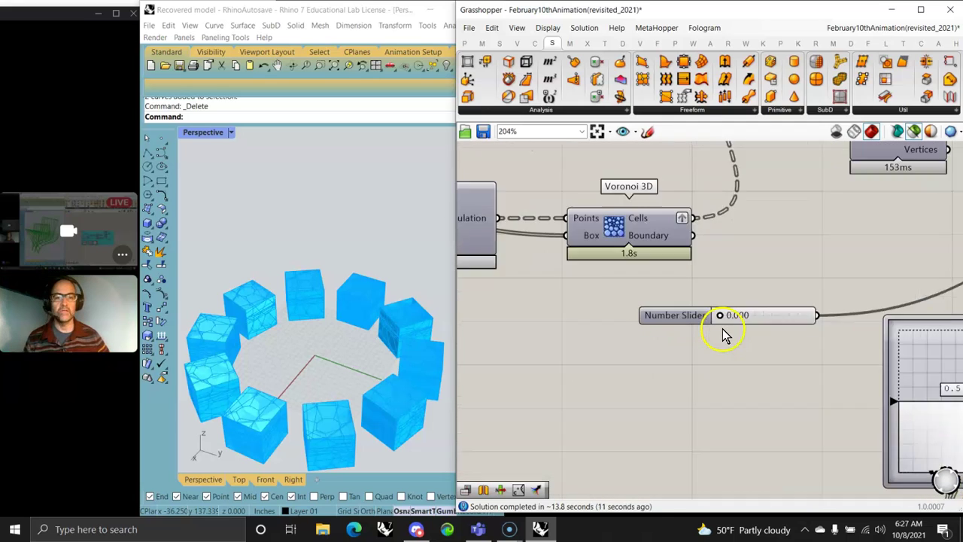
pyautogui.scroll(1, 722, 335)
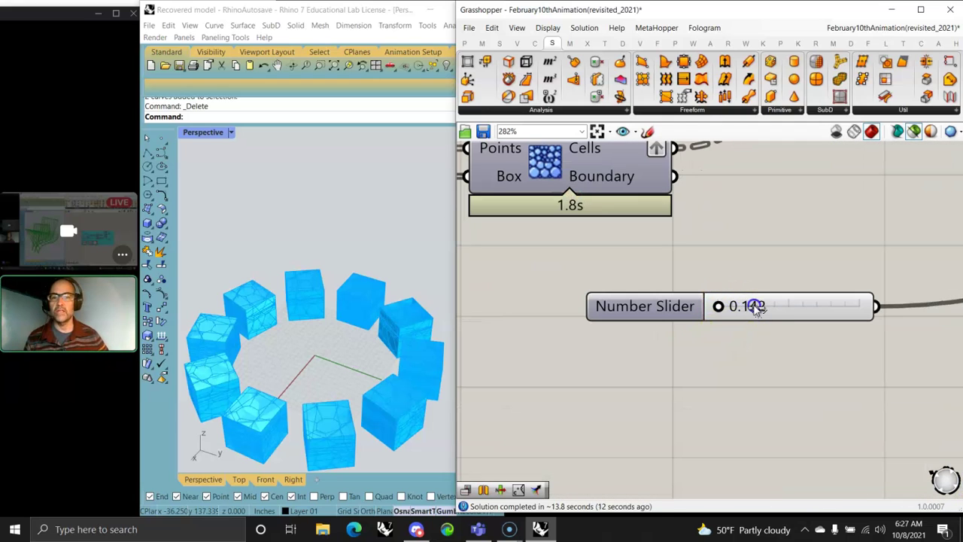
pyautogui.moveTo(756, 308); pyautogui.dragTo(808, 312)
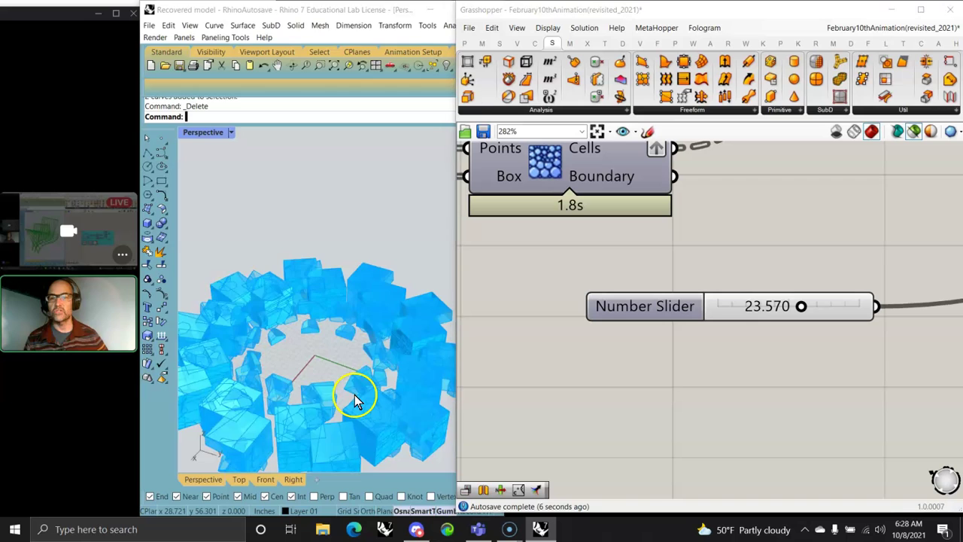
pyautogui.moveTo(359, 394); pyautogui.dragTo(334, 376, button='right')
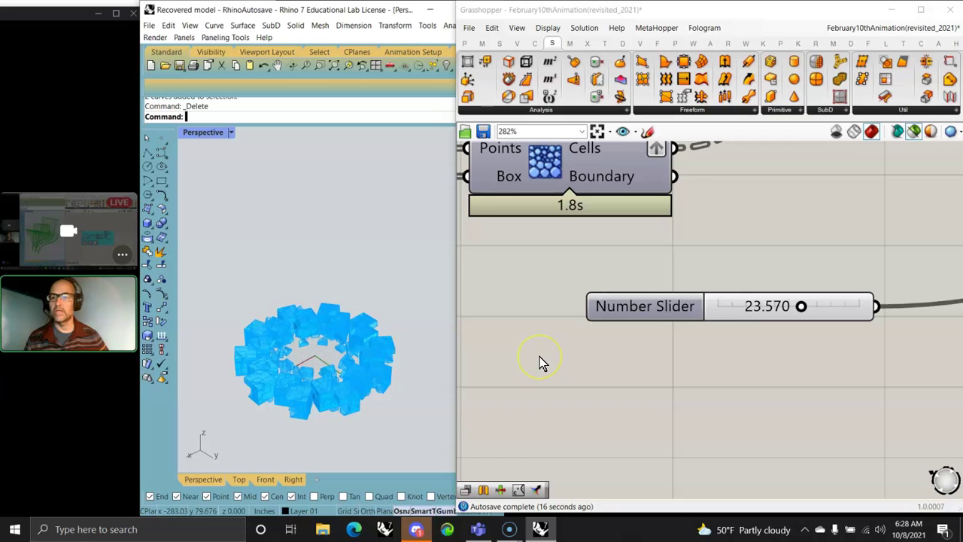
# Preview only the Brep parameter that is fed by the internalized GEO group
pyautogui.scroll(-2, 539, 356)
pyautogui.moveTo(541, 361); pyautogui.dragTo(718, 447, button='right')
pyautogui.scroll(-4, 578, 415)
pyautogui.moveTo(549, 401); pyautogui.dragTo(754, 414, button='right')
pyautogui.moveTo(617, 401); pyautogui.dragTo(774, 374, button='right')
pyautogui.click(658, 275)
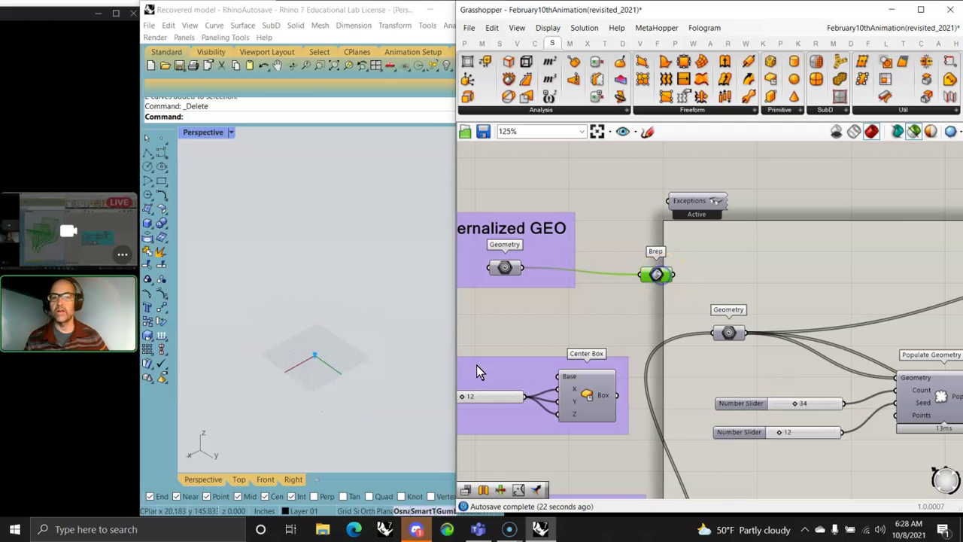
pyautogui.scroll(5, 323, 365)
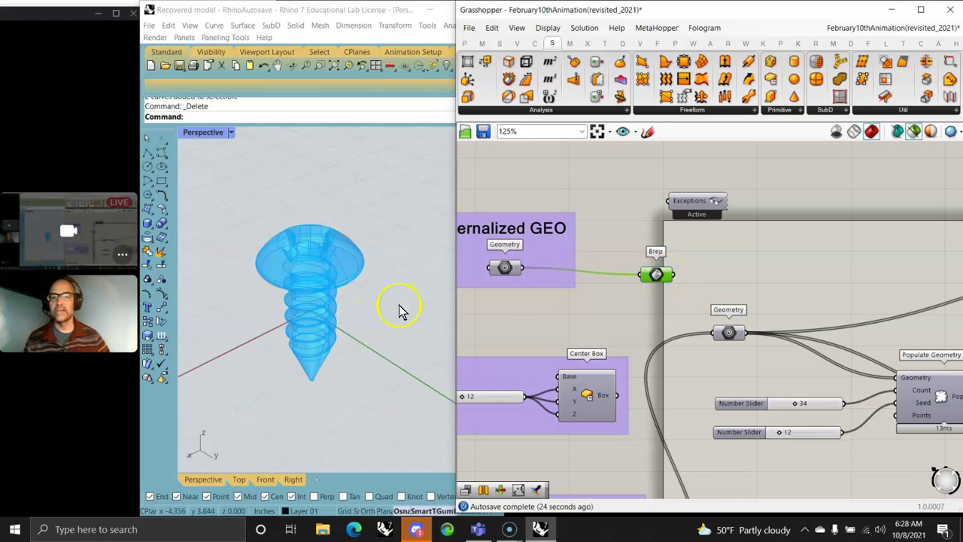
# Replace the Geometry parameter's Polar Array source with the Brep output and set the Multiplication slider to 11.730
pyautogui.moveTo(516, 309); pyautogui.dragTo(593, 274, button='right')
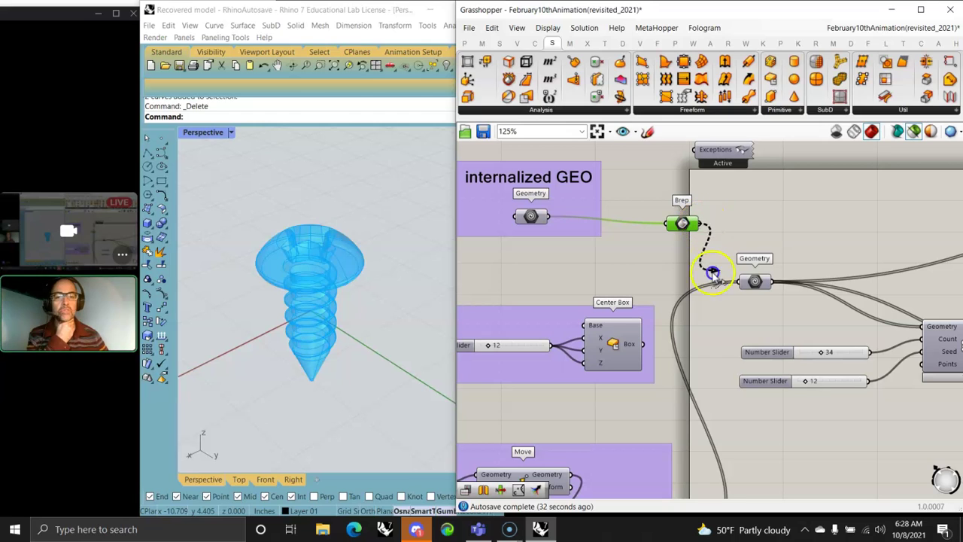
pyautogui.moveTo(713, 275); pyautogui.dragTo(735, 282)
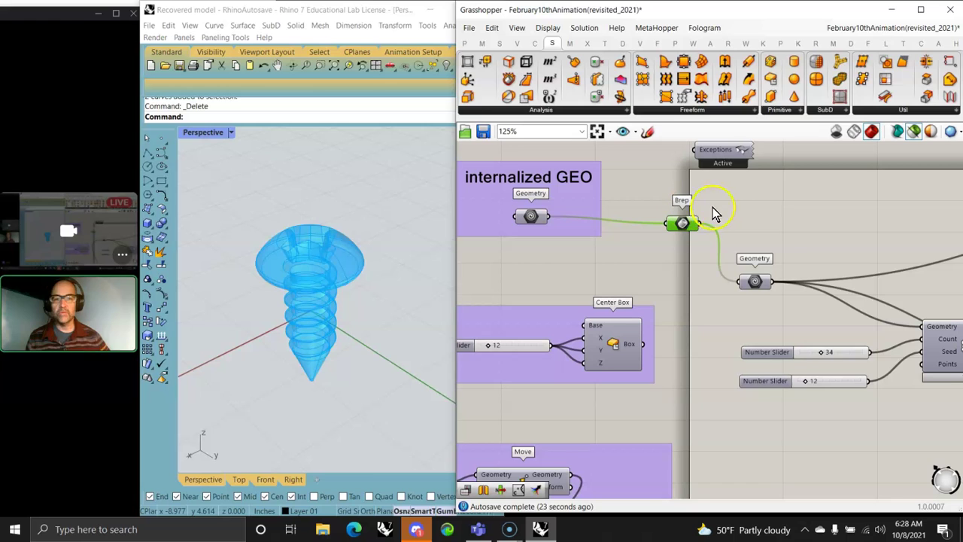
pyautogui.moveTo(703, 267); pyautogui.dragTo(711, 363, button='right')
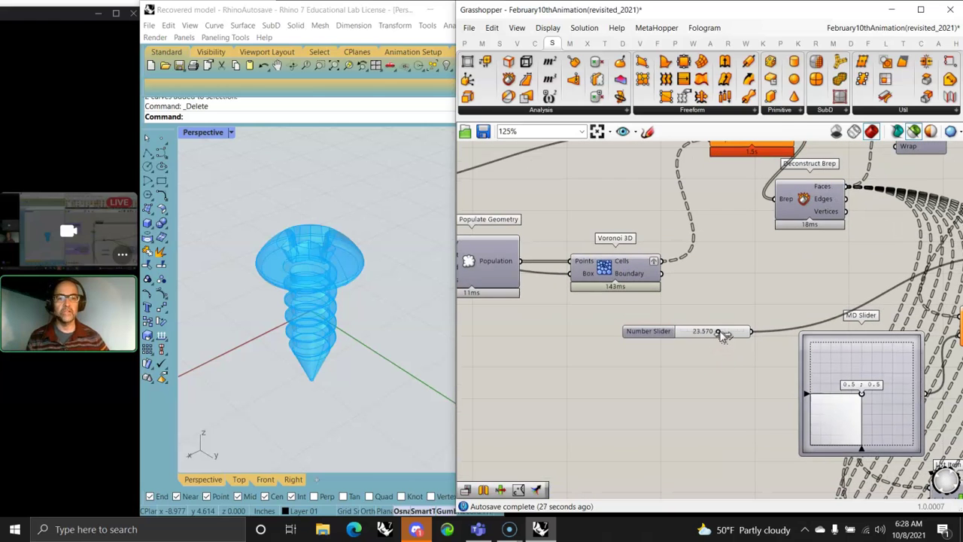
pyautogui.moveTo(705, 335); pyautogui.dragTo(677, 337)
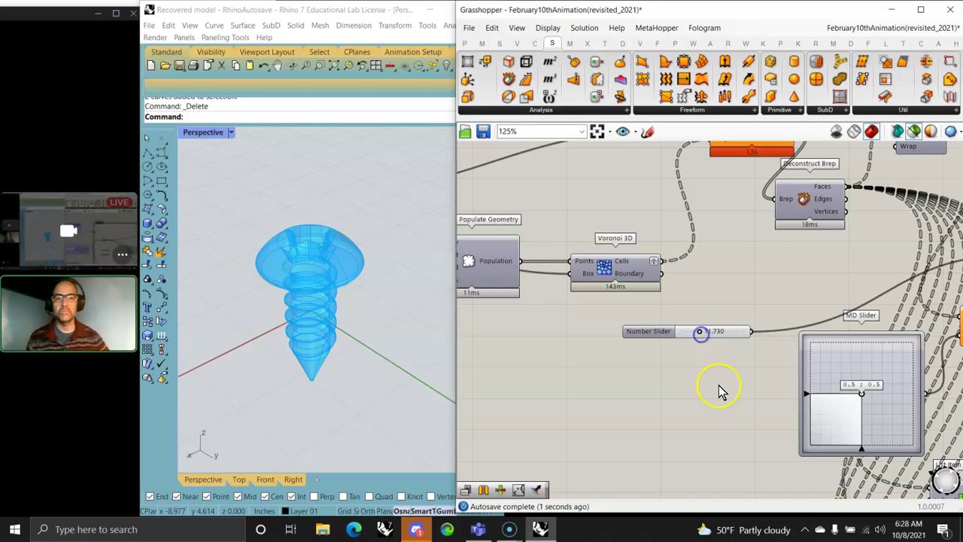
# Preview the internalized Geometry, the Brep and the Geometry parameter one after another, and read the Solid Intersection warning
pyautogui.scroll(-5, 727, 391)
pyautogui.moveTo(612, 301)
pyautogui.mouseDown(button='right')
pyautogui.moveTo(605, 279)
pyautogui.moveTo(776, 287)
pyautogui.mouseUp(button='right')
pyautogui.scroll(5, 634, 276)
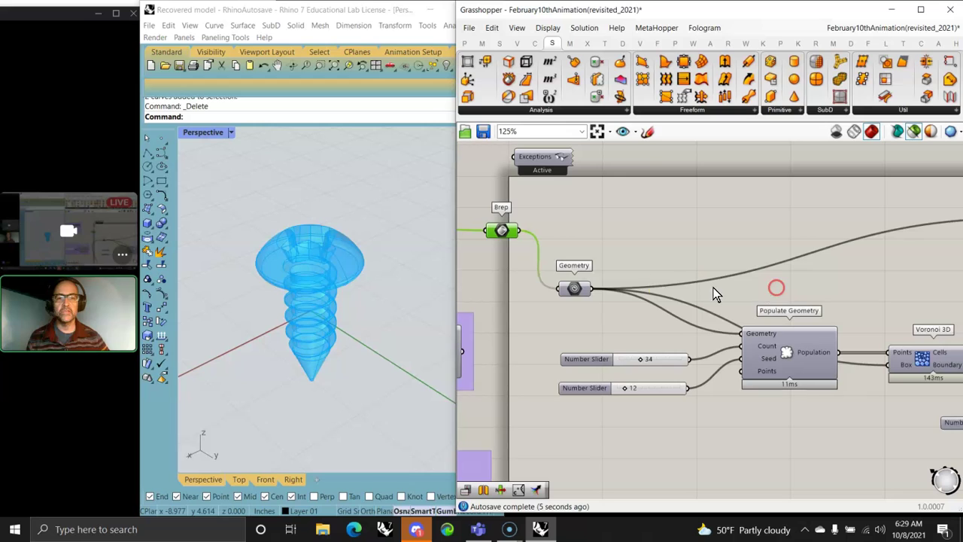
pyautogui.moveTo(531, 269); pyautogui.dragTo(676, 290, button='right')
pyautogui.moveTo(593, 286); pyautogui.dragTo(733, 293, button='right')
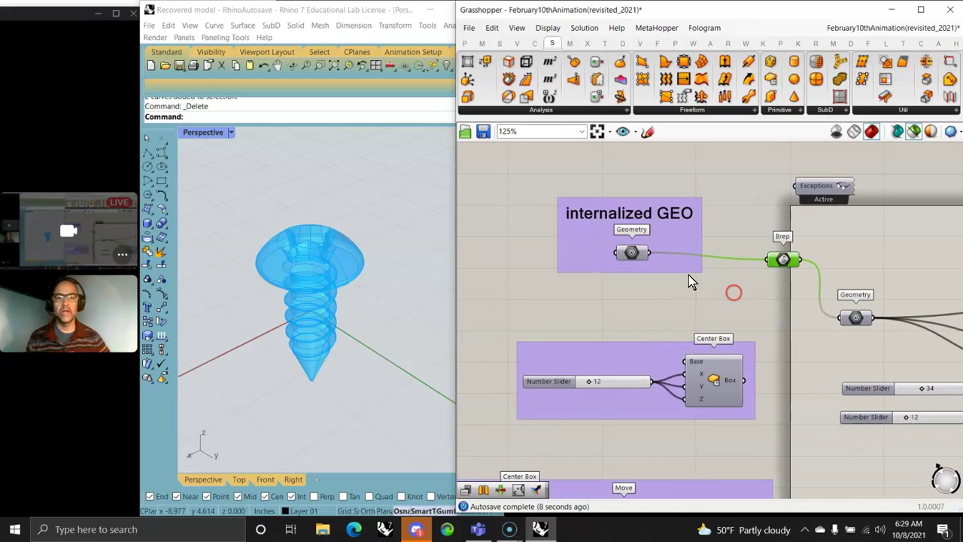
pyautogui.click(623, 253)
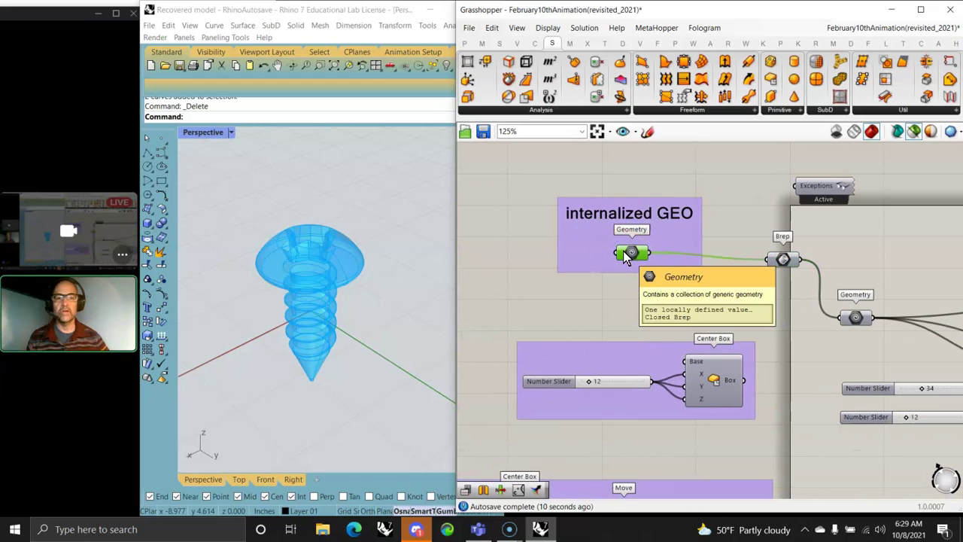
pyautogui.click(784, 259)
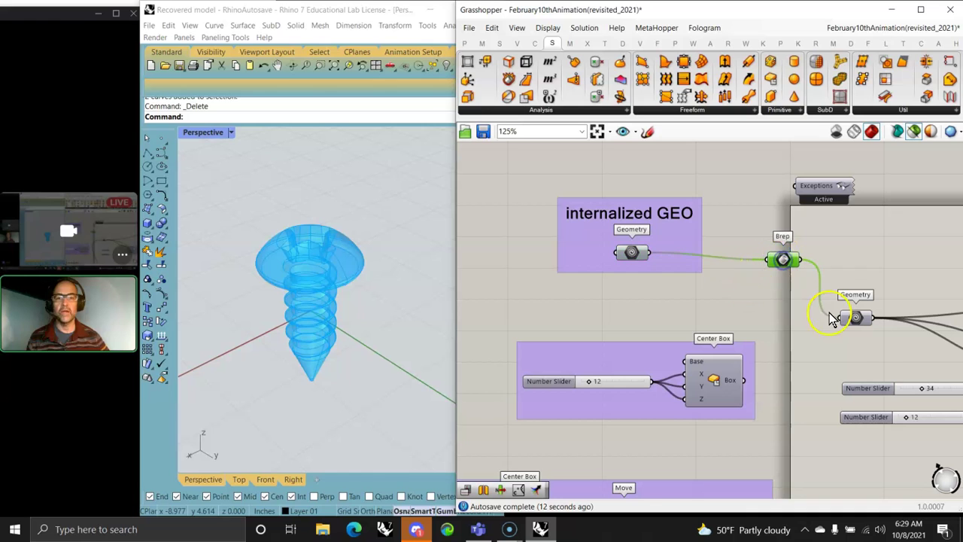
pyautogui.moveTo(833, 316); pyautogui.dragTo(660, 278, button='right')
pyautogui.click(743, 248)
pyautogui.moveTo(849, 273); pyautogui.dragTo(671, 316, button='right')
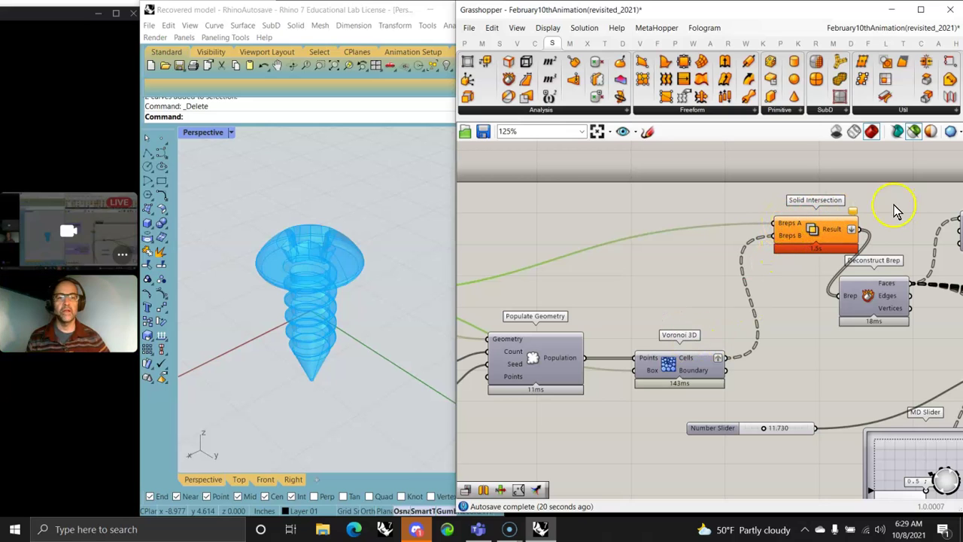
pyautogui.moveTo(853, 214)
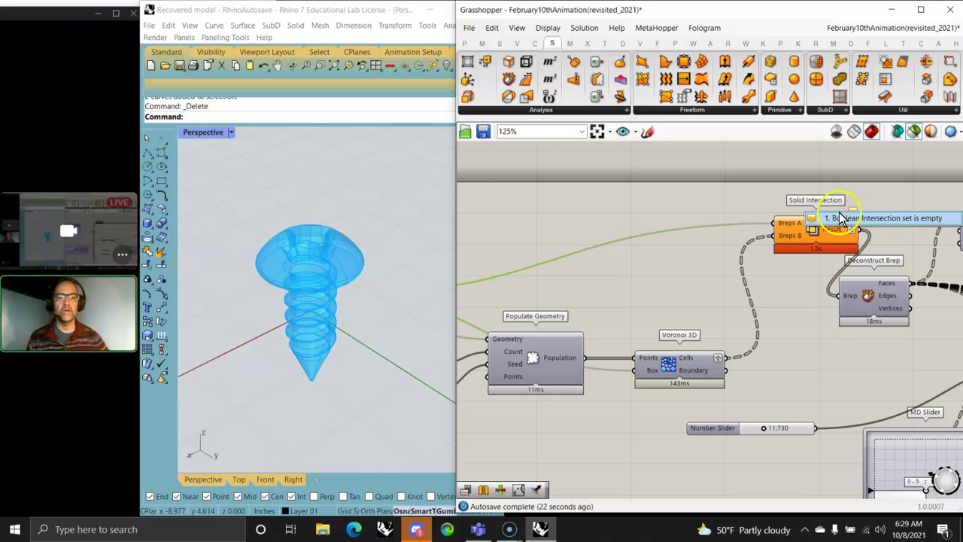
# Select the Brep parameter and reconnect its output to the Geometry parameter's input
pyautogui.moveTo(634, 268); pyautogui.dragTo(838, 230, button='right')
pyautogui.scroll(-5, 334, 292)
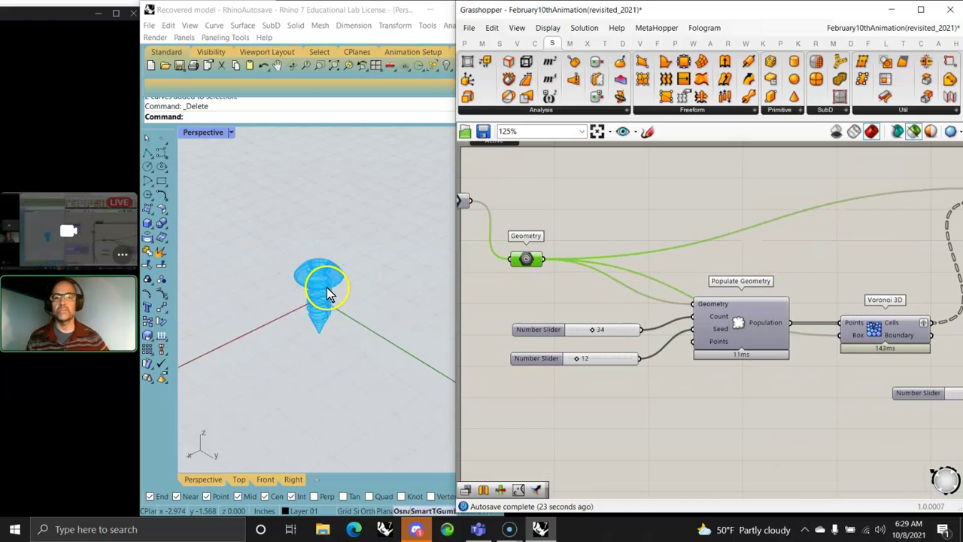
pyautogui.moveTo(479, 290); pyautogui.dragTo(624, 324, button='right')
pyautogui.click(599, 236)
pyautogui.moveTo(611, 241); pyautogui.dragTo(680, 293)
# Move the Solid Intersection component away from Deconstruct Brep and keep it selected to preview its result
pyautogui.moveTo(758, 307); pyautogui.dragTo(590, 325, button='right')
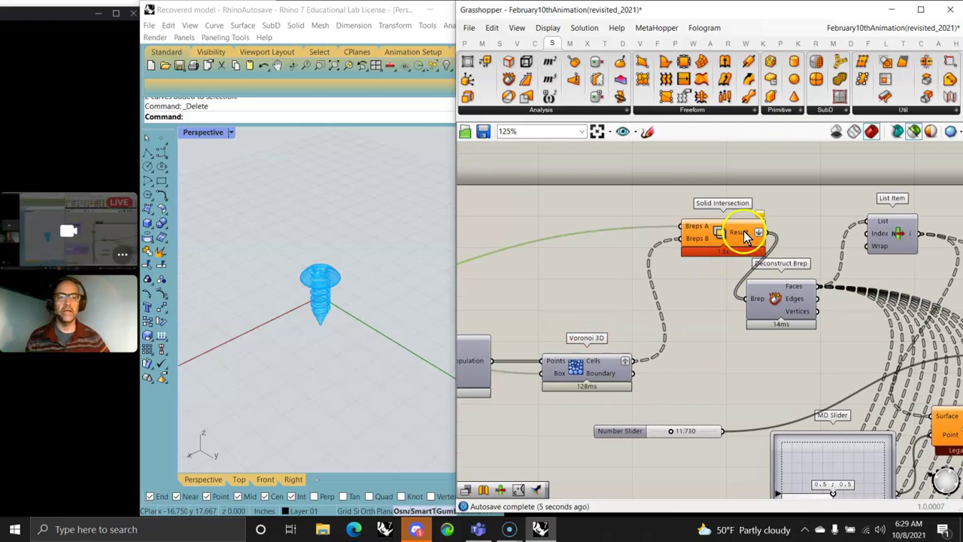
pyautogui.moveTo(739, 233); pyautogui.dragTo(664, 227)
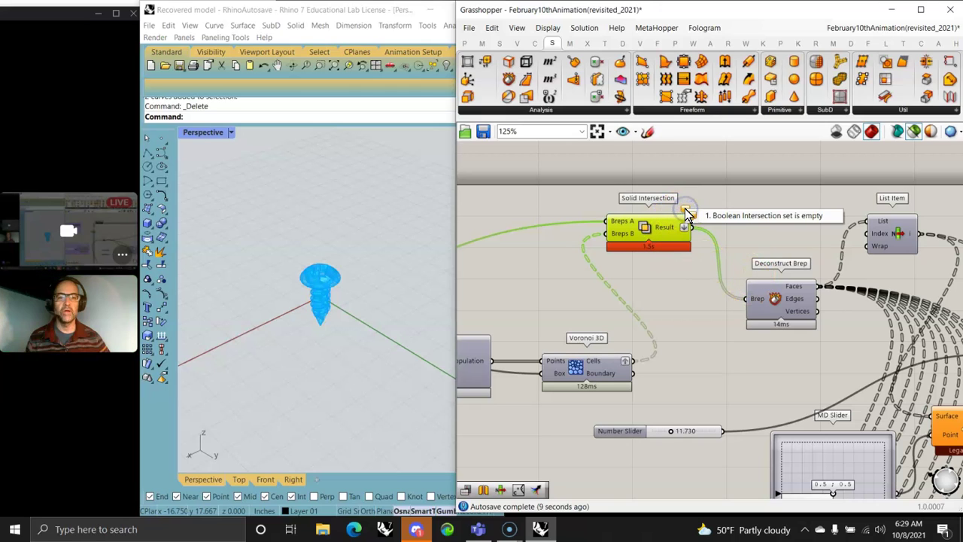
pyautogui.click(667, 277)
pyautogui.click(645, 227)
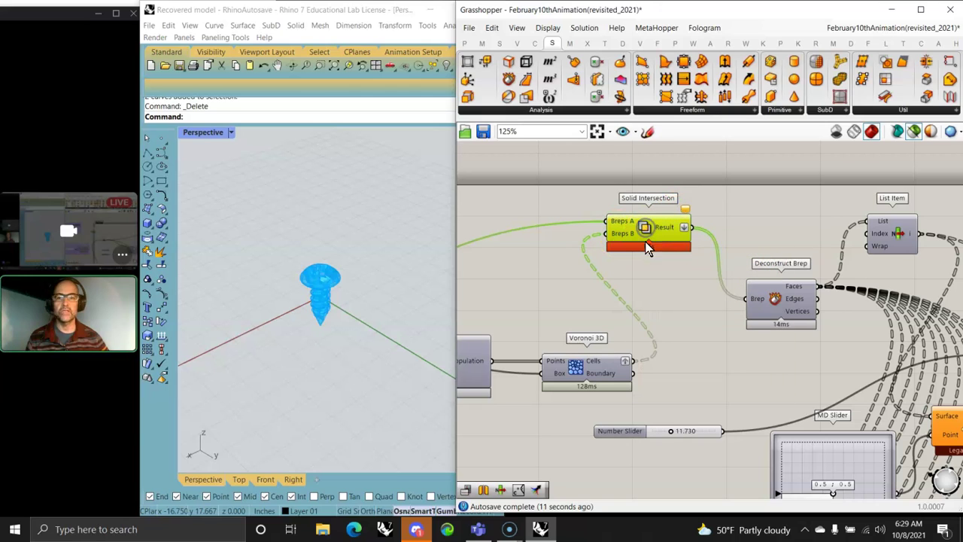
# Test the Multiplication slider on the screw by raising it to about 25.8 and lowering it to 5.010
pyautogui.click(304, 314)
pyautogui.scroll(6, 318, 297)
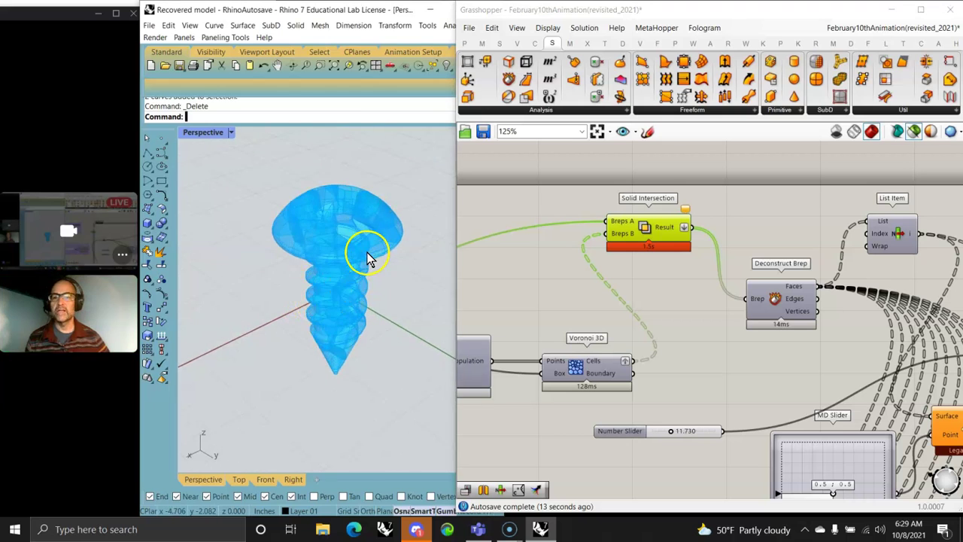
pyautogui.moveTo(692, 361); pyautogui.dragTo(715, 223, button='right')
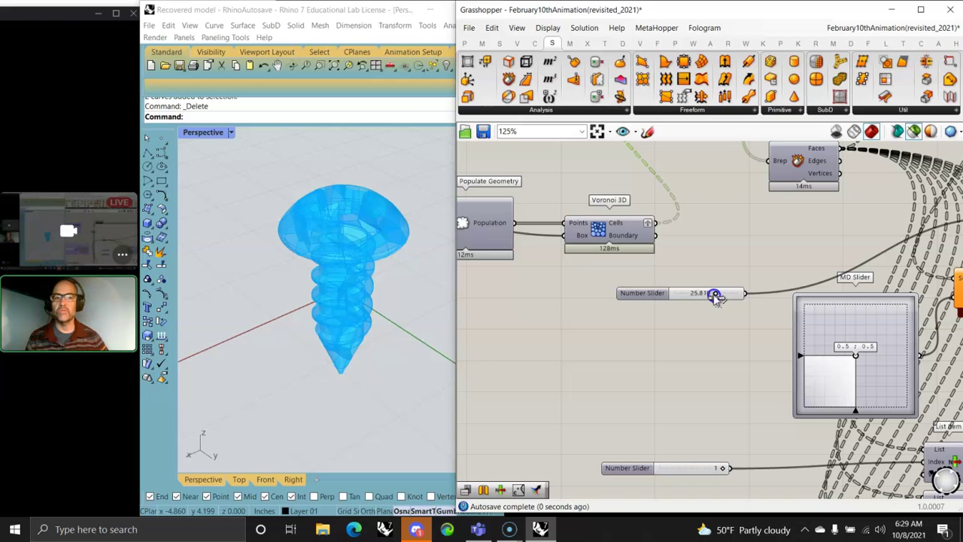
pyautogui.scroll(-6, 331, 315)
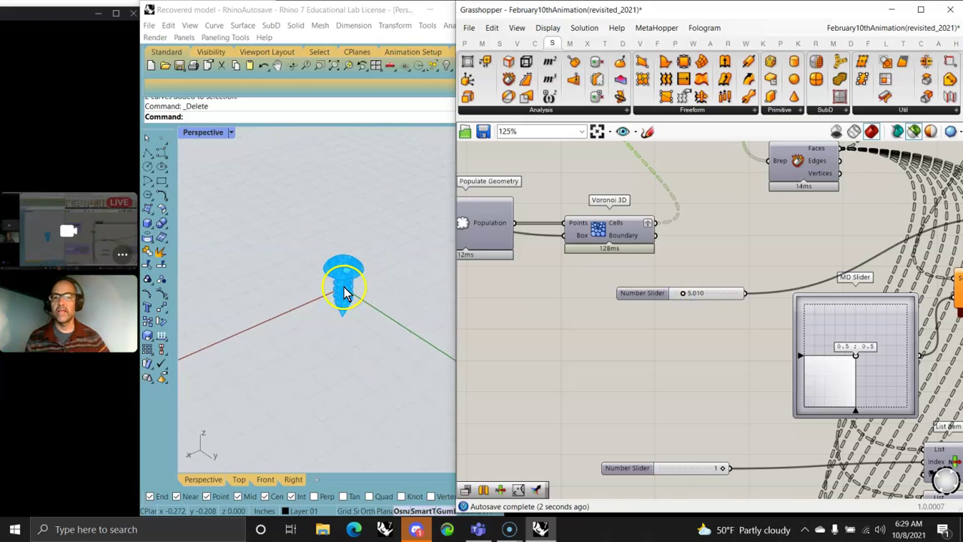
# Preview the Populate Geometry, Voronoi 3D and Solid Intersection components in turn
pyautogui.moveTo(490, 281); pyautogui.dragTo(752, 350, button='right')
pyautogui.click(760, 301)
pyautogui.click(865, 297)
pyautogui.click(743, 299)
pyautogui.click(859, 297)
pyautogui.moveTo(860, 242); pyautogui.dragTo(697, 280, button='right')
pyautogui.click(766, 206)
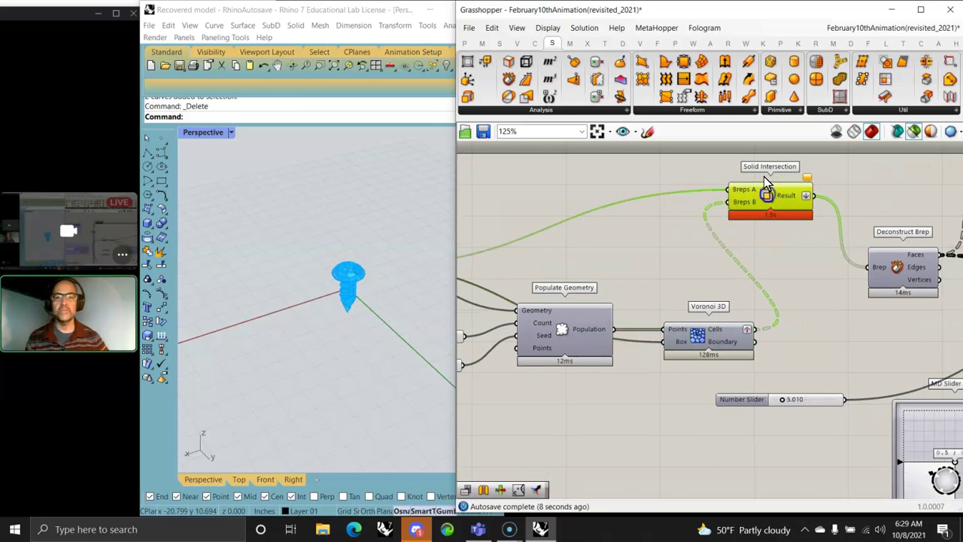
# Disable all components of the definition and enable them again
pyautogui.scroll(-8, 762, 176)
pyautogui.moveTo(848, 426); pyautogui.dragTo(580, 219)
pyautogui.rightClick(554, 219)
pyautogui.click(588, 268)
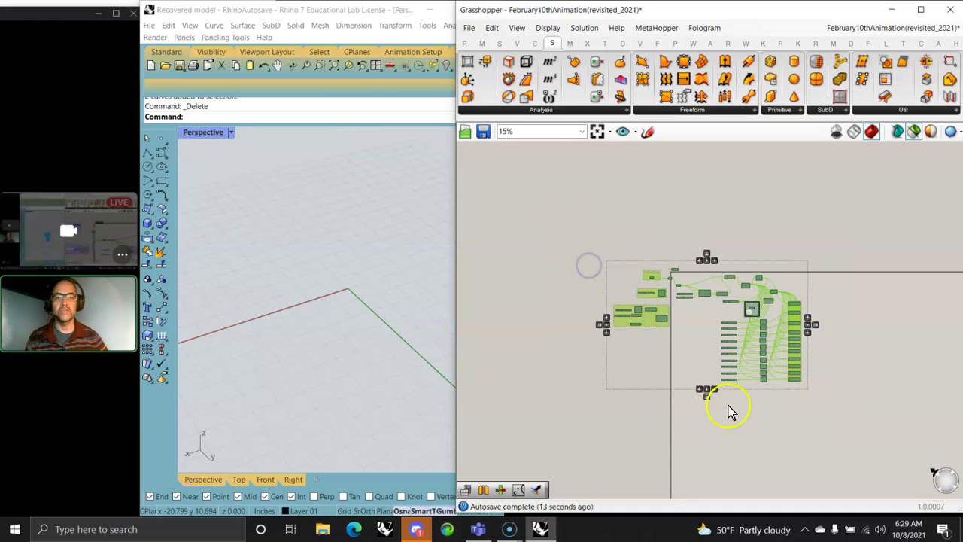
pyautogui.moveTo(814, 412); pyautogui.dragTo(554, 222)
pyautogui.rightClick(554, 247)
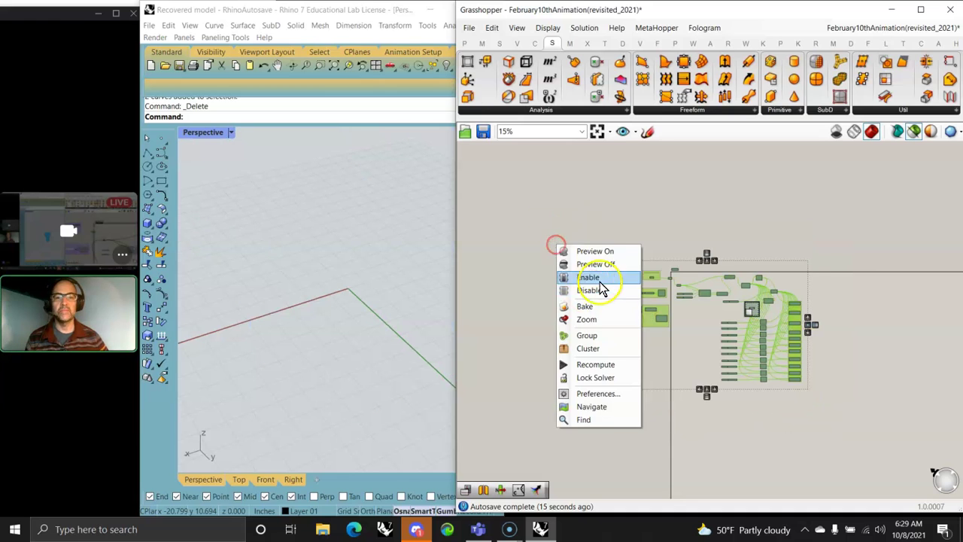
pyautogui.click(600, 277)
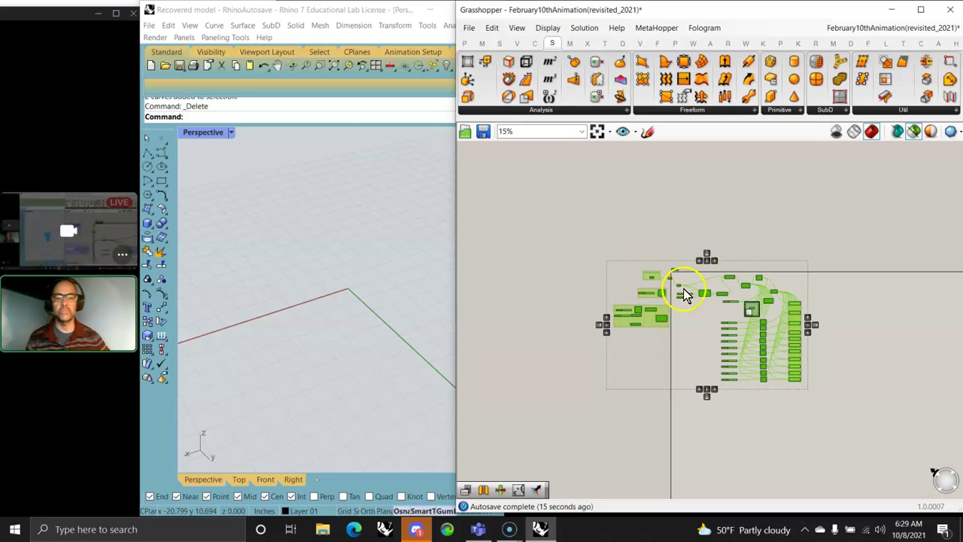
# Deselect all components and stop limiting the preview to selected objects
pyautogui.scroll(2, 735, 319)
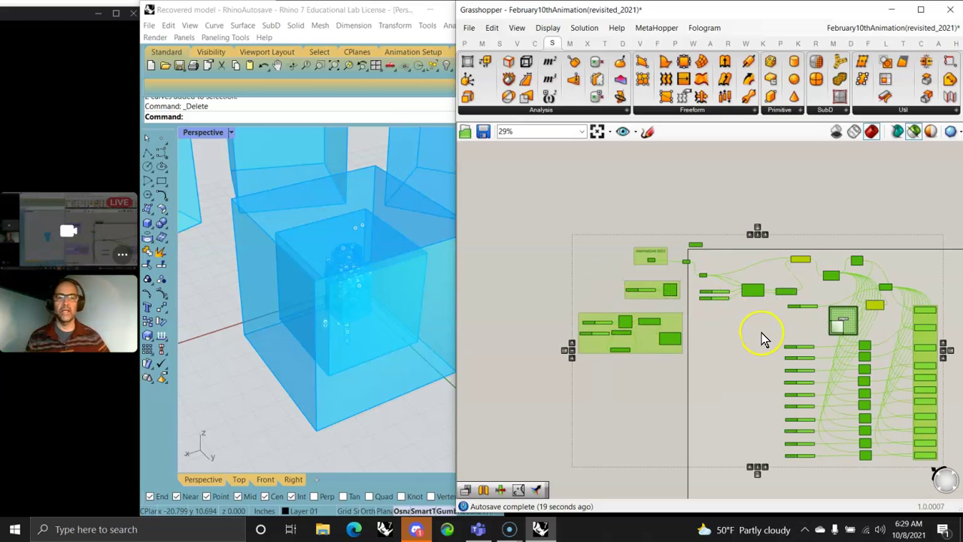
pyautogui.scroll(2, 743, 315)
pyautogui.click(741, 315)
pyautogui.moveTo(699, 316); pyautogui.dragTo(683, 376, button='right')
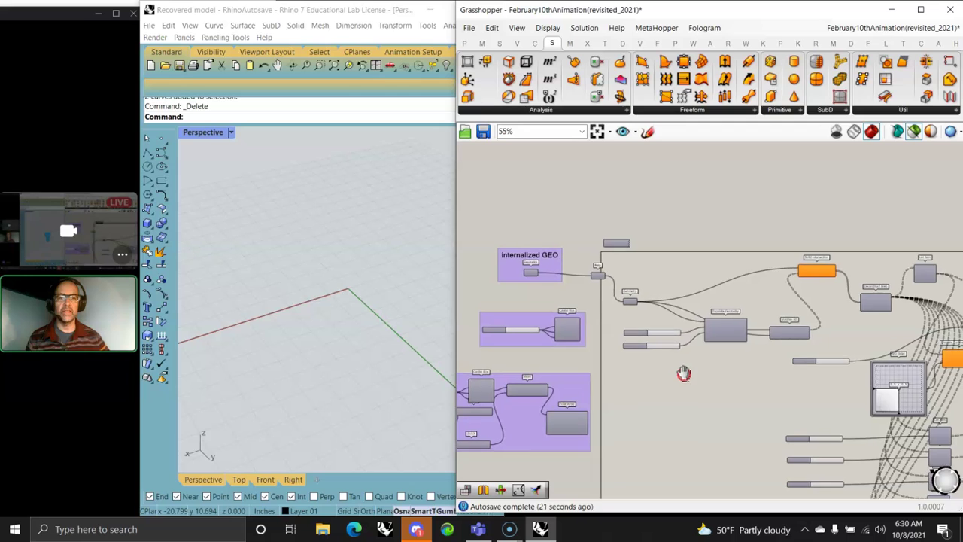
pyautogui.scroll(2, 655, 337)
pyautogui.moveTo(717, 331)
pyautogui.mouseDown(button='right')
pyautogui.moveTo(737, 342)
pyautogui.moveTo(715, 318)
pyautogui.moveTo(705, 323)
pyautogui.mouseUp(button='right')
pyautogui.moveTo(812, 285); pyautogui.dragTo(638, 256, button='right')
pyautogui.scroll(-2, 638, 256)
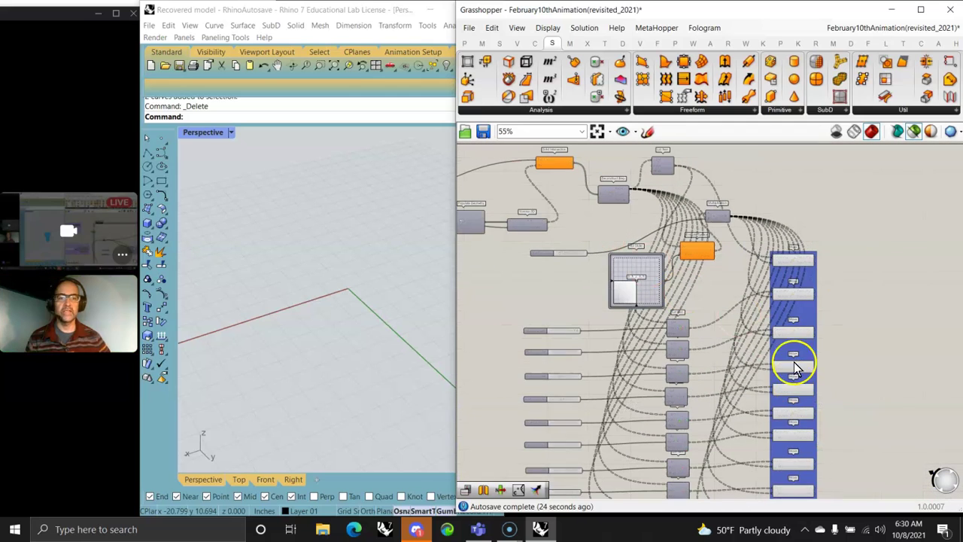
pyautogui.click(913, 131)
# Reset the Multiplication slider to 0.000, then raise it to 7.630 and examine the screw's exploded fragments
pyautogui.scroll(4, 541, 290)
pyautogui.moveTo(631, 278); pyautogui.dragTo(586, 279)
pyautogui.click(344, 286)
pyautogui.scroll(5, 354, 290)
pyautogui.moveTo(351, 311); pyautogui.dragTo(330, 299, button='right')
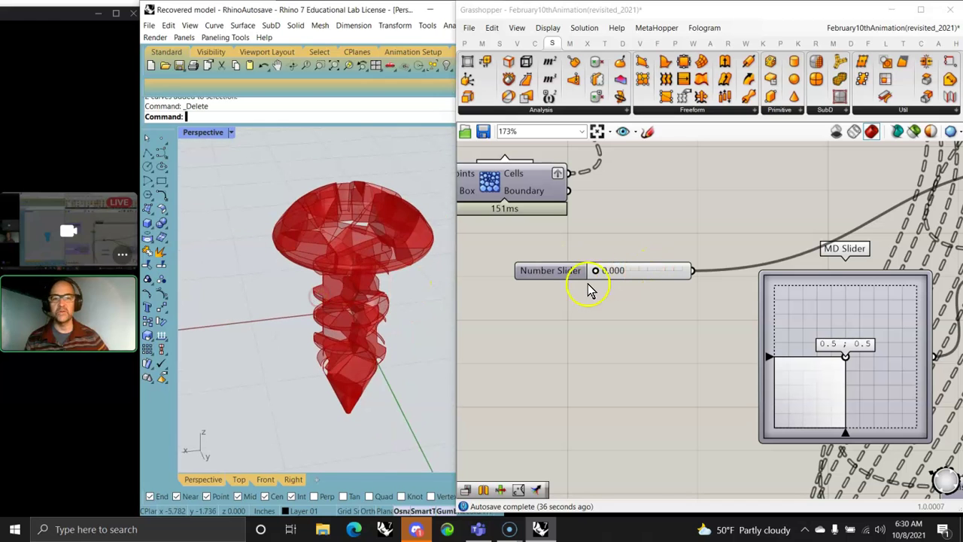
pyautogui.moveTo(595, 276)
pyautogui.mouseDown()
pyautogui.moveTo(649, 275)
pyautogui.moveTo(608, 276)
pyautogui.mouseUp()
pyautogui.click(403, 307)
pyautogui.scroll(-2, 403, 315)
pyautogui.keyDown('shift'); pyautogui.moveTo(402, 315); pyautogui.dragTo(380, 314, button='right'); pyautogui.keyUp('shift')
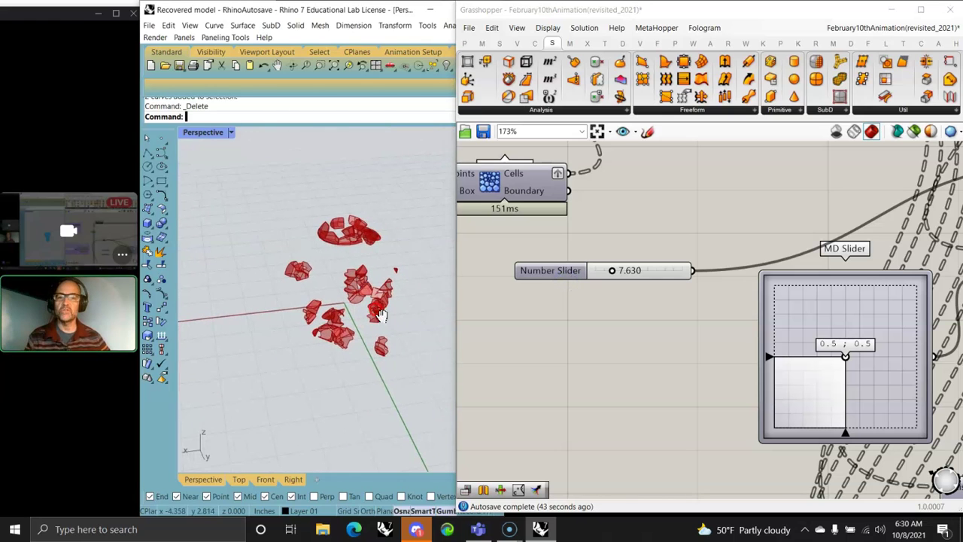
# Animate the multiplication Number Slider and export its 20 bitmap frames to the New folder directory on the desktop
pyautogui.rightClick(668, 267)
pyautogui.click(698, 372)
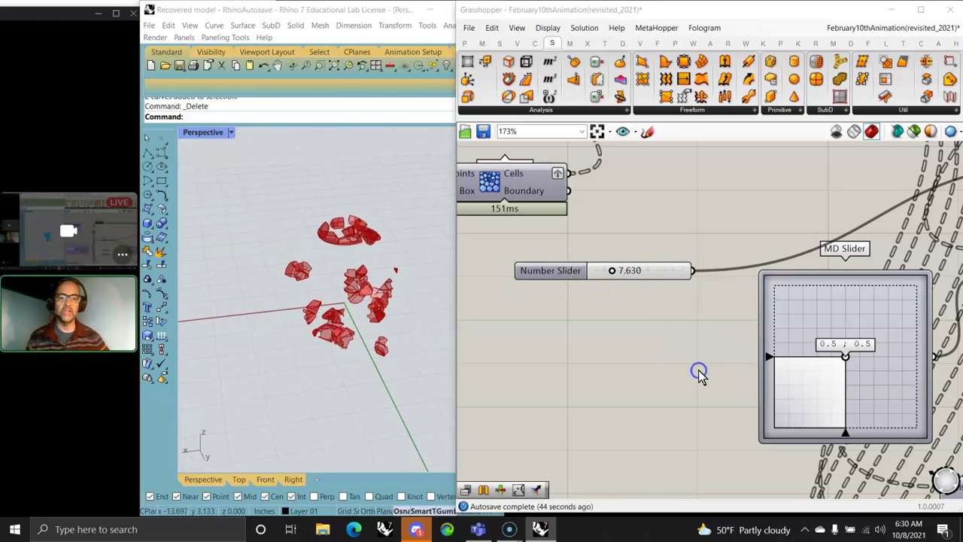
pyautogui.click(761, 500)
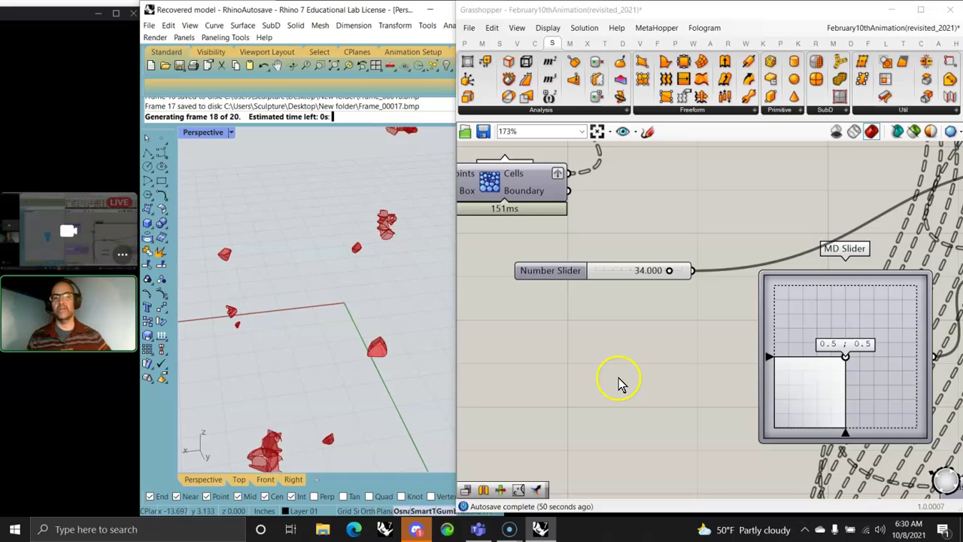
# Select the group of Move components and examine the List Item components and index sliders feeding it
pyautogui.scroll(-8, 688, 307)
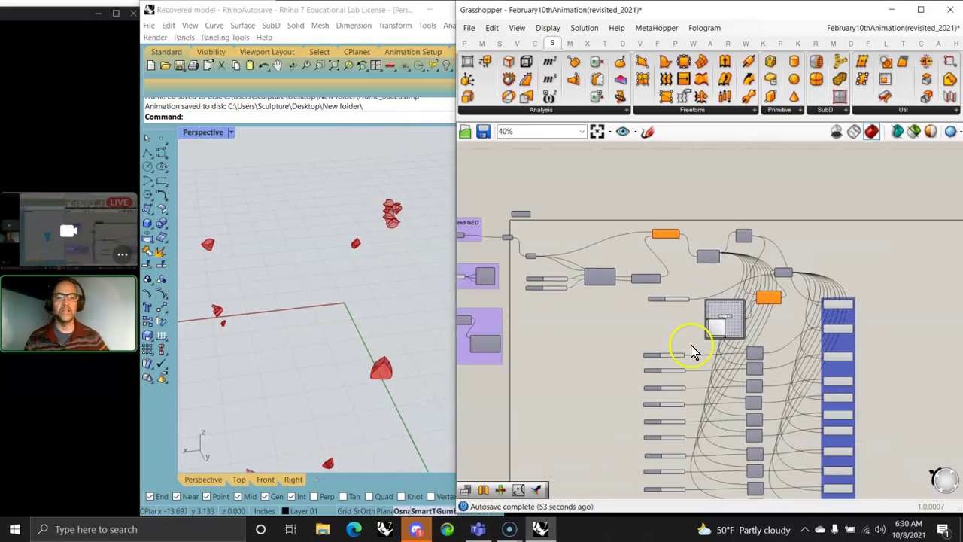
pyautogui.moveTo(683, 345); pyautogui.dragTo(565, 278, button='right')
pyautogui.scroll(5, 690, 319)
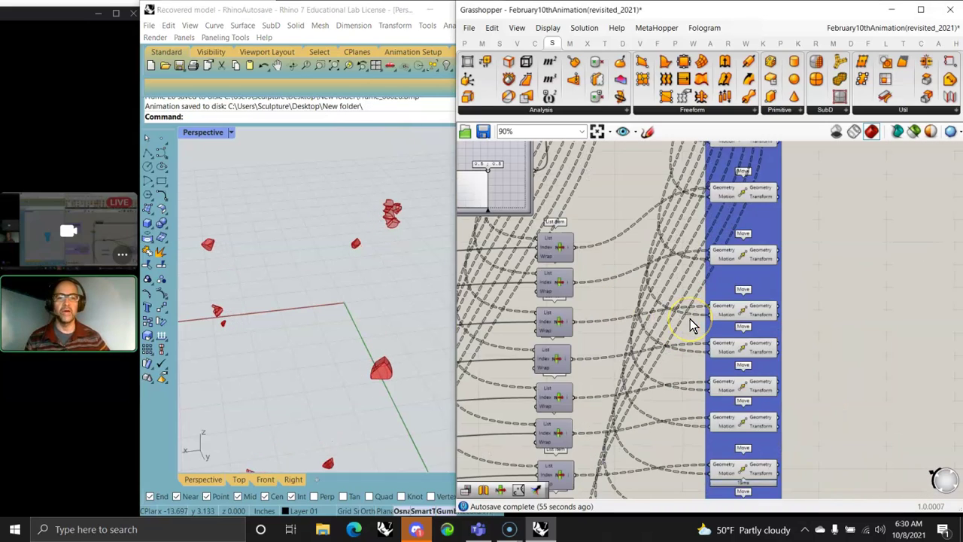
pyautogui.scroll(-4, 690, 319)
pyautogui.moveTo(792, 471); pyautogui.dragTo(809, 439, button='right')
pyautogui.click(742, 194)
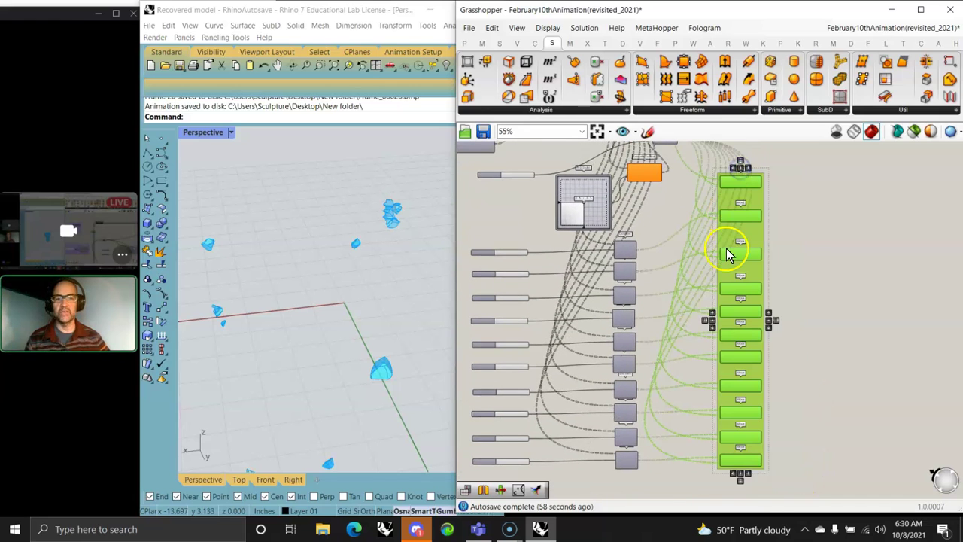
pyautogui.scroll(2, 725, 254)
pyautogui.moveTo(629, 316); pyautogui.dragTo(779, 258, button='right')
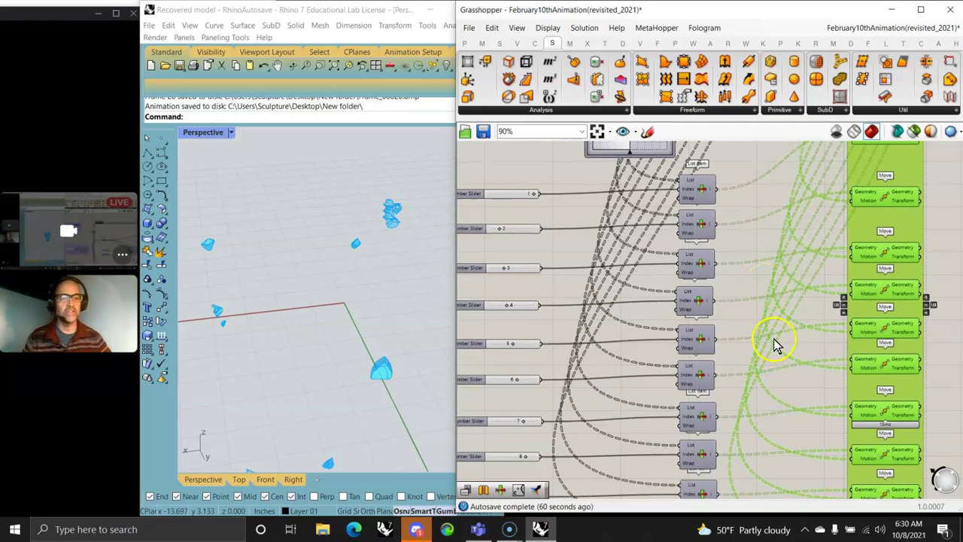
pyautogui.scroll(-5, 776, 337)
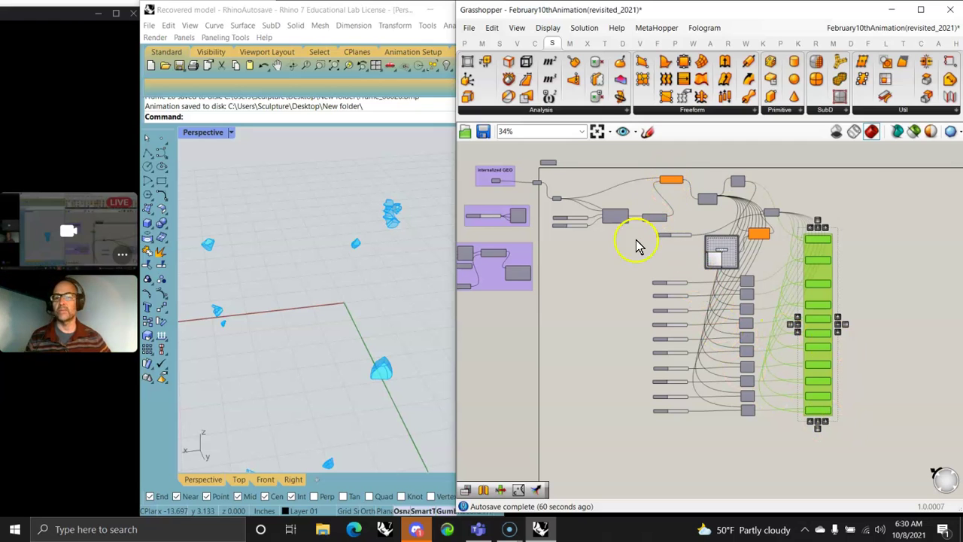
# Set the multiplication Number Slider to 3.200 and save the February10thAnimation definition
pyautogui.scroll(6, 664, 272)
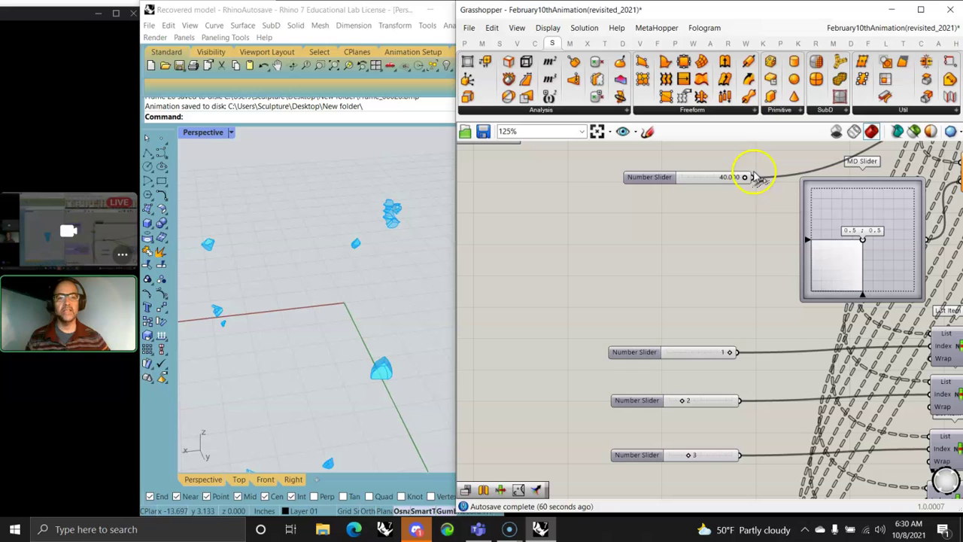
pyautogui.moveTo(745, 178); pyautogui.dragTo(688, 191)
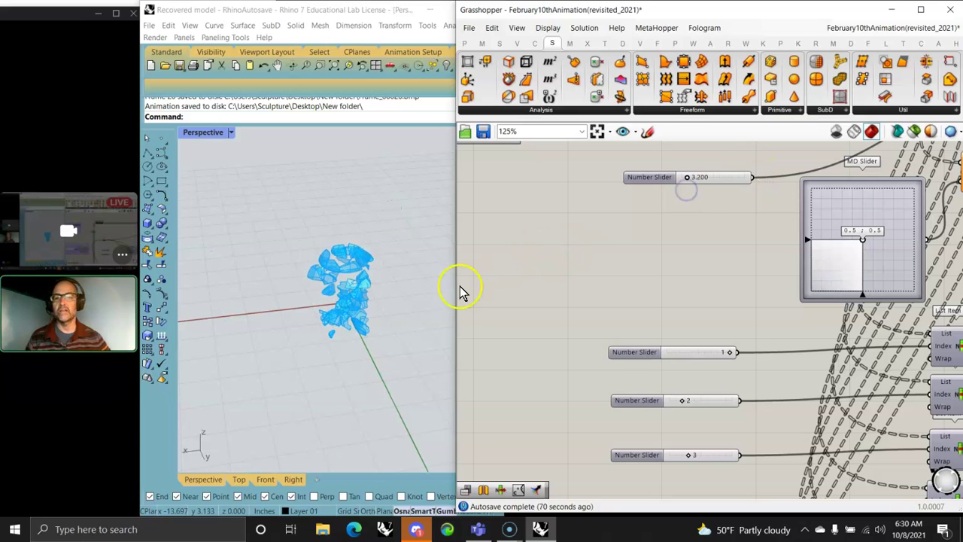
pyautogui.scroll(3, 413, 292)
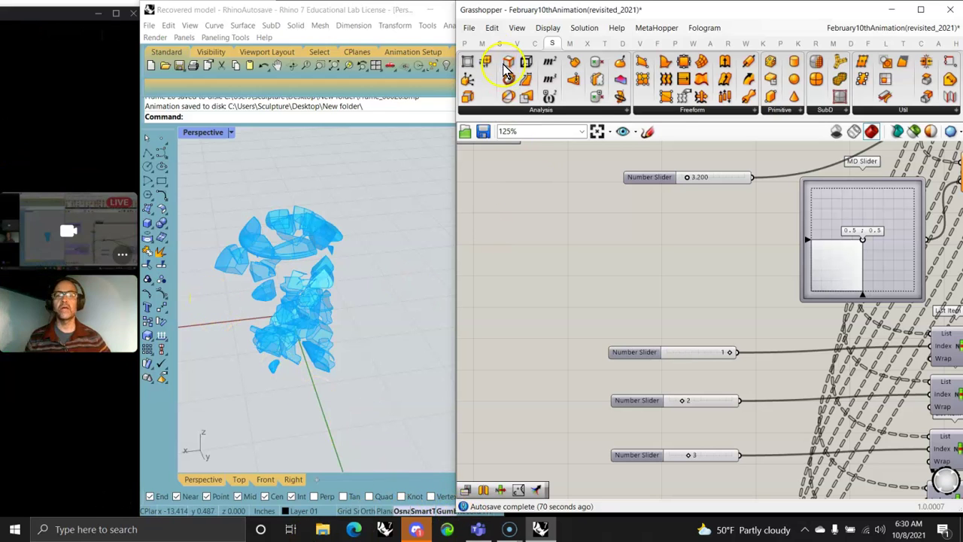
pyautogui.click(468, 27)
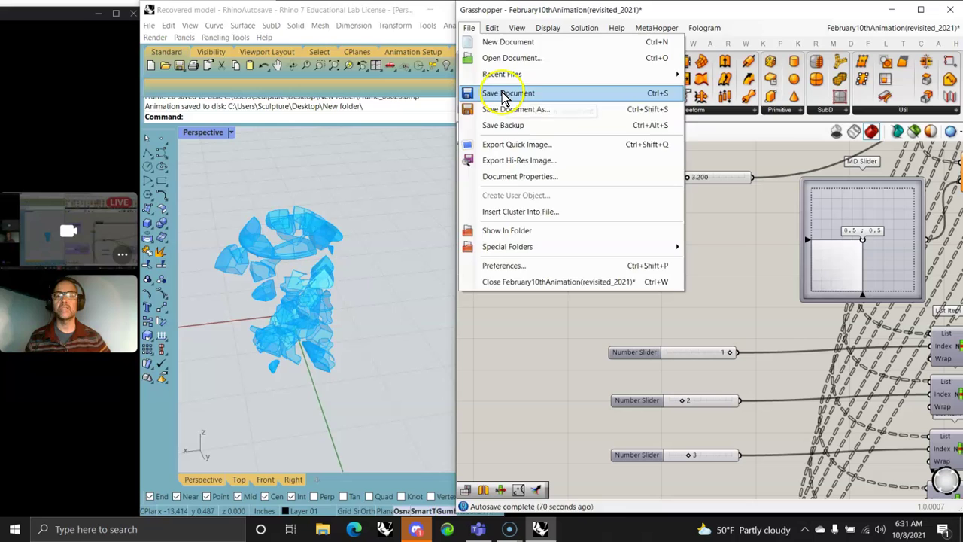
pyautogui.click(495, 92)
# Open the Springs(revisited_2021) definition using its autosaved recovery file
pyautogui.click(469, 27)
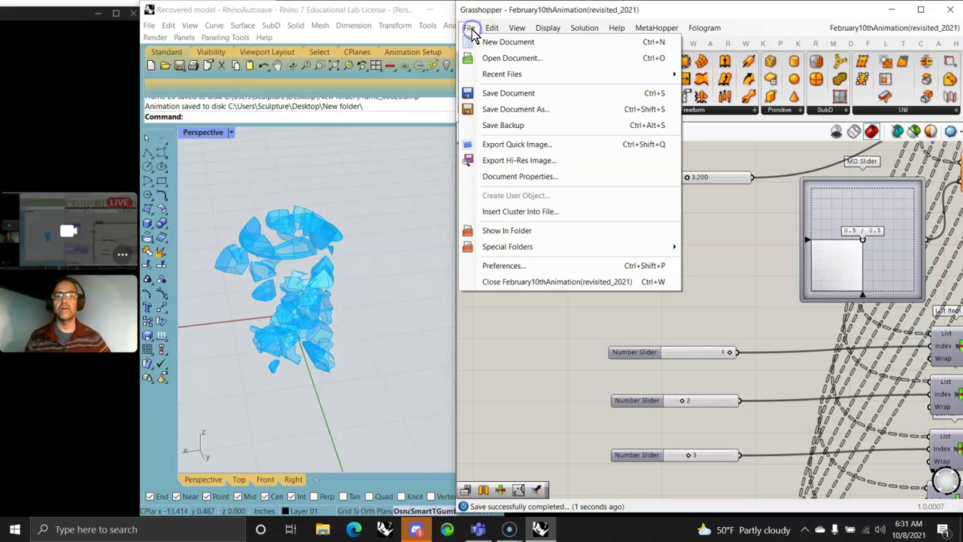
pyautogui.click(497, 61)
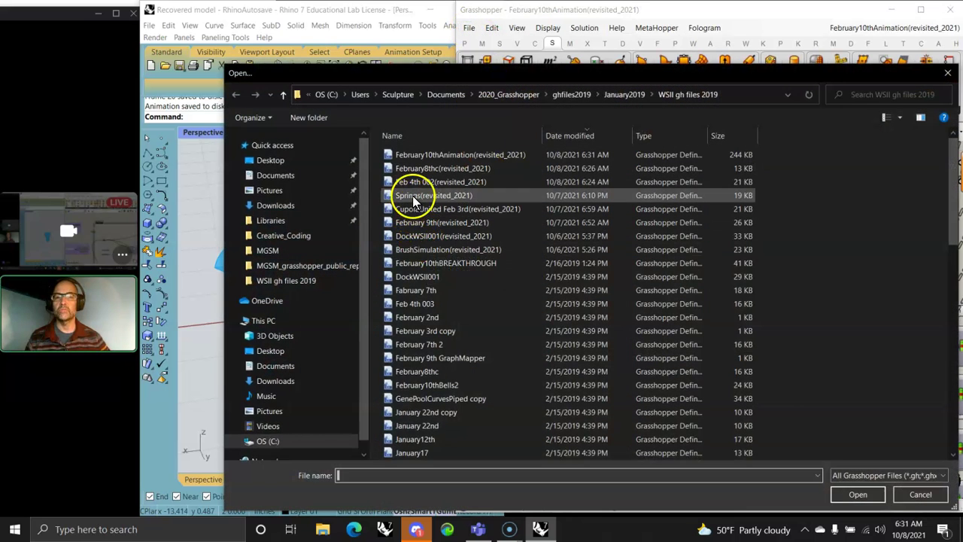
pyautogui.click(410, 195)
pyautogui.click(858, 494)
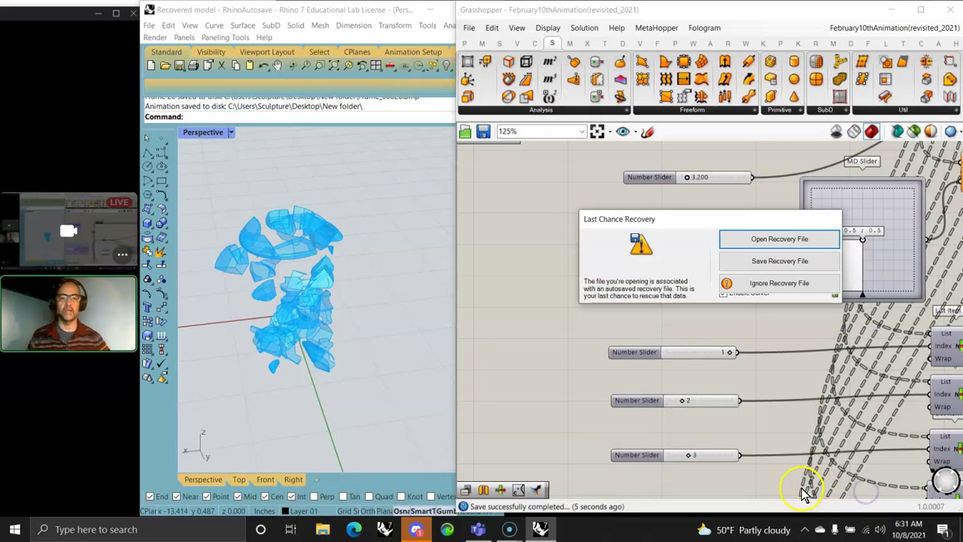
pyautogui.click(781, 241)
pyautogui.moveTo(620, 365); pyautogui.dragTo(712, 349, button='right')
pyautogui.scroll(-2, 714, 357)
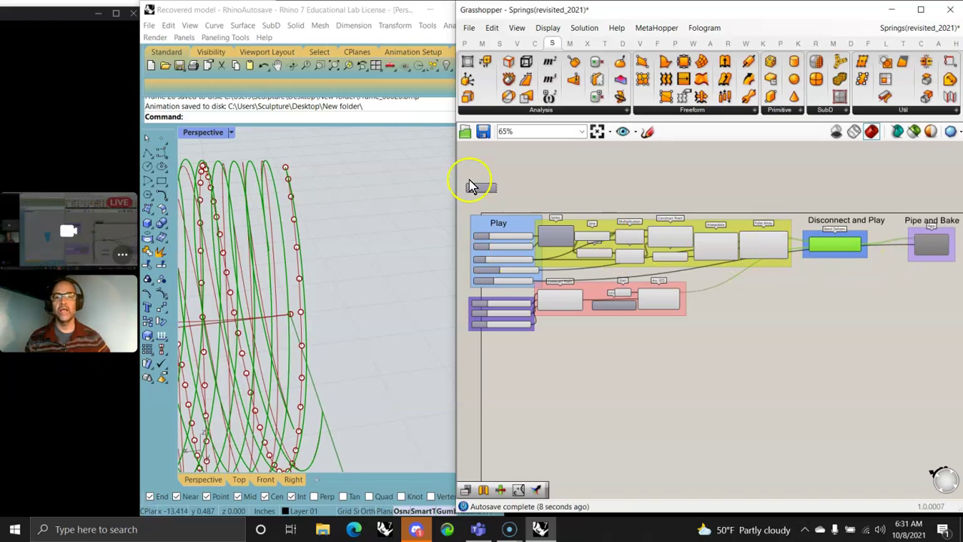
# Show all four viewports and fit the whole spring geometry in each of them
pyautogui.doubleClick(214, 137)
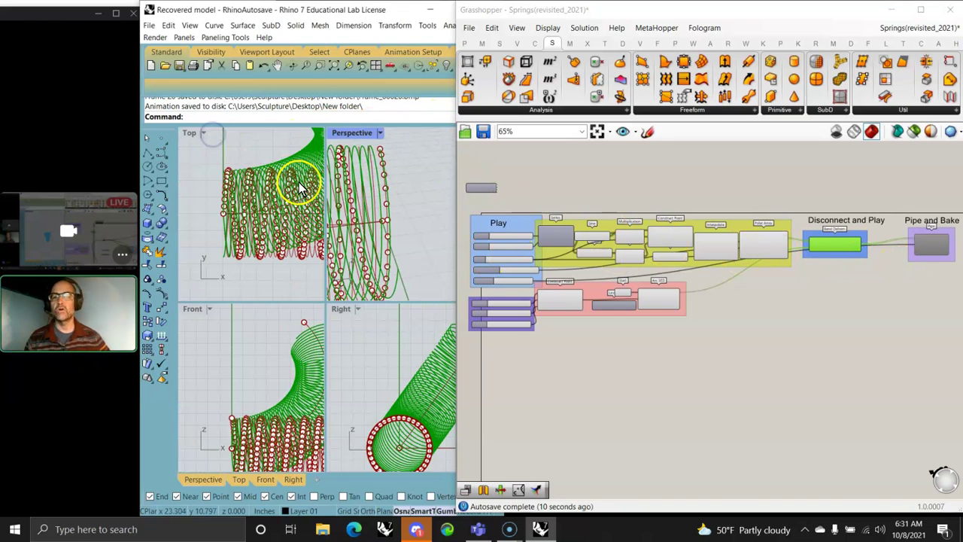
pyautogui.click(334, 68)
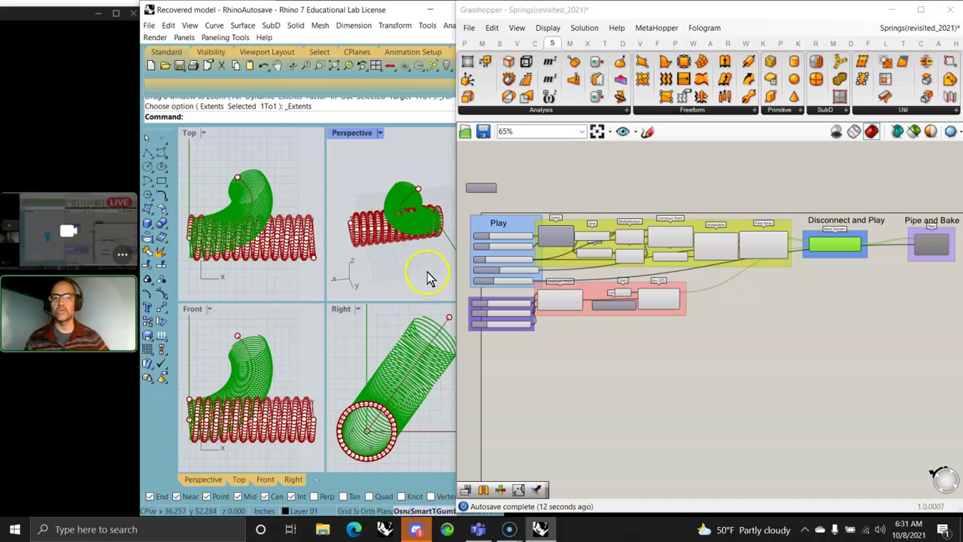
pyautogui.moveTo(408, 239); pyautogui.dragTo(405, 231, button='right')
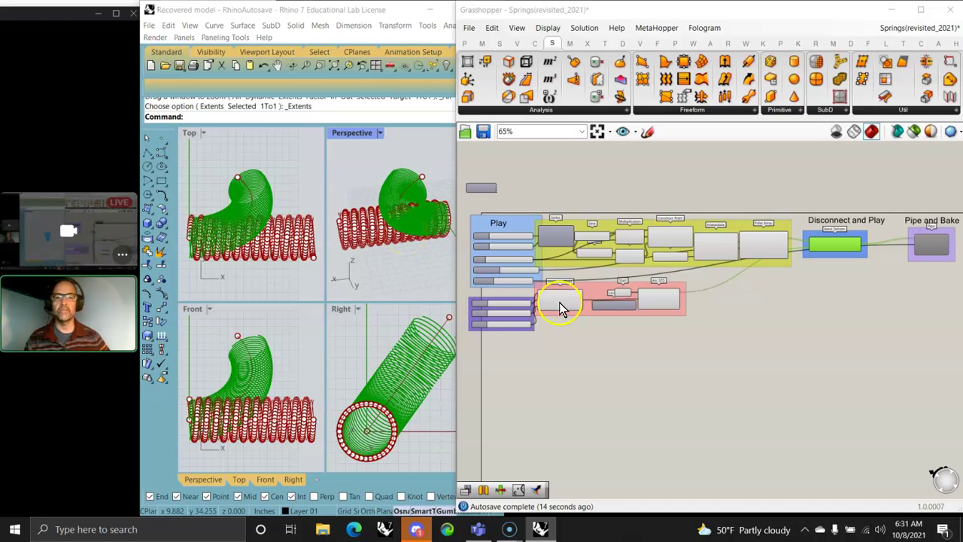
# Adjust the Play sliders to Length 457, Amp 7, Number Coils 2 and Pipe Radii 0.26
pyautogui.moveTo(559, 300); pyautogui.dragTo(723, 313, button='right')
pyautogui.scroll(5, 666, 244)
pyautogui.moveTo(637, 273)
pyautogui.mouseDown()
pyautogui.moveTo(644, 273)
pyautogui.moveTo(630, 278)
pyautogui.moveTo(644, 278)
pyautogui.moveTo(635, 278)
pyautogui.mouseUp()
pyautogui.moveTo(677, 311)
pyautogui.mouseDown()
pyautogui.moveTo(636, 314)
pyautogui.moveTo(678, 317)
pyautogui.mouseUp()
pyautogui.moveTo(678, 317); pyautogui.dragTo(589, 254, button='right')
pyautogui.moveTo(589, 254)
pyautogui.mouseDown()
pyautogui.moveTo(591, 241)
pyautogui.moveTo(629, 247)
pyautogui.moveTo(583, 248)
pyautogui.mouseUp()
pyautogui.moveTo(690, 280); pyautogui.dragTo(643, 280)
pyautogui.moveTo(386, 229); pyautogui.dragTo(391, 216, button='right')
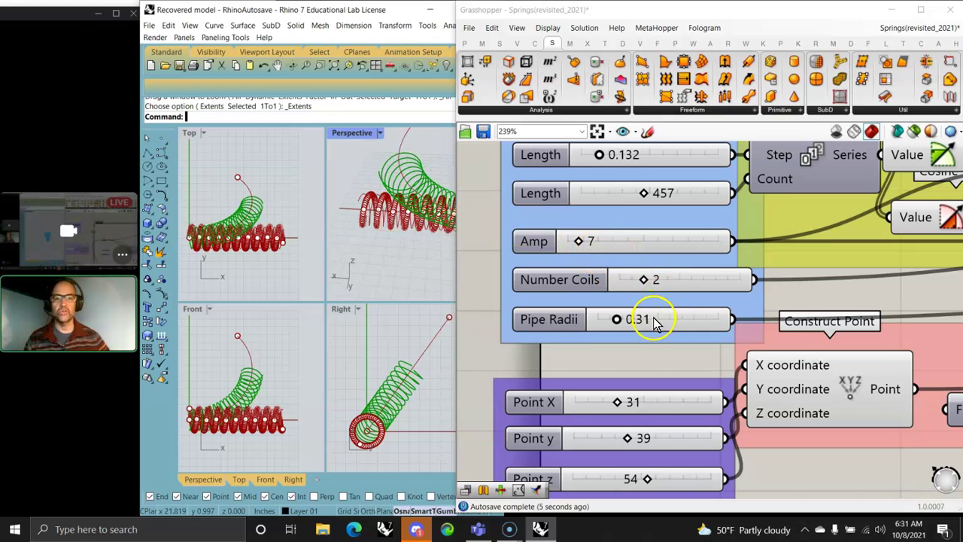
pyautogui.moveTo(618, 322)
pyautogui.mouseDown()
pyautogui.moveTo(643, 325)
pyautogui.moveTo(615, 328)
pyautogui.mouseUp()
# Set the bending arc's end point to X 50, Y 23 and Z 57, and widen the modelling window slightly
pyautogui.moveTo(627, 439); pyautogui.dragTo(604, 296, button='right')
pyautogui.moveTo(596, 263); pyautogui.dragTo(621, 282)
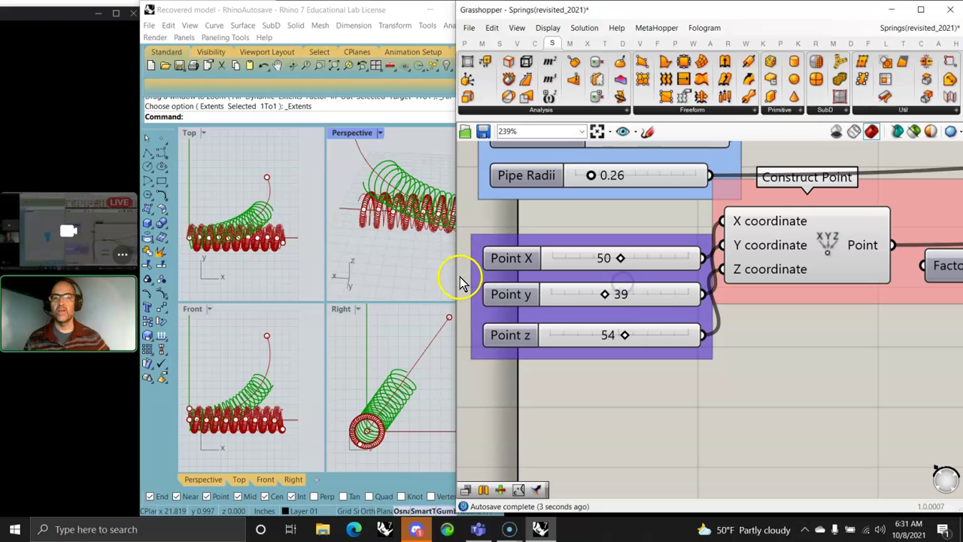
pyautogui.moveTo(452, 275); pyautogui.dragTo(475, 280)
pyautogui.moveTo(627, 296); pyautogui.dragTo(648, 374)
pyautogui.moveTo(453, 243); pyautogui.dragTo(470, 199, button='right')
pyautogui.scroll(-3, 376, 210)
pyautogui.moveTo(376, 211); pyautogui.dragTo(428, 193, button='right')
pyautogui.scroll(3, 427, 191)
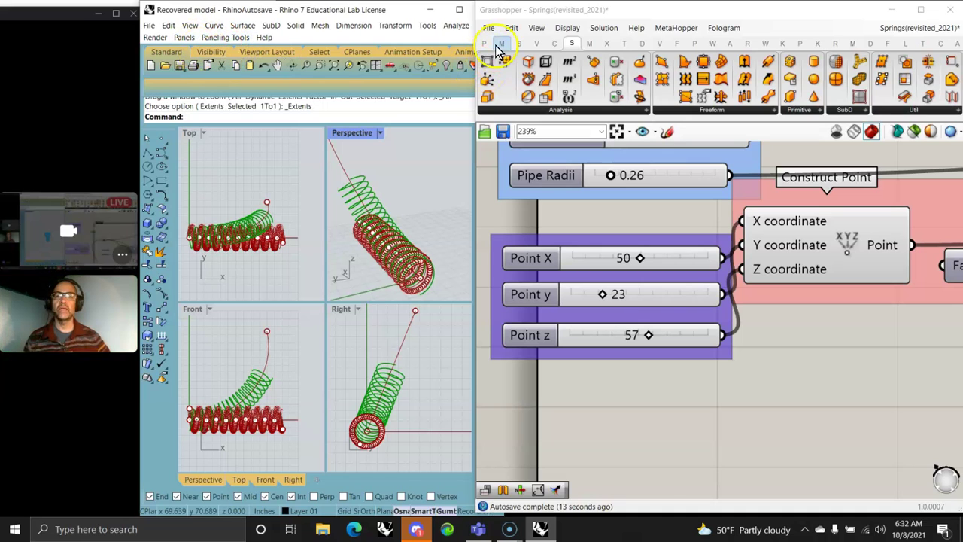
# Browse the Vector, Sets and Maths component categories and examine the Series, Sine and Multiplication components that build the spring
pyautogui.click(537, 43)
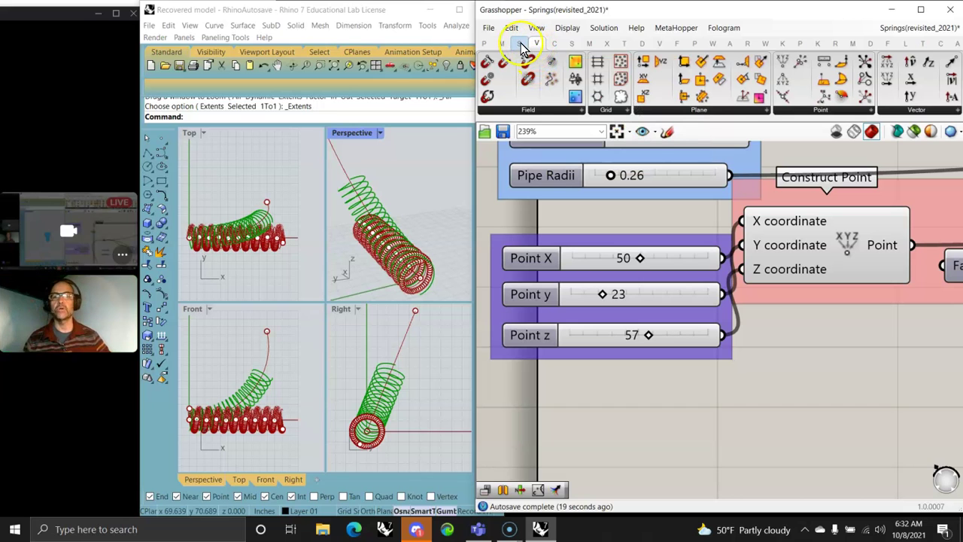
pyautogui.click(520, 43)
pyautogui.click(501, 43)
pyautogui.scroll(-3, 679, 233)
pyautogui.moveTo(681, 234); pyautogui.dragTo(641, 420, button='right')
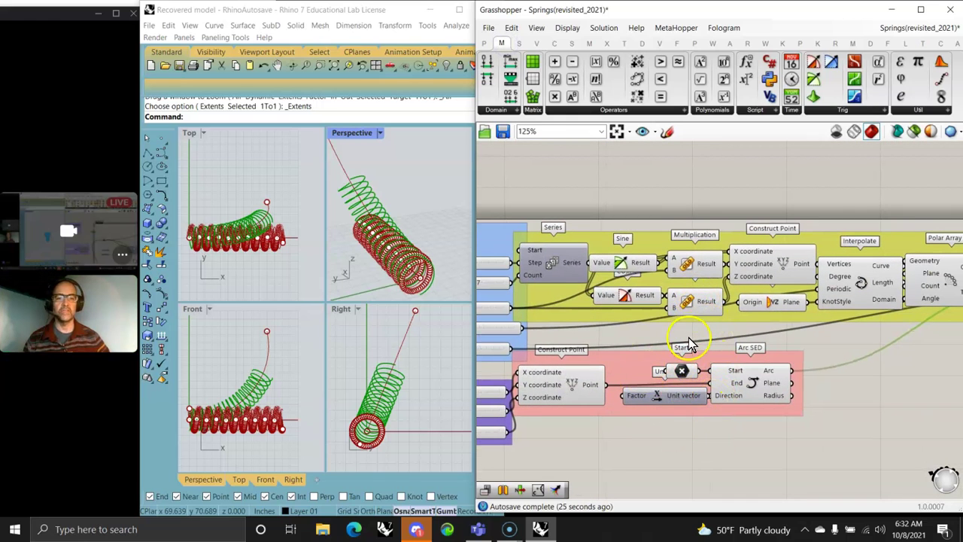
pyautogui.moveTo(689, 340); pyautogui.dragTo(698, 301, button='right')
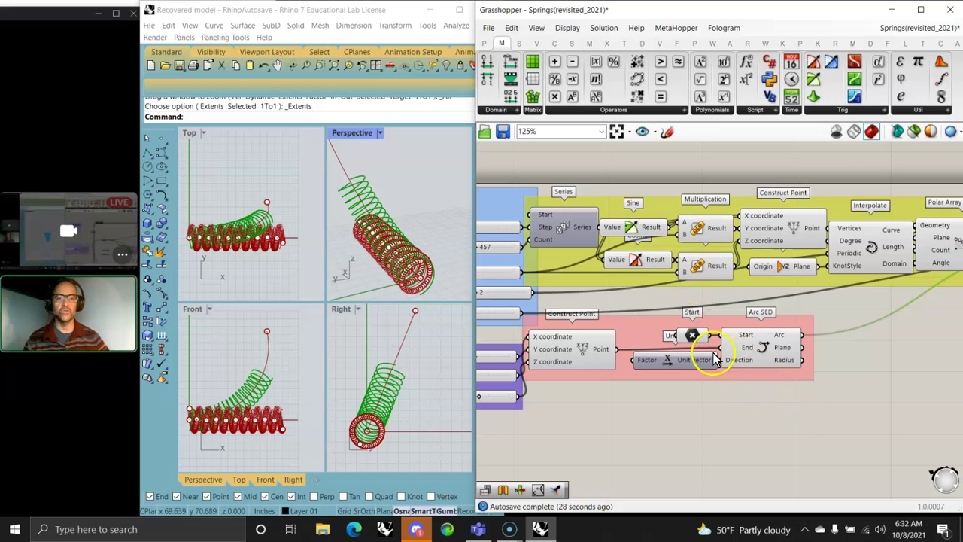
# Preview the Interpolate, Polar Array and Bend Deform components in turn
pyautogui.moveTo(847, 407); pyautogui.dragTo(679, 444, button='right')
pyautogui.click(700, 286)
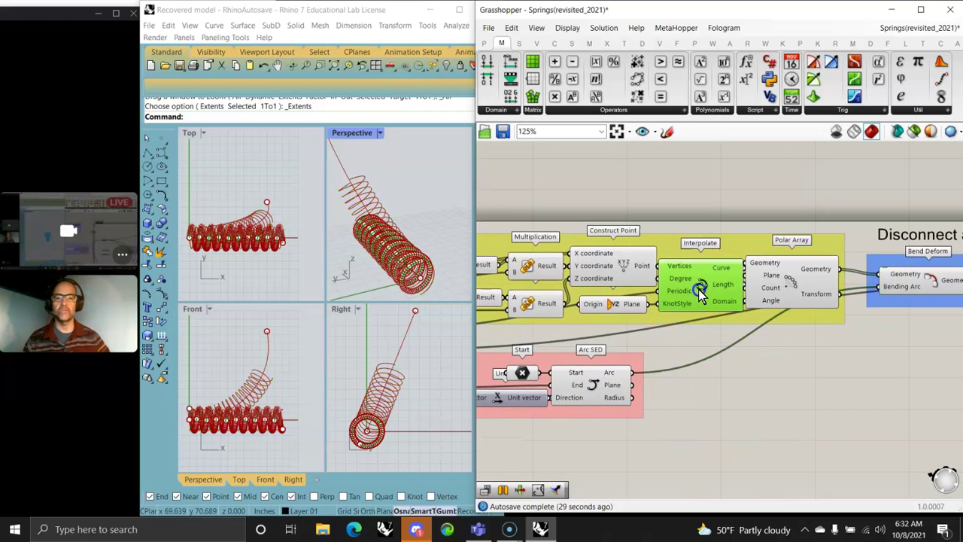
pyautogui.click(803, 286)
pyautogui.moveTo(860, 349); pyautogui.dragTo(624, 361, button='right')
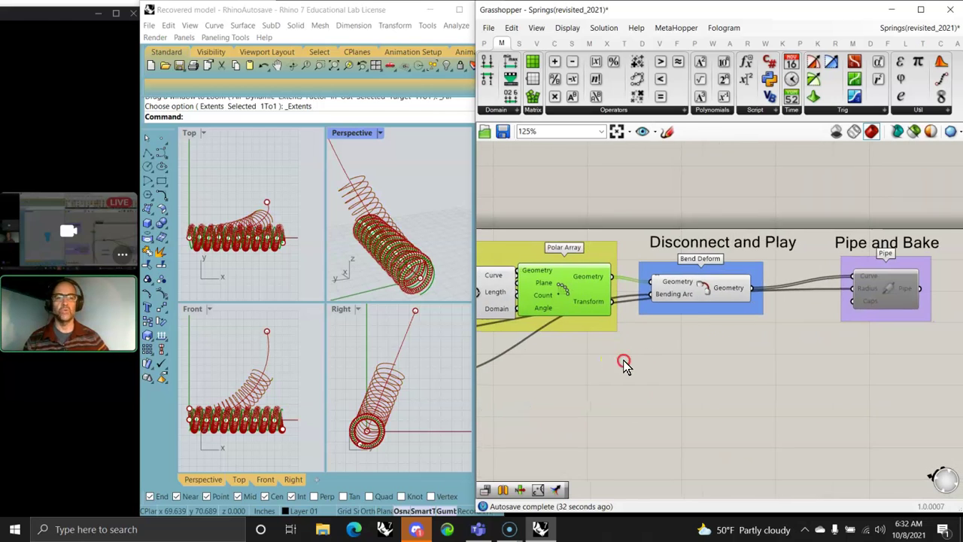
pyautogui.click(706, 287)
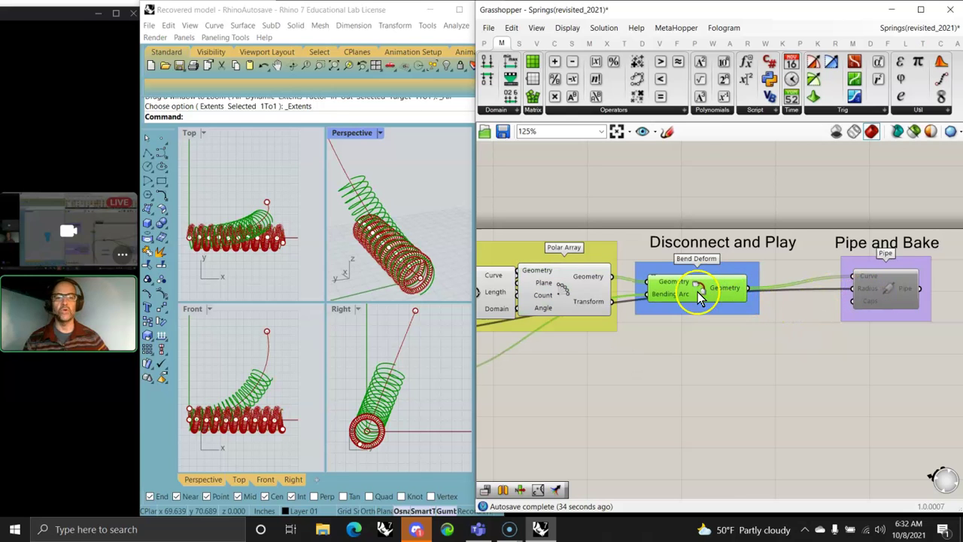
# Select the Disconnect and Play group, look through the Morph transform components that include Bend Deform, and deselect everything
pyautogui.moveTo(738, 354); pyautogui.dragTo(632, 209)
pyautogui.click(663, 61)
pyautogui.click(624, 43)
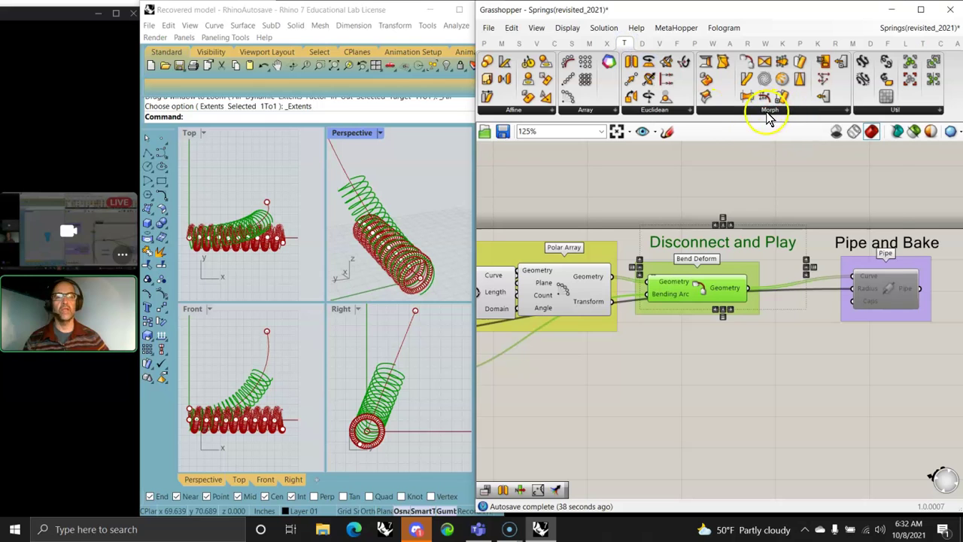
pyautogui.click(768, 113)
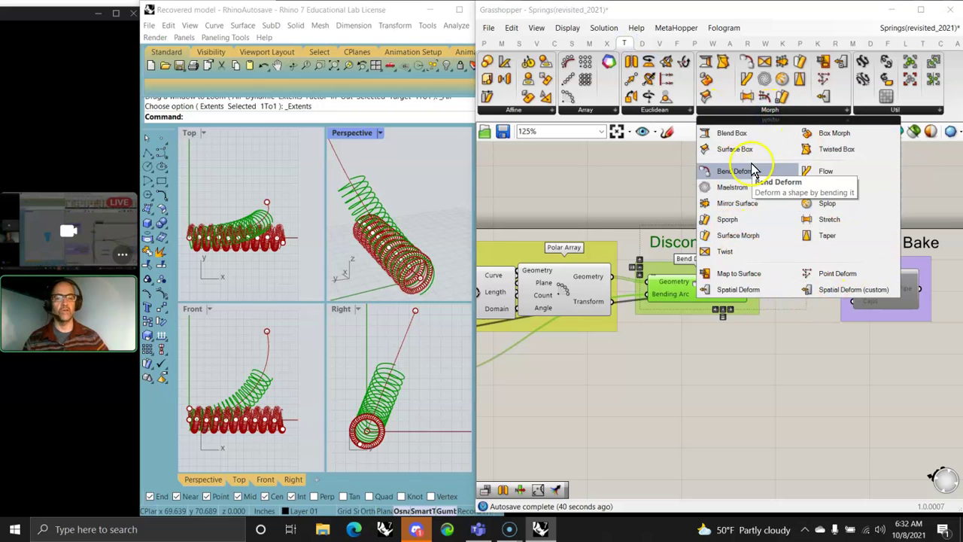
pyautogui.click(772, 389)
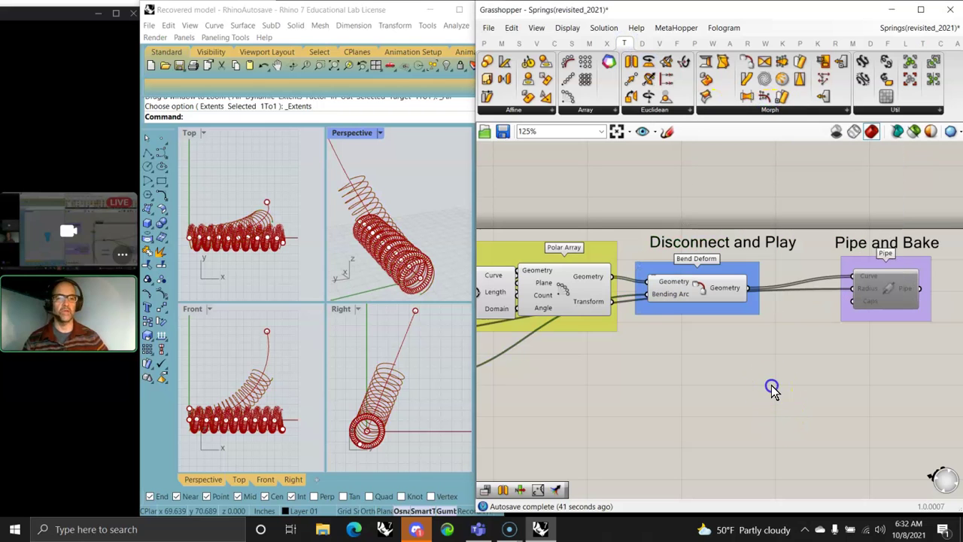
# Move the Pipe component slightly closer to the Bend Deform component
pyautogui.click(889, 290)
pyautogui.moveTo(886, 300); pyautogui.dragTo(872, 293)
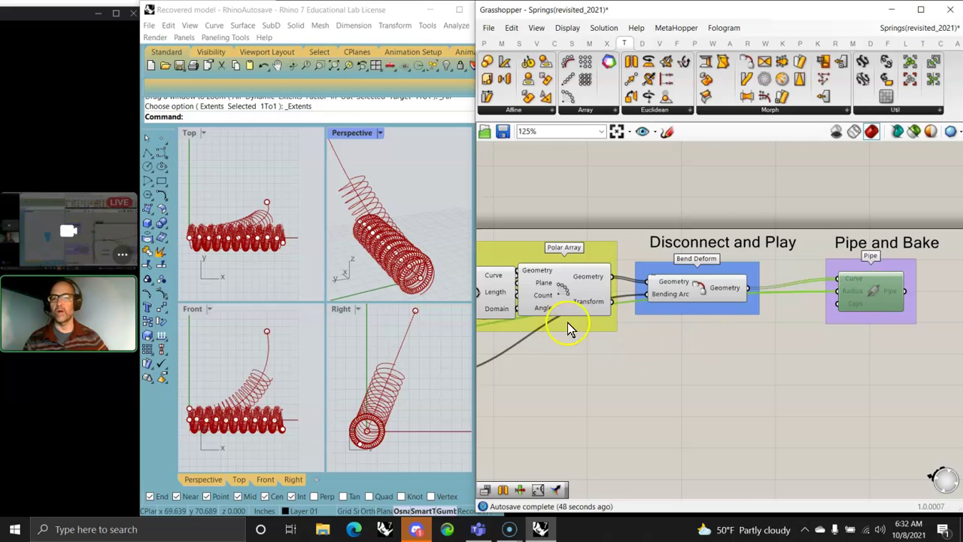
pyautogui.doubleClick(873, 373)
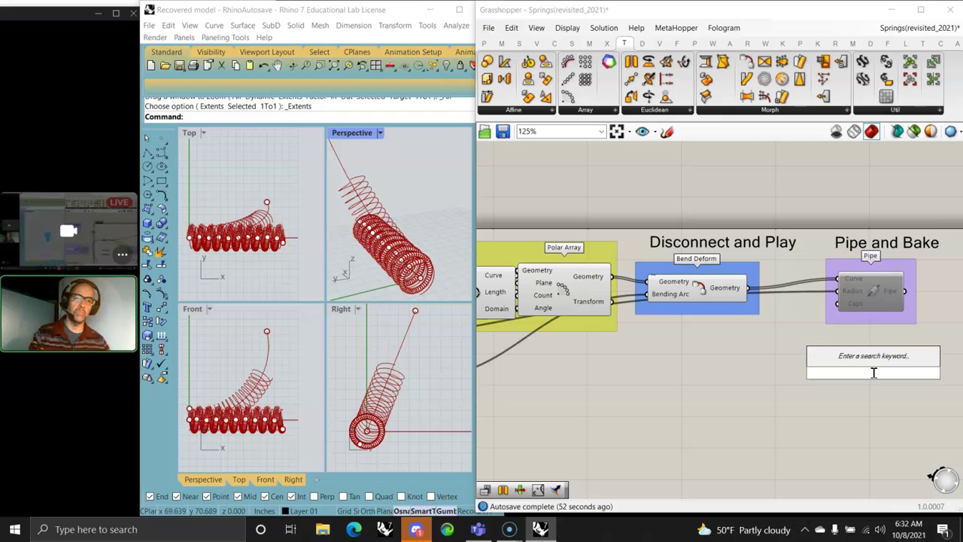
pyautogui.write('mesh')
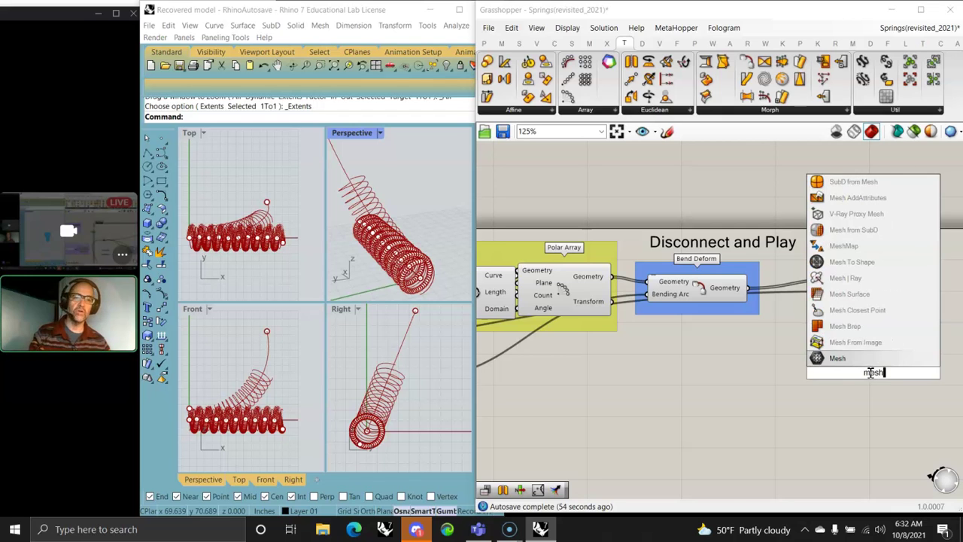
pyautogui.click(841, 326)
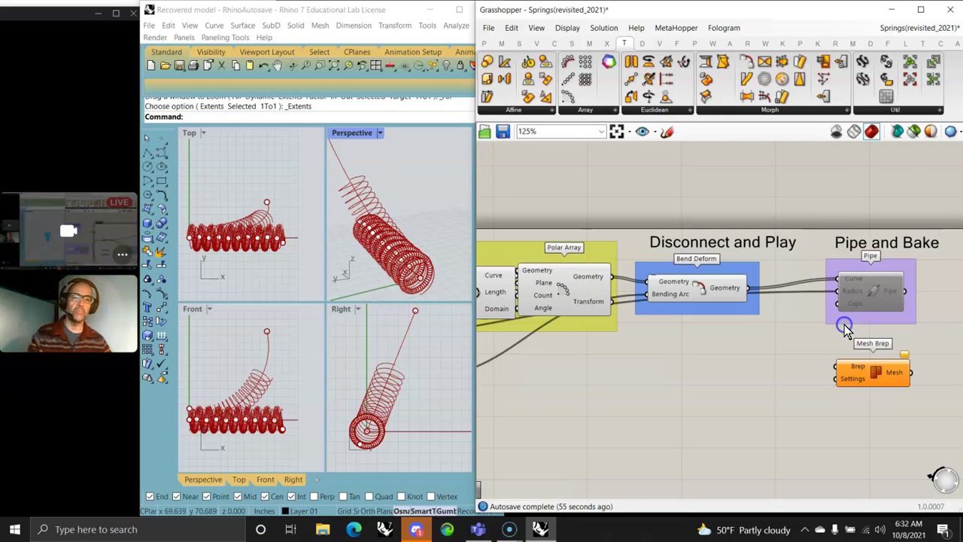
pyautogui.press('Delete')
# Add a Mesh Pipe component below the Pipe group and feed the Bend Deform geometry into its Polylines input
pyautogui.doubleClick(859, 364)
pyautogui.write('m')
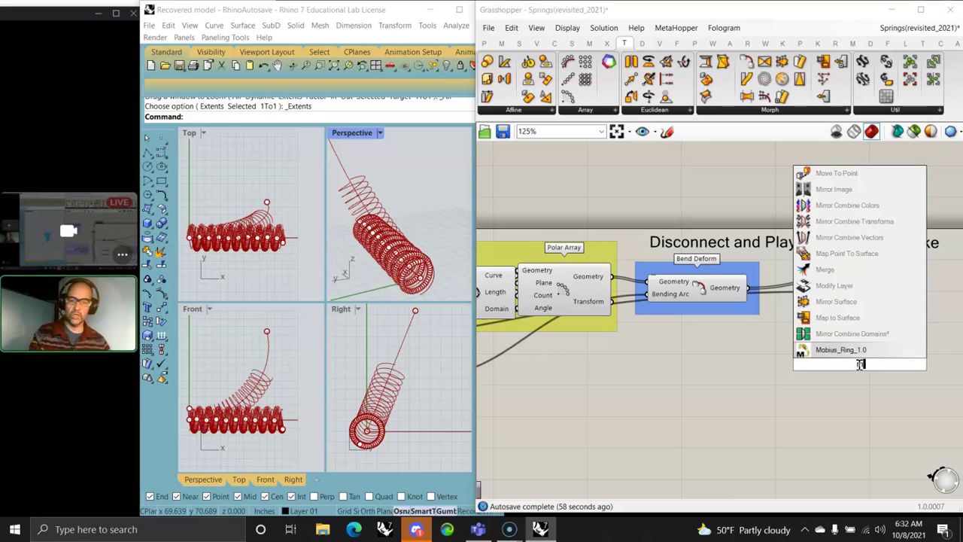
pyautogui.write('esh pipe')
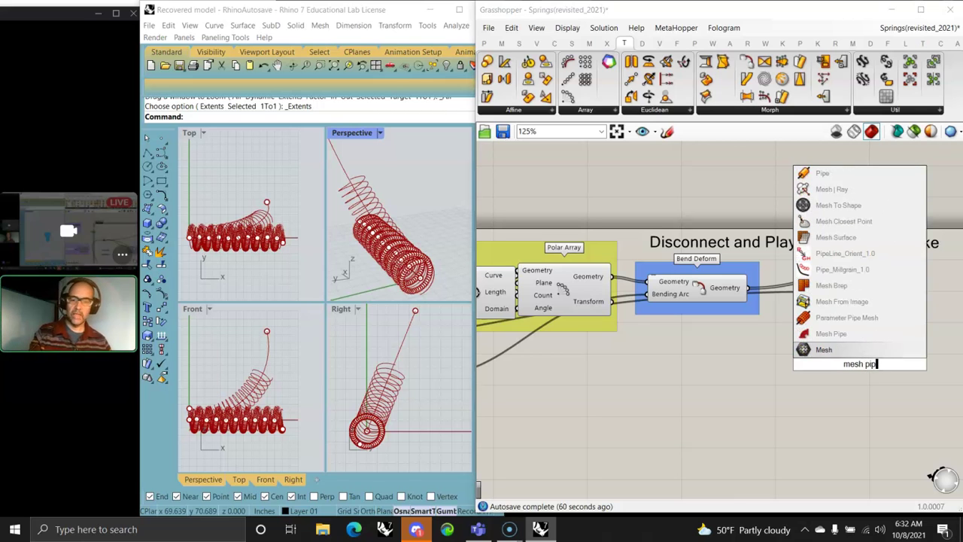
pyautogui.click(831, 317)
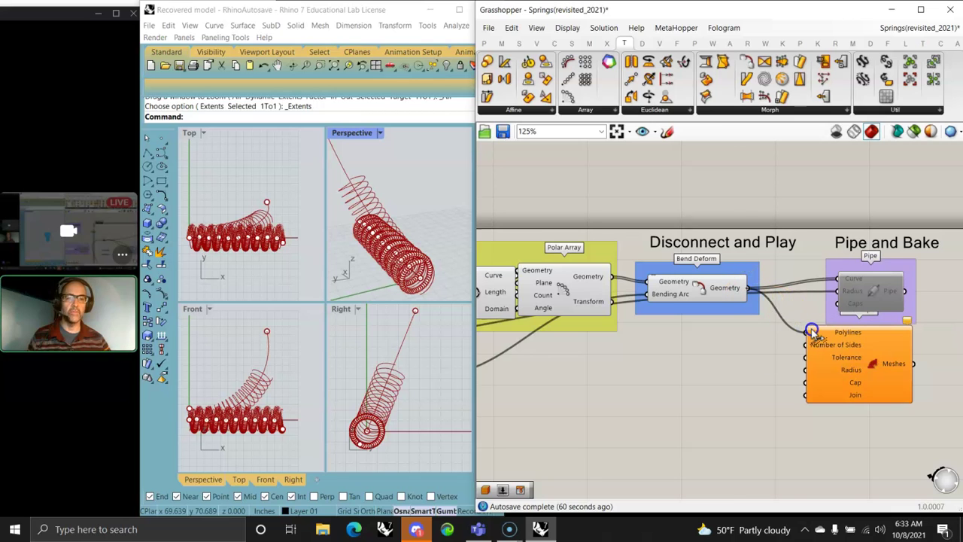
pyautogui.moveTo(812, 333); pyautogui.dragTo(812, 332)
# Connect a number slider of 6 to Mesh Pipe's Number of Sides and route the Pipe radius wire through a relay into its Radius
pyautogui.doubleClick(701, 370)
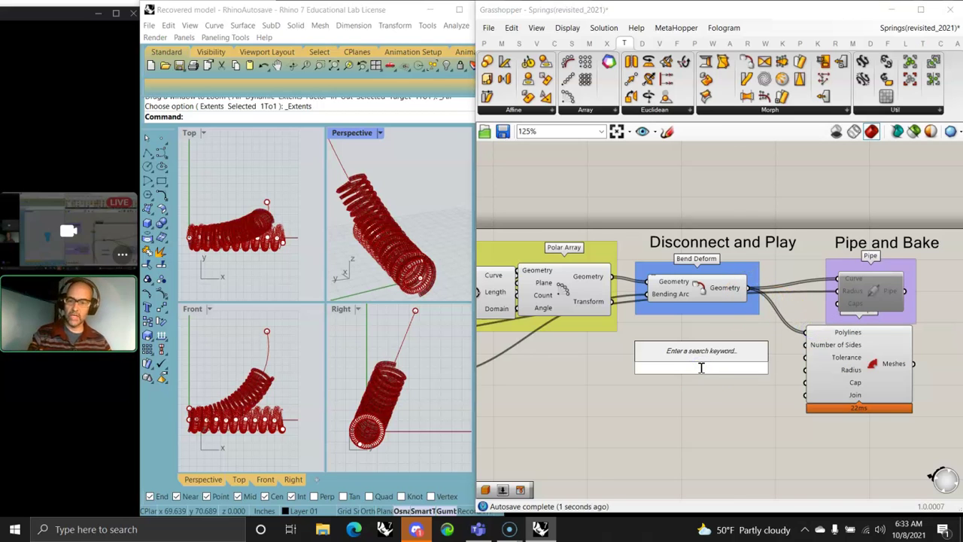
pyautogui.write('6')
pyautogui.press('Return')
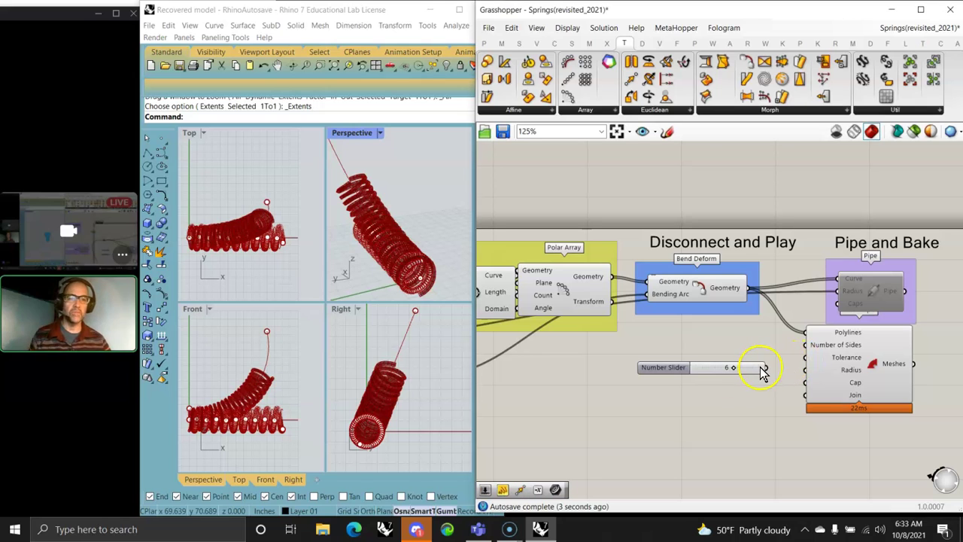
pyautogui.moveTo(791, 358); pyautogui.dragTo(803, 345)
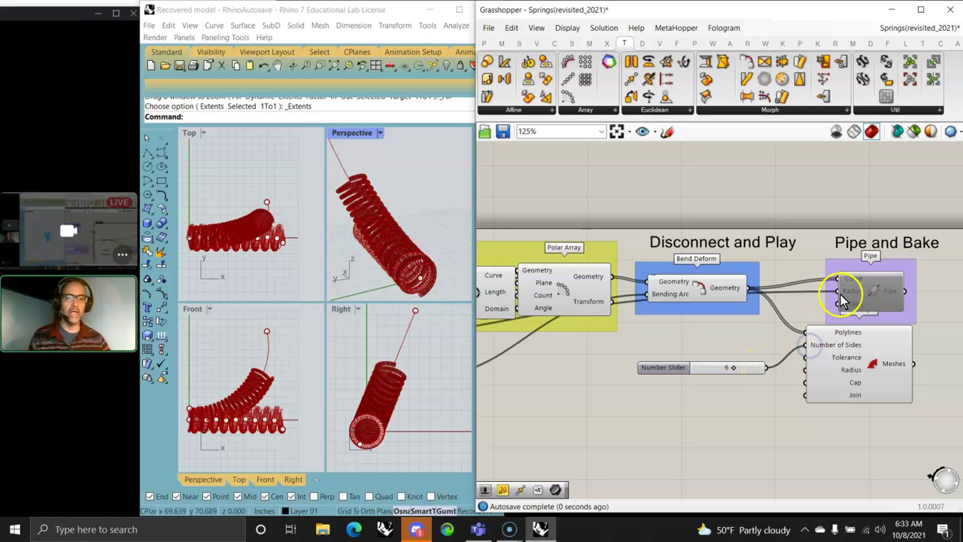
pyautogui.doubleClick(797, 293)
pyautogui.moveTo(809, 296); pyautogui.dragTo(801, 376)
# Highlight the Mesh Pipe result, inspect the bent spring up close in the Perspective view, and deselect the component
pyautogui.click(850, 364)
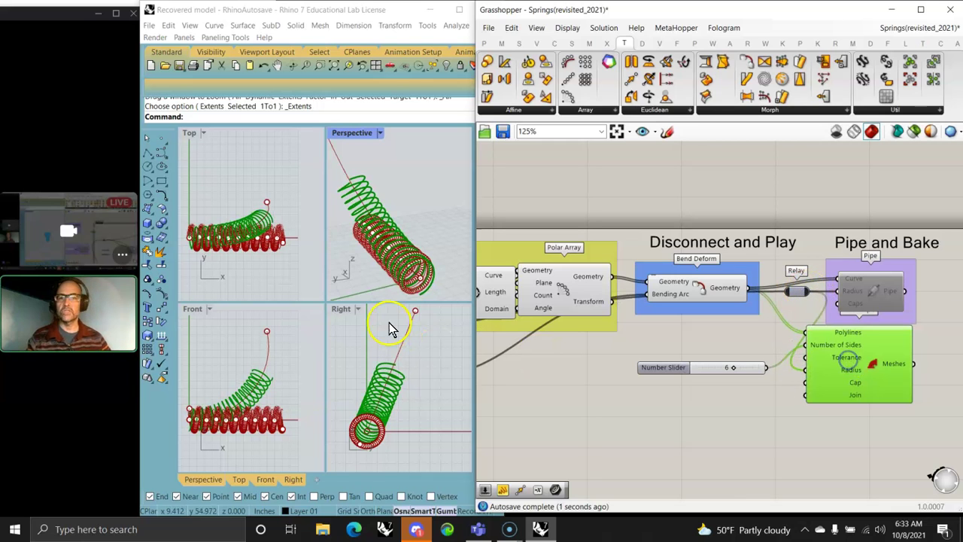
pyautogui.moveTo(376, 249); pyautogui.dragTo(357, 210, button='right')
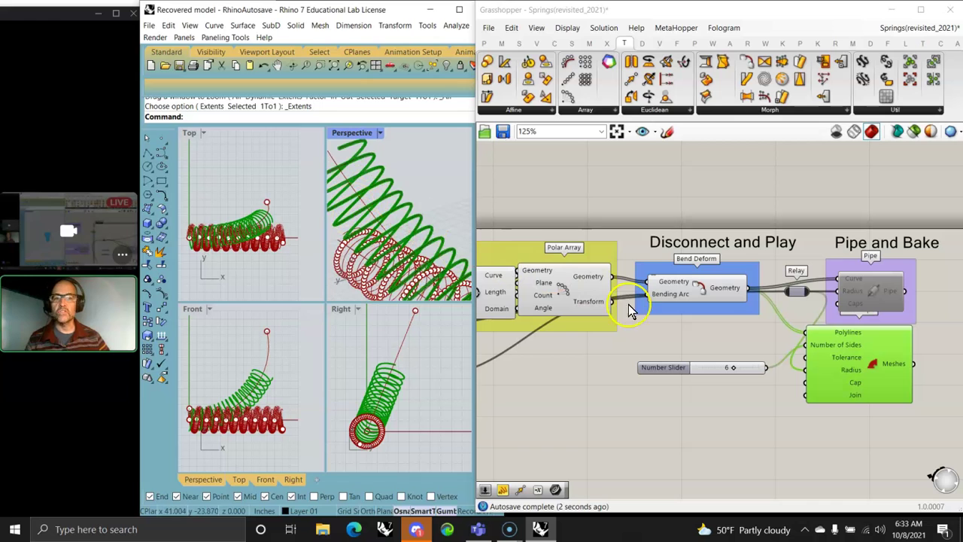
pyautogui.moveTo(645, 316); pyautogui.dragTo(727, 368, button='right')
pyautogui.scroll(-3, 646, 384)
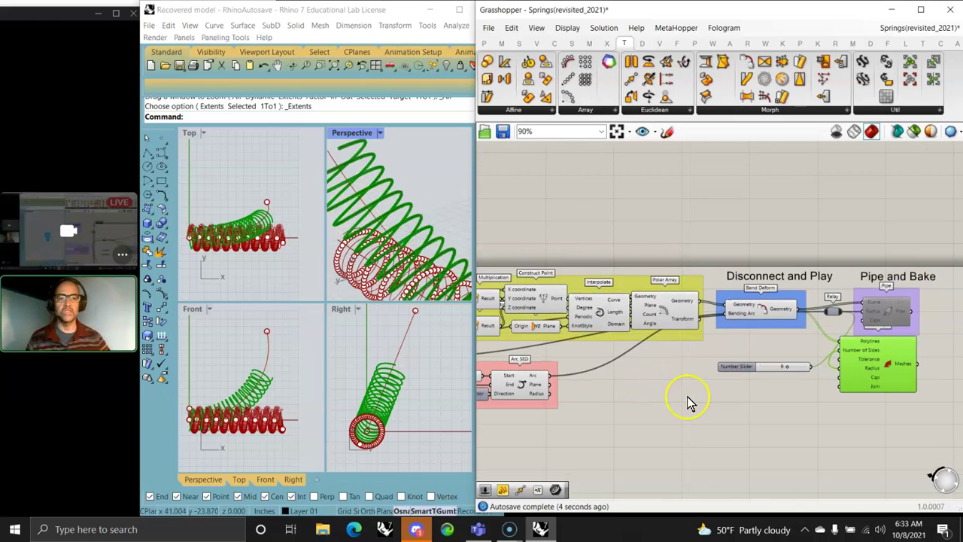
pyautogui.rightClick(901, 369)
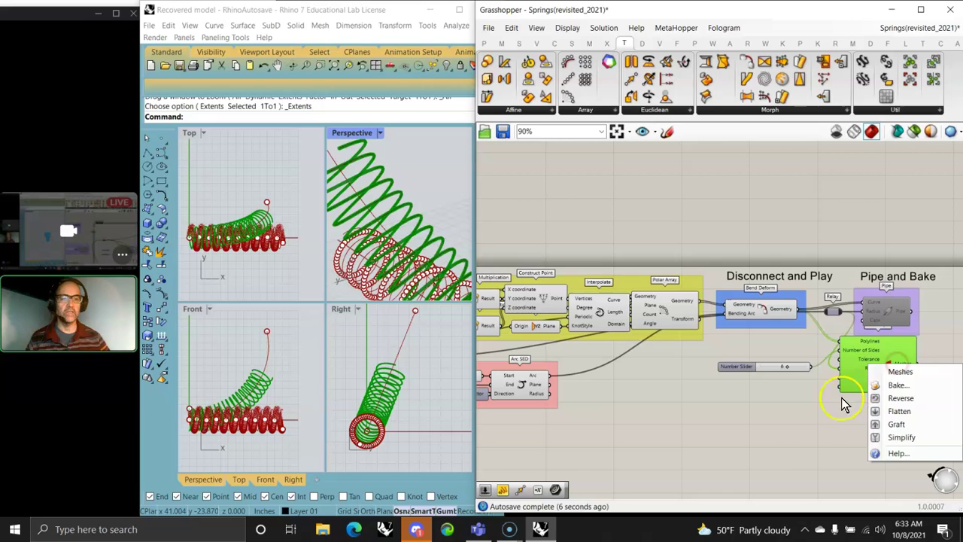
pyautogui.click(785, 450)
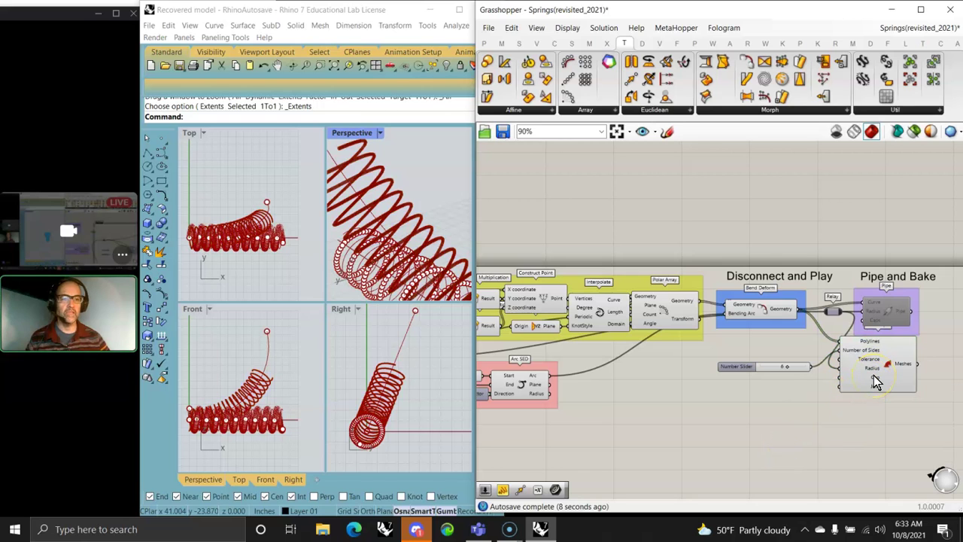
# Try capping the mesh pipes by connecting a Boolean Toggle set to True to Mesh Pipe's Cap input
pyautogui.scroll(4, 874, 374)
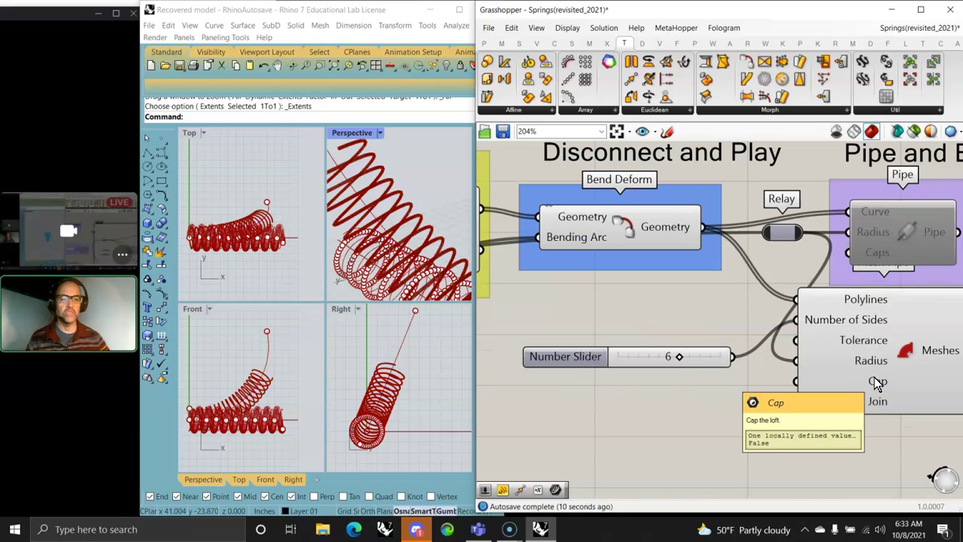
pyautogui.doubleClick(704, 412)
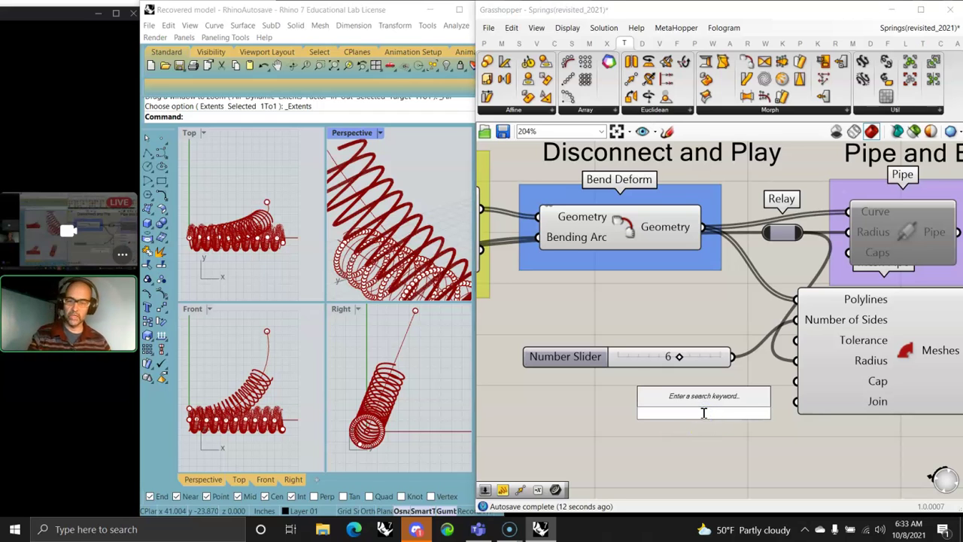
pyautogui.write('bool')
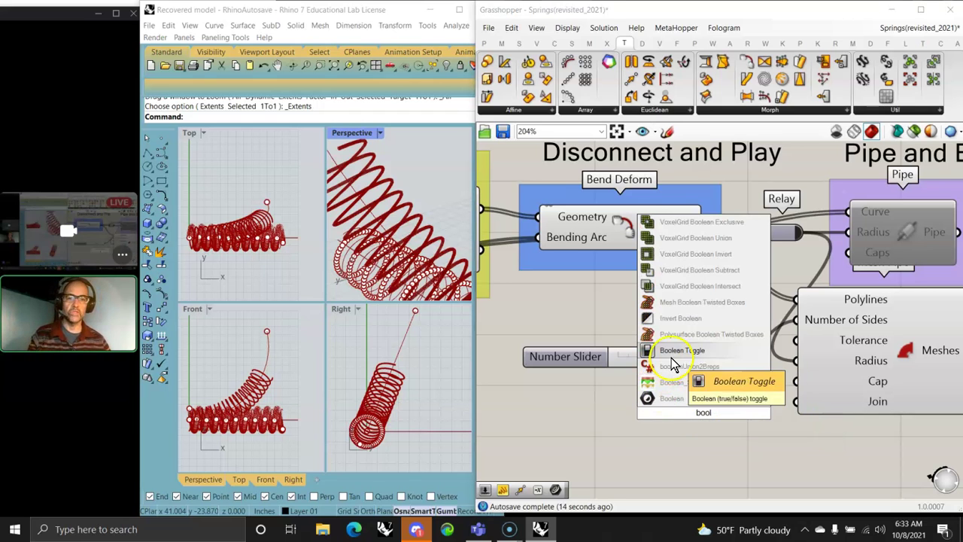
pyautogui.click(675, 351)
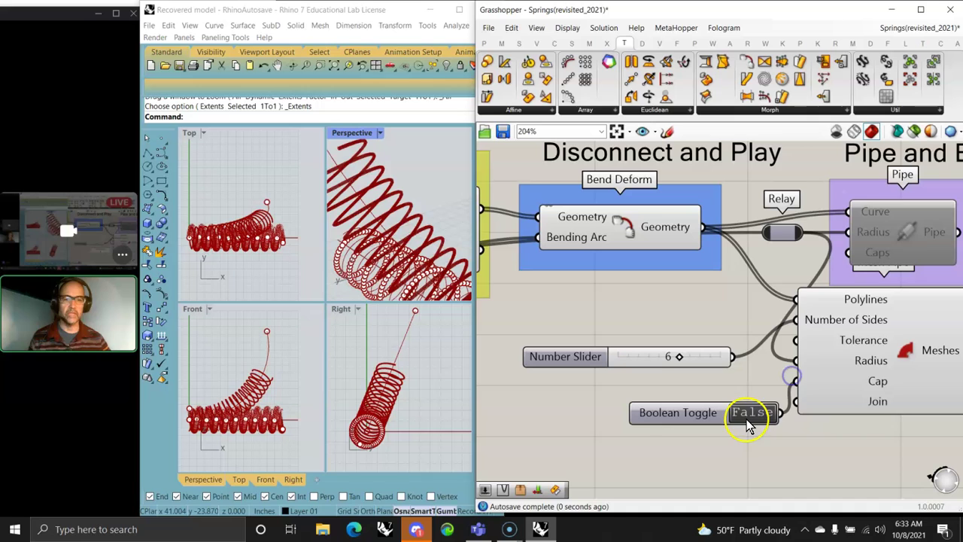
pyautogui.doubleClick(747, 419)
pyautogui.click(640, 413)
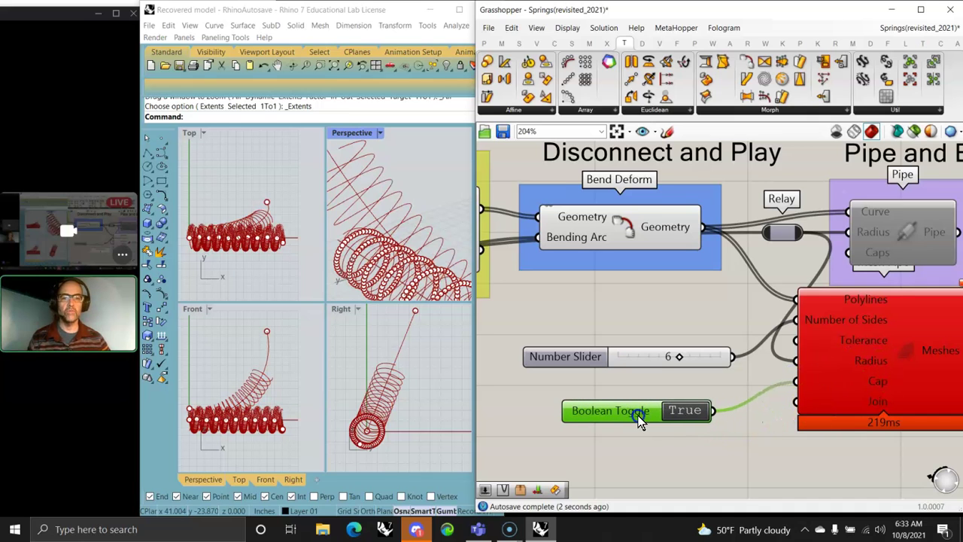
# Check the Mesh Pipe's Cap input and delete the Boolean Toggle connected to it
pyautogui.moveTo(800, 437); pyautogui.dragTo(664, 425, button='right')
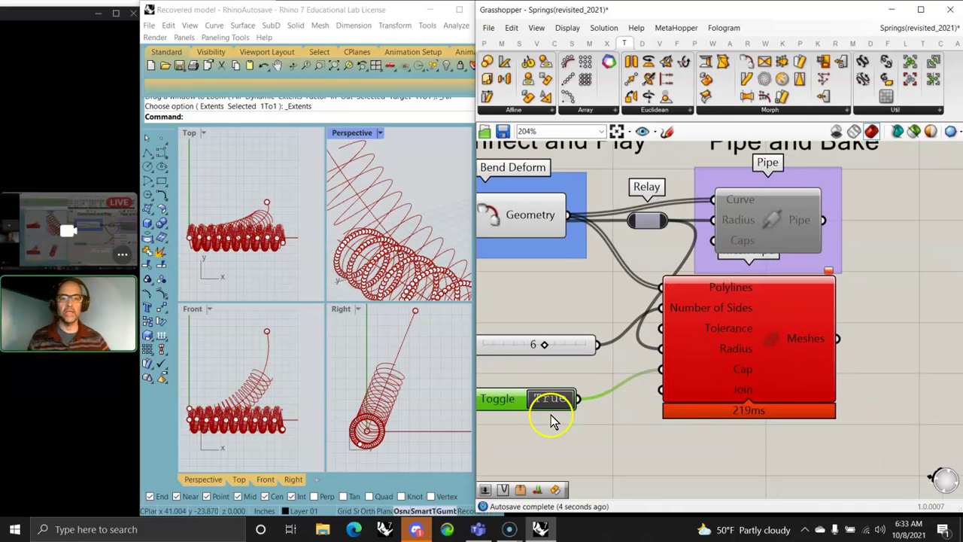
pyautogui.moveTo(741, 369)
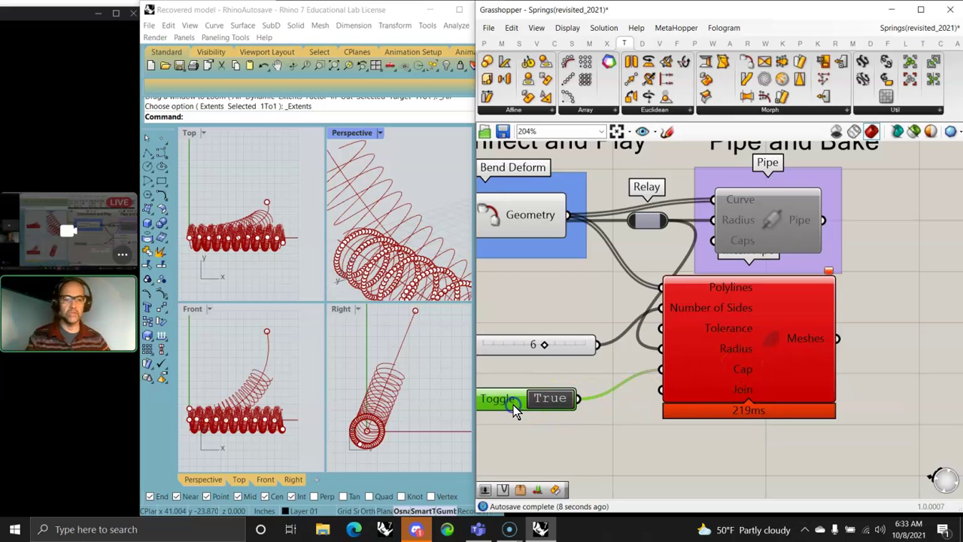
pyautogui.press('Delete')
# Bake the Mesh Pipe's Meshes output onto Layer 01 with the default attributes
pyautogui.click(758, 339)
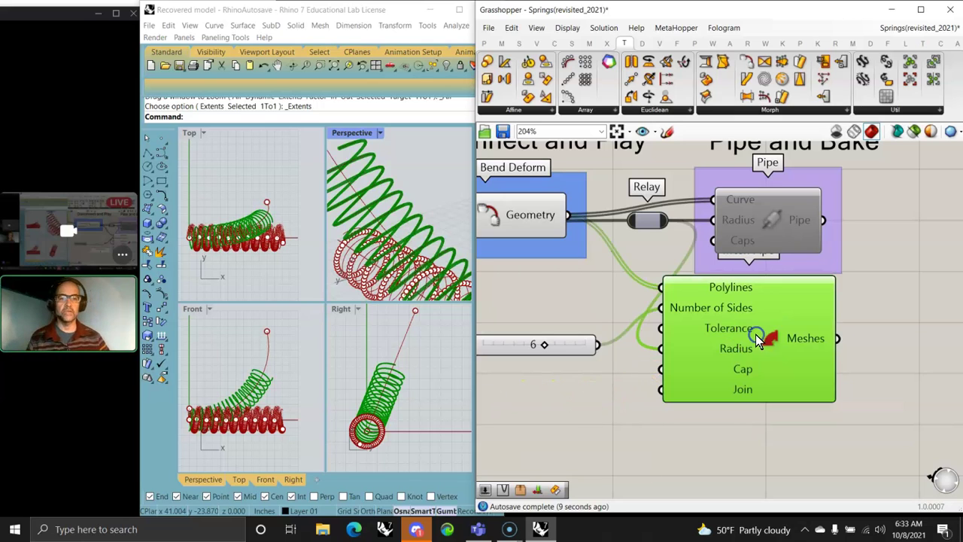
pyautogui.rightClick(812, 338)
pyautogui.click(845, 358)
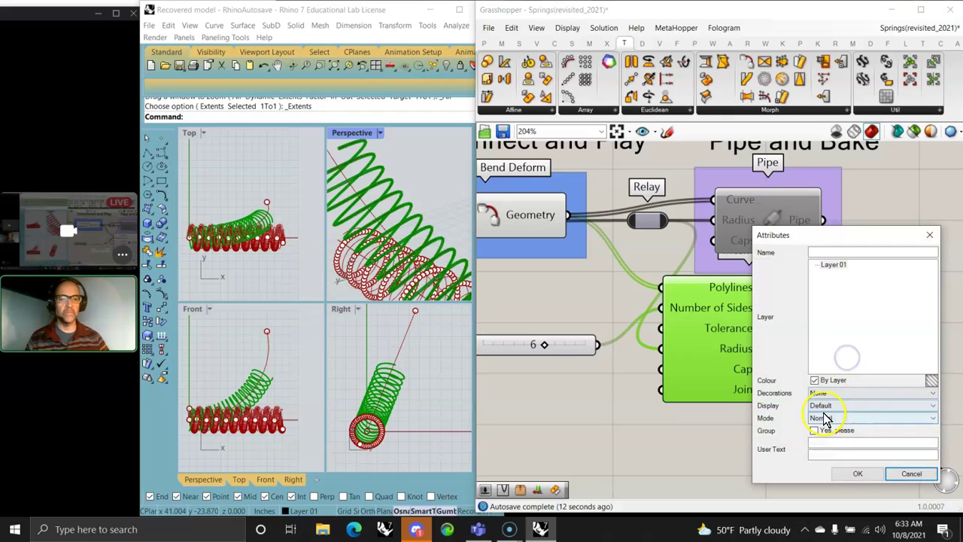
pyautogui.click(856, 474)
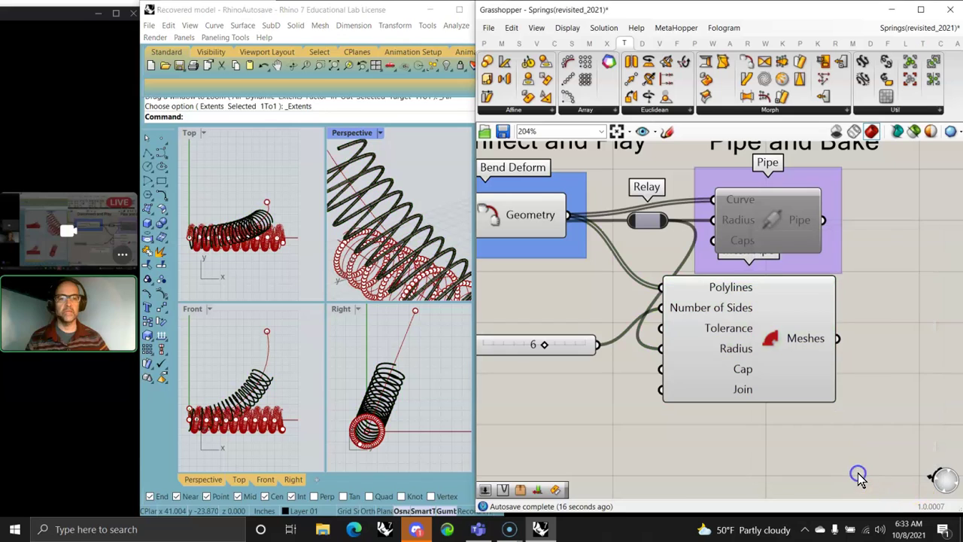
# Limit the Grasshopper preview to selected objects and inspect the baked spring in the Right and Perspective views
pyautogui.click(913, 131)
pyautogui.scroll(-3, 343, 217)
pyautogui.moveTo(383, 215); pyautogui.dragTo(418, 264, button='right')
pyautogui.scroll(3, 389, 427)
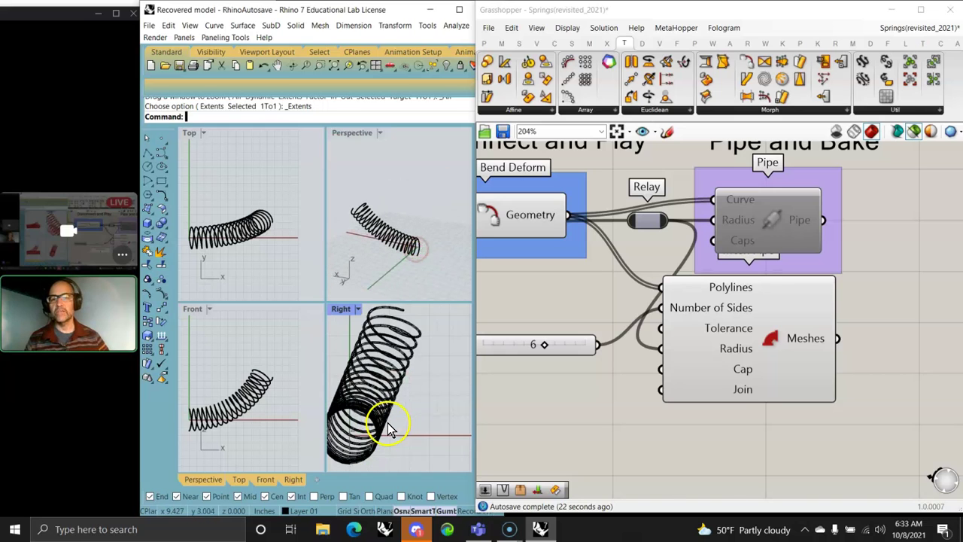
pyautogui.moveTo(388, 427); pyautogui.dragTo(412, 418, button='right')
pyautogui.click(369, 259)
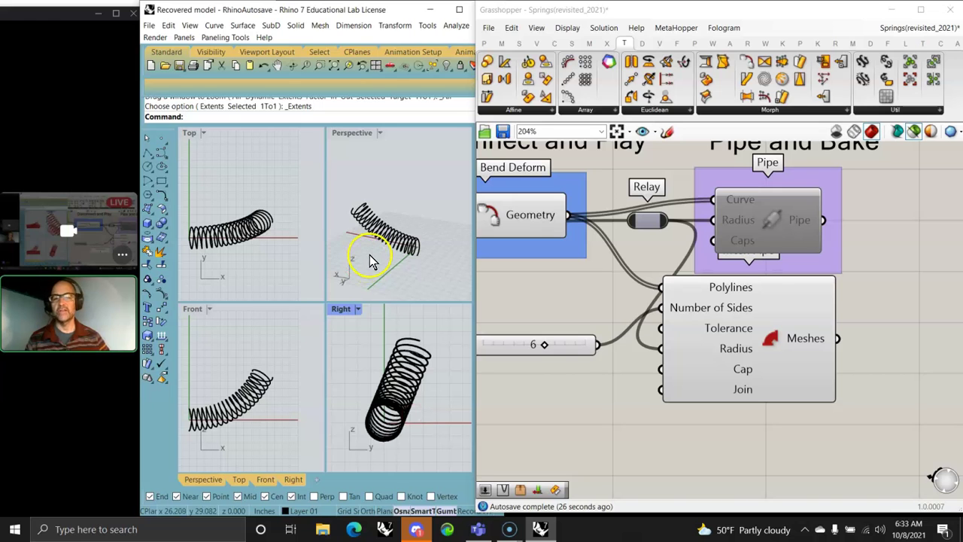
pyautogui.moveTo(368, 259); pyautogui.dragTo(461, 219, button='right')
# Set the Perspective viewport to Rendered display and examine the baked spring's coils up close and as a whole
pyautogui.rightClick(340, 135)
pyautogui.click(414, 172)
pyautogui.moveTo(398, 241); pyautogui.dragTo(406, 219, button='right')
pyautogui.scroll(5, 413, 210)
pyautogui.scroll(-6, 413, 210)
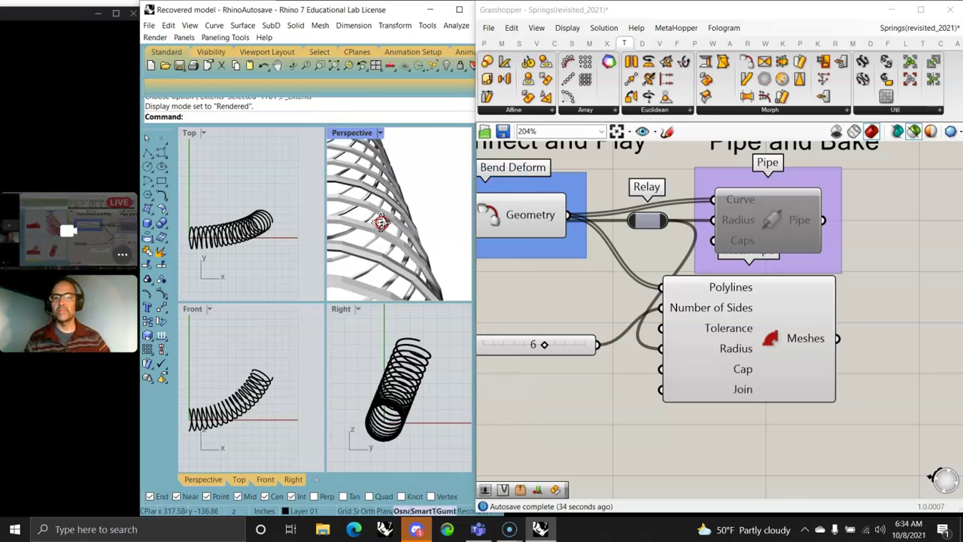
pyautogui.moveTo(416, 211); pyautogui.dragTo(419, 228, button='right')
# Move the Mesh Pipe component slightly down, clear of the Pipe group
pyautogui.click(668, 261)
pyautogui.click(780, 218)
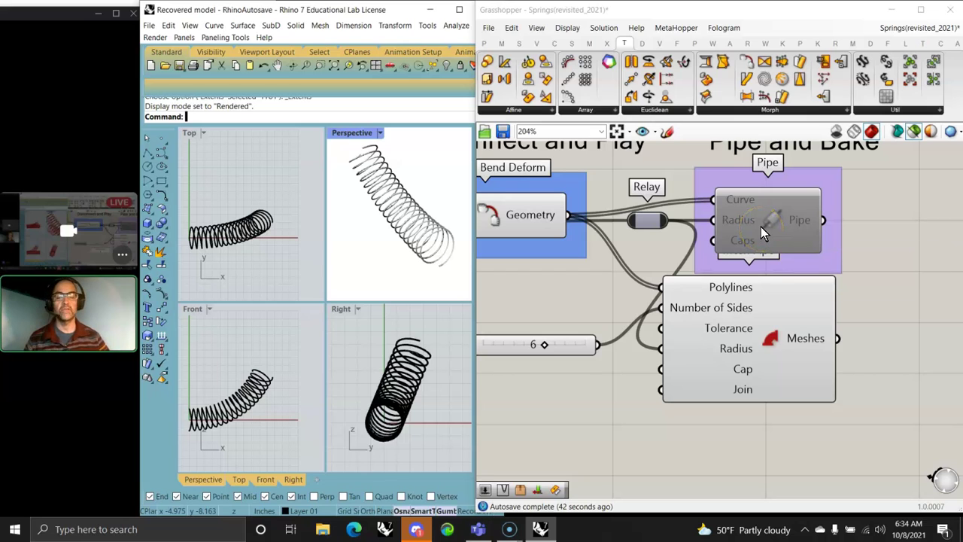
pyautogui.moveTo(762, 344); pyautogui.dragTo(766, 354)
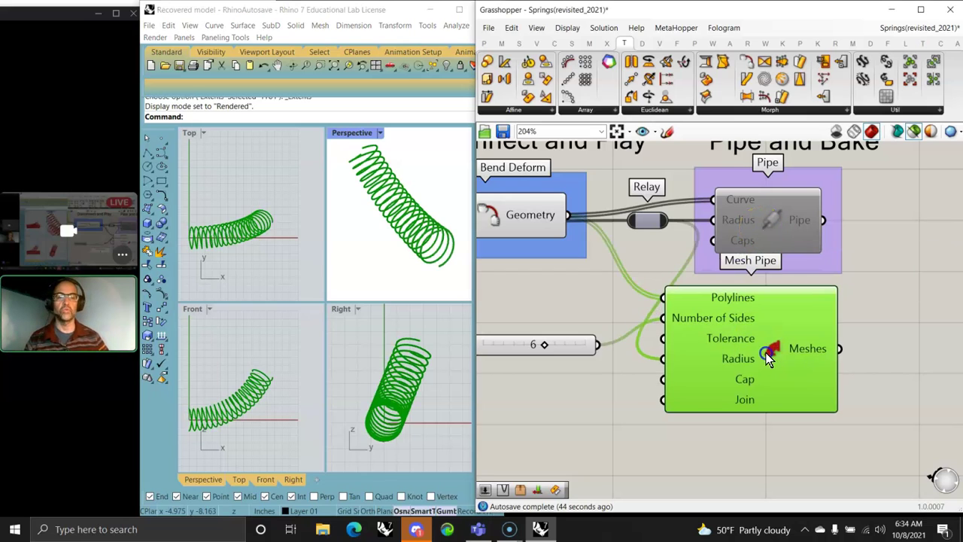
# Select all the input sliders at the start of the definition and move them left, away from the components
pyautogui.scroll(-7, 651, 346)
pyautogui.moveTo(651, 346); pyautogui.dragTo(788, 363, button='right')
pyautogui.click(579, 398)
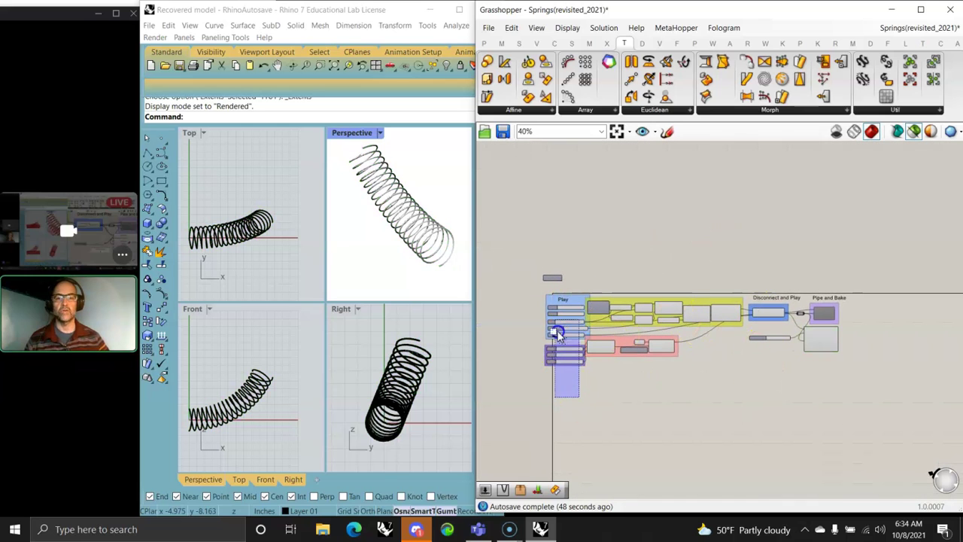
pyautogui.click(554, 309)
pyautogui.moveTo(562, 331); pyautogui.dragTo(523, 331)
# Save the Springs(revisited_2021) Grasshopper document
pyautogui.click(488, 28)
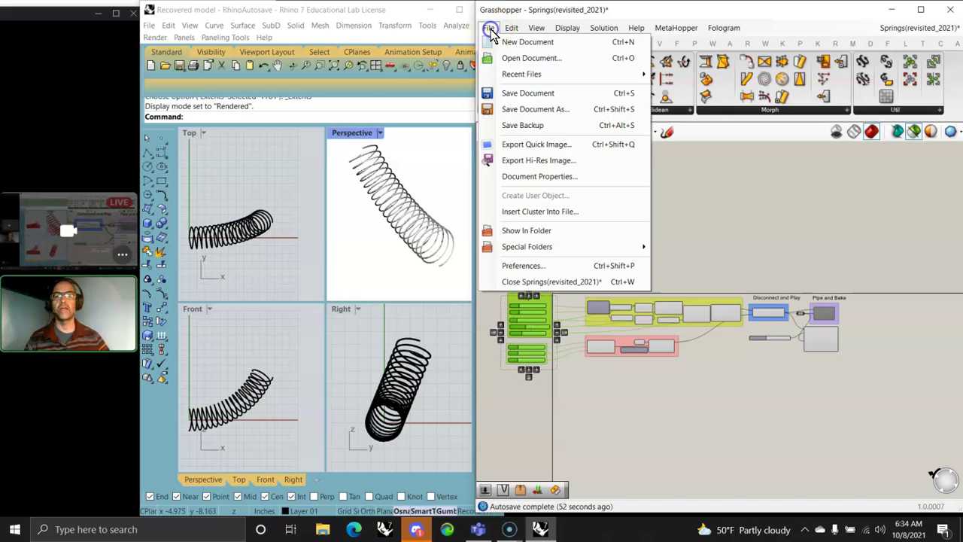
pyautogui.click(510, 93)
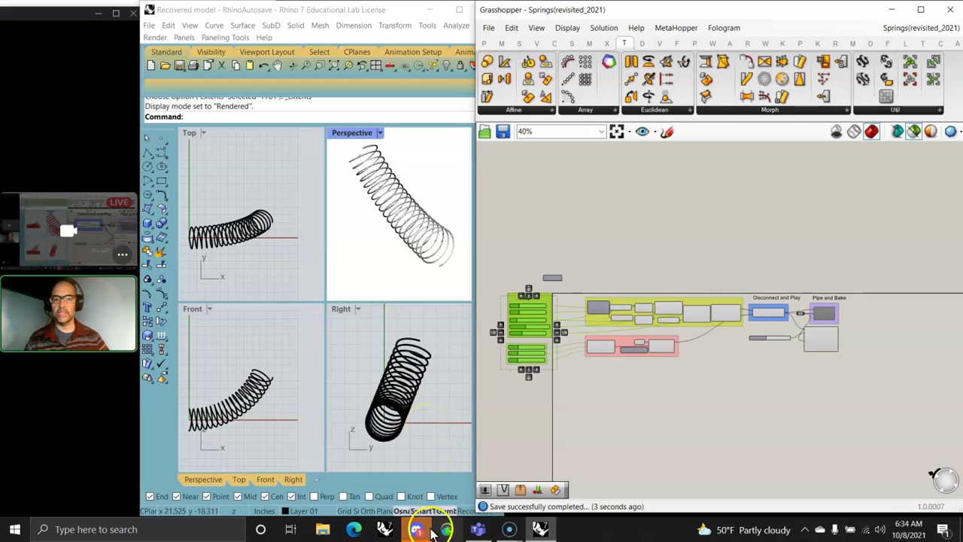
pyautogui.moveTo(417, 532)
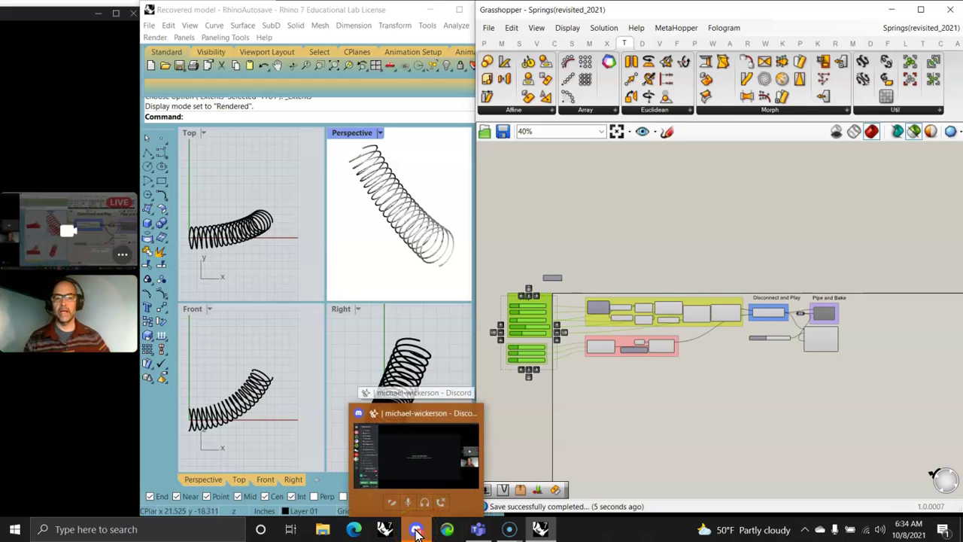